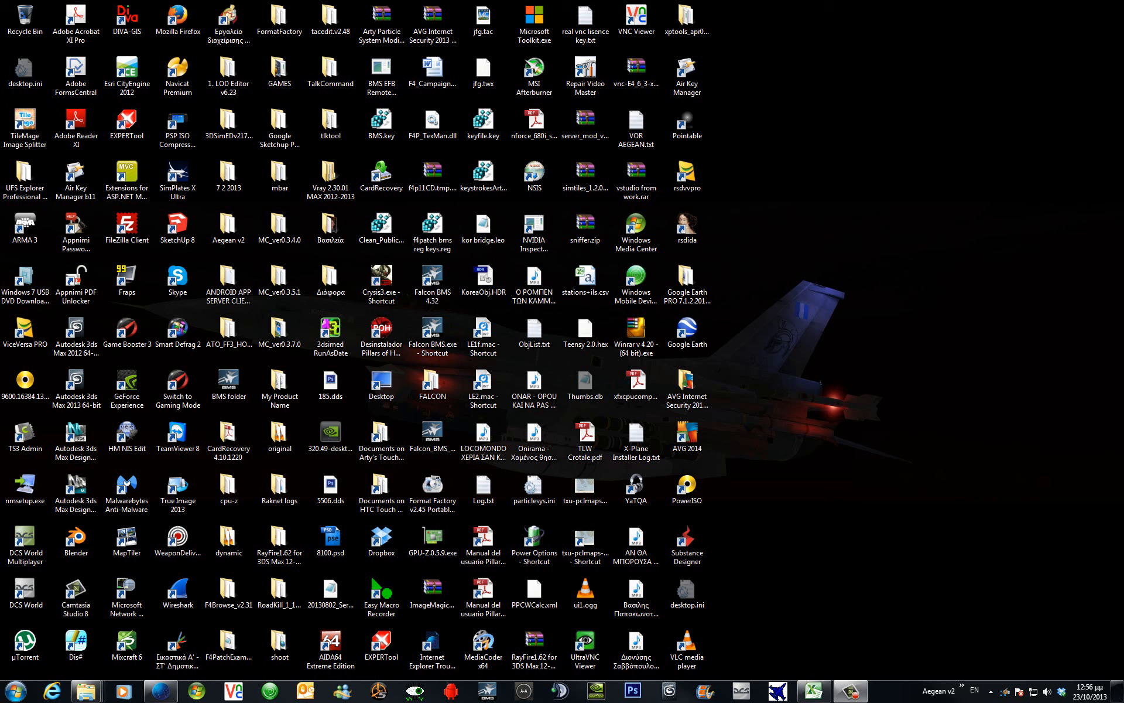
Bring the Belgrade folder onscreen and review details of 1.lod–4.lod, 4099.dds and 4101.dds.
{"action": "left_click_drag", "start_coordinate": [1123, 200], "coordinate": [839, 121]}
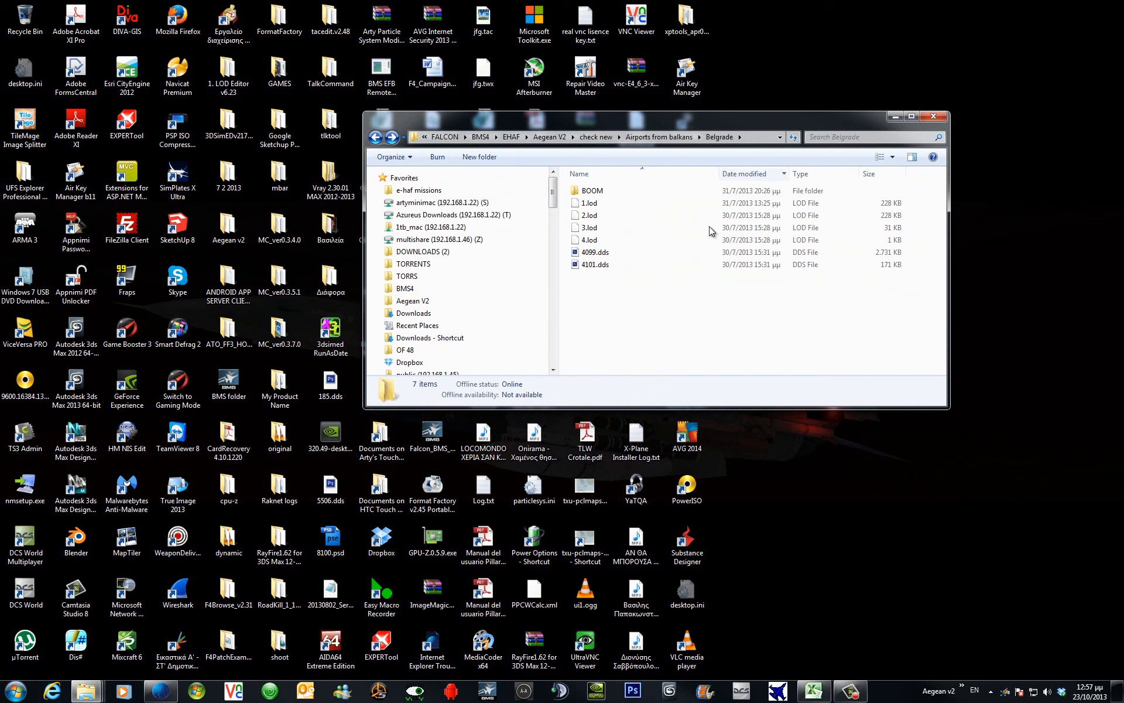
{"action": "left_click", "coordinate": [619, 215]}
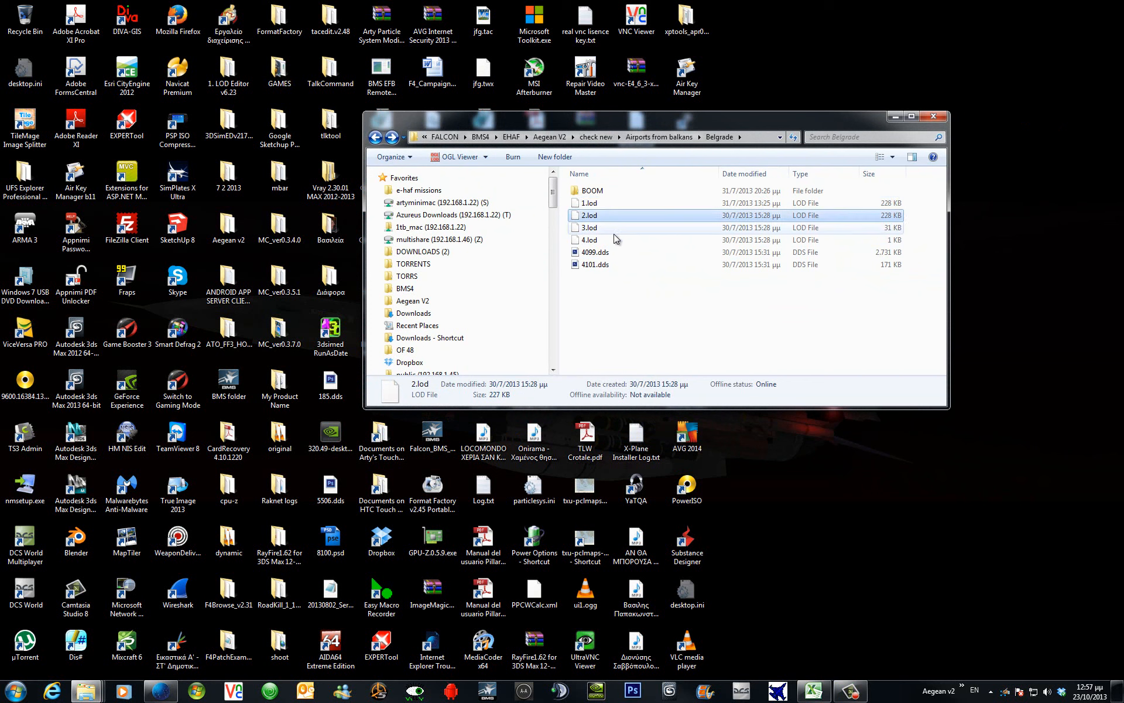
{"action": "left_click", "coordinate": [613, 235]}
{"action": "left_click", "coordinate": [617, 205]}
{"action": "left_click", "coordinate": [617, 217]}
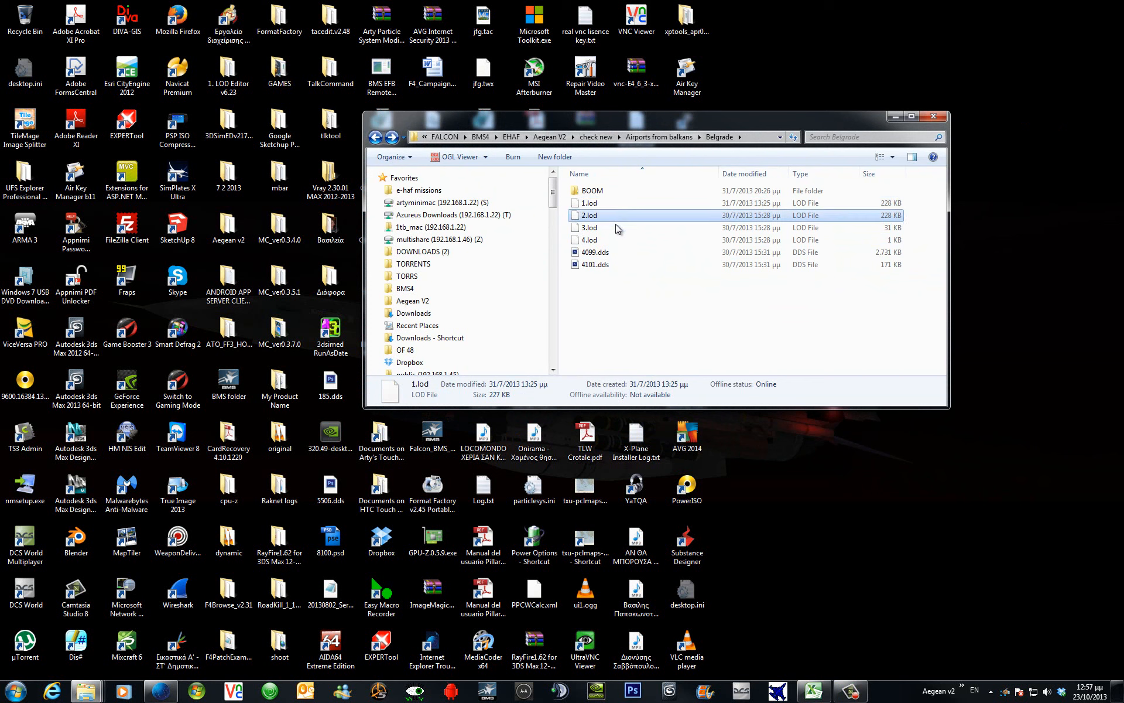
{"action": "left_click", "coordinate": [616, 227]}
{"action": "left_click", "coordinate": [614, 240]}
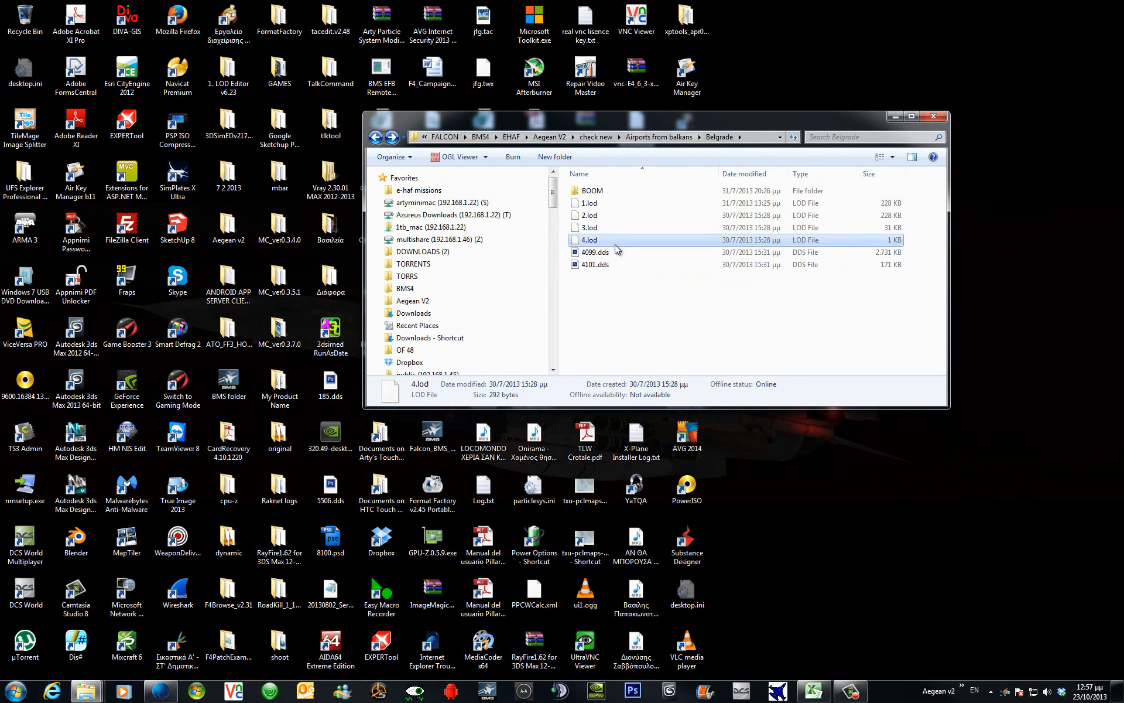
{"action": "left_click", "coordinate": [616, 252]}
{"action": "left_click", "coordinate": [614, 266]}
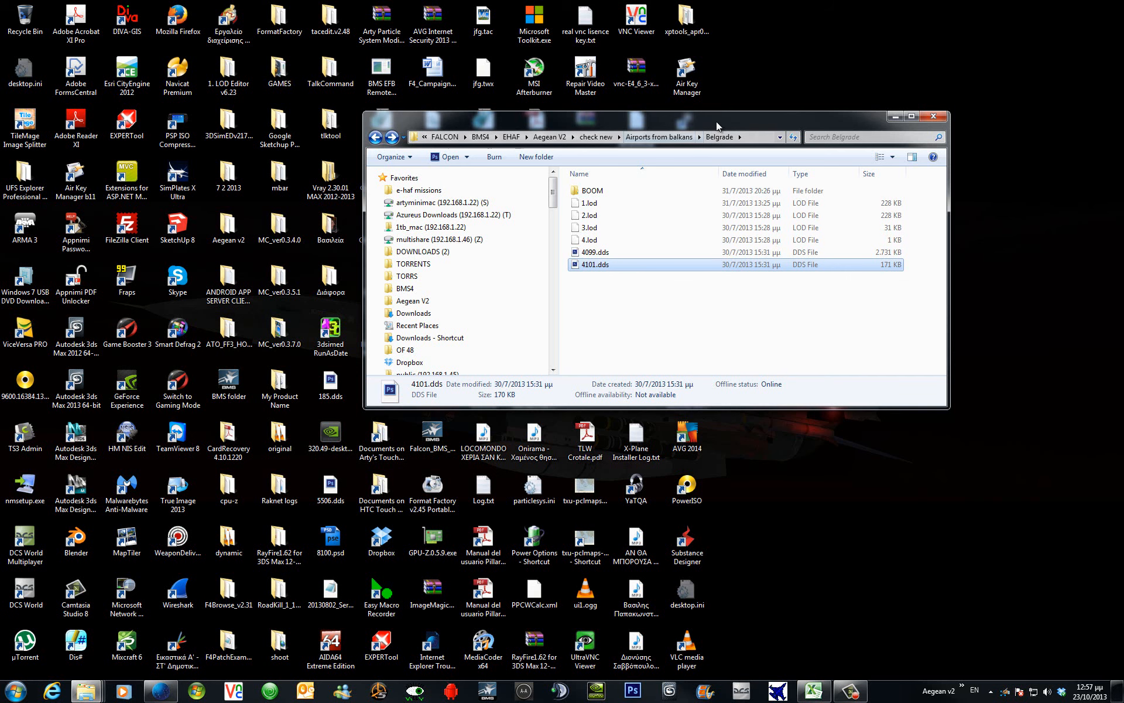
{"action": "left_click_drag", "start_coordinate": [716, 120], "coordinate": [861, 36]}
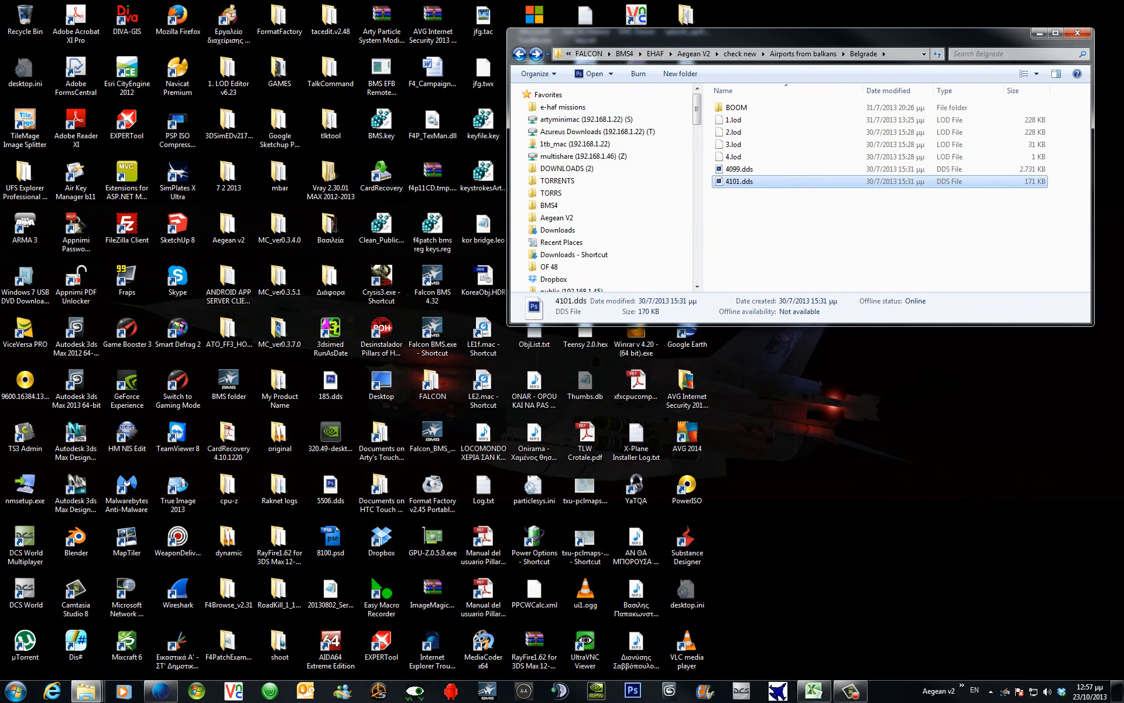
Copy 4099.dds and 4101.dds from the Belgrade folder and paste them into KoreaObj.
{"action": "left_click_drag", "start_coordinate": [0, 275], "coordinate": [364, 289]}
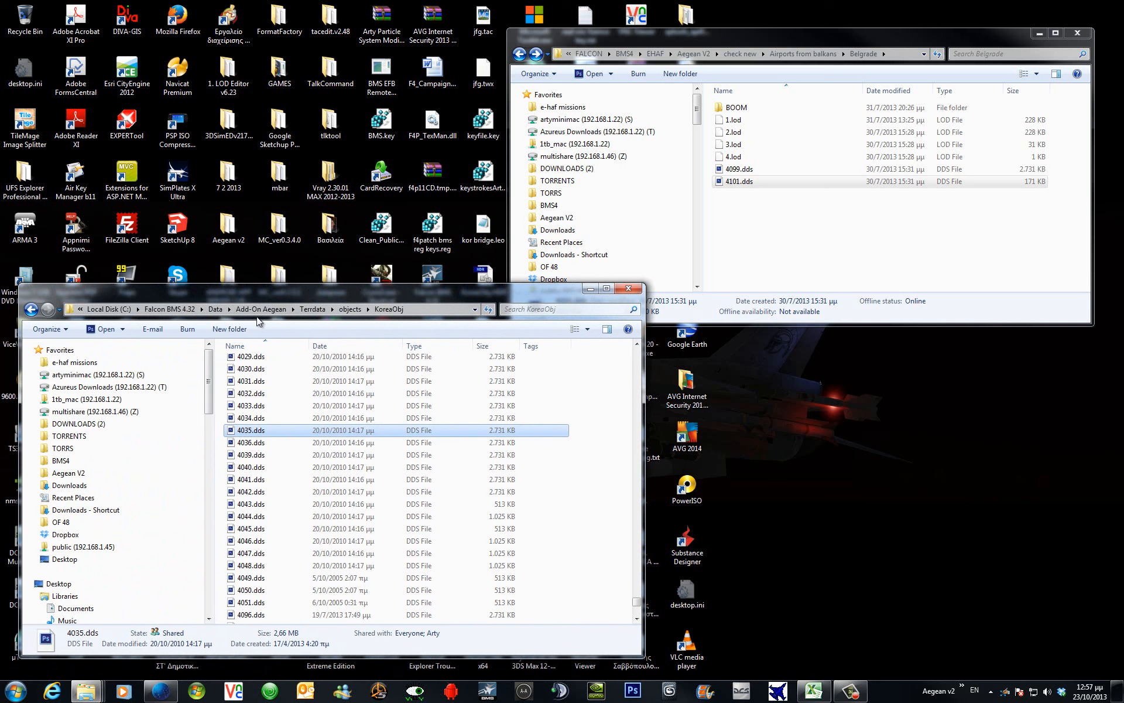
{"action": "left_click", "coordinate": [435, 309]}
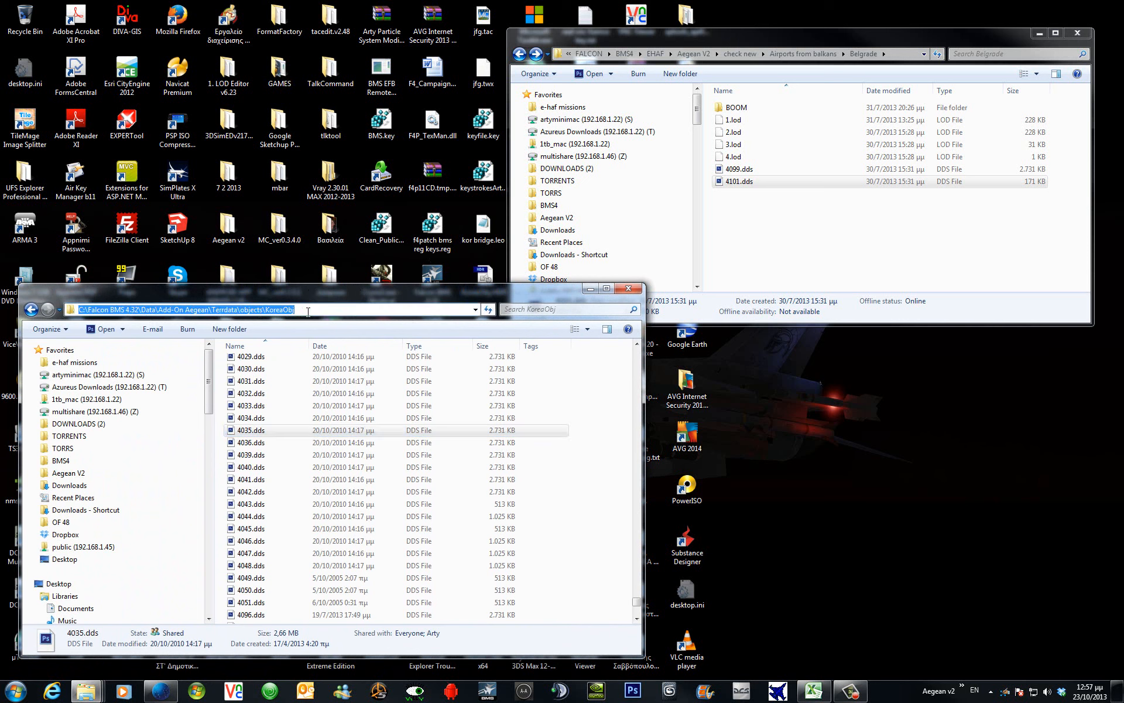
{"action": "left_click_drag", "start_coordinate": [769, 219], "coordinate": [732, 173]}
{"action": "right_click", "coordinate": [731, 175]}
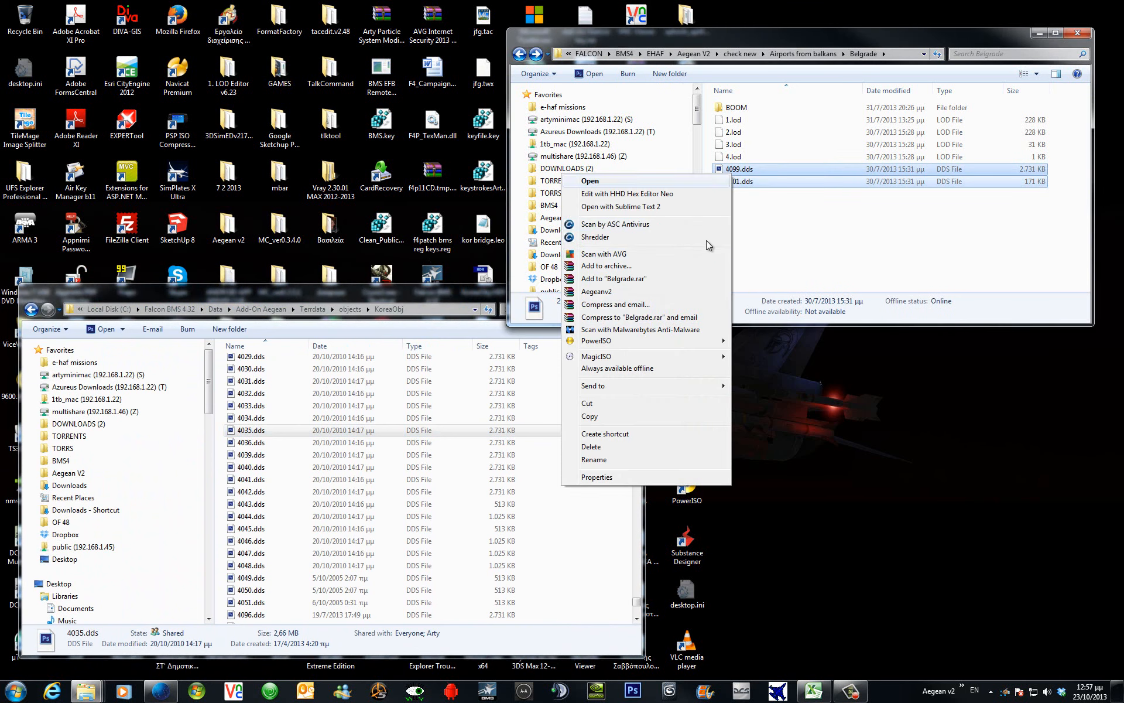
{"action": "left_click", "coordinate": [637, 416]}
{"action": "right_click", "coordinate": [581, 504]}
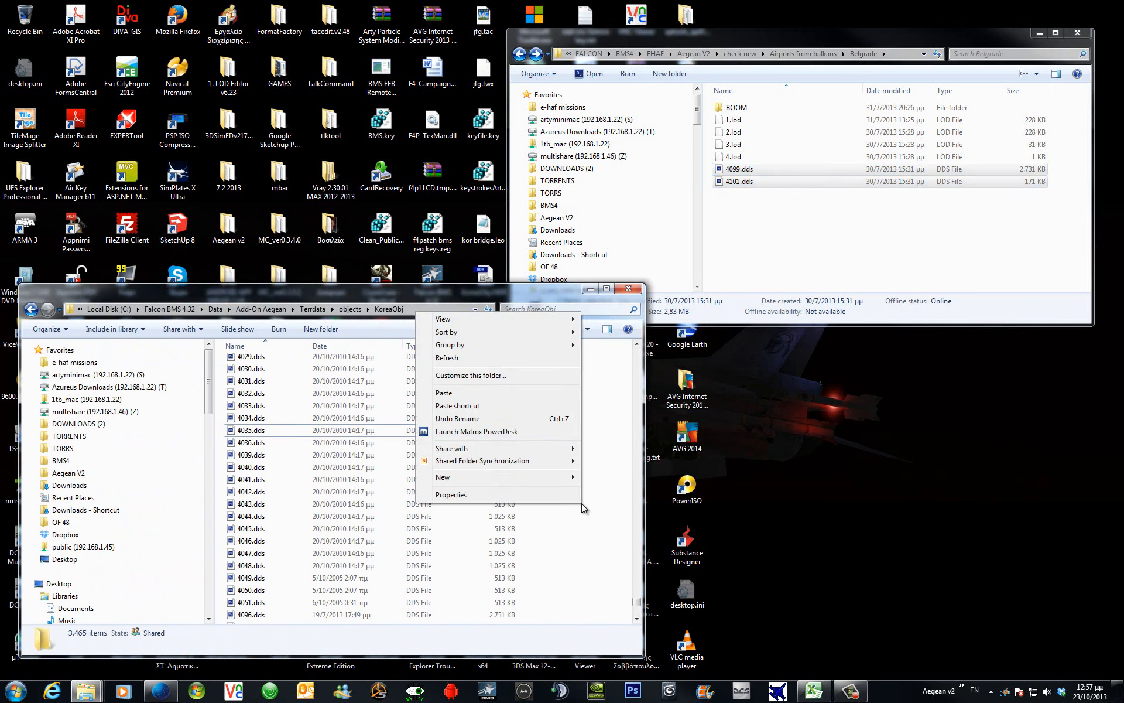
{"action": "left_click", "coordinate": [511, 390]}
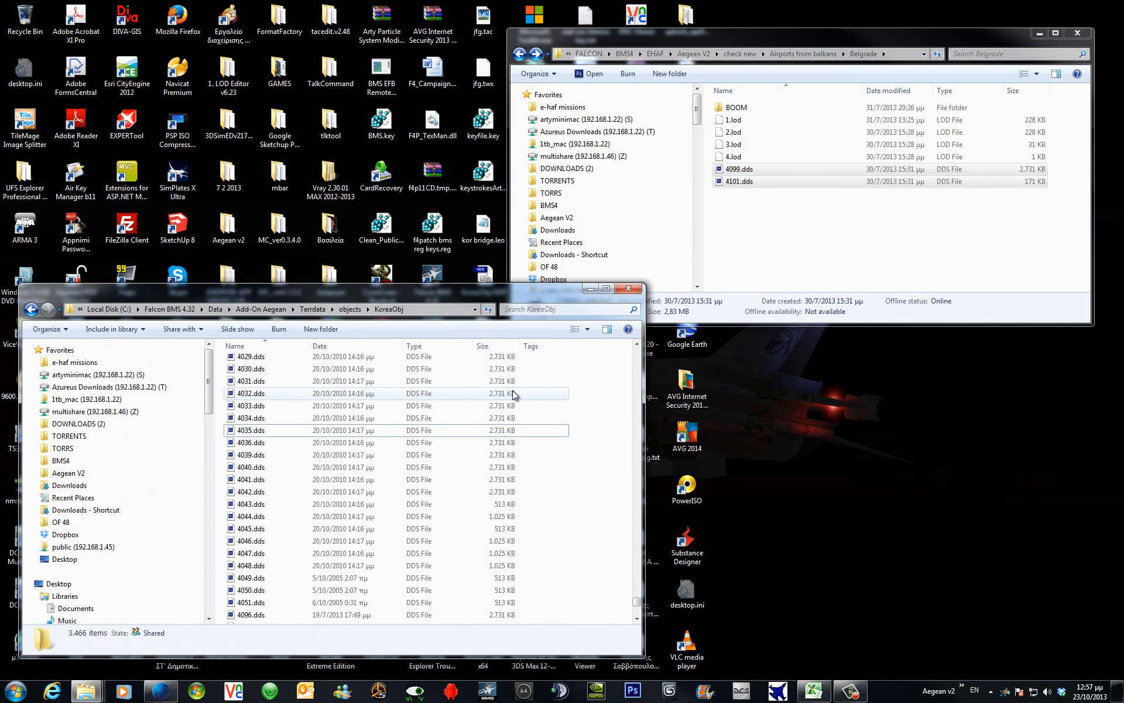
{"action": "left_click", "coordinate": [416, 695]}
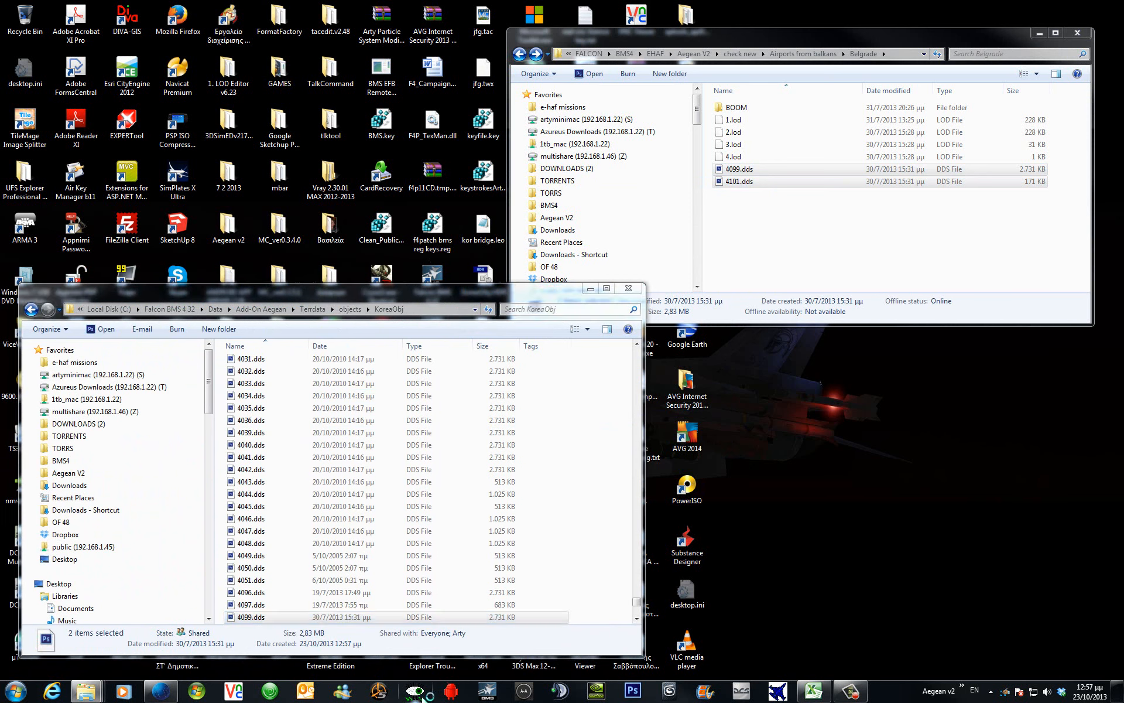
View 4099.dds at 50% and then 4101.dds in DDS Viewer, then close it.
{"action": "left_click", "coordinate": [746, 174]}
{"action": "left_click_drag", "start_coordinate": [736, 170], "coordinate": [574, 341]}
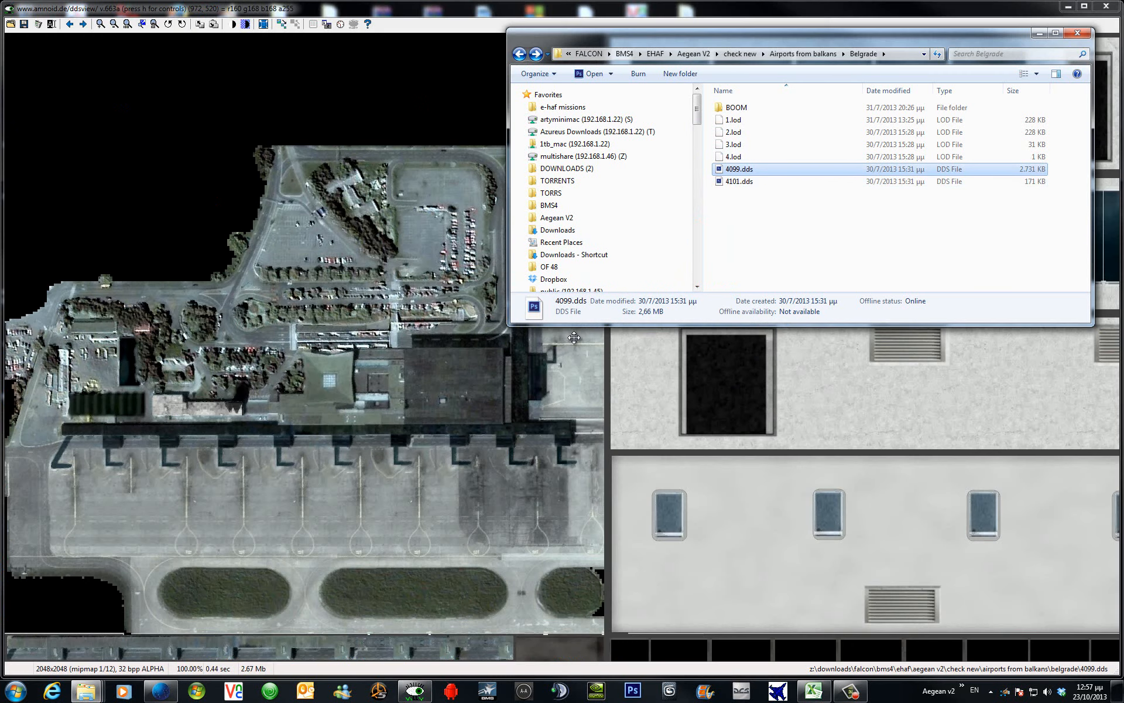
{"action": "left_click", "coordinate": [115, 24]}
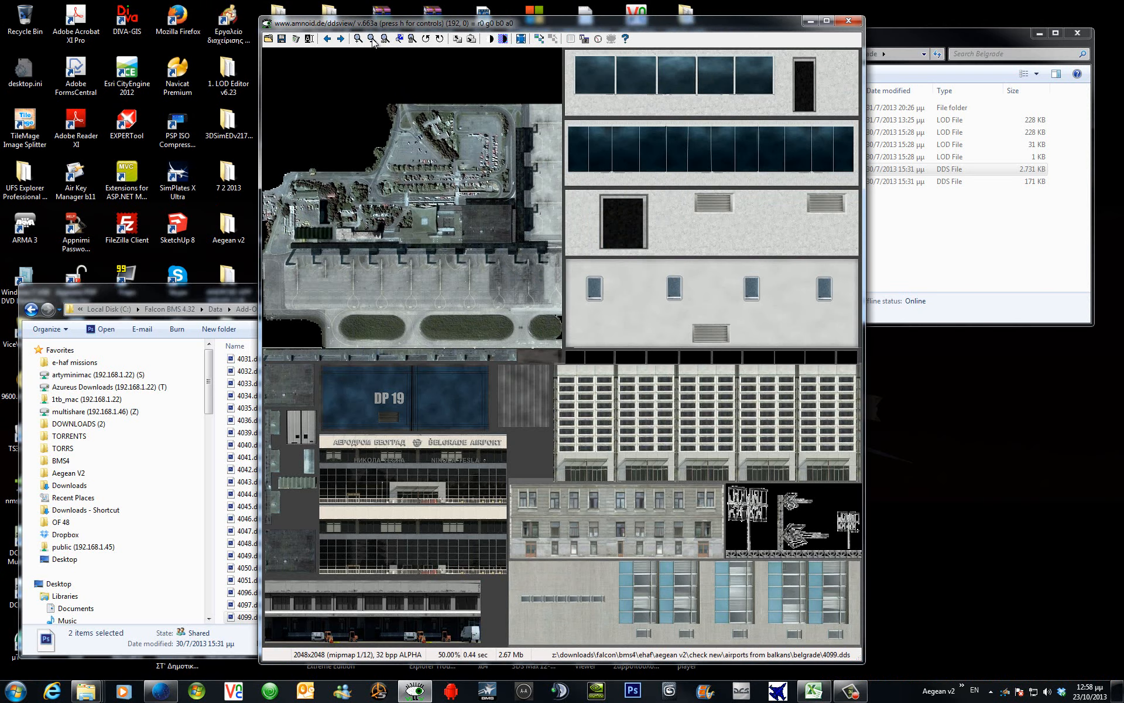
{"action": "left_click", "coordinate": [340, 39]}
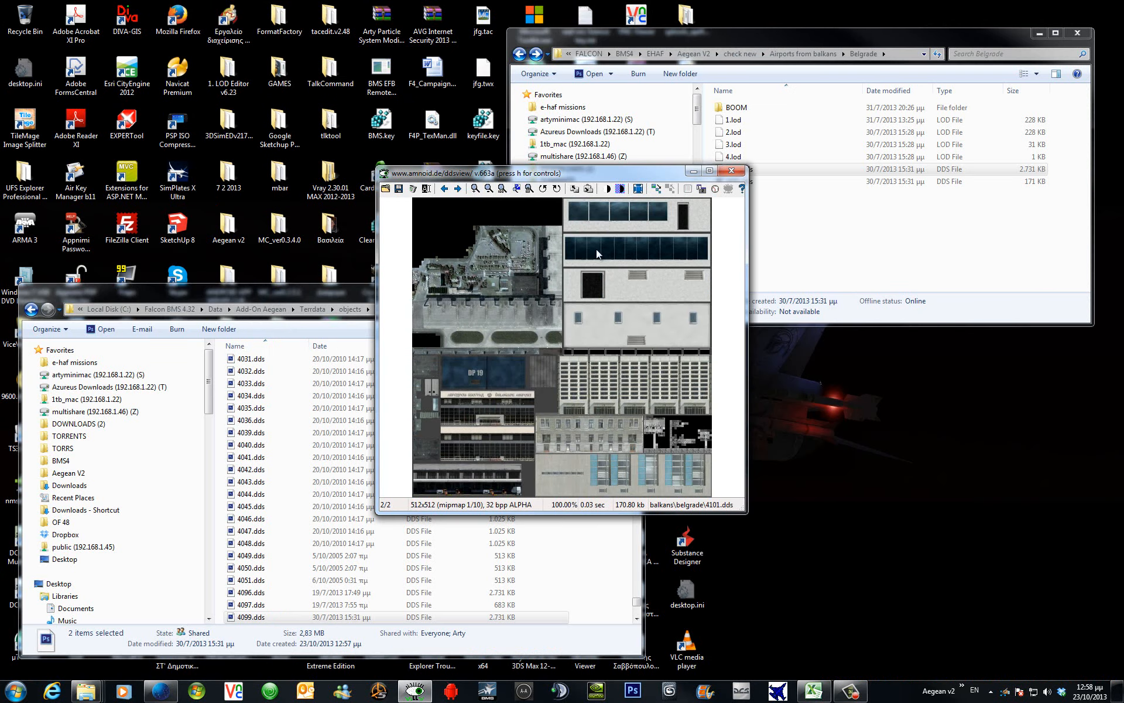
{"action": "left_click", "coordinate": [731, 174]}
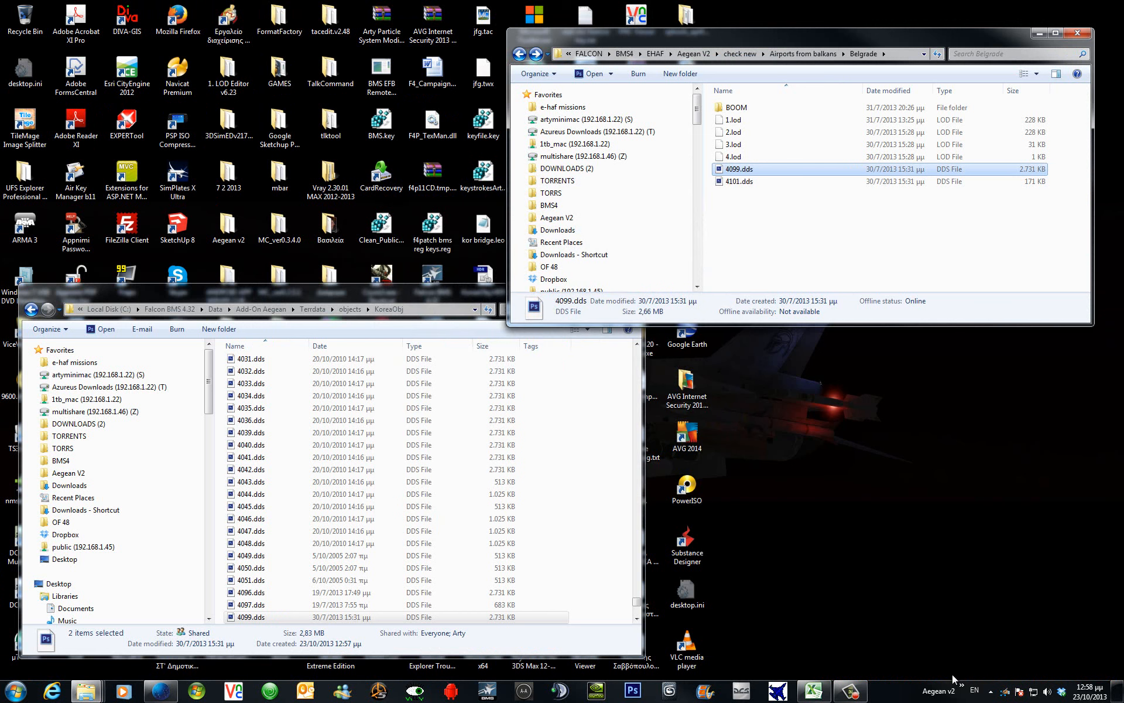
Launch LOD Editor, open KoreaObj.HDR, and bring up Utilities > Model/Texture Setup.
{"action": "left_click", "coordinate": [963, 691]}
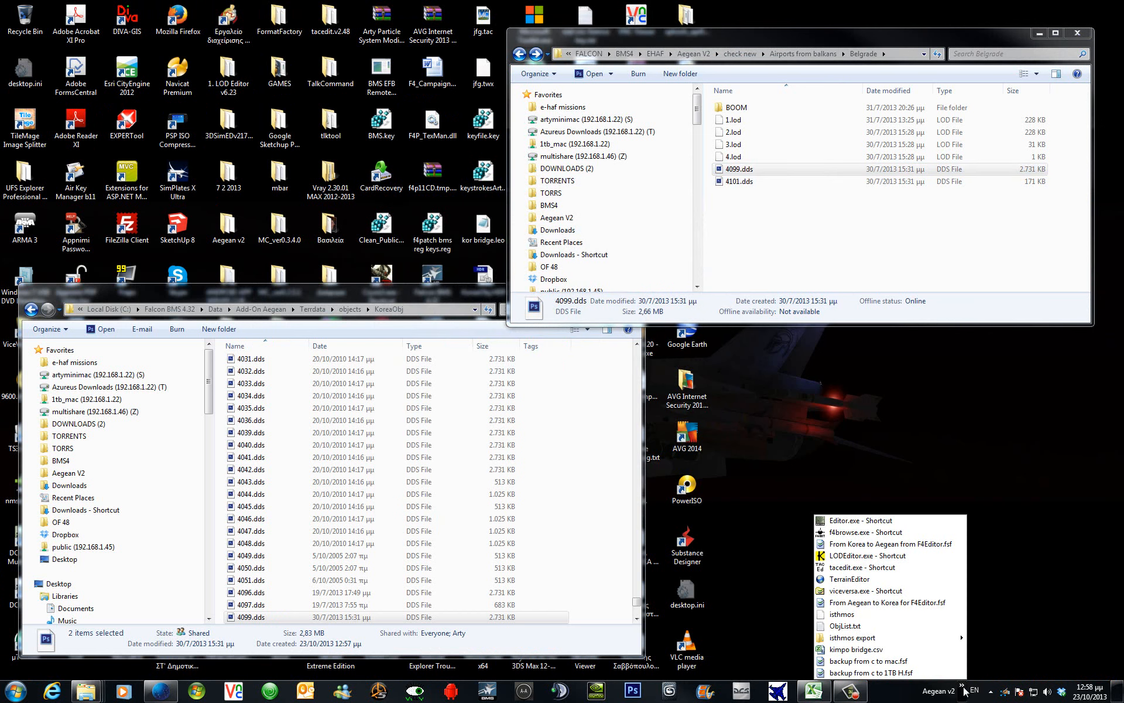
{"action": "left_click", "coordinate": [865, 557]}
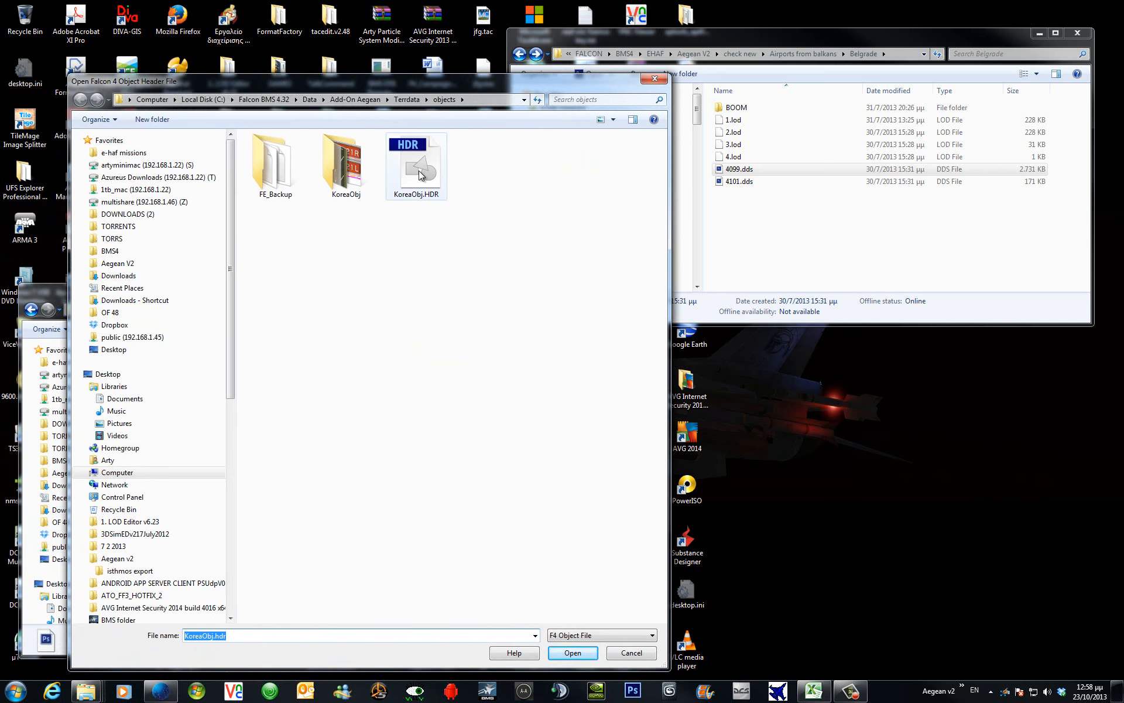
{"action": "left_click", "coordinate": [485, 103]}
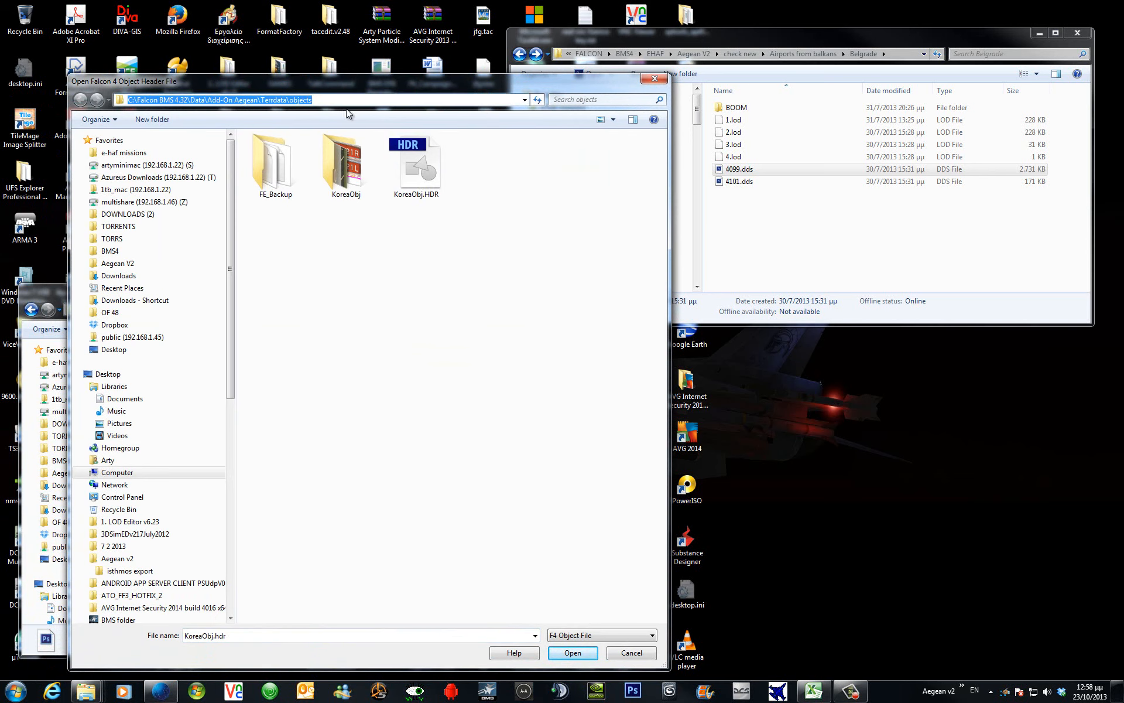
{"action": "left_click", "coordinate": [413, 171]}
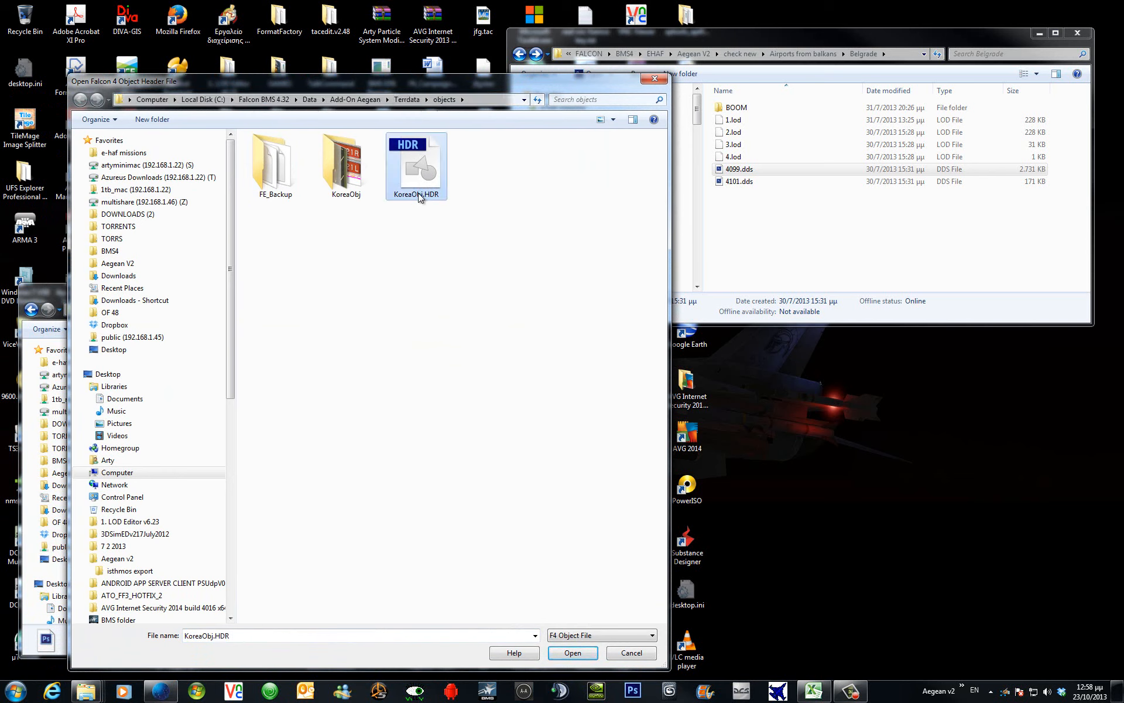
{"action": "left_click", "coordinate": [576, 653]}
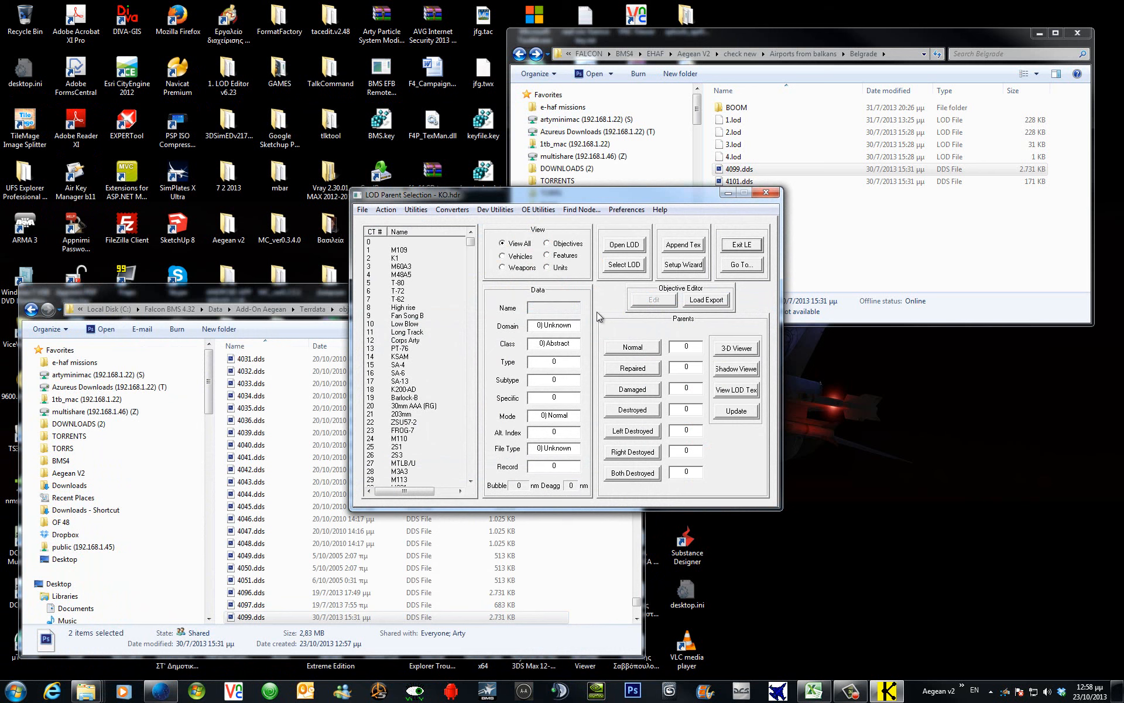
{"action": "left_click", "coordinate": [416, 210]}
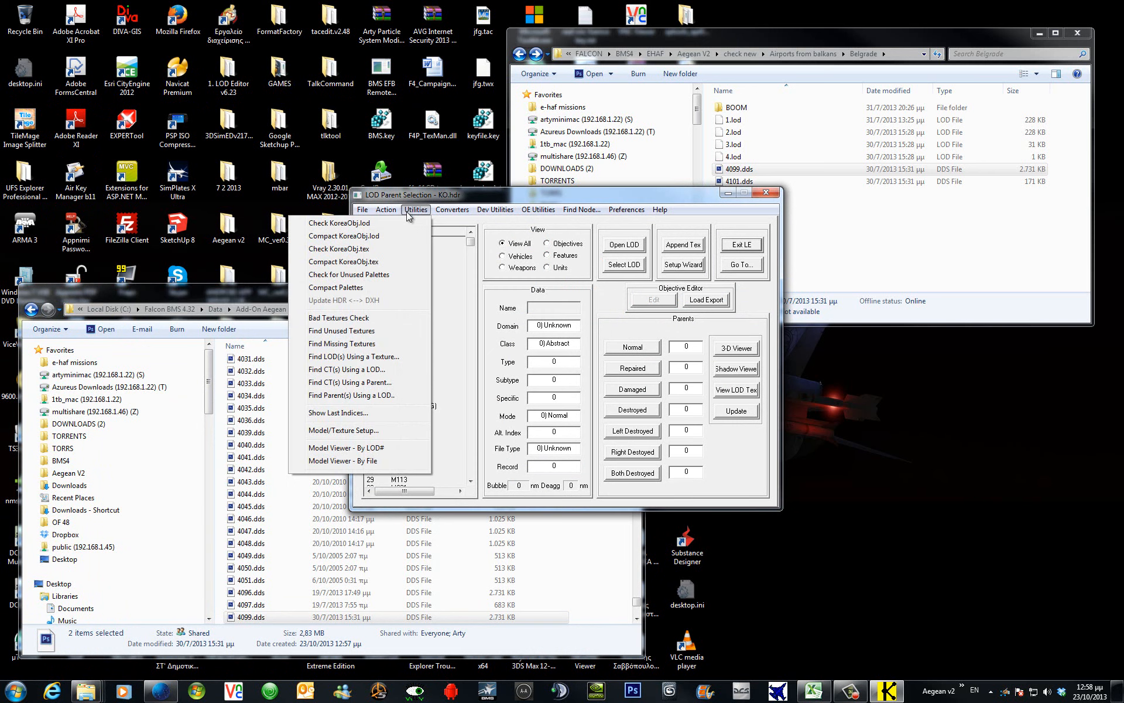
{"action": "left_click", "coordinate": [362, 431]}
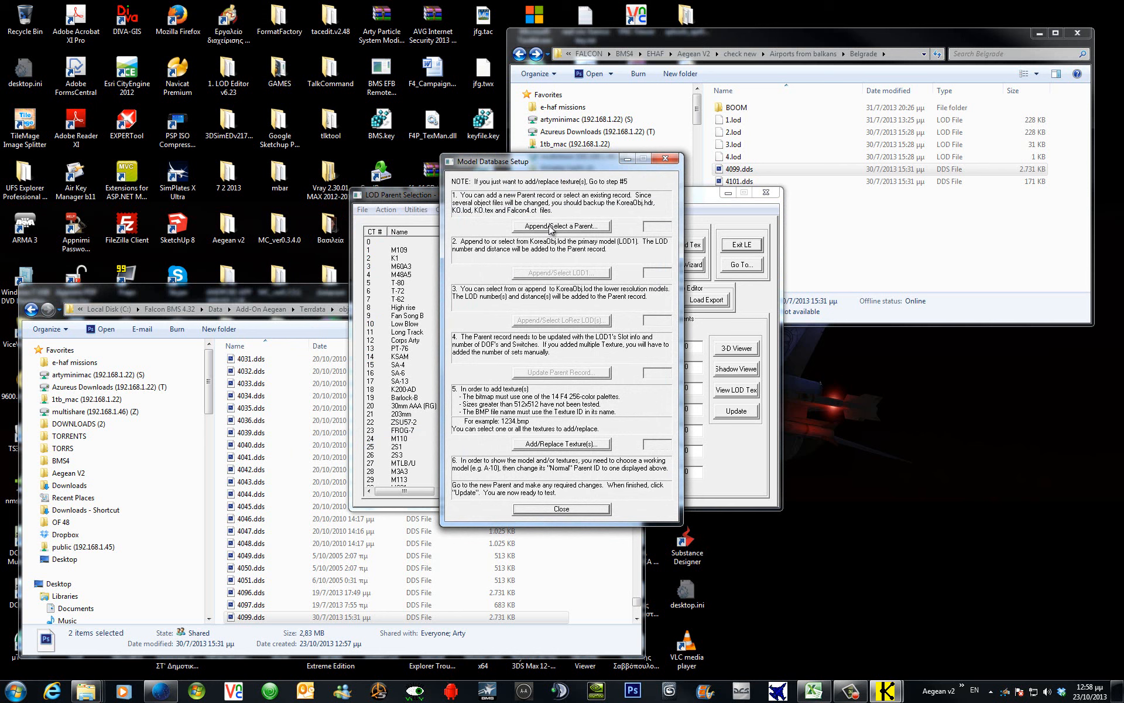
Append parent 3157 with -1, then confirm -1 to append its LOD1 model.
{"action": "left_click", "coordinate": [550, 226]}
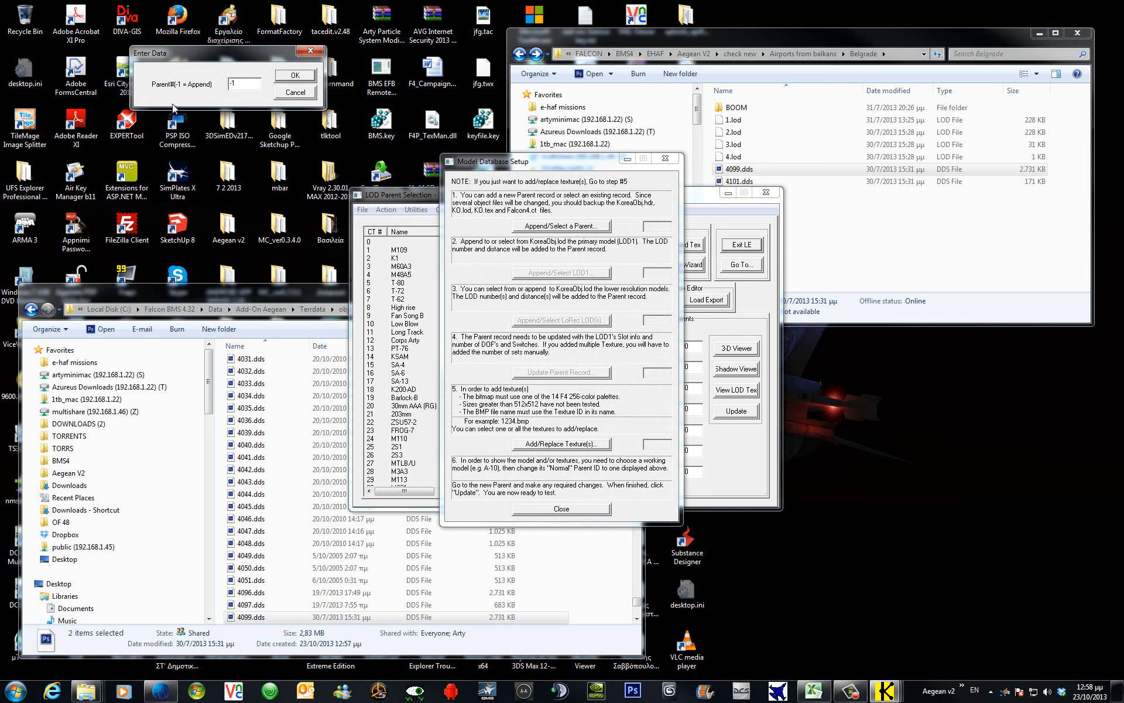
{"action": "left_click", "coordinate": [296, 75]}
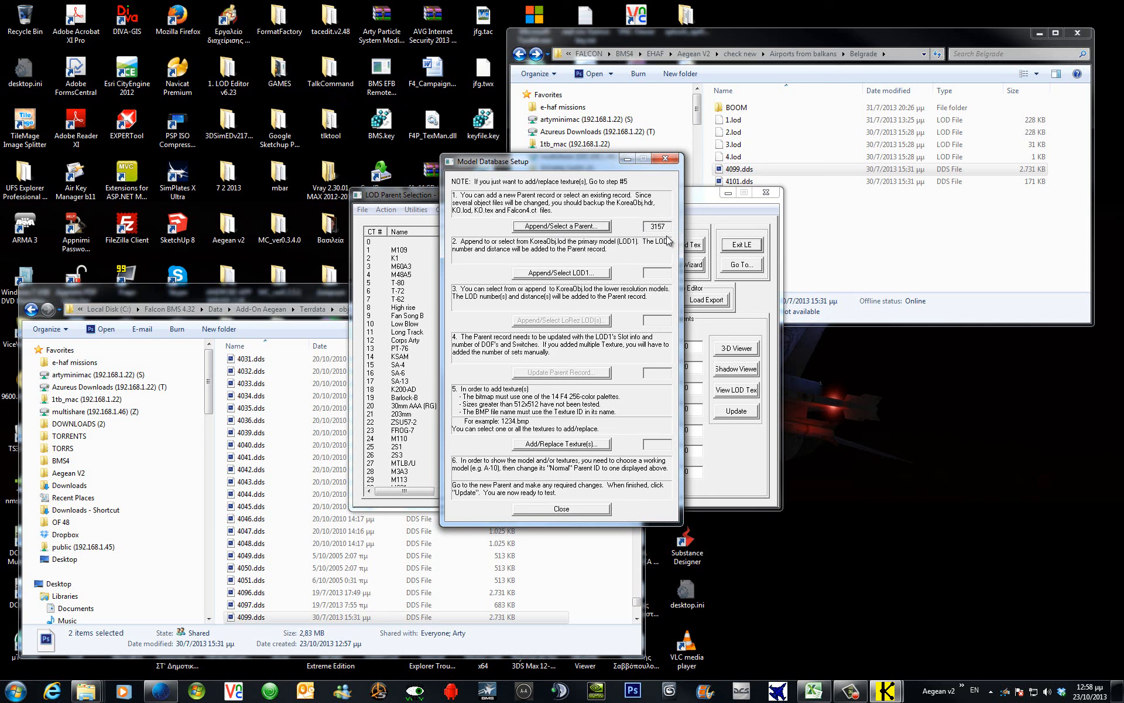
{"action": "left_click", "coordinate": [562, 273]}
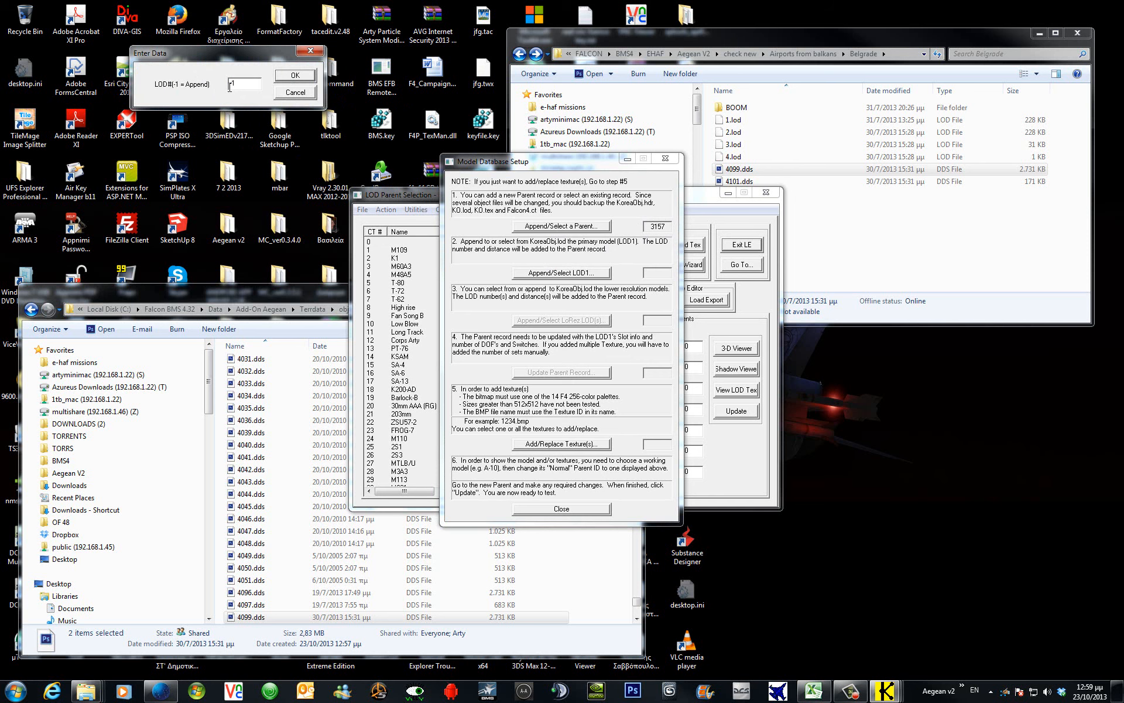
{"action": "left_click", "coordinate": [294, 77]}
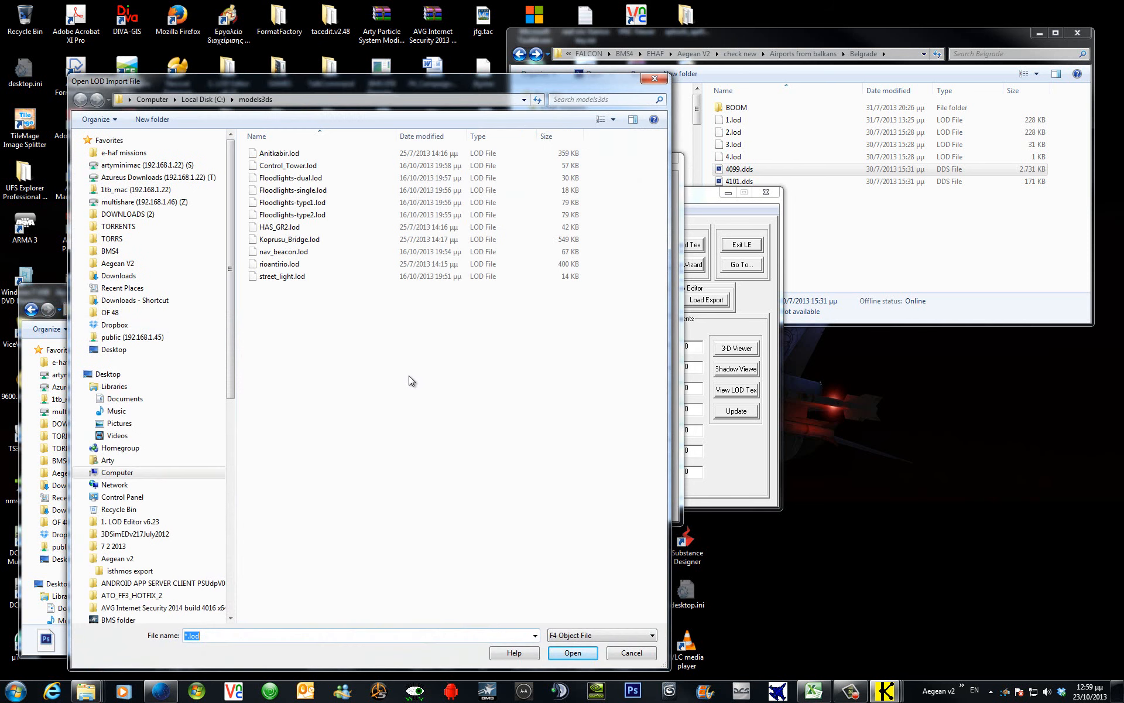
Import Belgrade's 1.lod from check new > Airports from balkans as LOD 7461 at 10000 ft.
{"action": "left_click", "coordinate": [120, 264]}
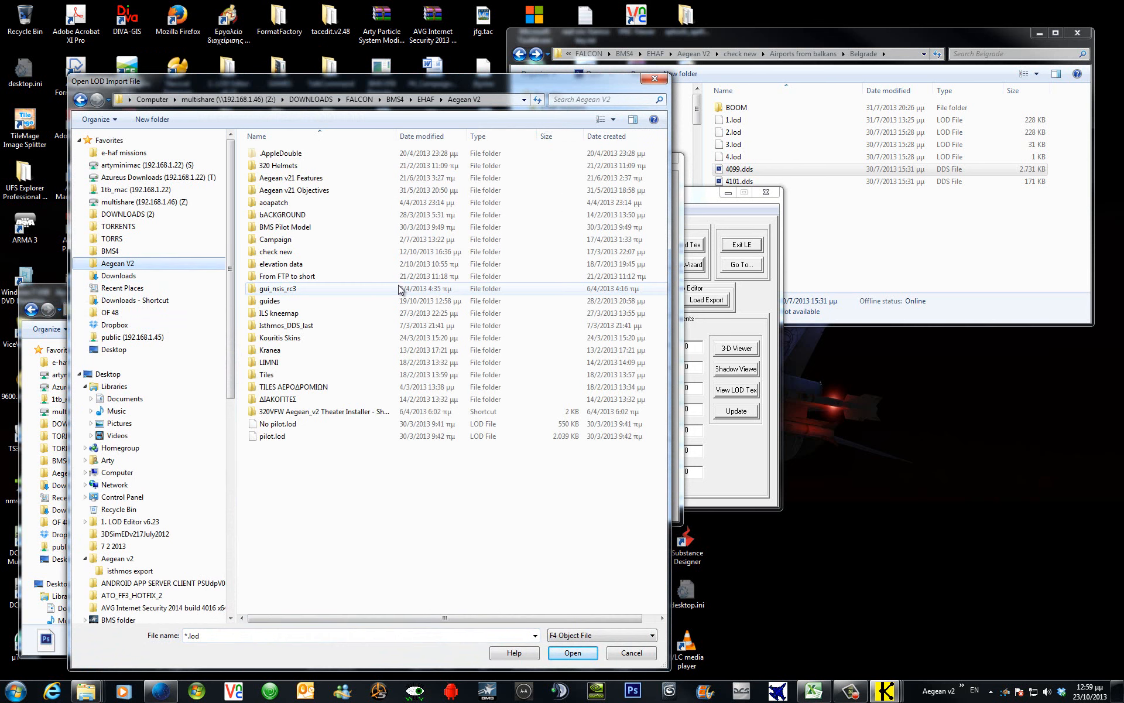
{"action": "double_click", "coordinate": [297, 252]}
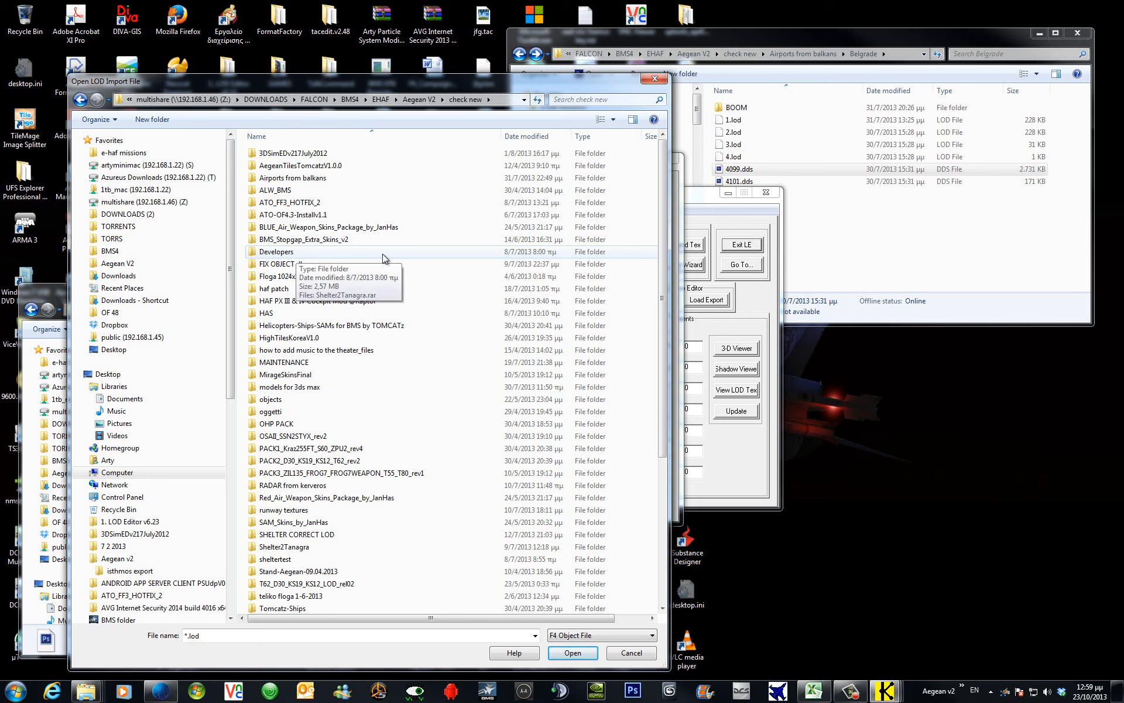
{"action": "double_click", "coordinate": [285, 178]}
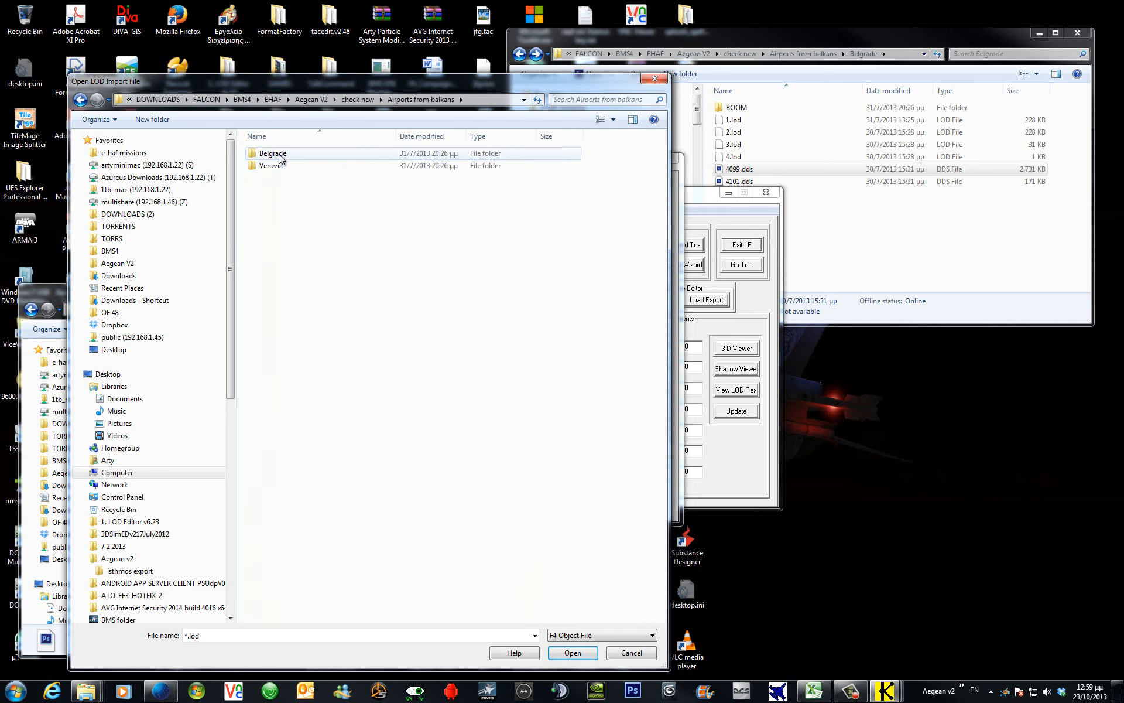
{"action": "double_click", "coordinate": [280, 156]}
{"action": "left_click", "coordinate": [288, 166]}
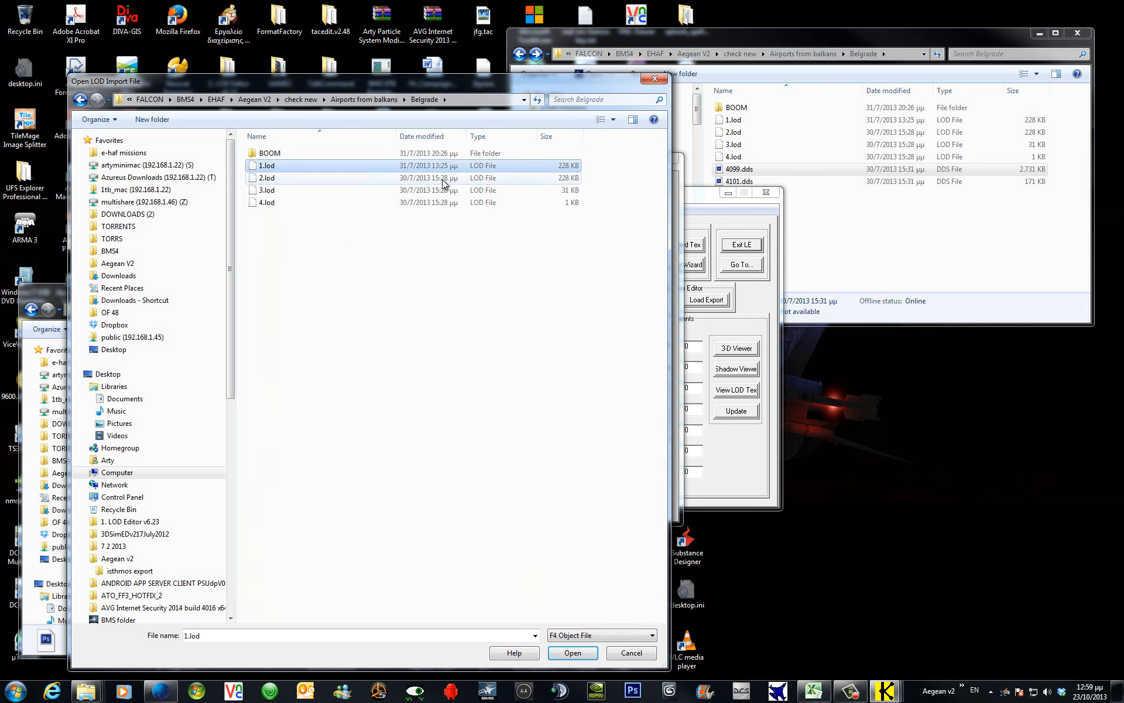
{"action": "left_click", "coordinate": [578, 652]}
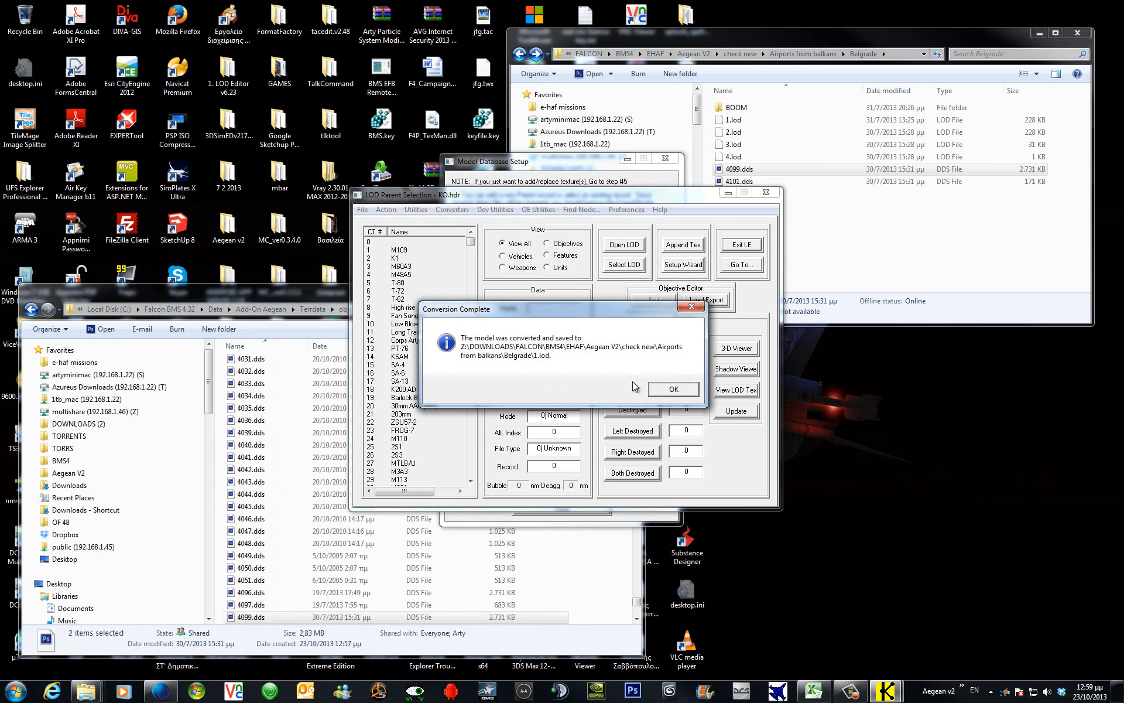
{"action": "left_click", "coordinate": [673, 388]}
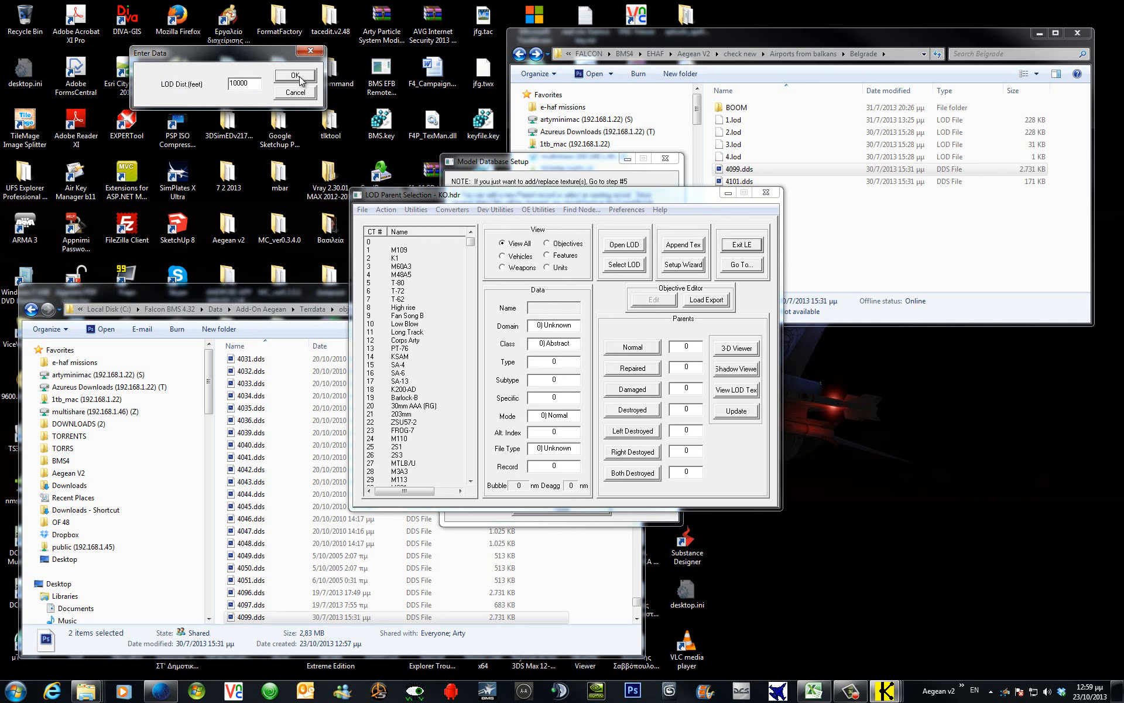
{"action": "left_click", "coordinate": [295, 80]}
{"action": "left_click", "coordinate": [587, 162]}
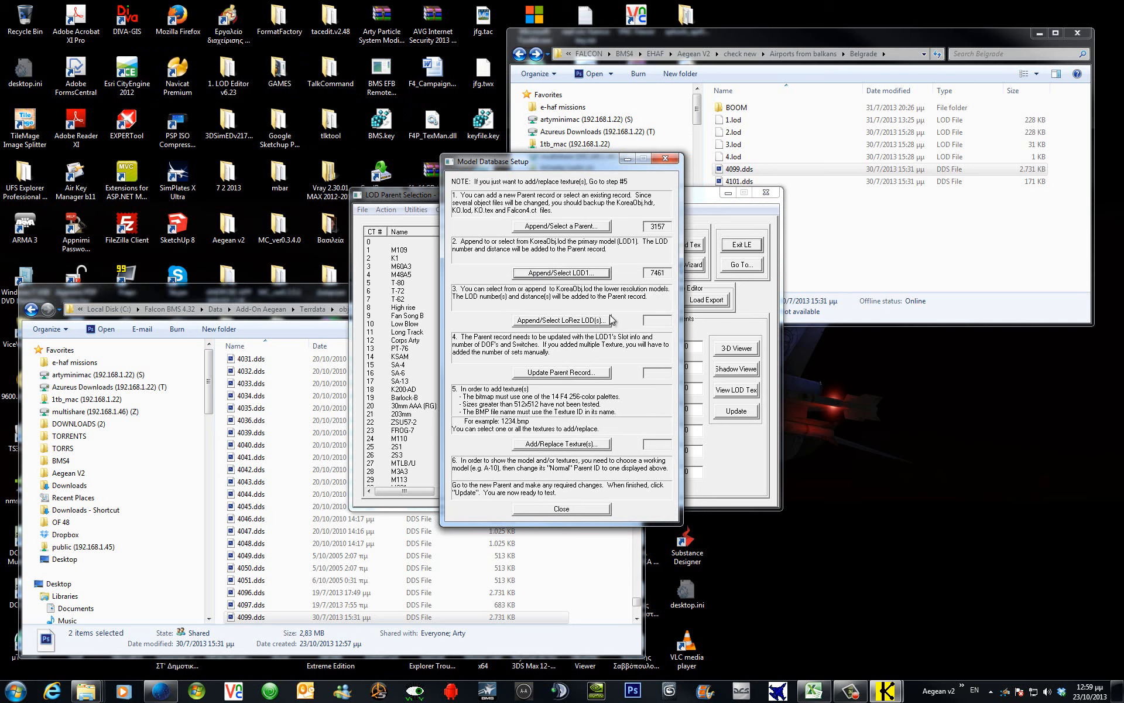
Append 2.lod and 3.lod as lower-resolution LODs at 10000 ft.
{"action": "left_click", "coordinate": [588, 322]}
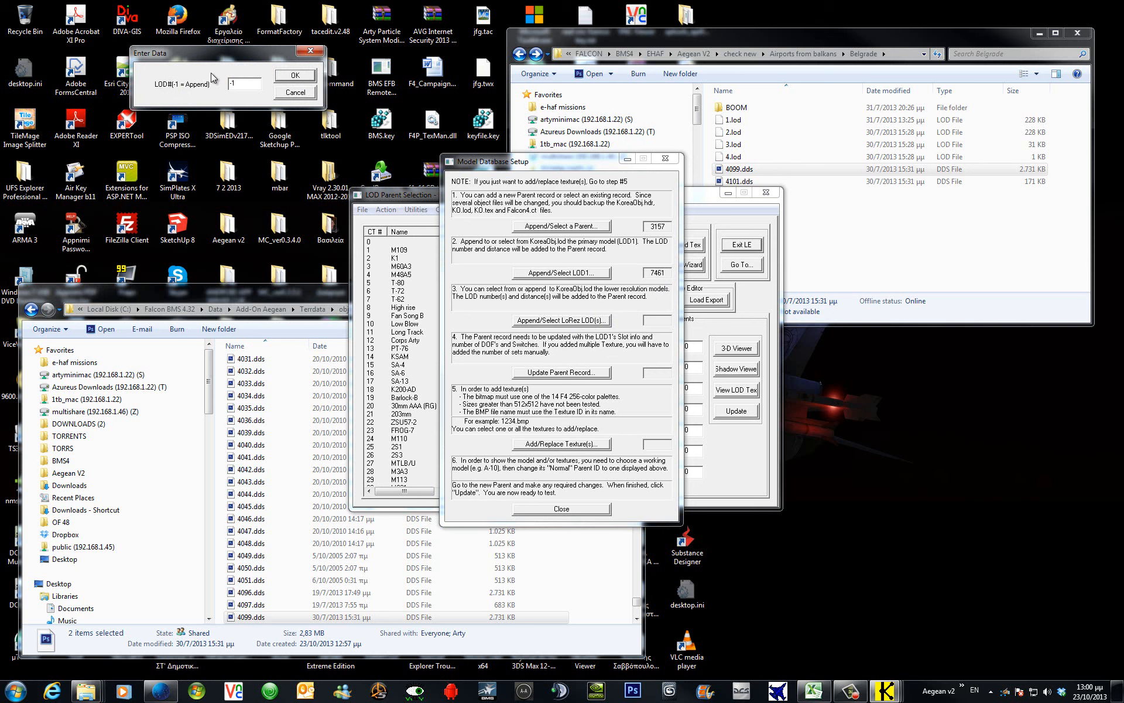
{"action": "left_click", "coordinate": [305, 80]}
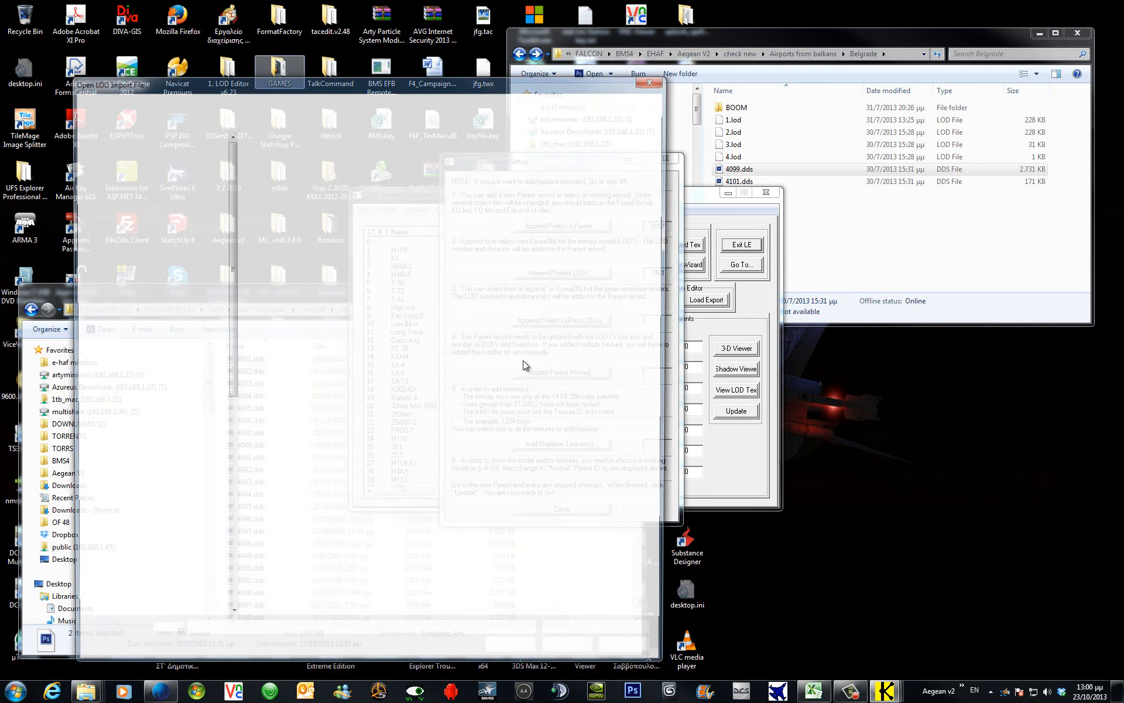
{"action": "left_click", "coordinate": [275, 178]}
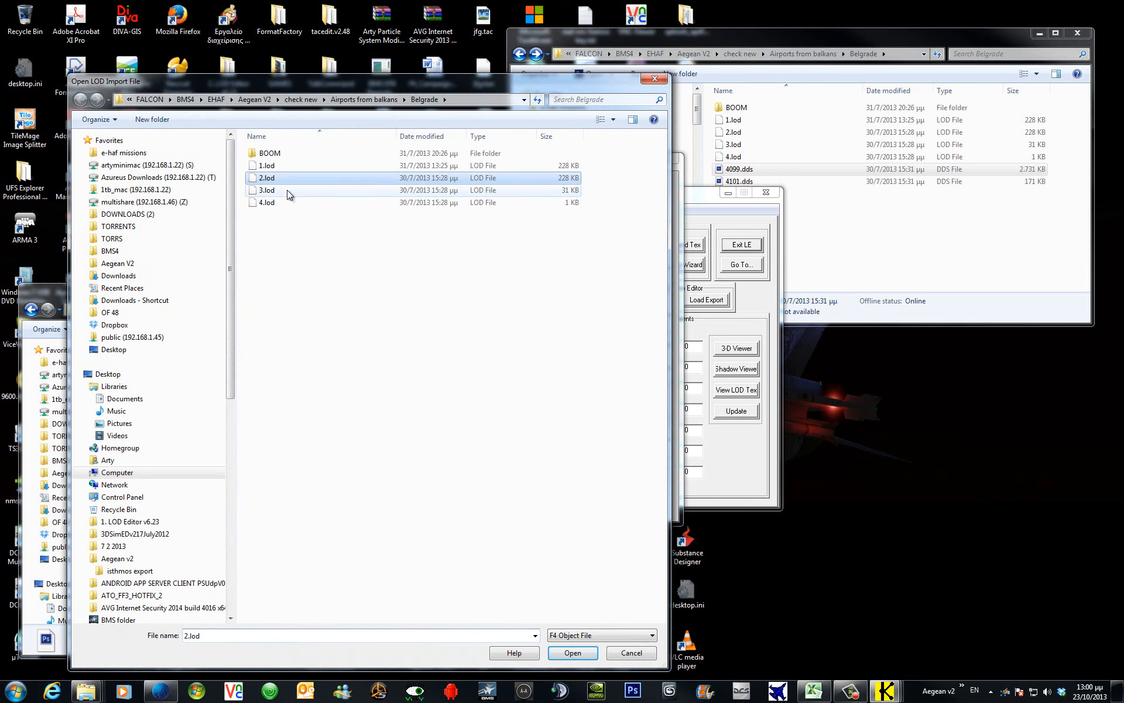
{"action": "left_click", "coordinate": [580, 656]}
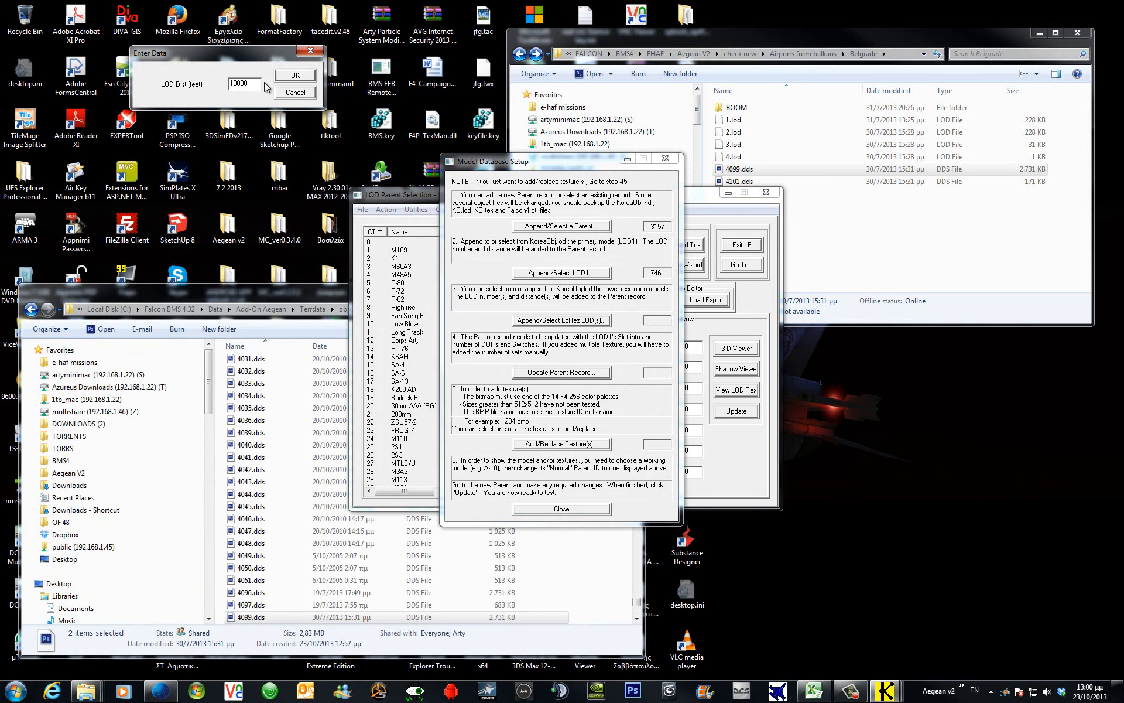
{"action": "left_click", "coordinate": [310, 79]}
{"action": "left_click", "coordinate": [296, 78]}
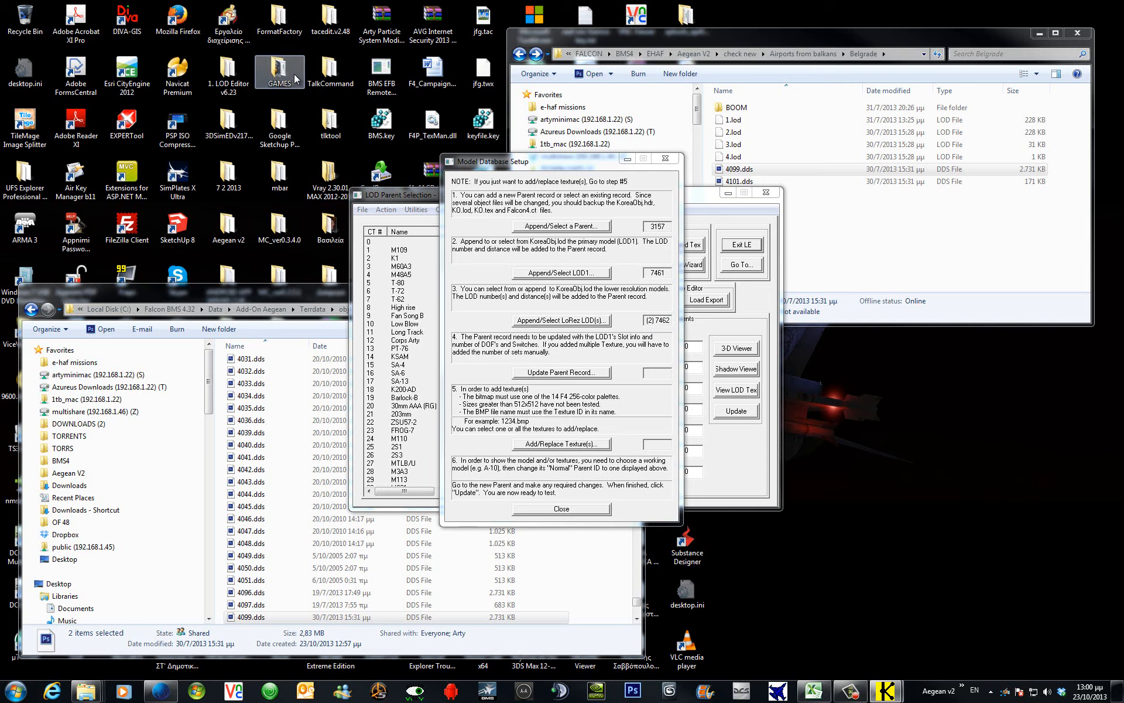
{"action": "left_click", "coordinate": [285, 188]}
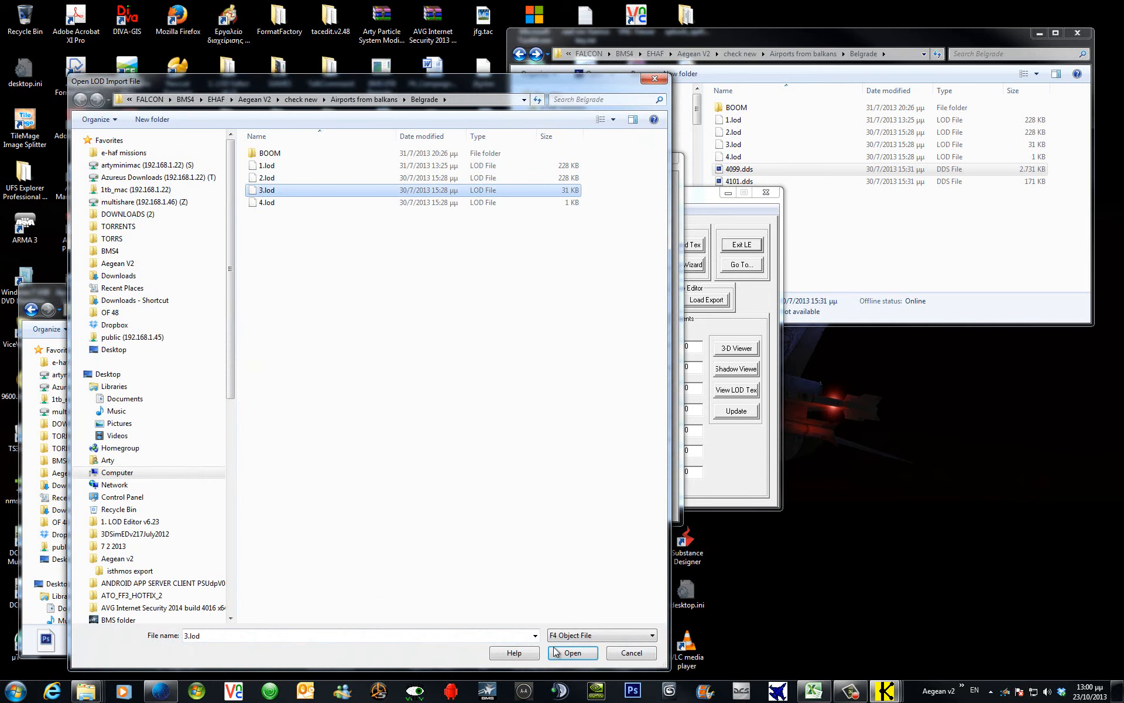
{"action": "left_click", "coordinate": [573, 652]}
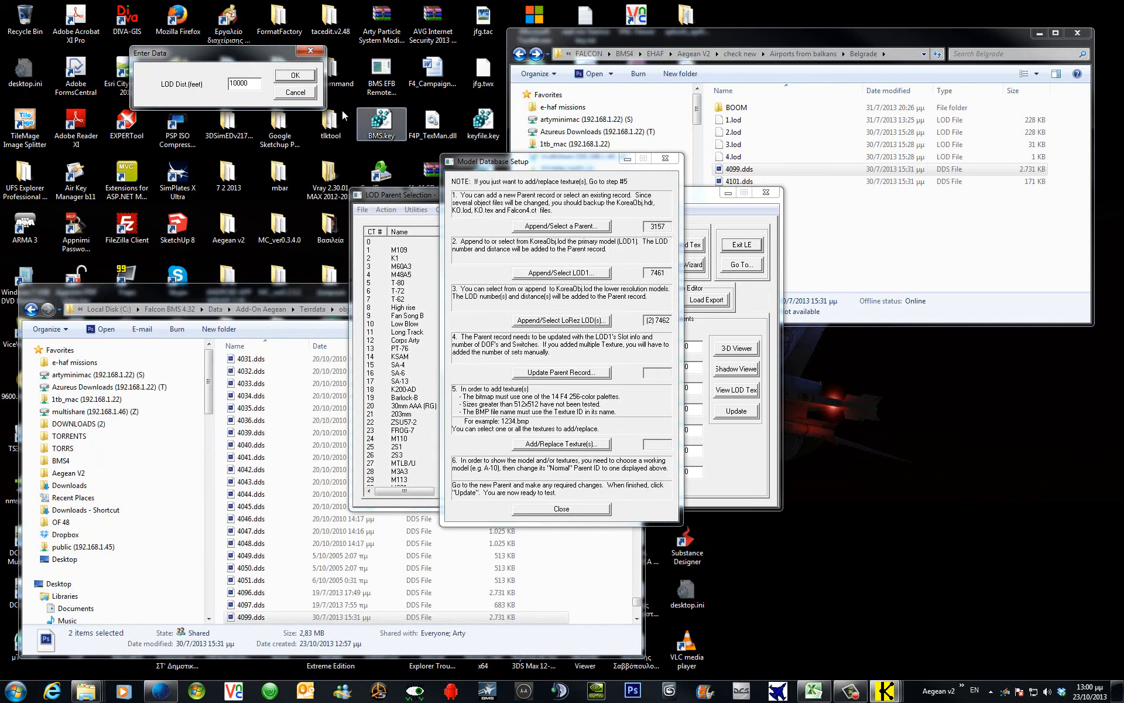
{"action": "left_click", "coordinate": [297, 76]}
Append 4.lod as LOD 7464 at 10000 ft and update parent 3157's record.
{"action": "left_click", "coordinate": [558, 322]}
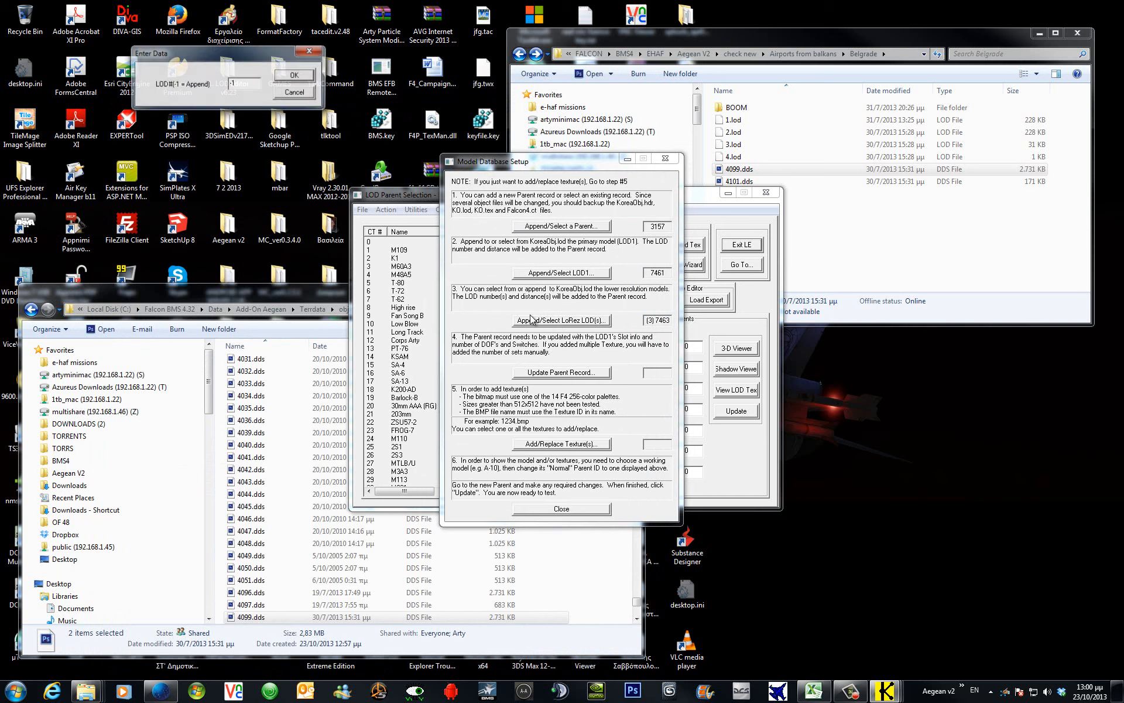
{"action": "left_click", "coordinate": [298, 76]}
{"action": "left_click", "coordinate": [266, 203]}
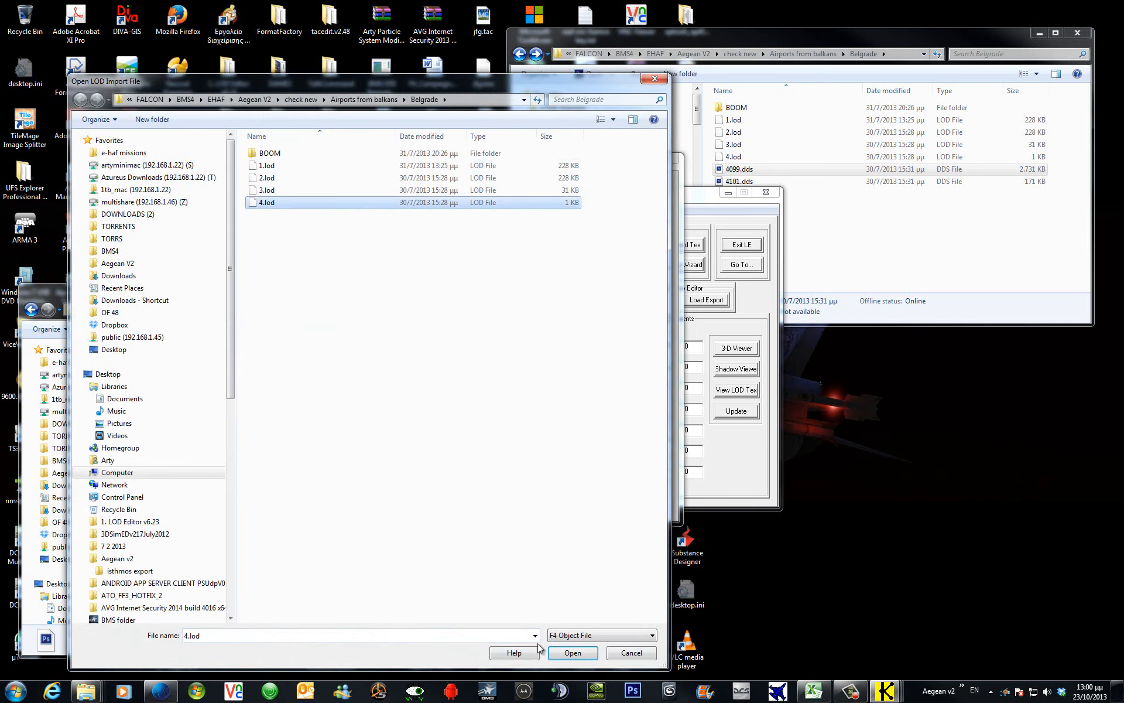
{"action": "left_click", "coordinate": [571, 653]}
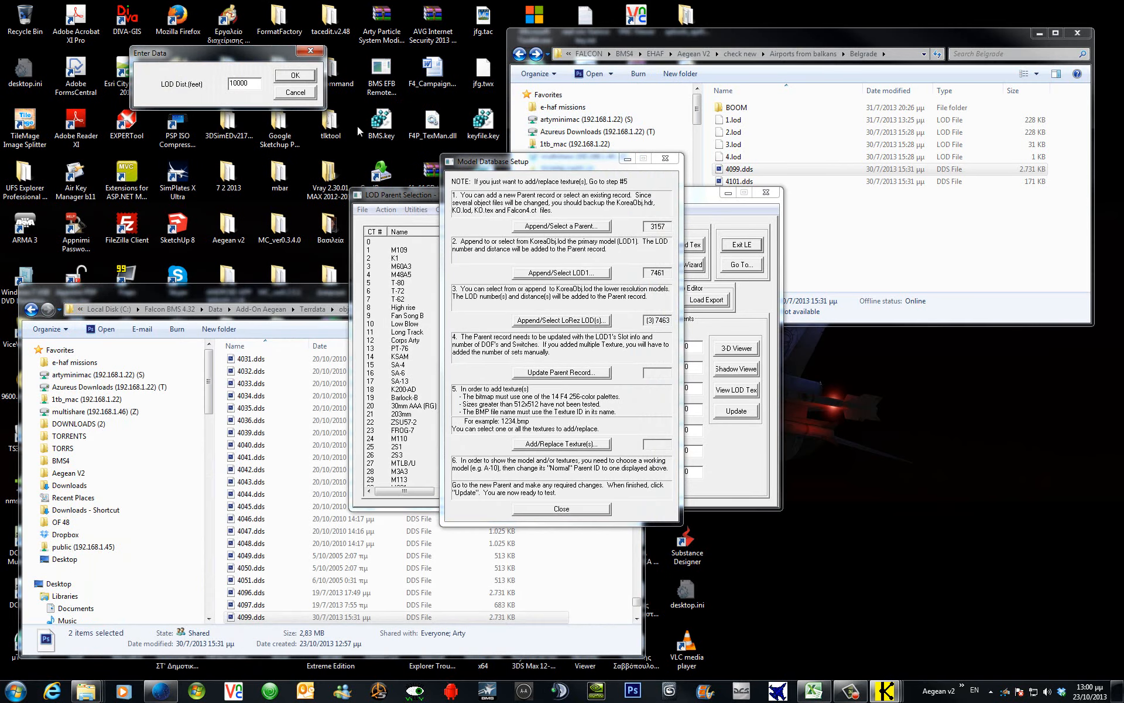
{"action": "left_click", "coordinate": [300, 76]}
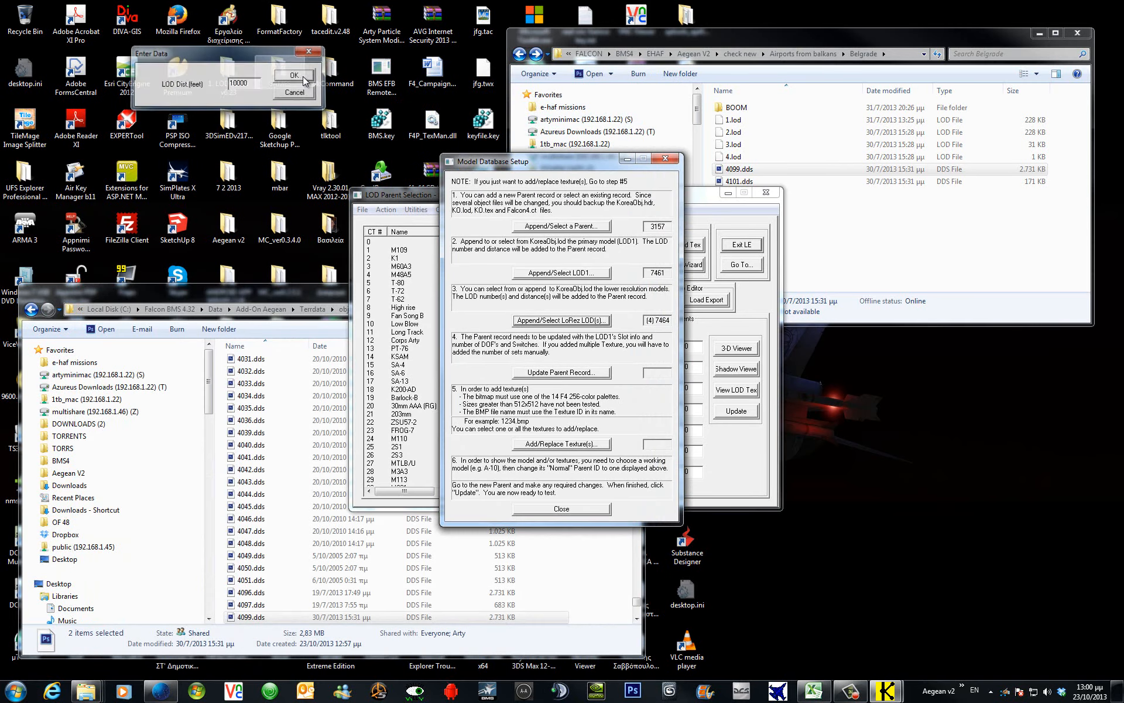
{"action": "left_click", "coordinate": [590, 376]}
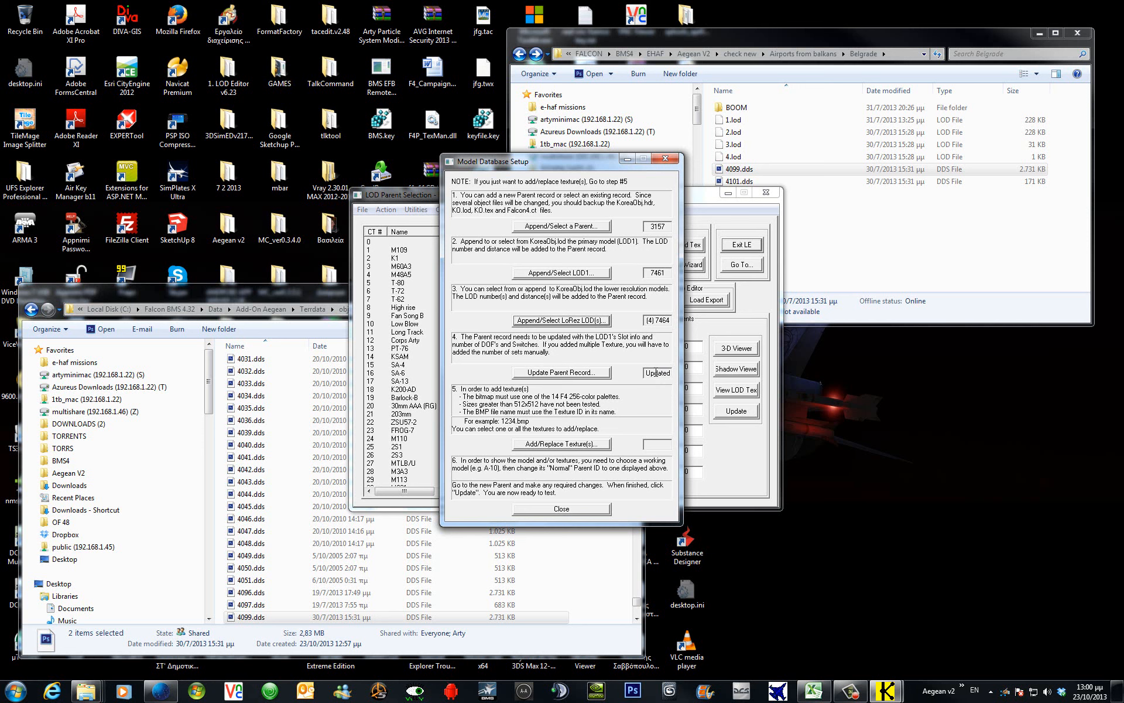
Add textures 4099.dds and 4101.dds from KoreaObj to parent 3157, giving 2 BMPs.
{"action": "left_click", "coordinate": [592, 444]}
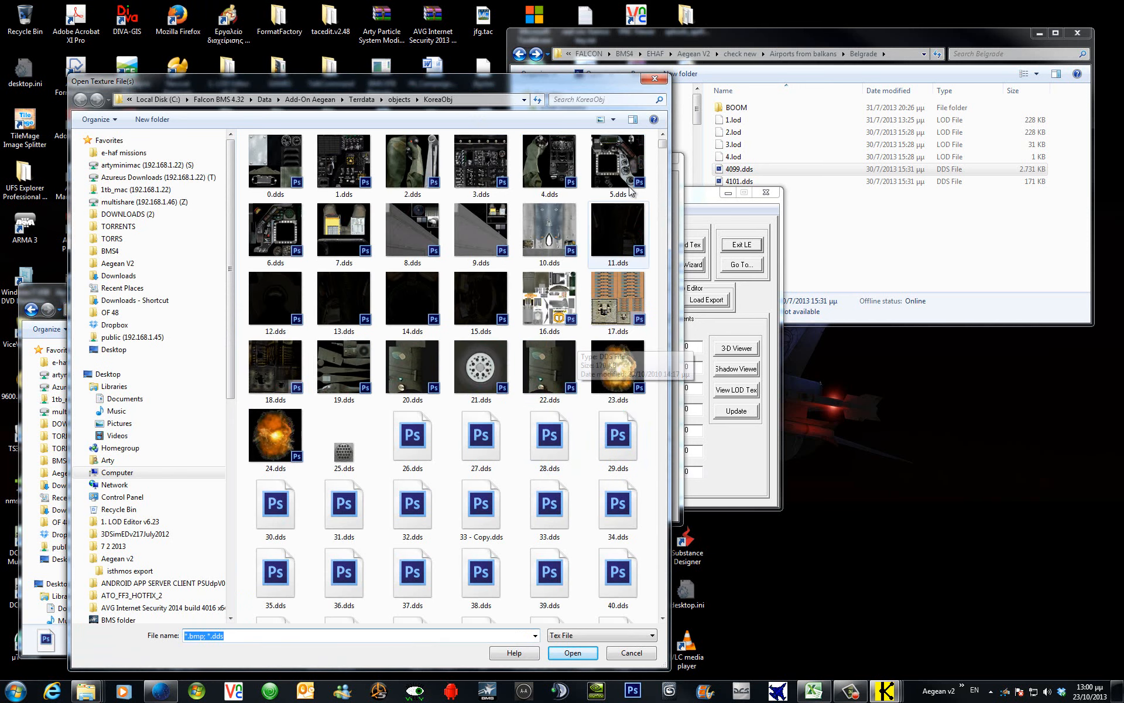
{"action": "left_click", "coordinate": [612, 121]}
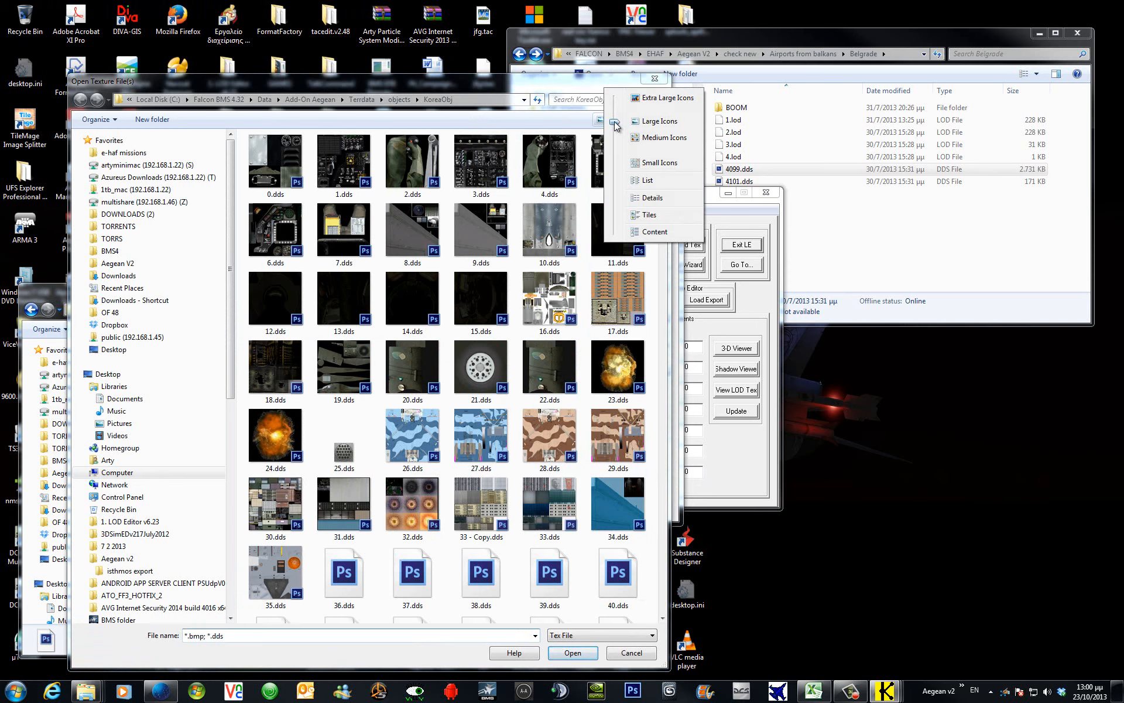
{"action": "left_click", "coordinate": [655, 199]}
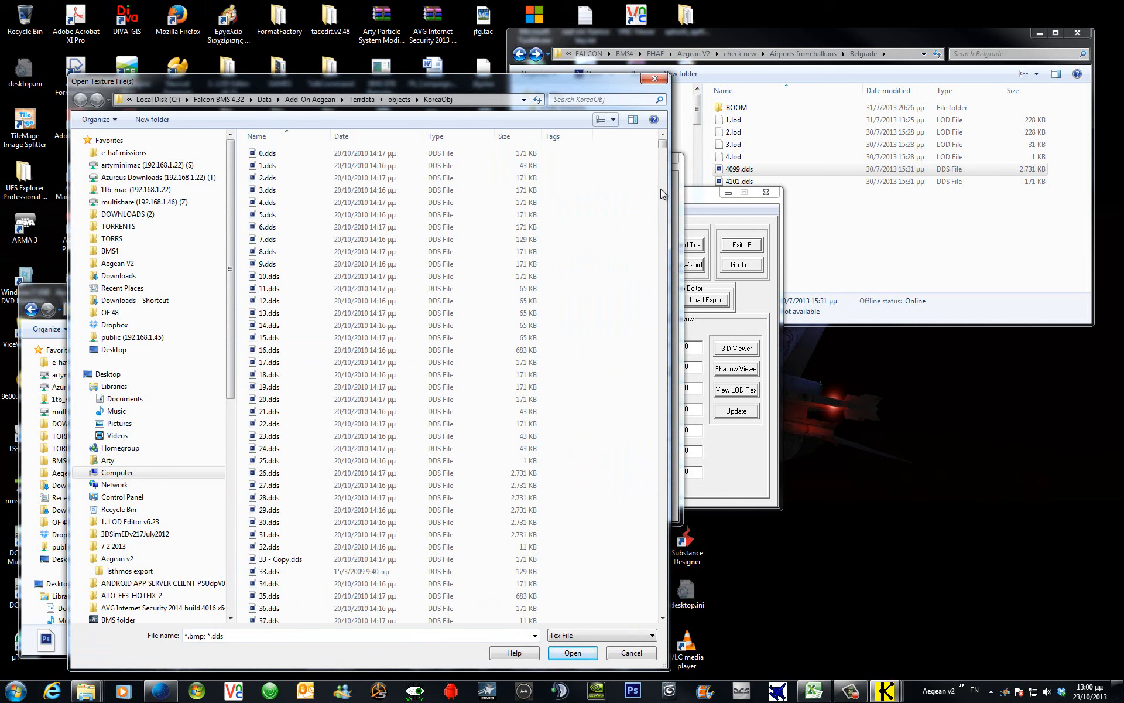
{"action": "left_click_drag", "start_coordinate": [665, 148], "coordinate": [665, 595]}
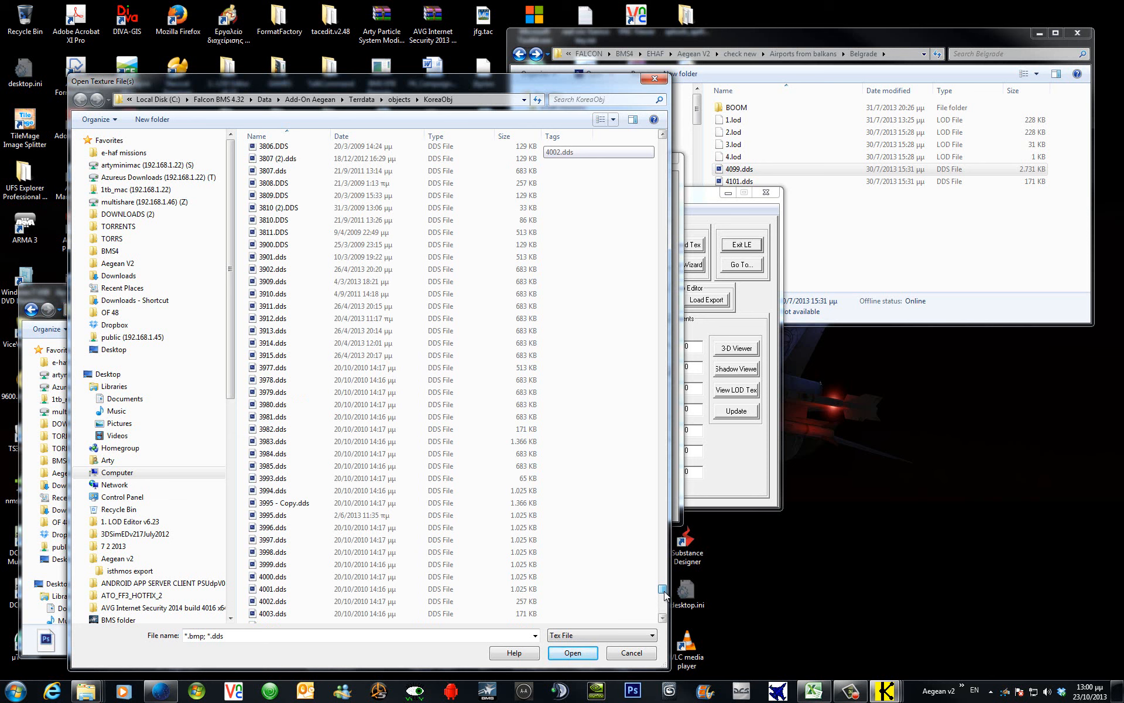
{"action": "left_click_drag", "start_coordinate": [665, 594], "coordinate": [664, 609]}
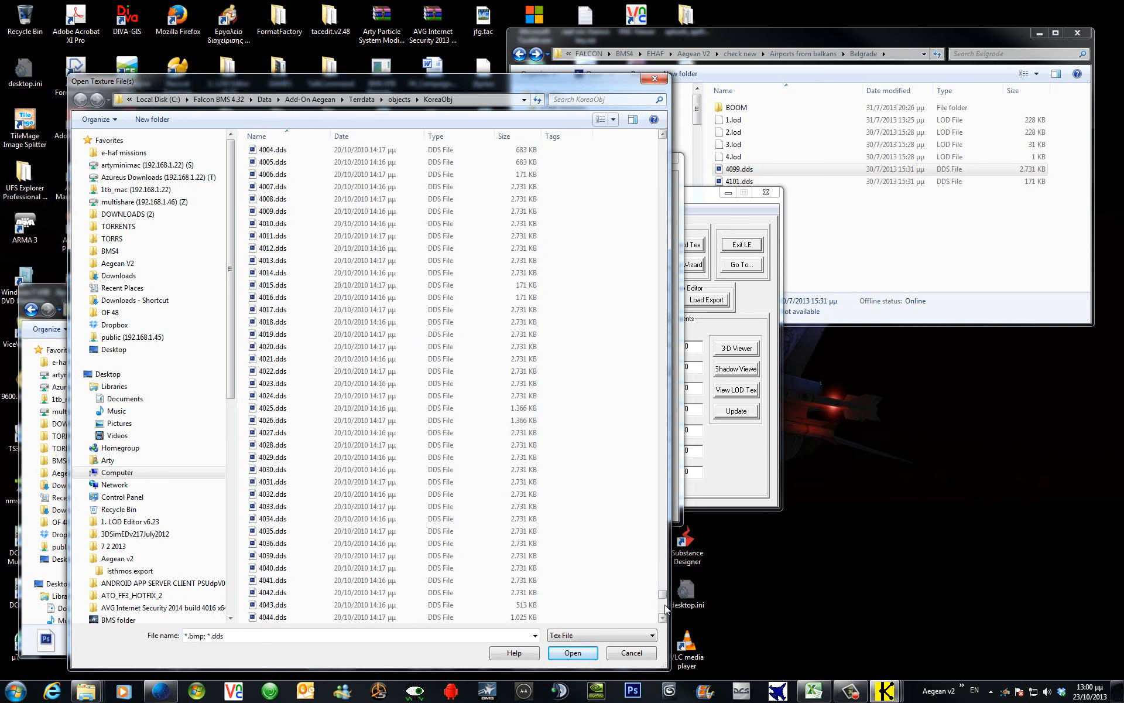
{"action": "left_click", "coordinate": [664, 609]}
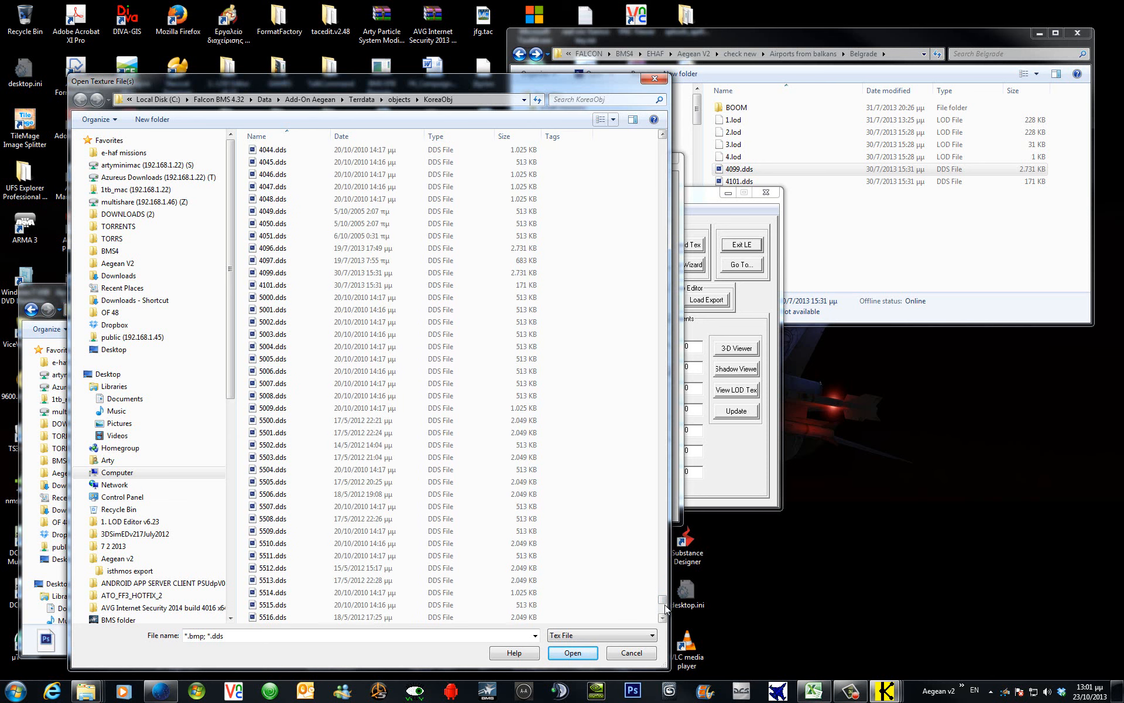
{"action": "left_click", "coordinate": [284, 274]}
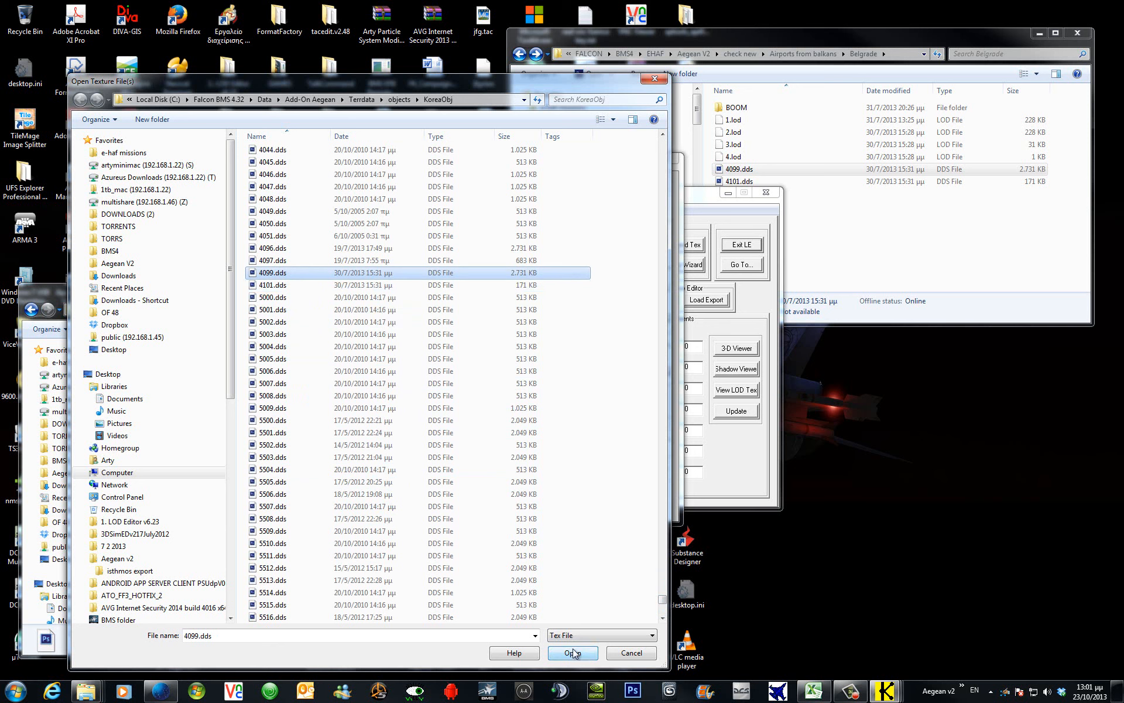
{"action": "left_click", "coordinate": [277, 286], "text": "ctrl"}
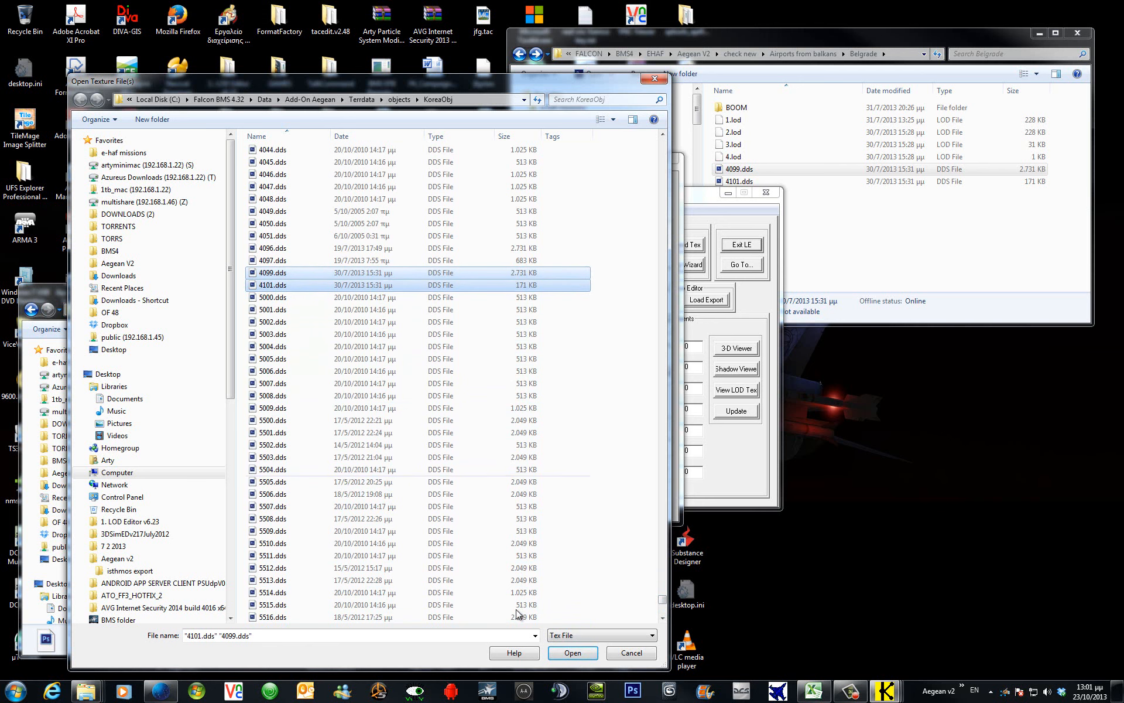
{"action": "left_click", "coordinate": [572, 649]}
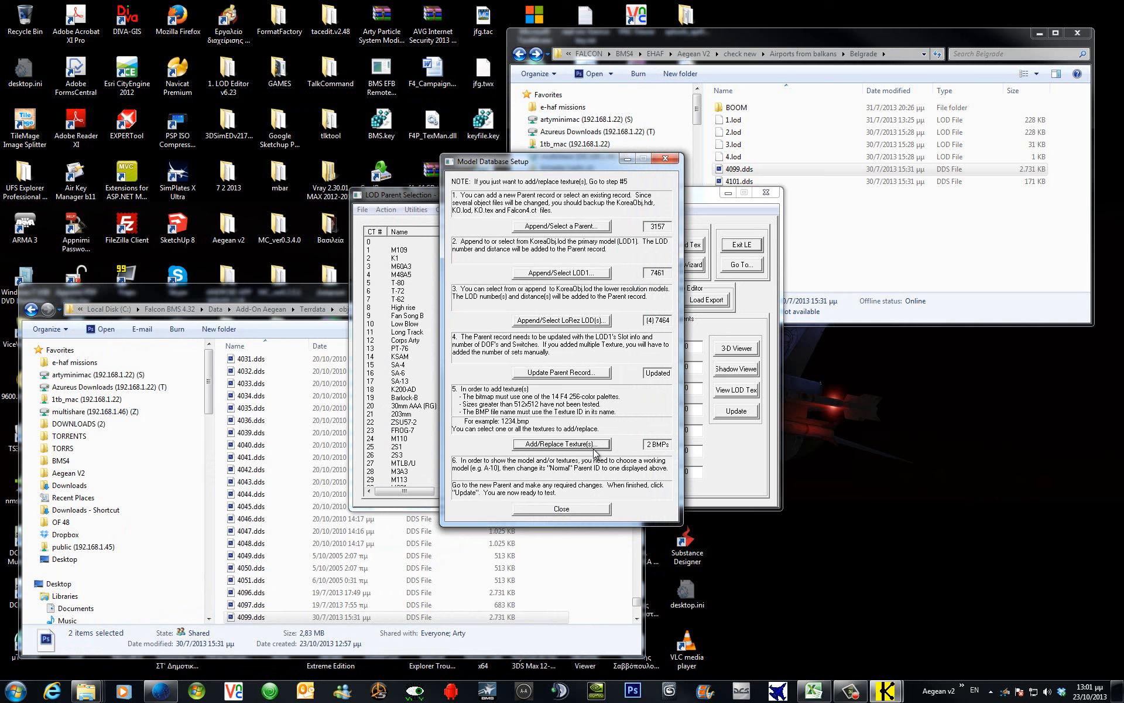
Capture the finished setup dialog with F7 and bring the captured pictures folder into view.
{"action": "key", "text": "F7"}
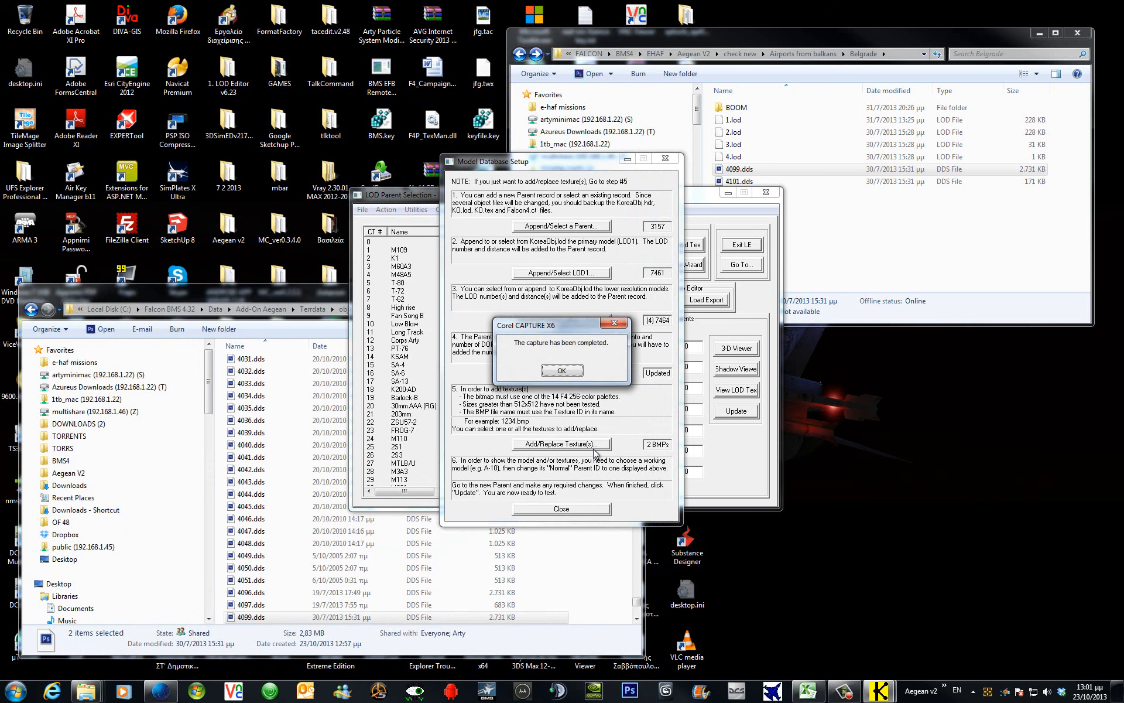
{"action": "left_click", "coordinate": [561, 371]}
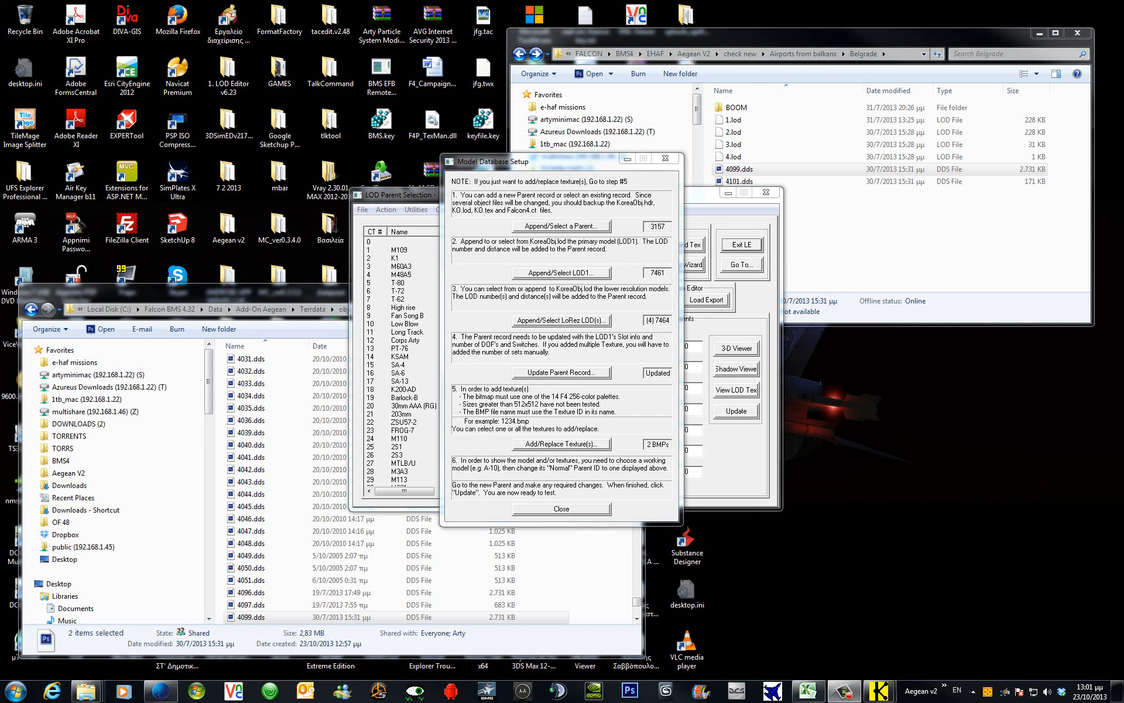
{"action": "left_click_drag", "start_coordinate": [0, 119], "coordinate": [113, 101]}
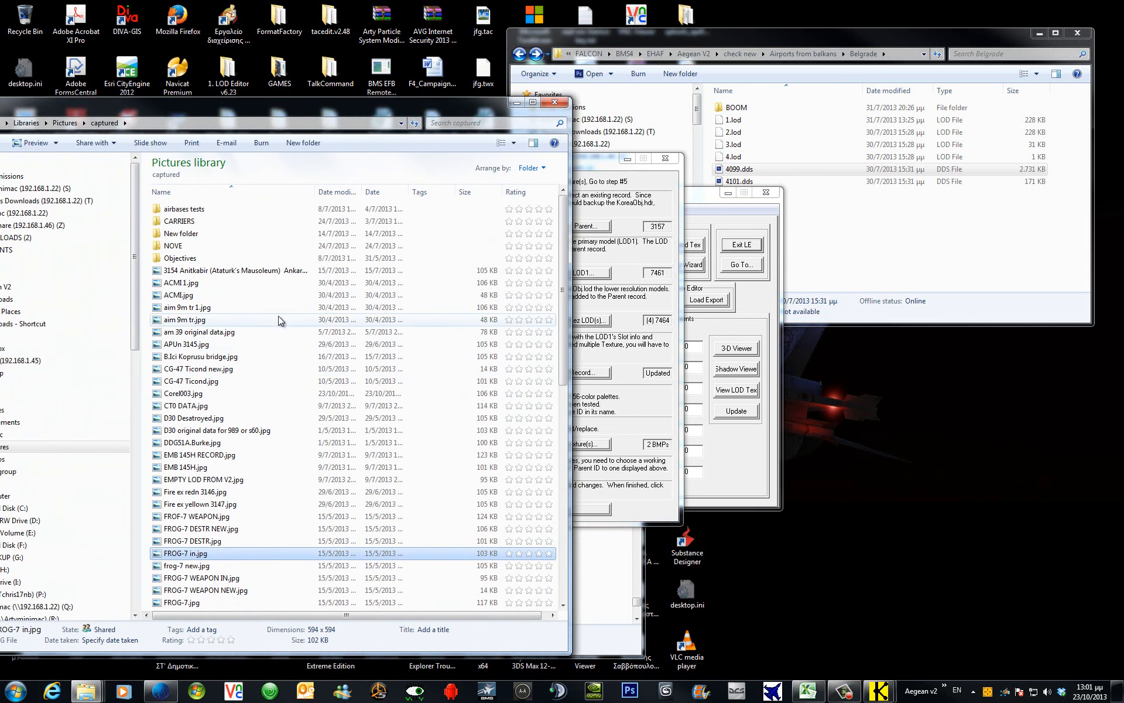
Rename the screenshot Corel003.jpg to 'Belgrade airport.jpg'.
{"action": "left_click", "coordinate": [254, 392]}
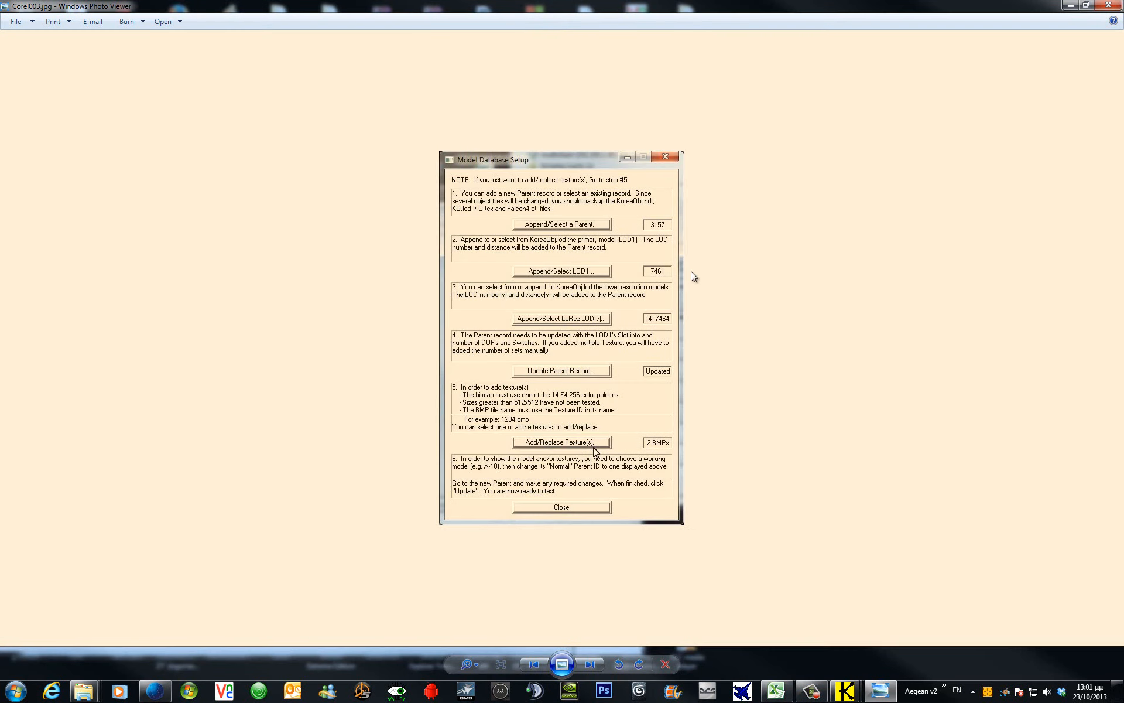
{"action": "left_click", "coordinate": [1109, 7]}
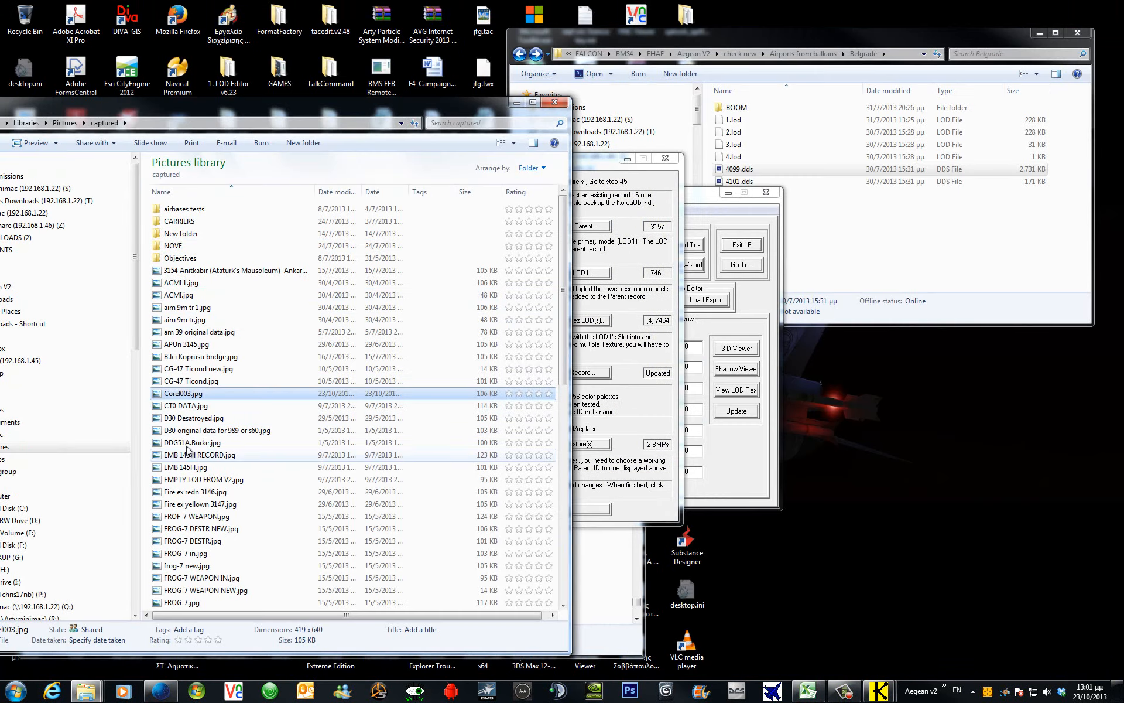
{"action": "left_click", "coordinate": [178, 395]}
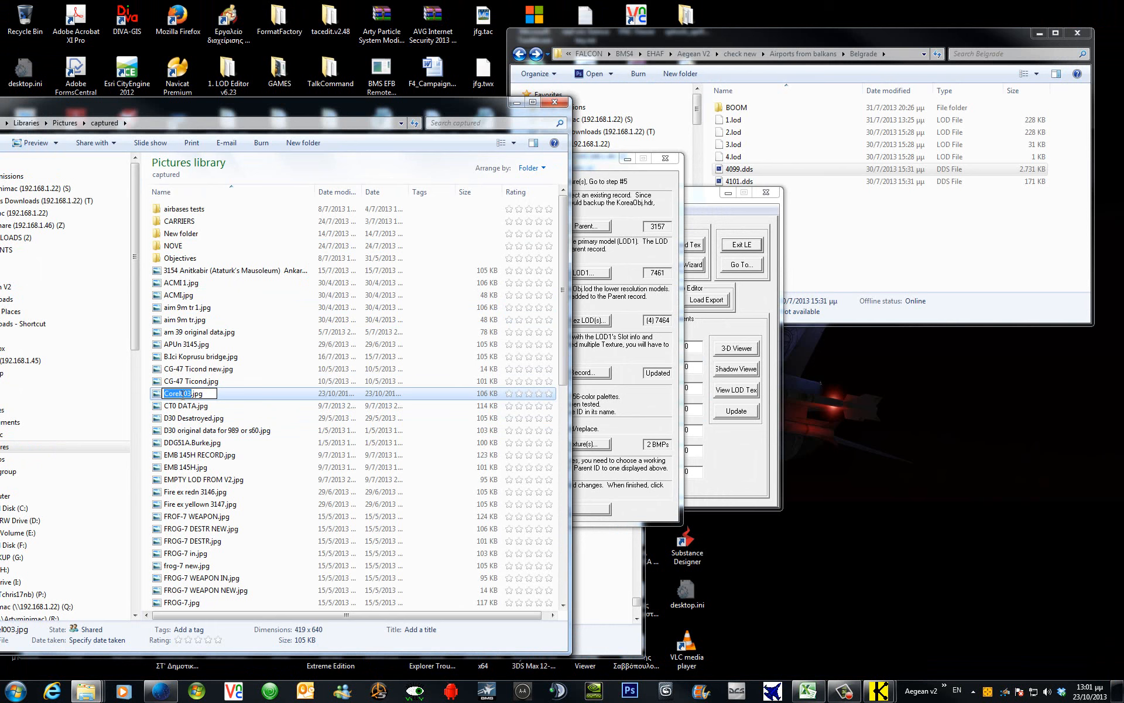
{"action": "type", "text": "Belgrade airport"}
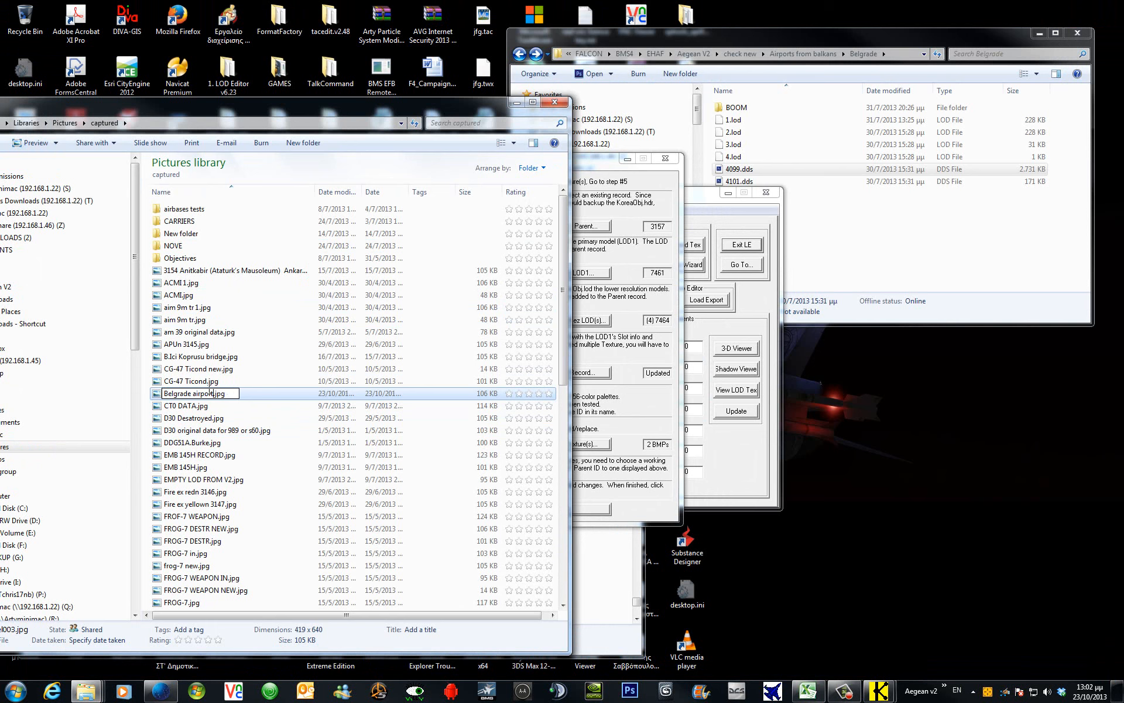
{"action": "left_click", "coordinate": [257, 406]}
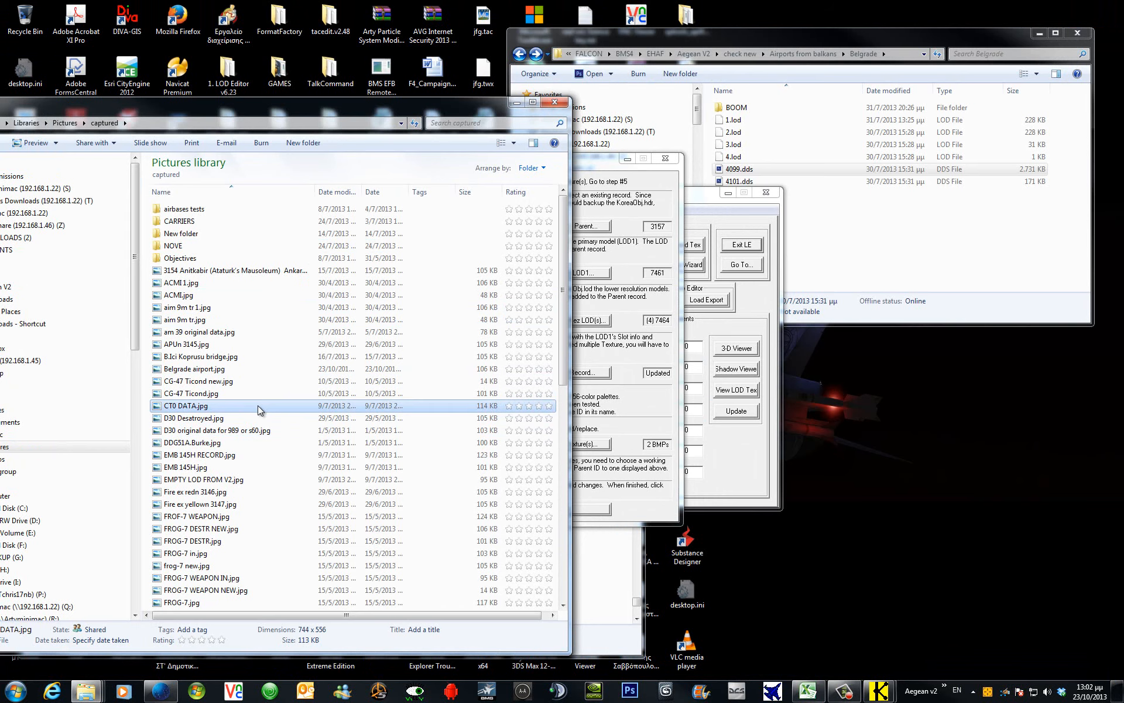
Open Belgrade airport.jpg in Photo Viewer to check it, then close the viewer.
{"action": "left_click", "coordinate": [227, 370]}
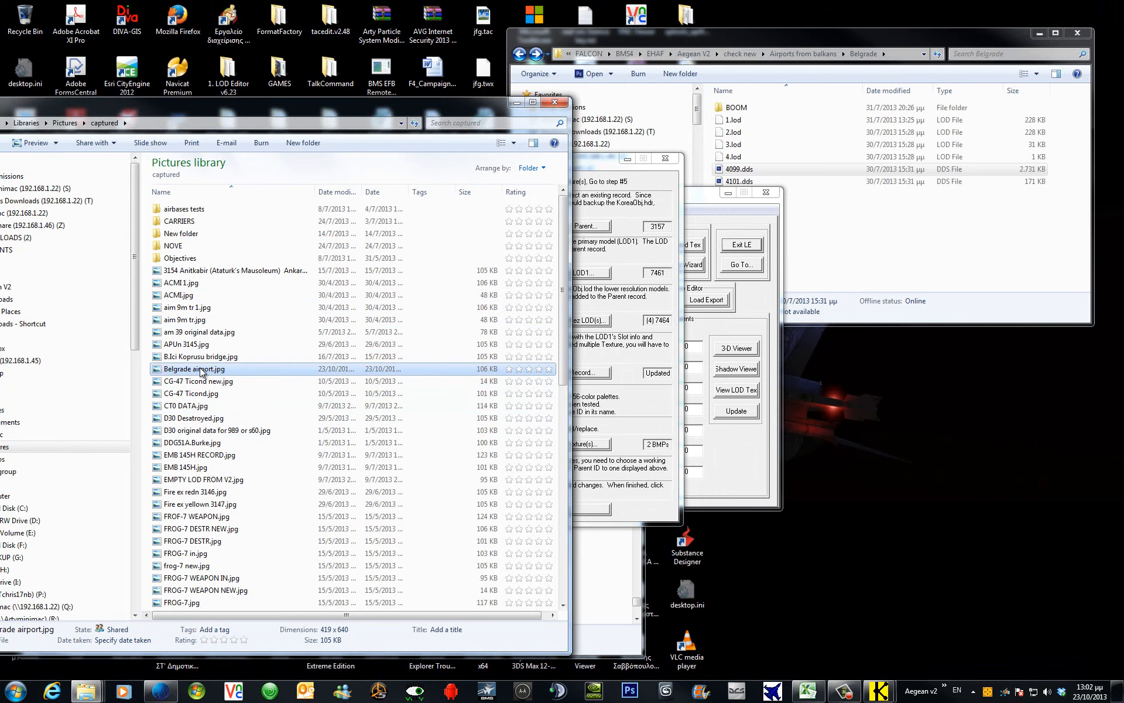
{"action": "double_click", "coordinate": [214, 369]}
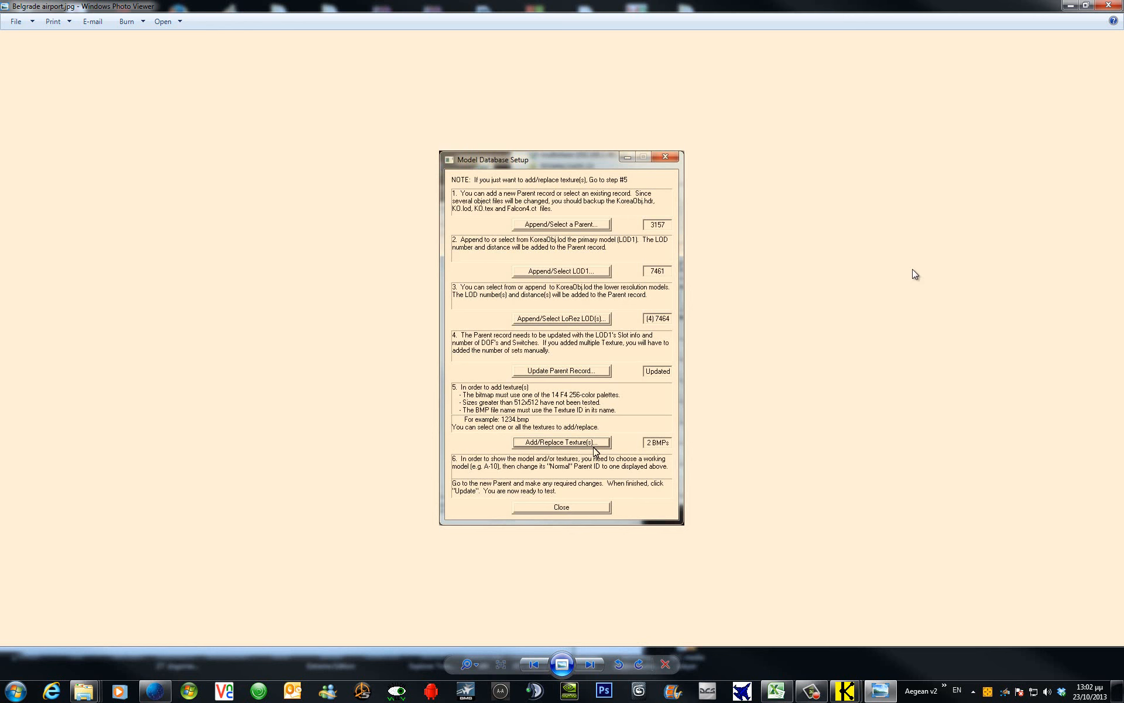
{"action": "left_click", "coordinate": [1084, 6]}
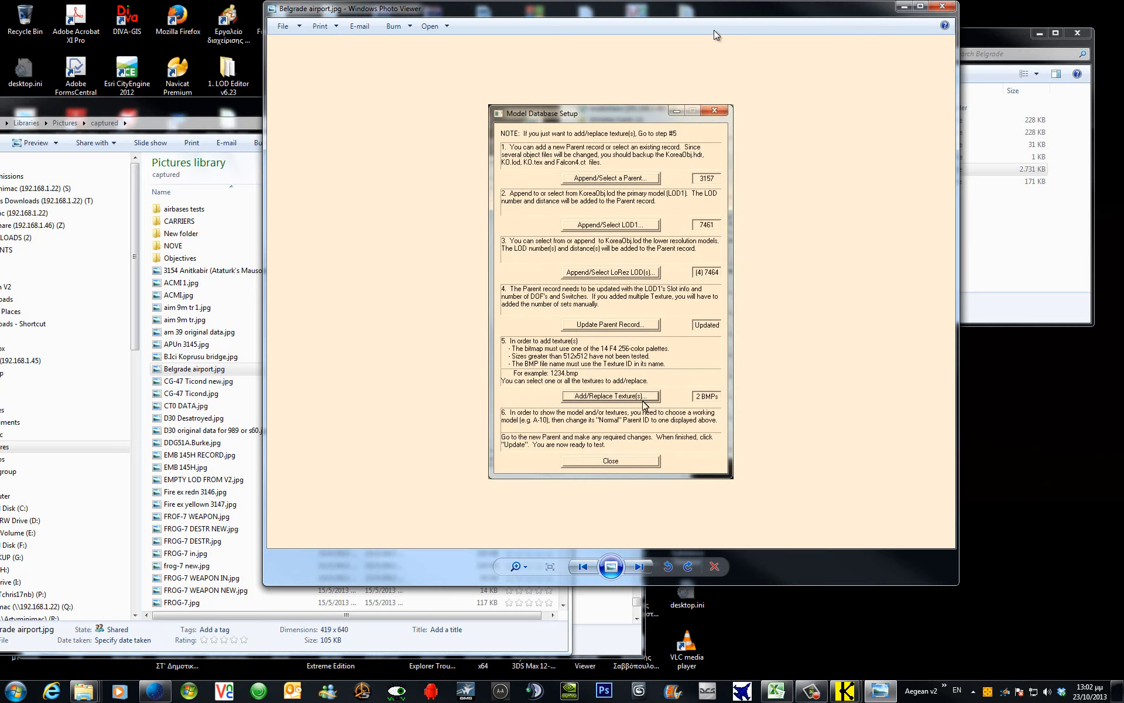
{"action": "key", "text": "alt+F4"}
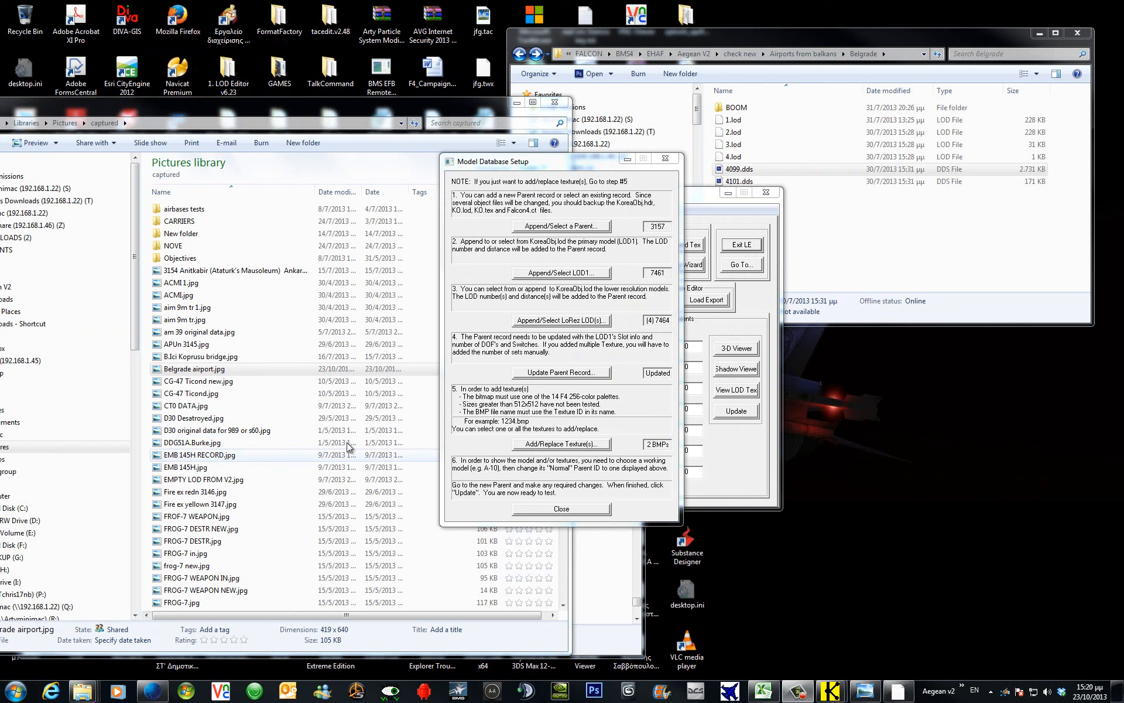
Close Model Database Setup, then copy 4102.dds from the BOOM folder and paste it into KoreaObj.
{"action": "left_click", "coordinate": [582, 510]}
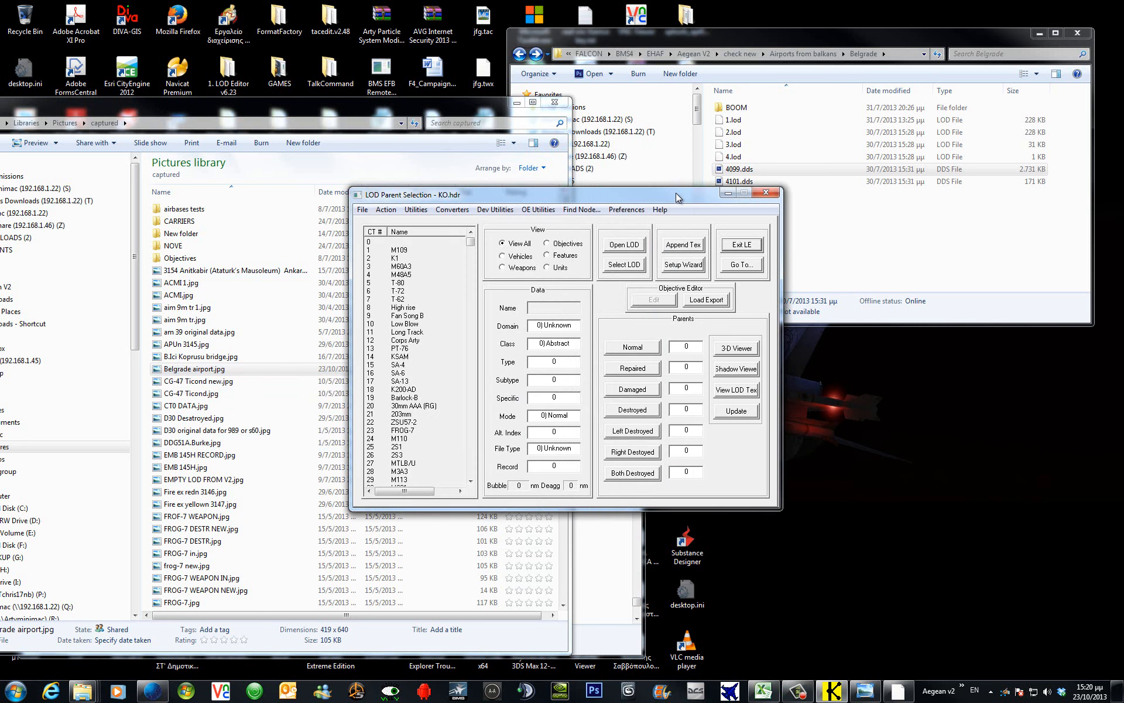
{"action": "double_click", "coordinate": [752, 111]}
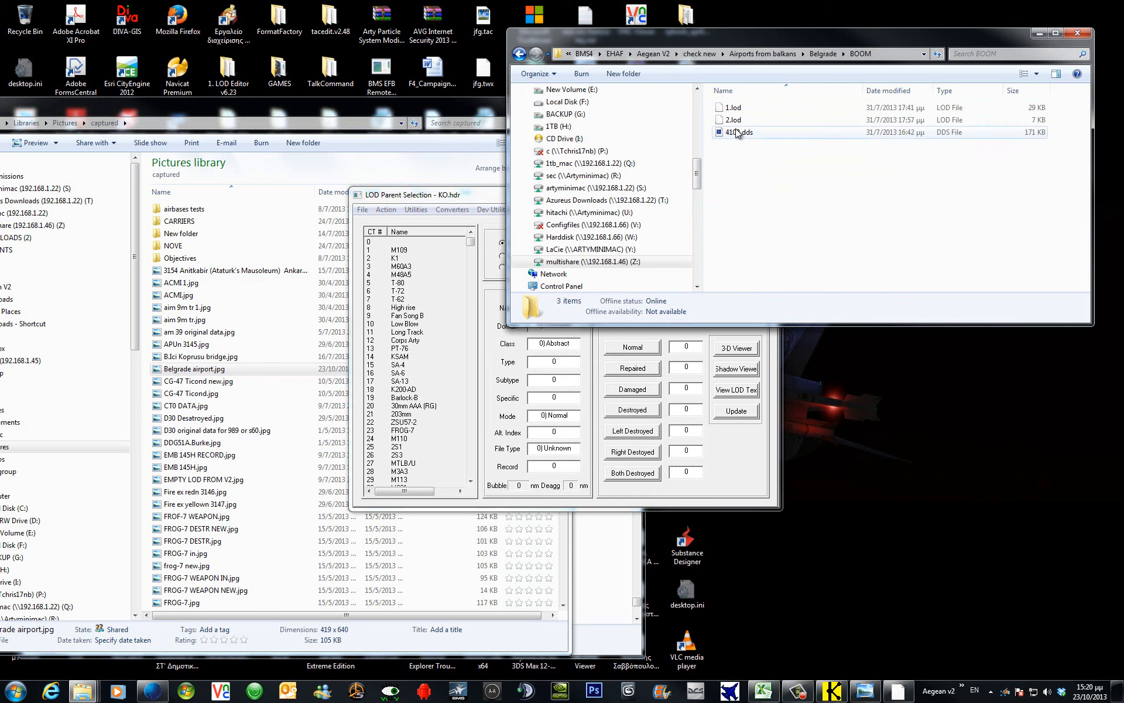
{"action": "left_click", "coordinate": [736, 133]}
{"action": "right_click", "coordinate": [735, 131]}
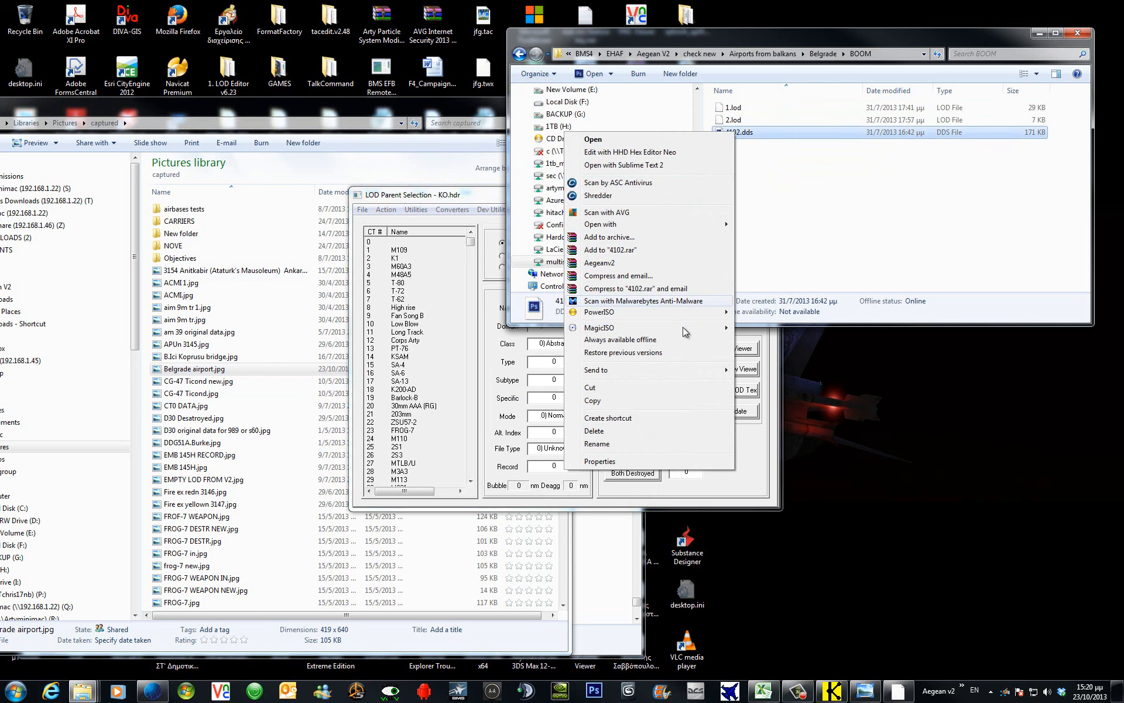
{"action": "left_click", "coordinate": [683, 402]}
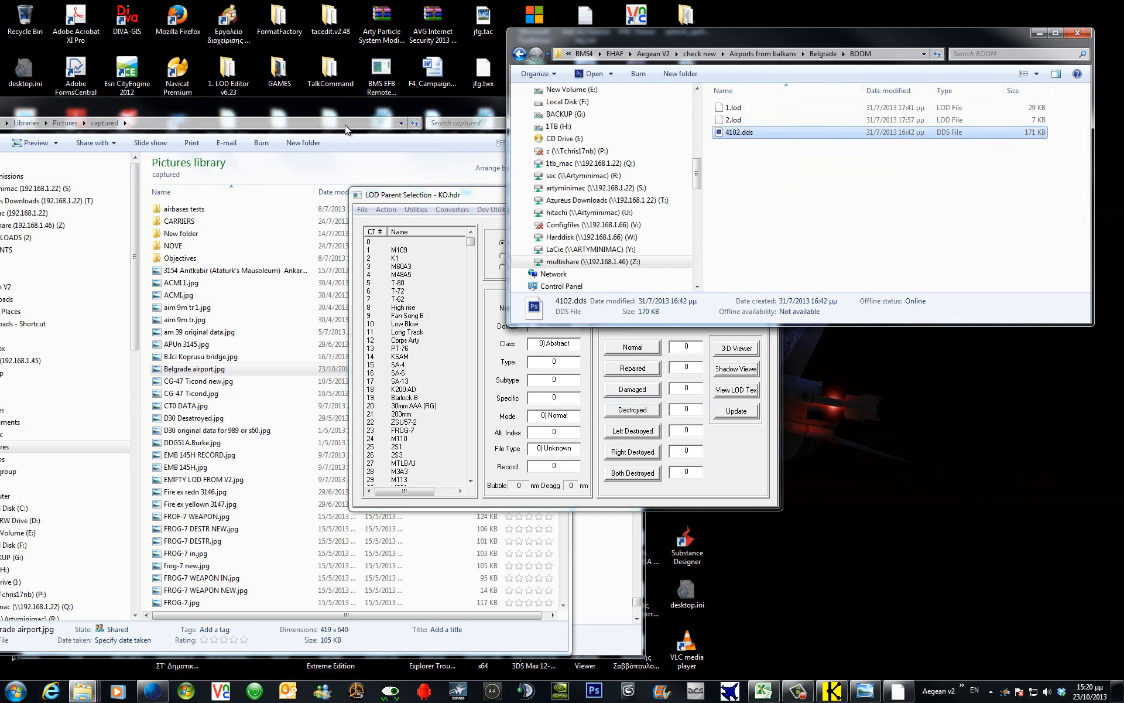
{"action": "left_click", "coordinate": [644, 650]}
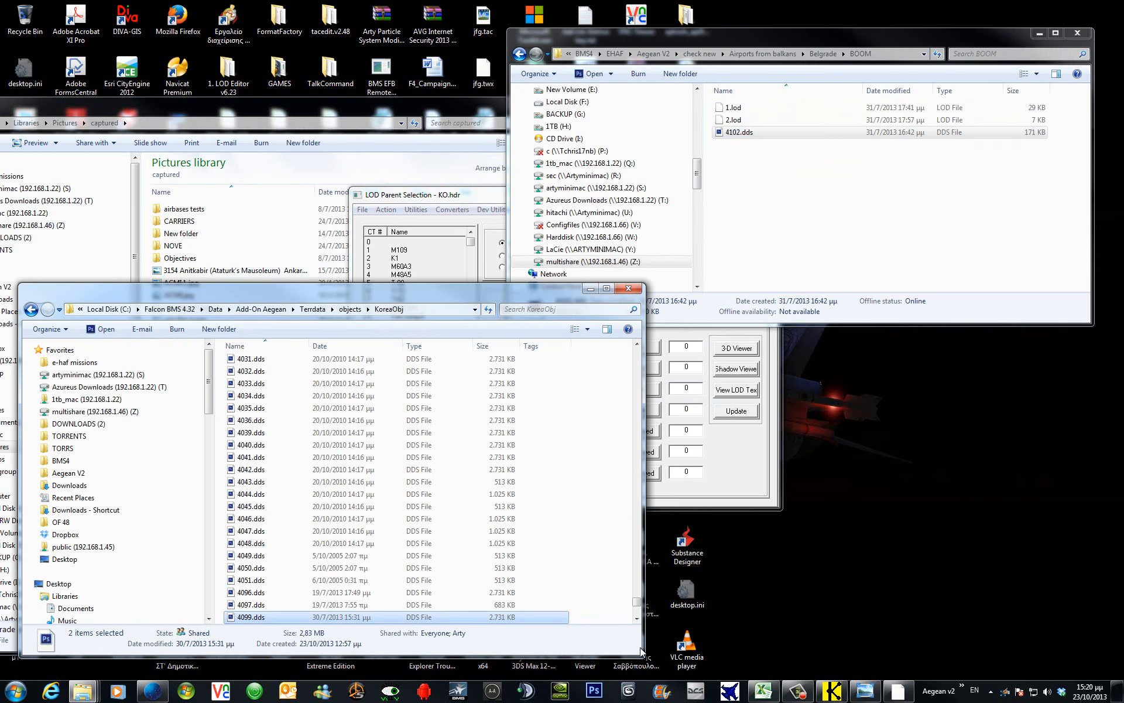
{"action": "right_click", "coordinate": [575, 524]}
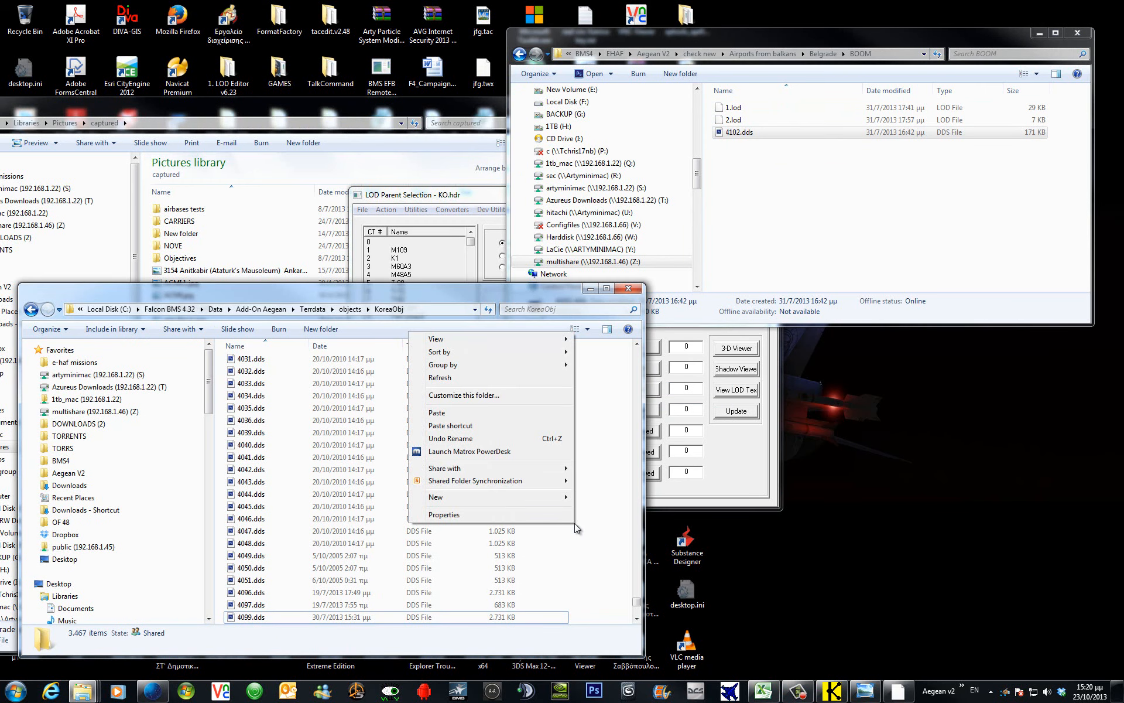
{"action": "left_click", "coordinate": [497, 411]}
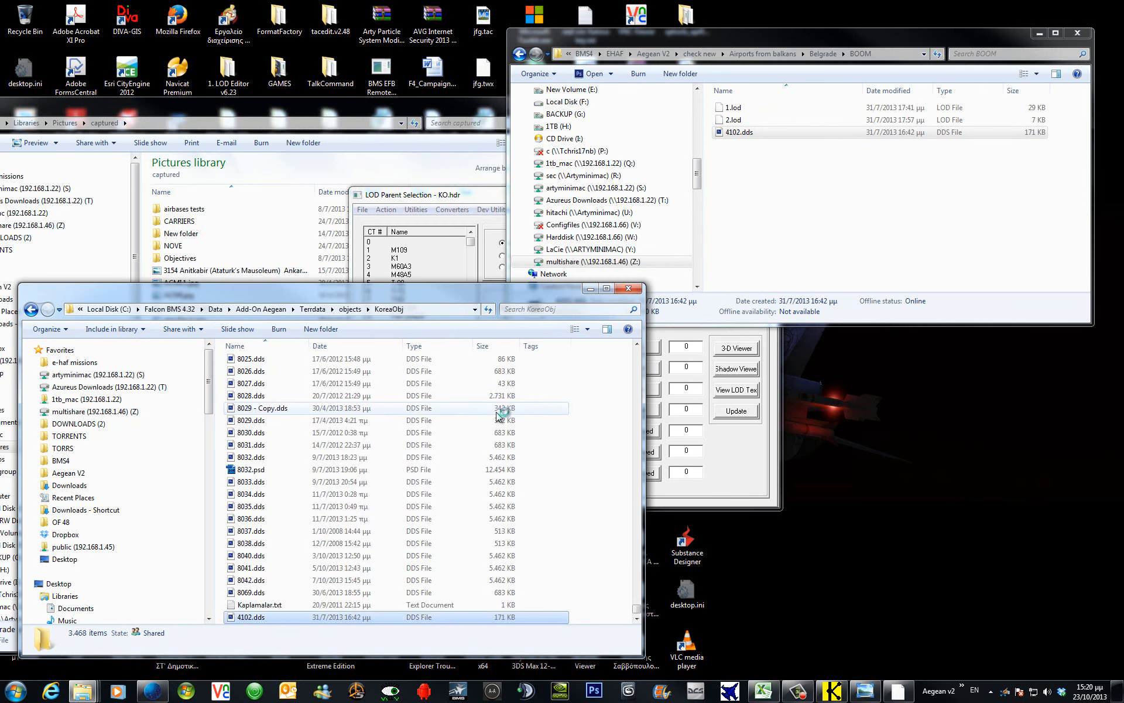
{"action": "left_click", "coordinate": [445, 195]}
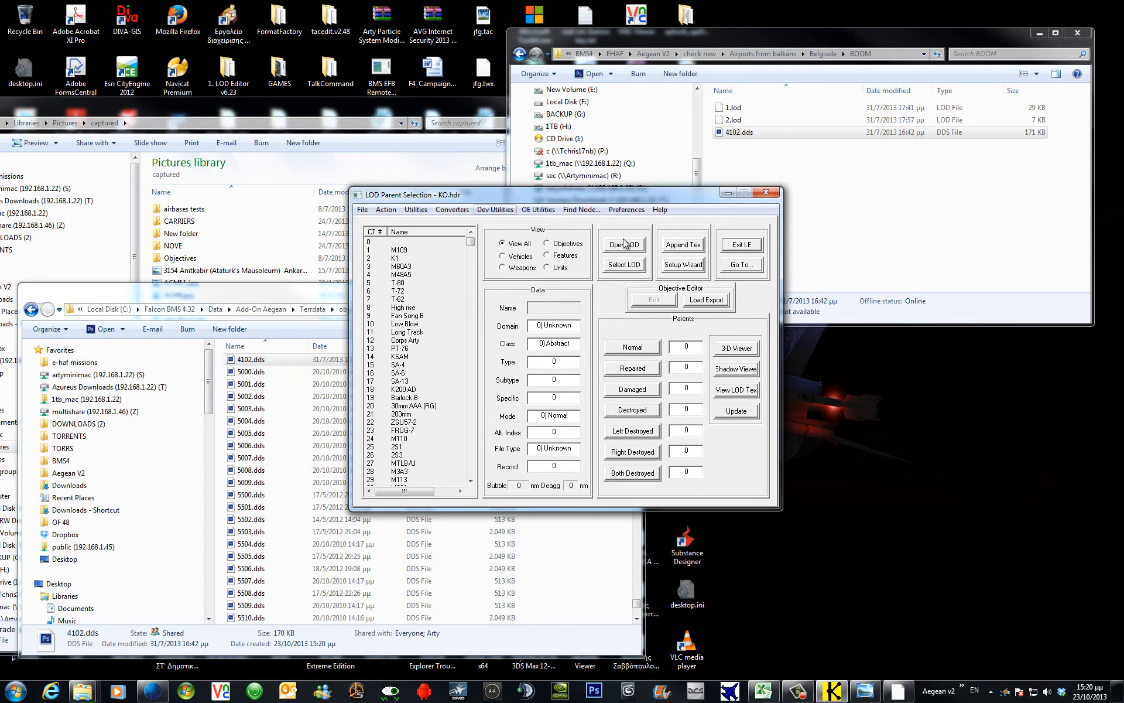
Open the model and texture setup and append new parent record 3158.
{"action": "left_click", "coordinate": [412, 209]}
{"action": "left_click", "coordinate": [387, 430]}
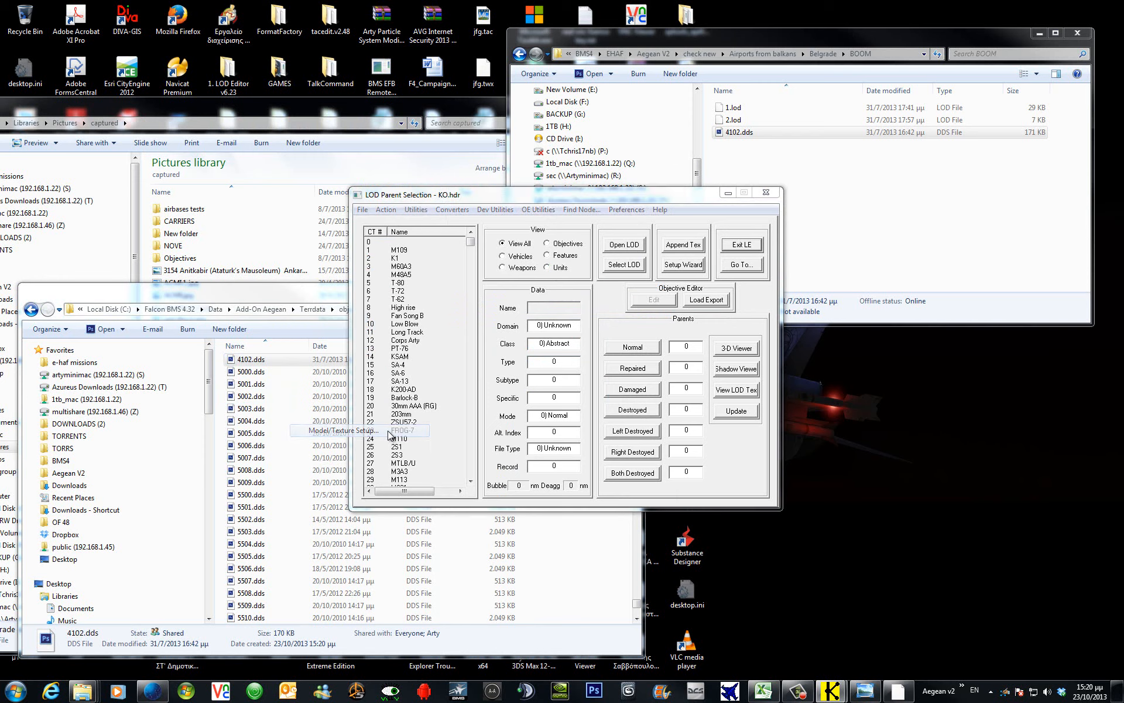
{"action": "left_click", "coordinate": [549, 227]}
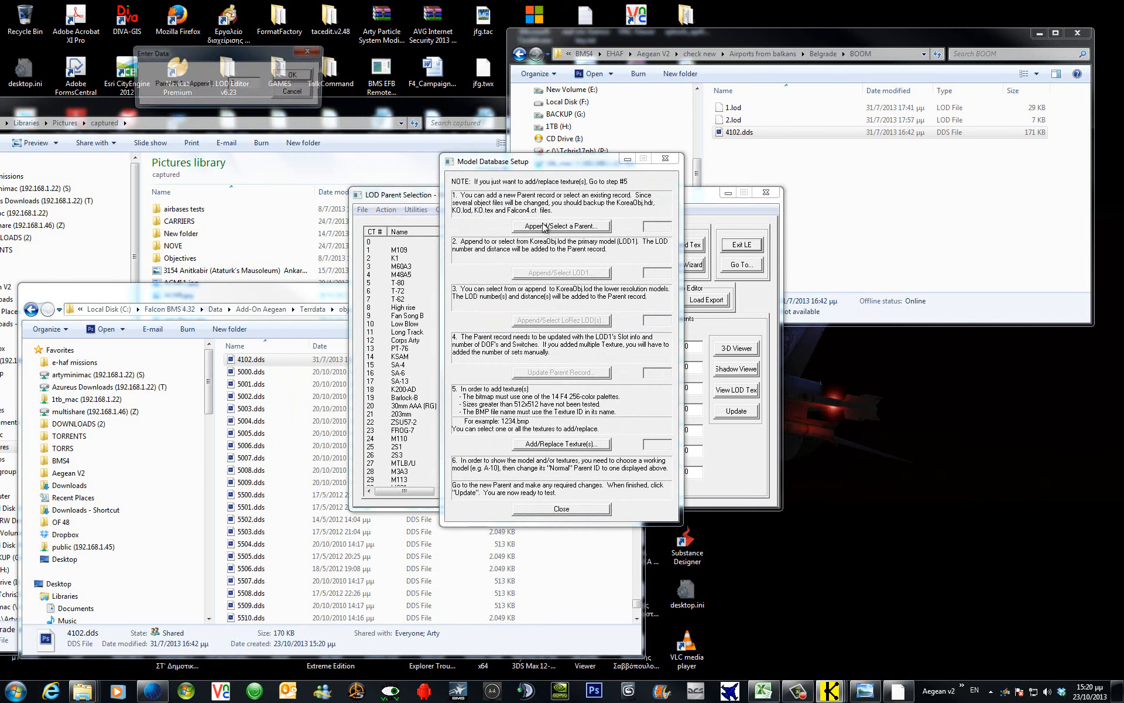
{"action": "left_click", "coordinate": [306, 82]}
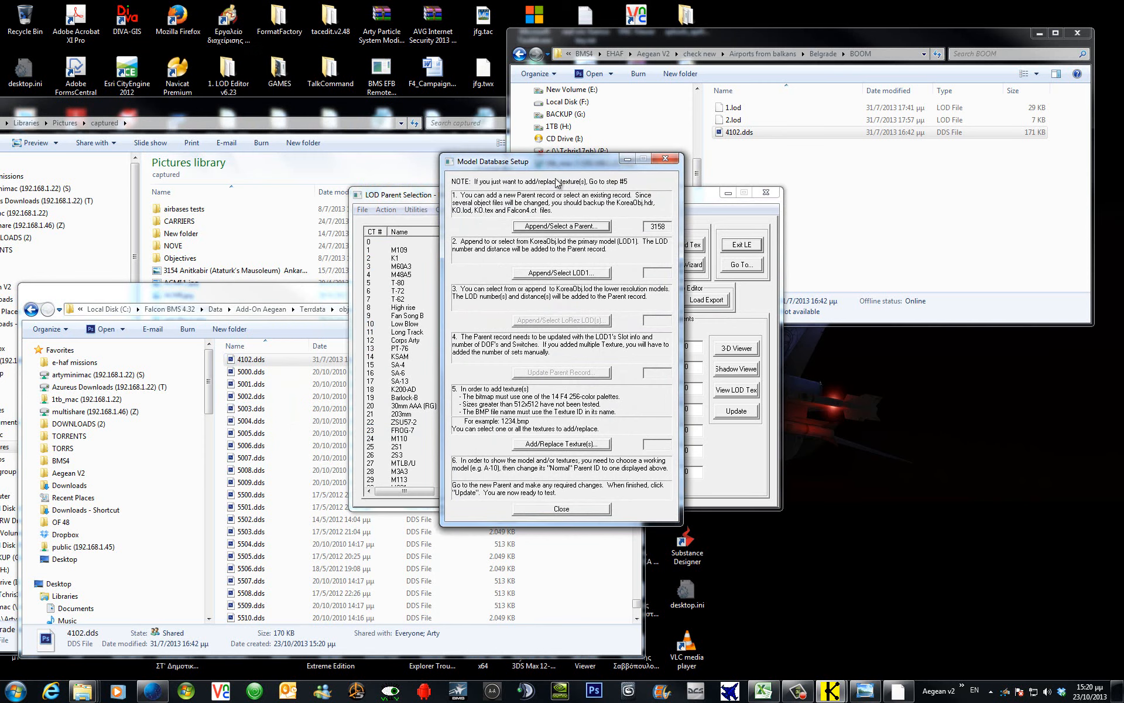
Import 1.lod from the BOOM folder as the primary LOD1 model 7465.
{"action": "left_click", "coordinate": [571, 278]}
{"action": "left_click", "coordinate": [295, 75]}
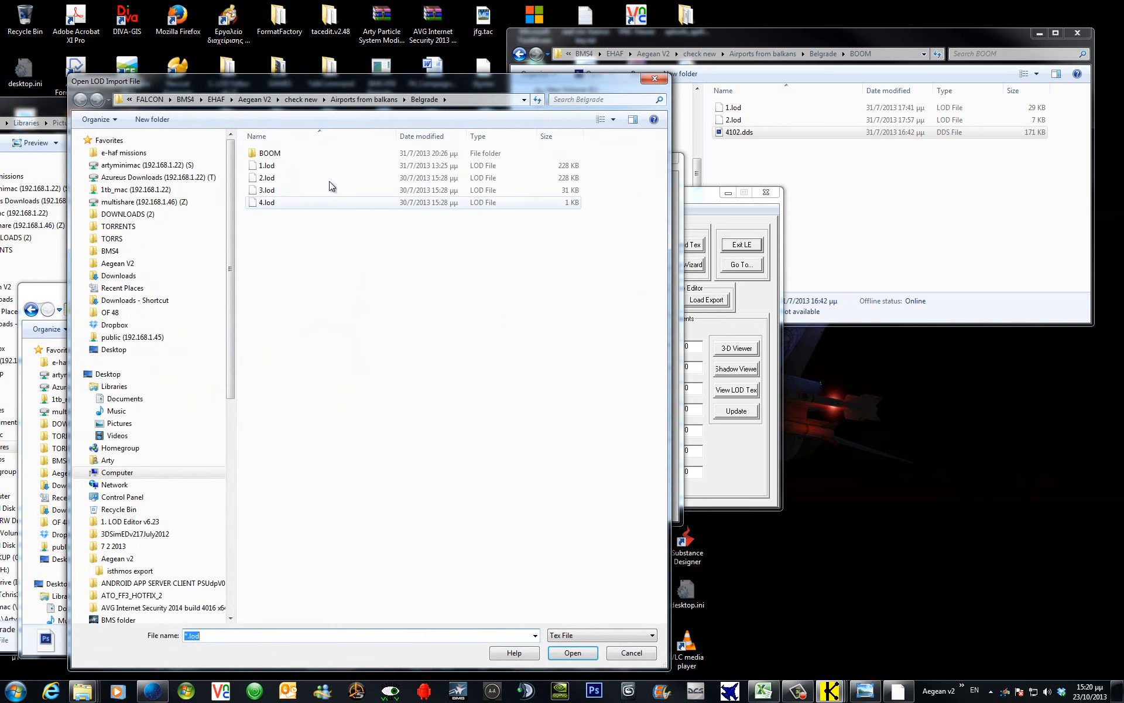
{"action": "double_click", "coordinate": [291, 155]}
{"action": "left_click", "coordinate": [272, 154]}
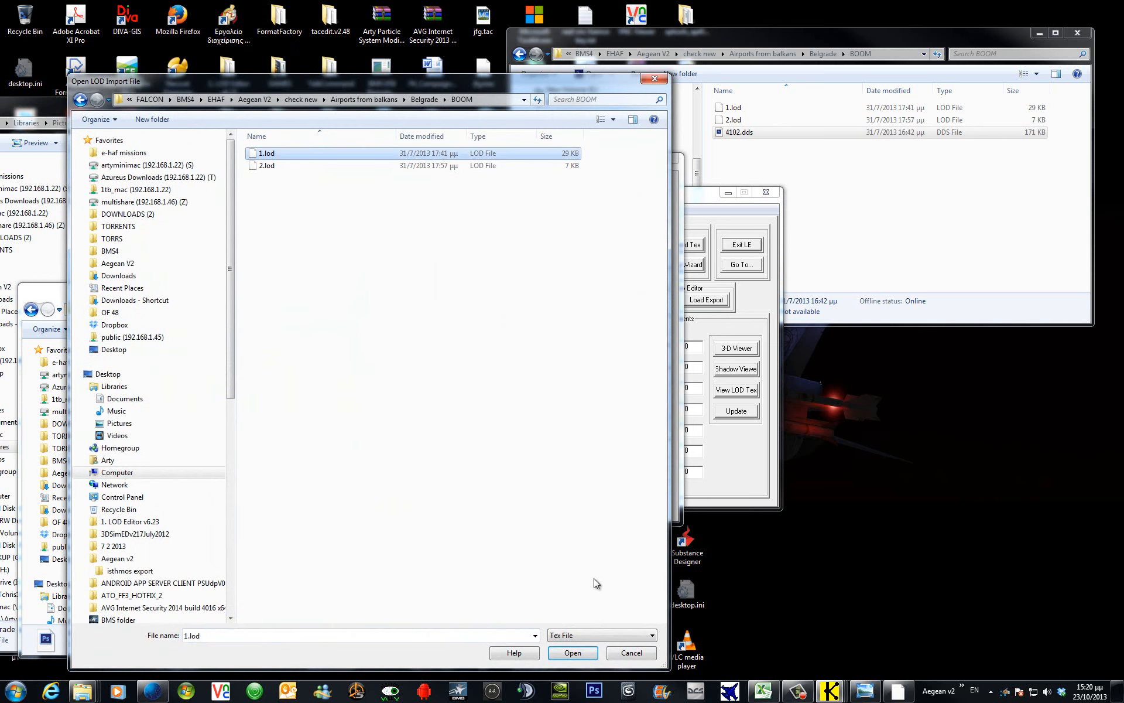
{"action": "left_click", "coordinate": [572, 652]}
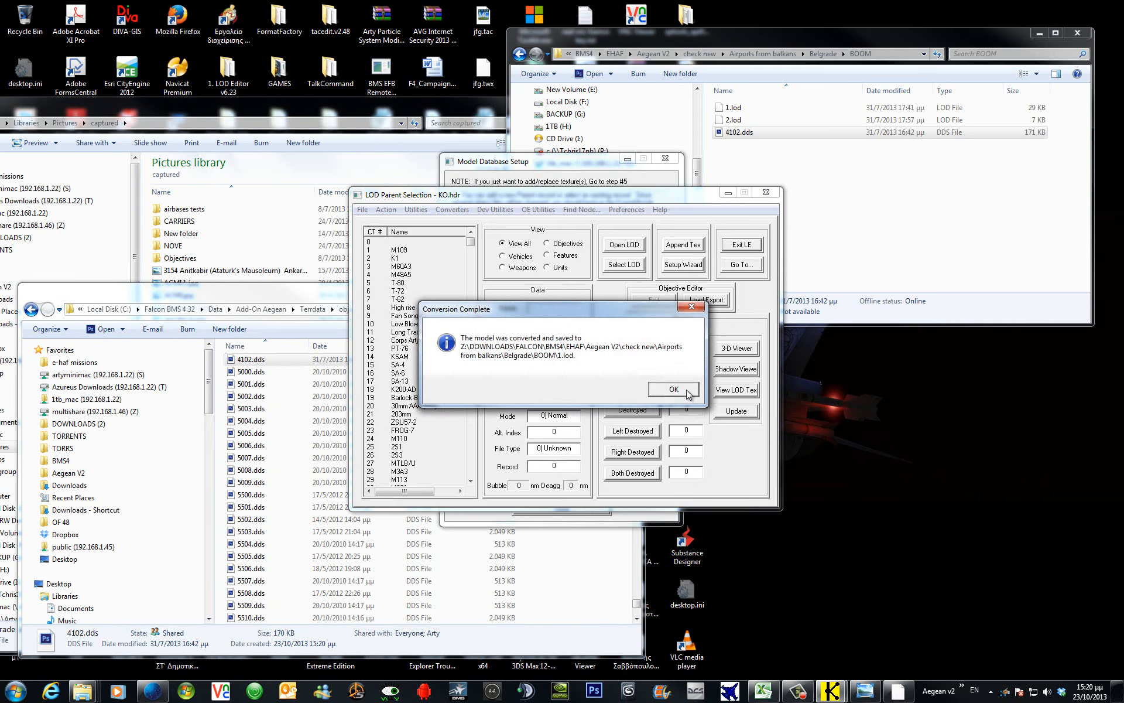
{"action": "left_click", "coordinate": [686, 389]}
{"action": "left_click", "coordinate": [303, 79]}
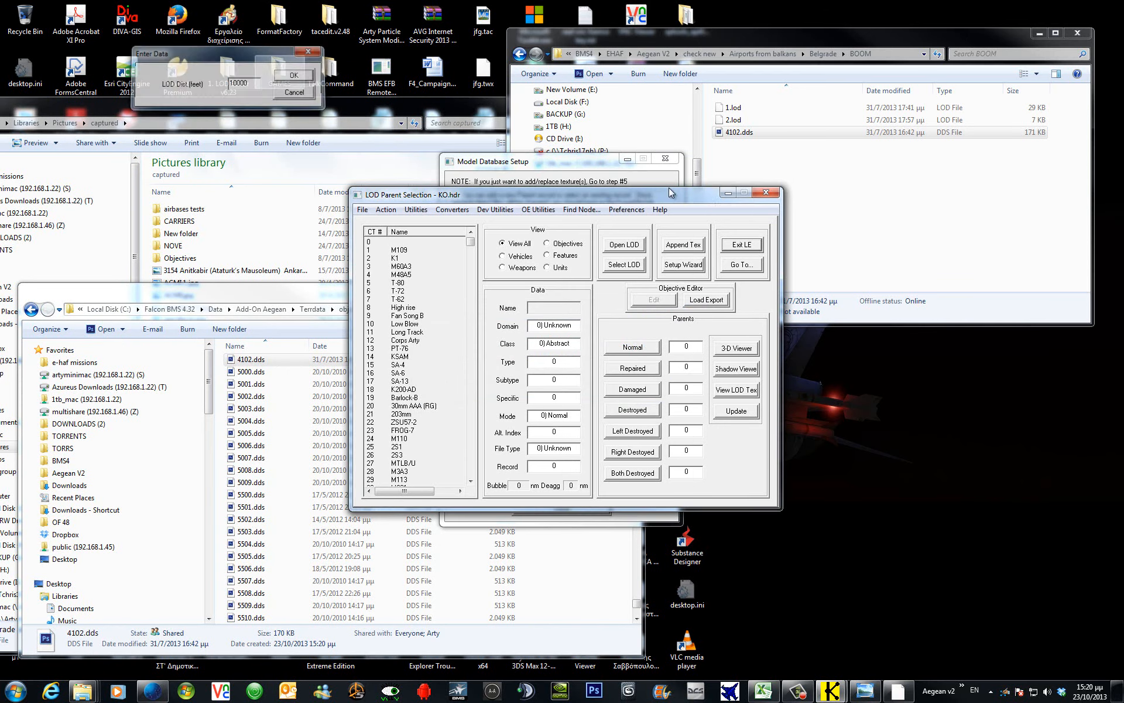
{"action": "left_click", "coordinate": [598, 182]}
Add 2.lod as low-resolution LOD 7466 at 10000 feet and update the parent record.
{"action": "left_click", "coordinate": [591, 320]}
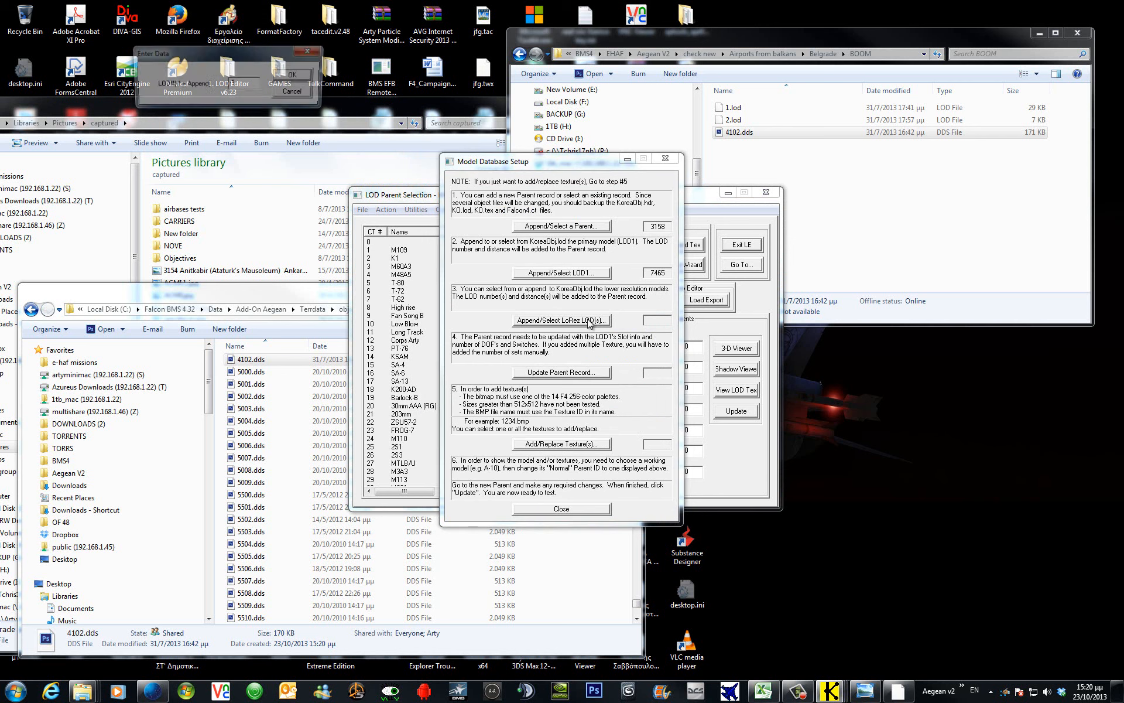
{"action": "left_click", "coordinate": [295, 79]}
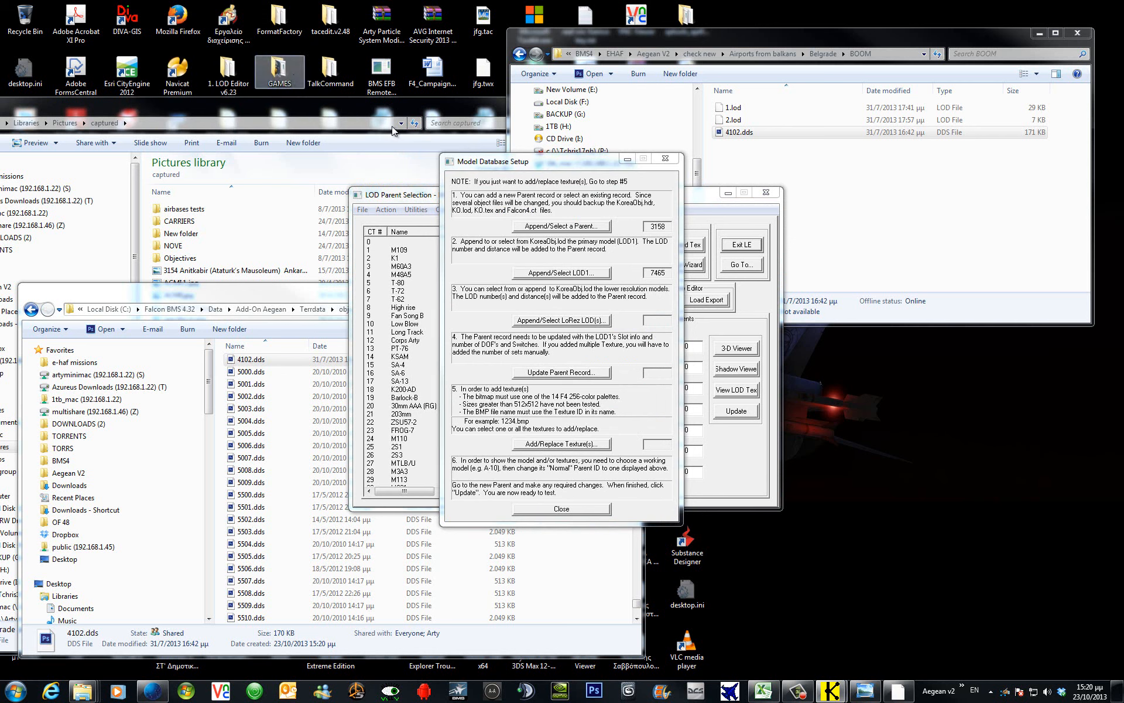
{"action": "left_click", "coordinate": [266, 166]}
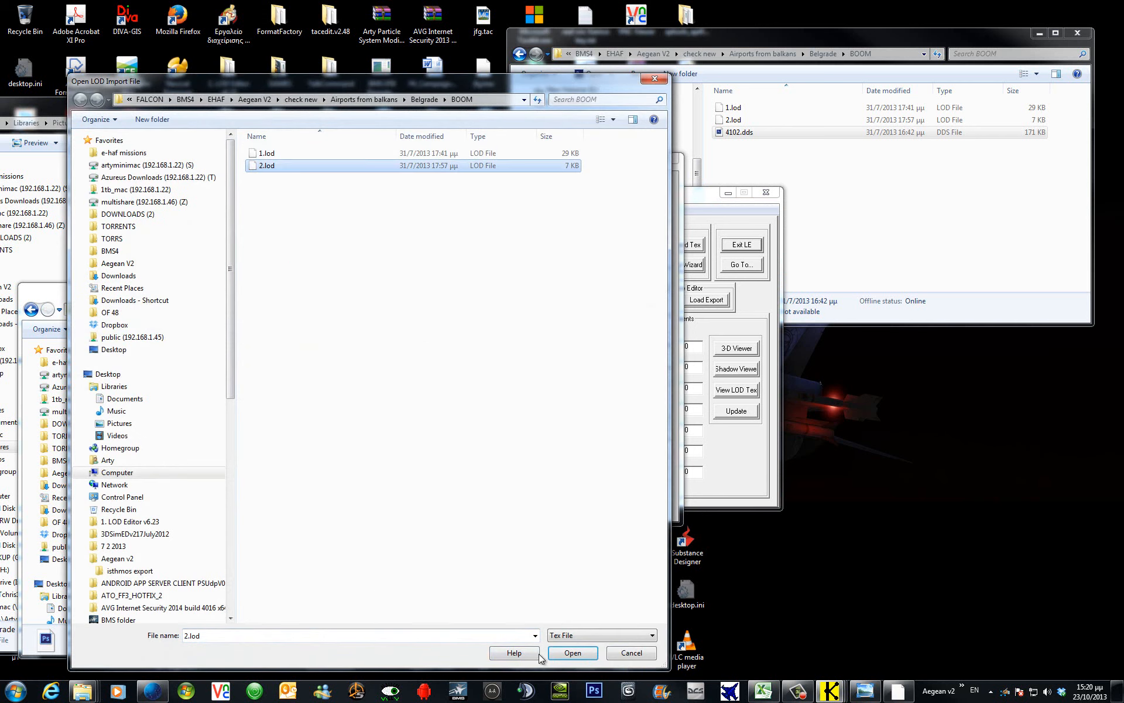
{"action": "left_click", "coordinate": [571, 652]}
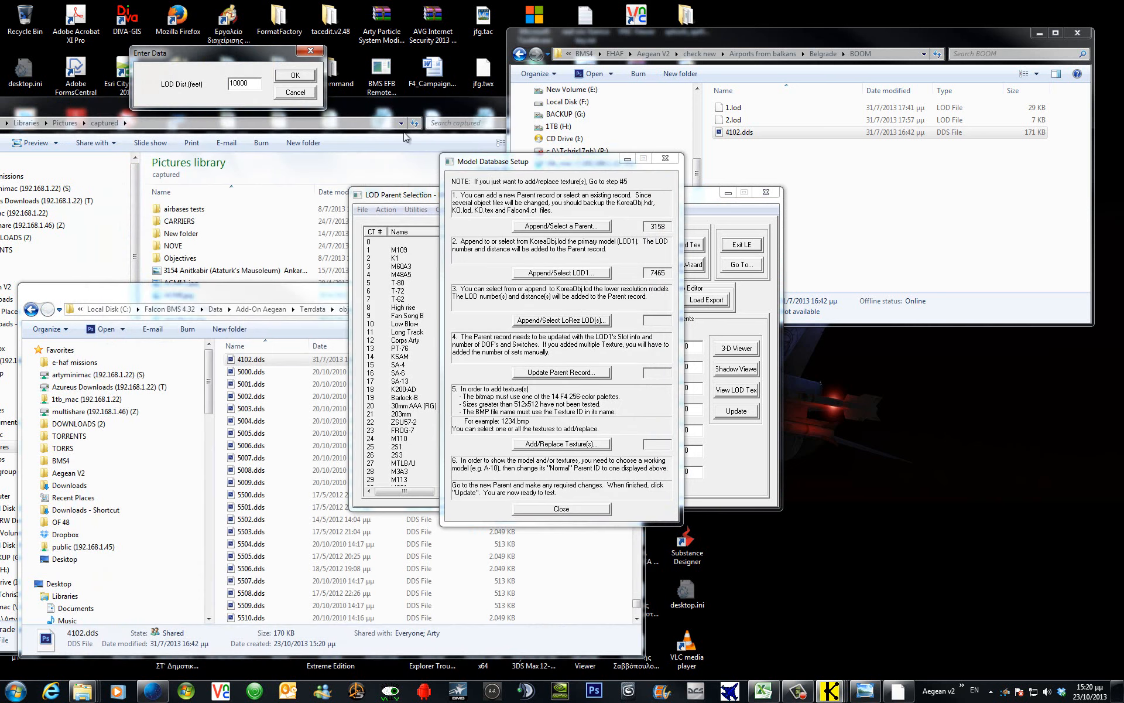
{"action": "left_click", "coordinate": [295, 75]}
{"action": "left_click", "coordinate": [588, 375]}
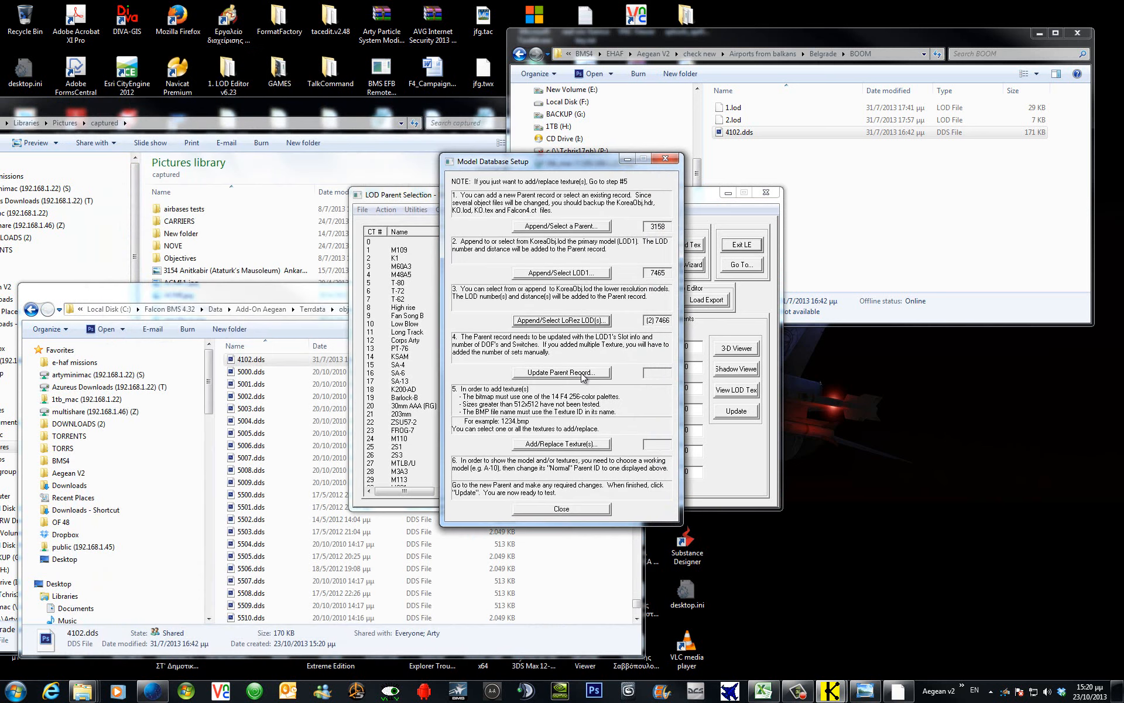
{"action": "left_click", "coordinate": [588, 444]}
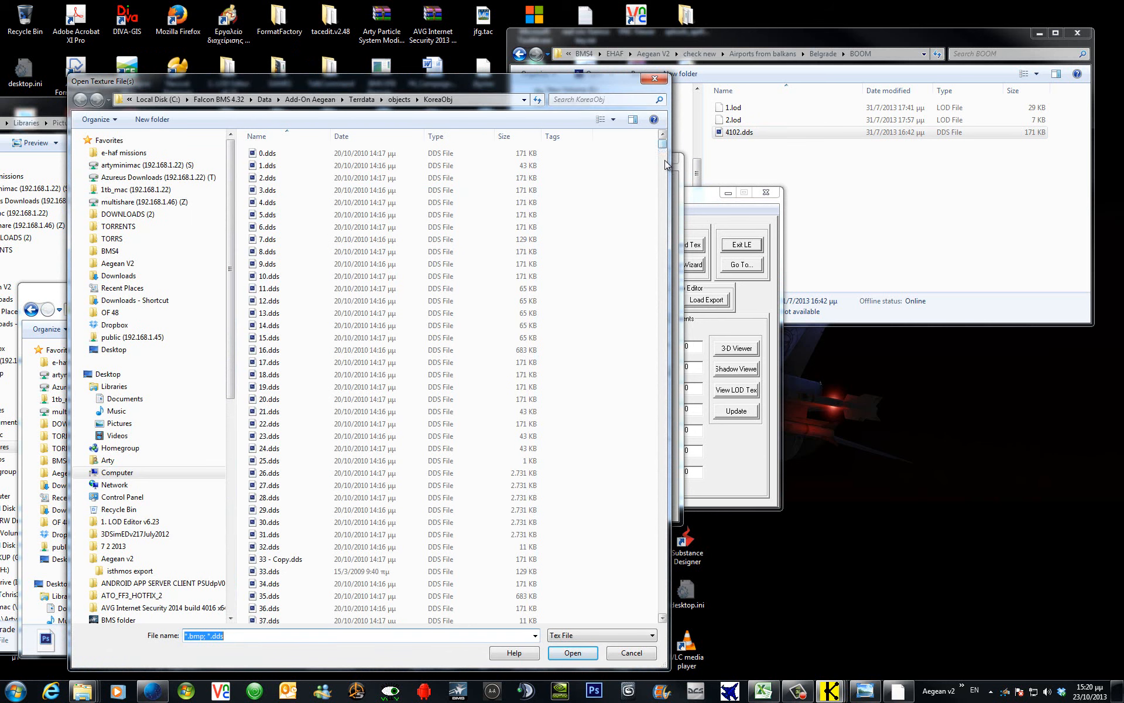
Load 4102.dds from the KoreaObj texture list as parent 3158's texture.
{"action": "left_click_drag", "start_coordinate": [662, 144], "coordinate": [658, 525]}
{"action": "left_click_drag", "start_coordinate": [661, 596], "coordinate": [663, 598]}
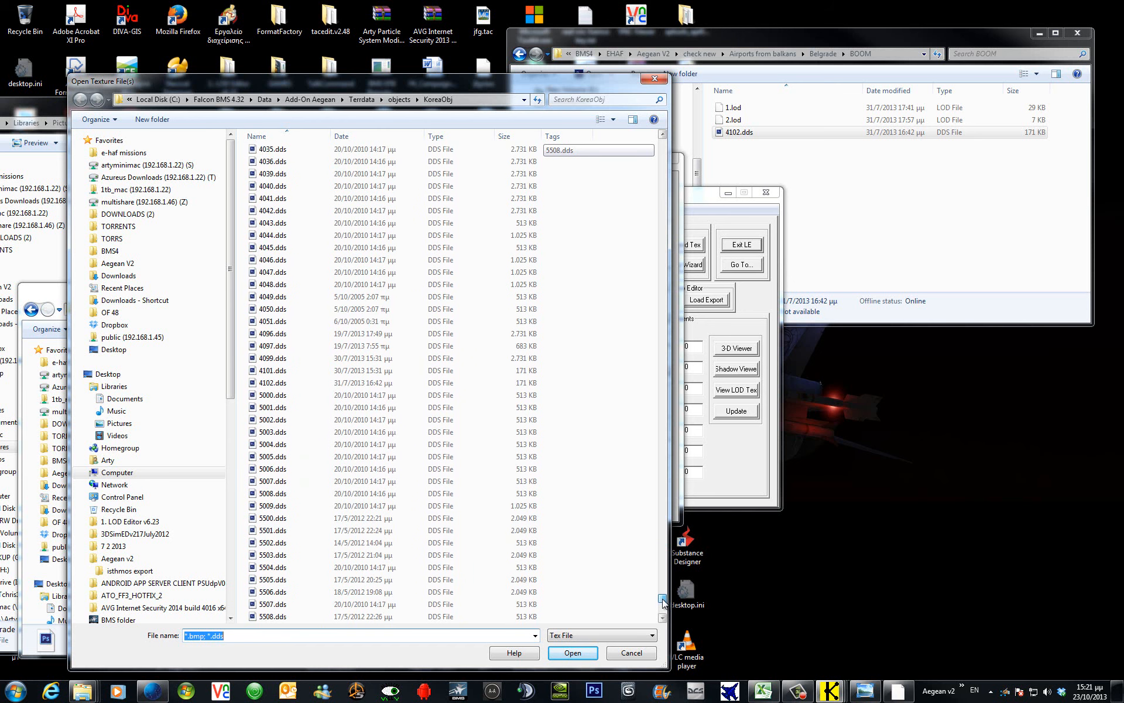
{"action": "left_click", "coordinate": [307, 382]}
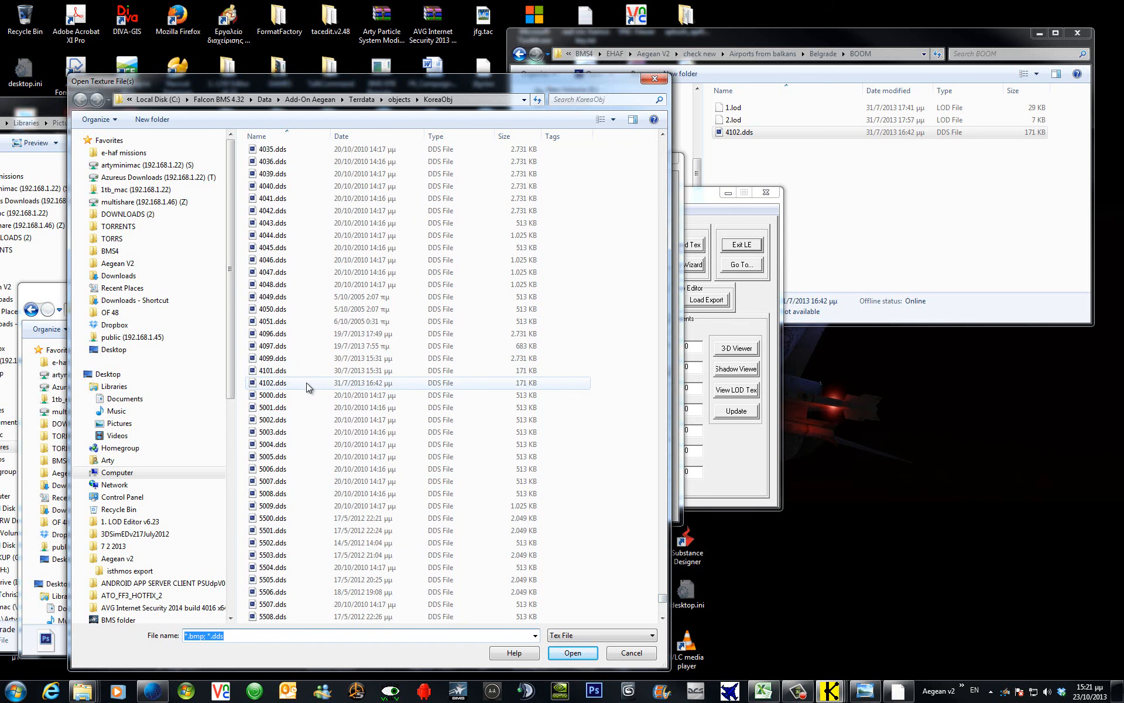
{"action": "left_click", "coordinate": [572, 652]}
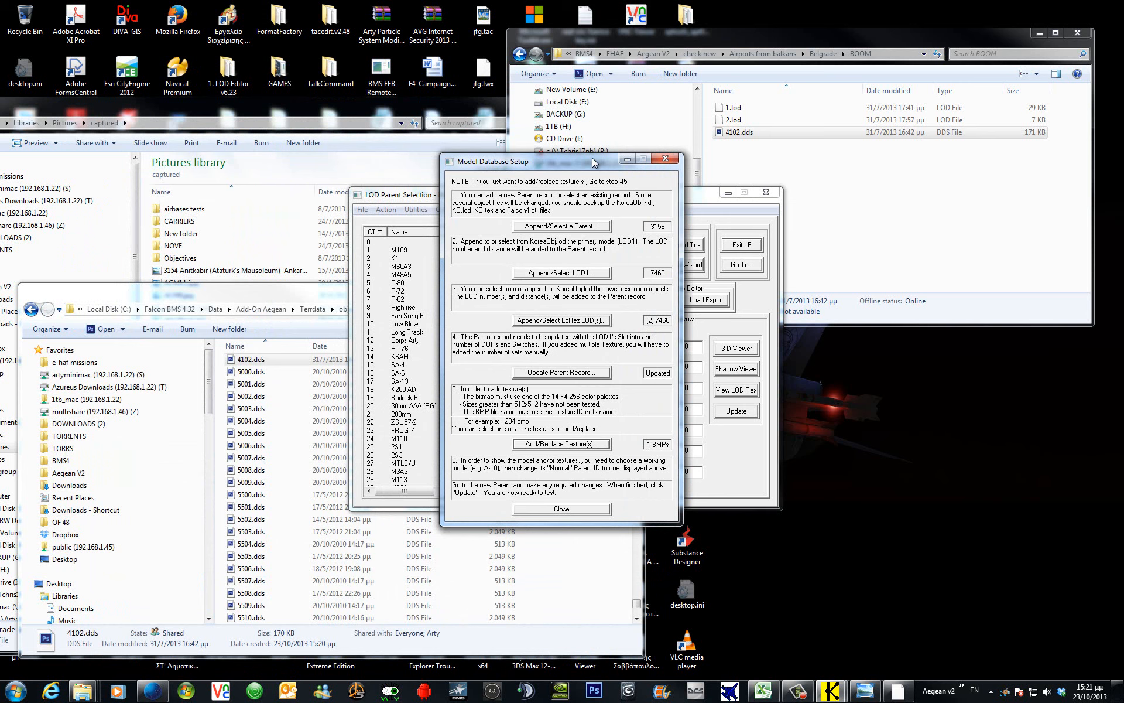
Capture a screenshot of the finished setup and refresh the Pictures folder, sorted newest first.
{"action": "key", "text": "F7"}
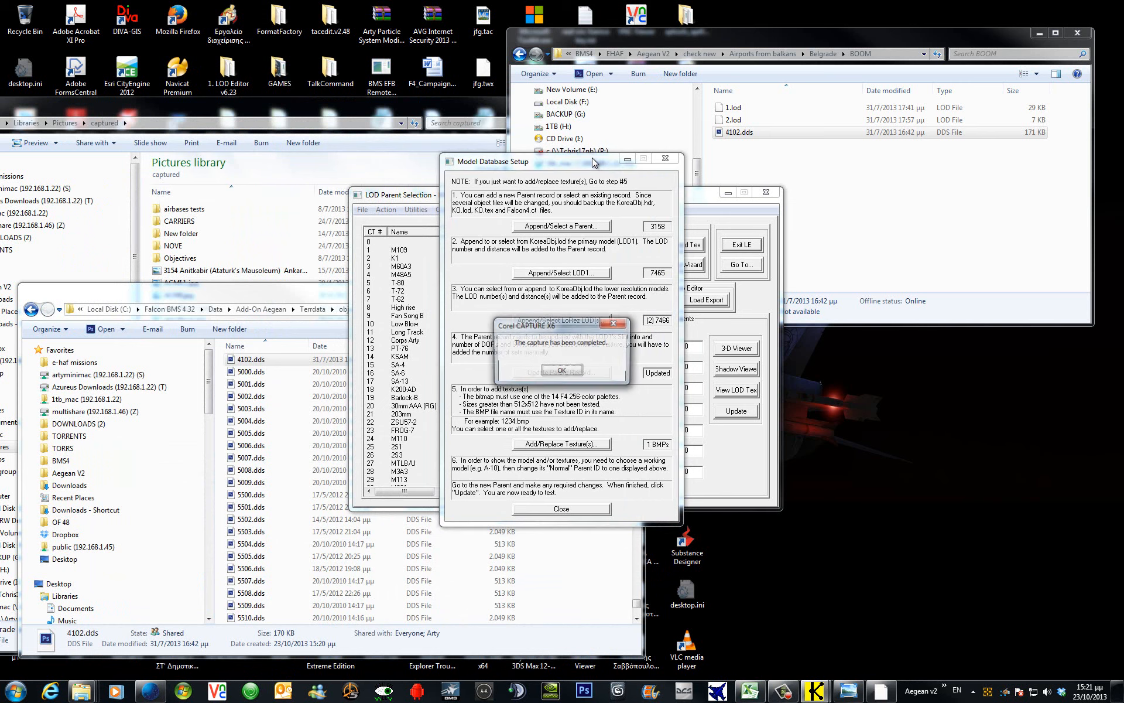
{"action": "left_click", "coordinate": [561, 370]}
{"action": "left_click", "coordinate": [314, 108]}
{"action": "left_click", "coordinate": [226, 370]}
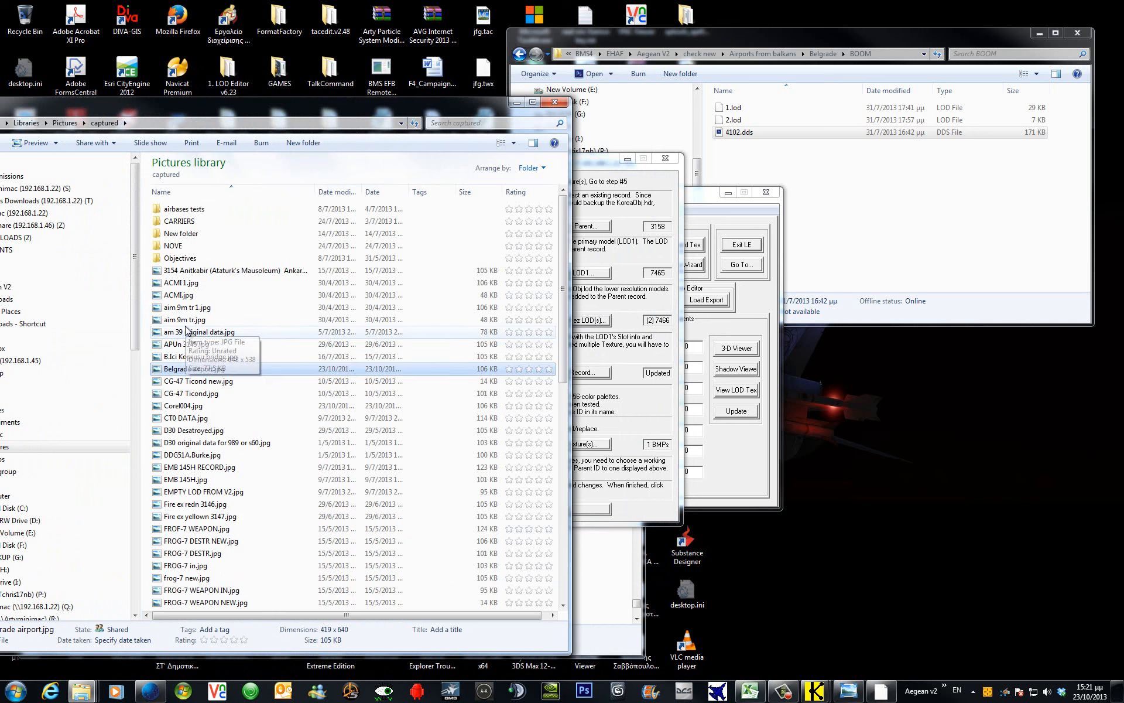
{"action": "right_click", "coordinate": [286, 319]}
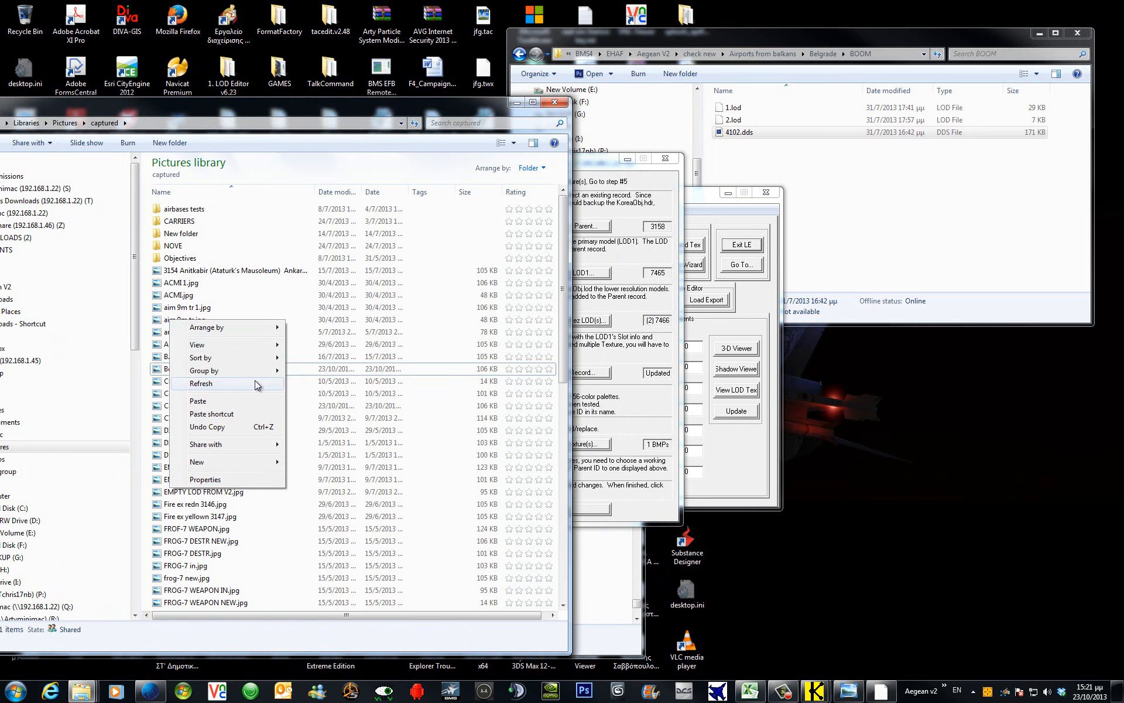
{"action": "left_click", "coordinate": [255, 383]}
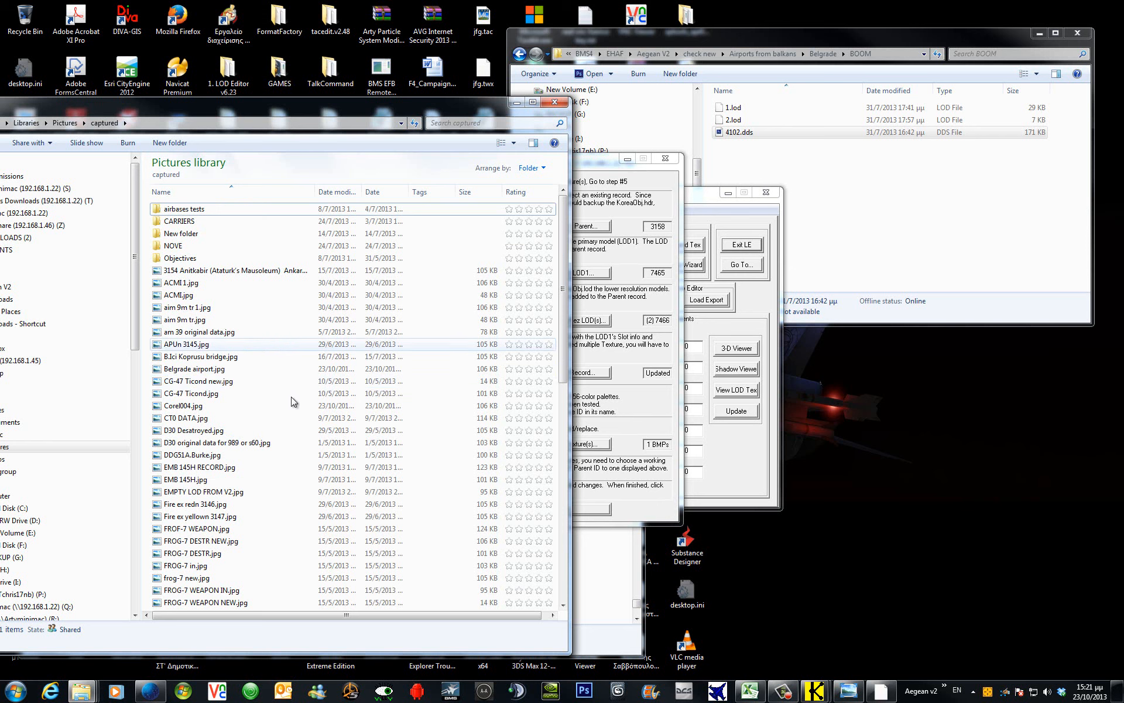
{"action": "left_click", "coordinate": [338, 194]}
Rename Corel004.jpg to 'Belgrade airport destroyed.jpg' and open it.
{"action": "left_click", "coordinate": [202, 270]}
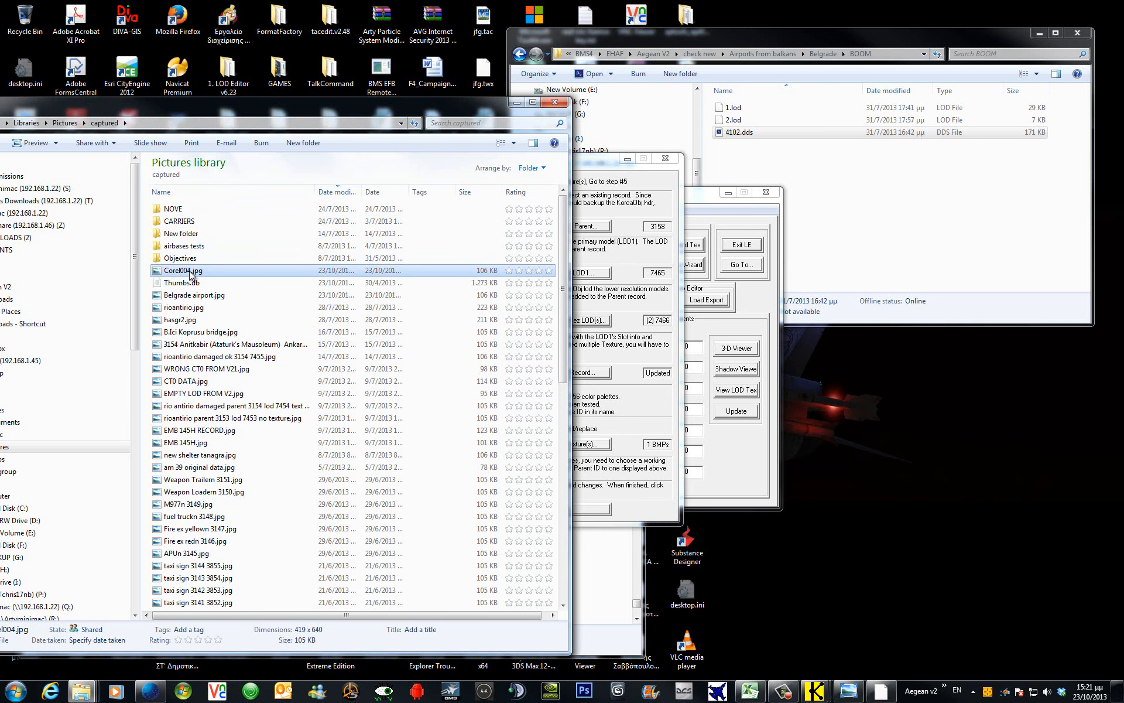
{"action": "left_click", "coordinate": [199, 298]}
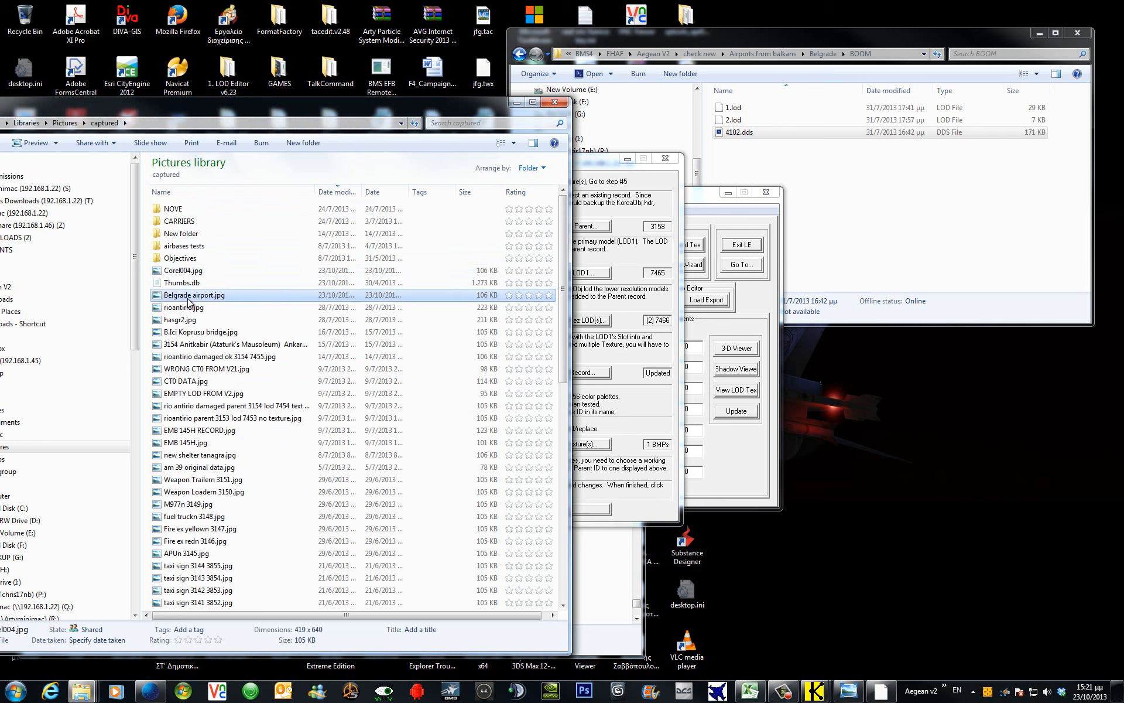
{"action": "left_click", "coordinate": [200, 298]}
{"action": "key", "text": "ctrl+c"}
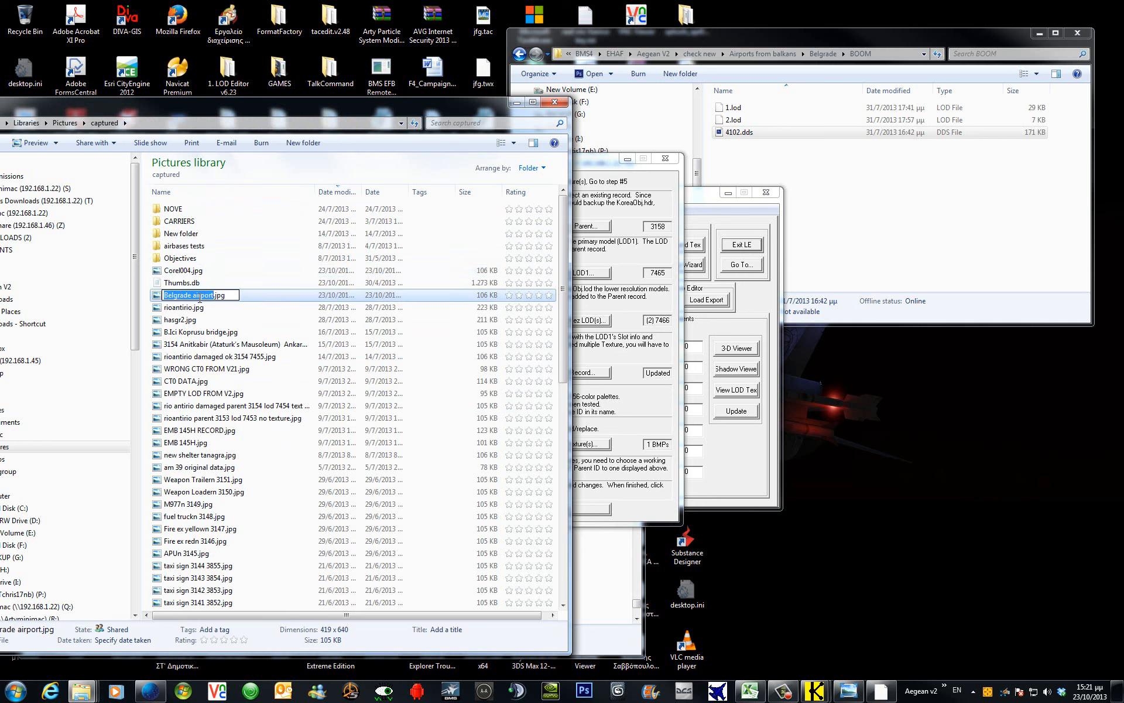
{"action": "left_click", "coordinate": [187, 273]}
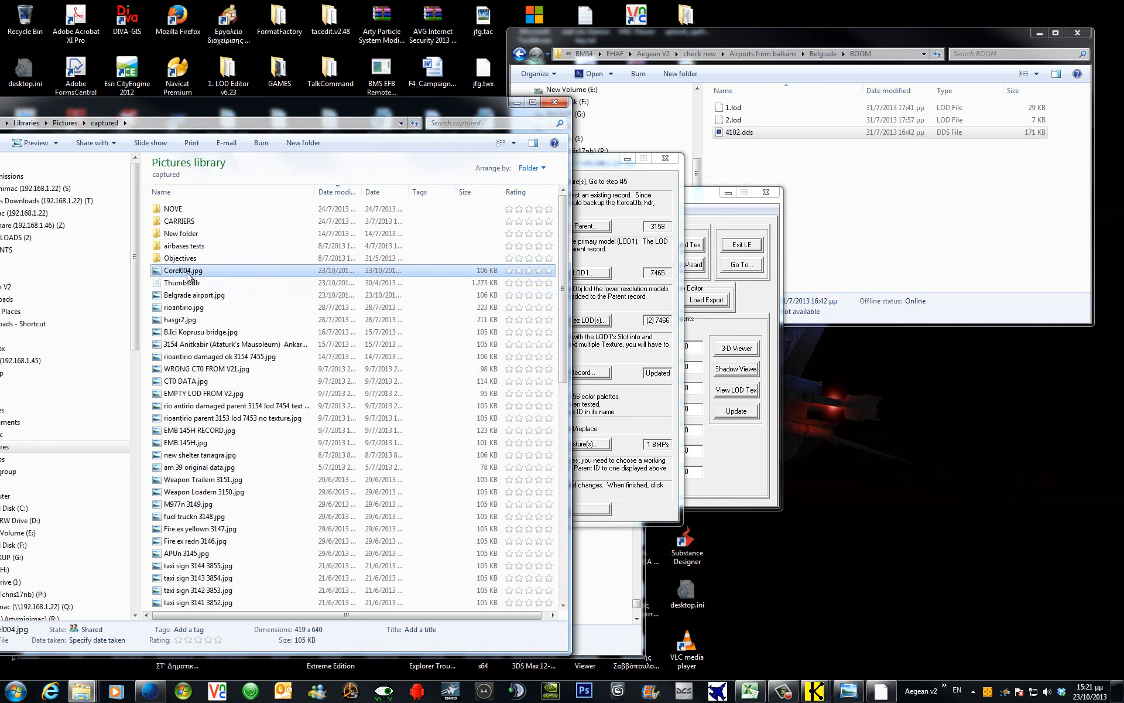
{"action": "left_click", "coordinate": [187, 273]}
{"action": "key", "text": "ctrl+v"}
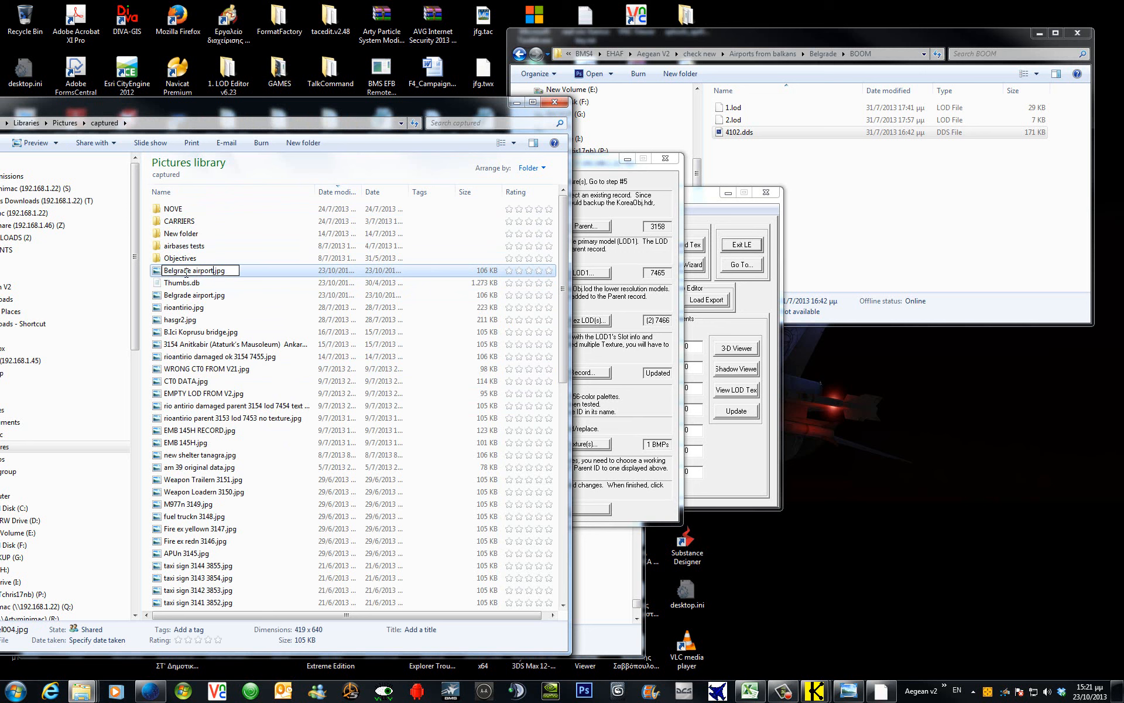
{"action": "type", "text": "destroyed"}
{"action": "key", "text": "Return"}
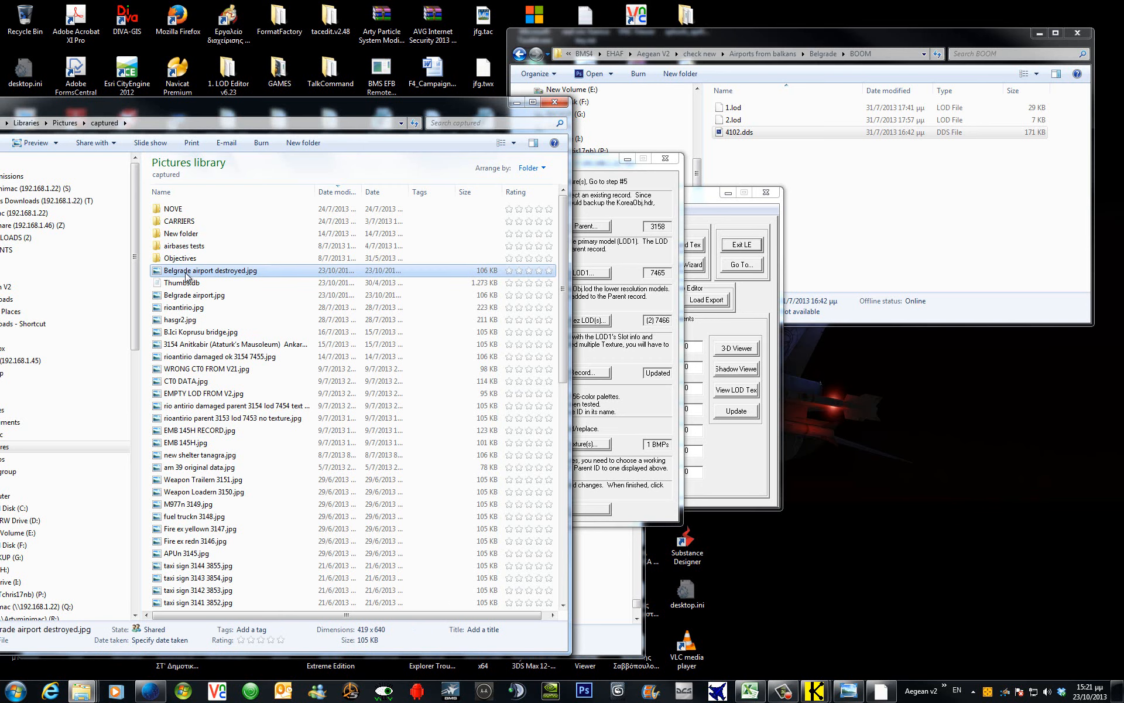
{"action": "double_click", "coordinate": [186, 273]}
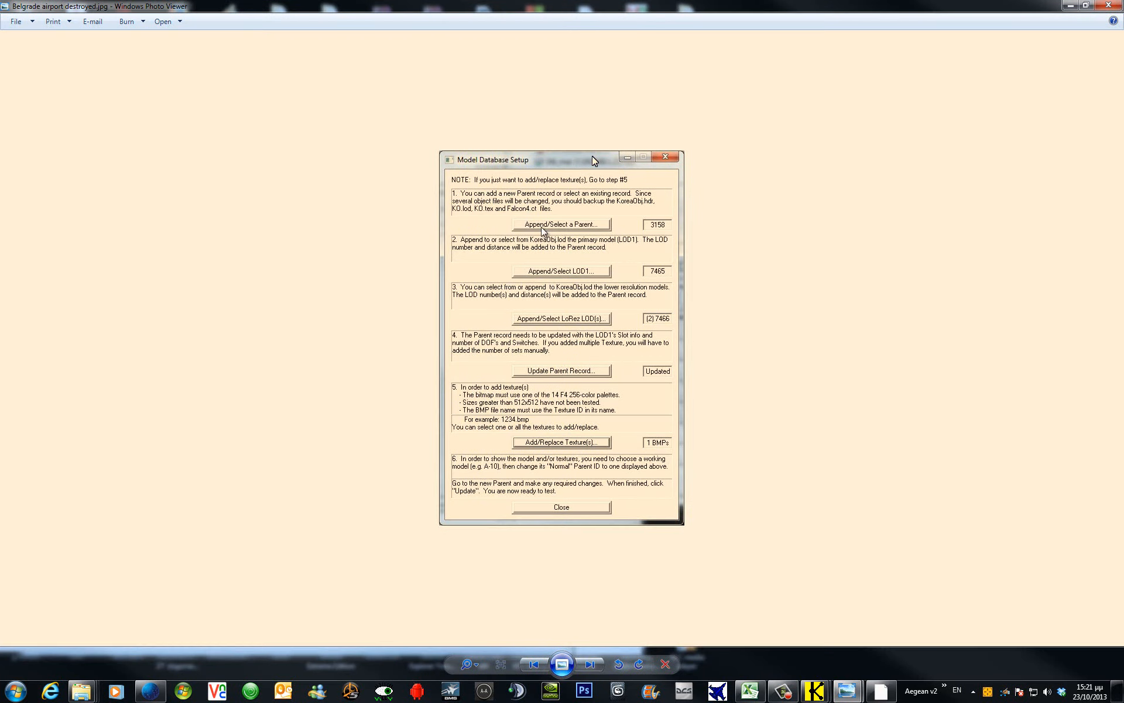
Move Photo Viewer aside, close Model Database Setup, and place parent selection beside the screenshot.
{"action": "left_click", "coordinate": [1086, 5]}
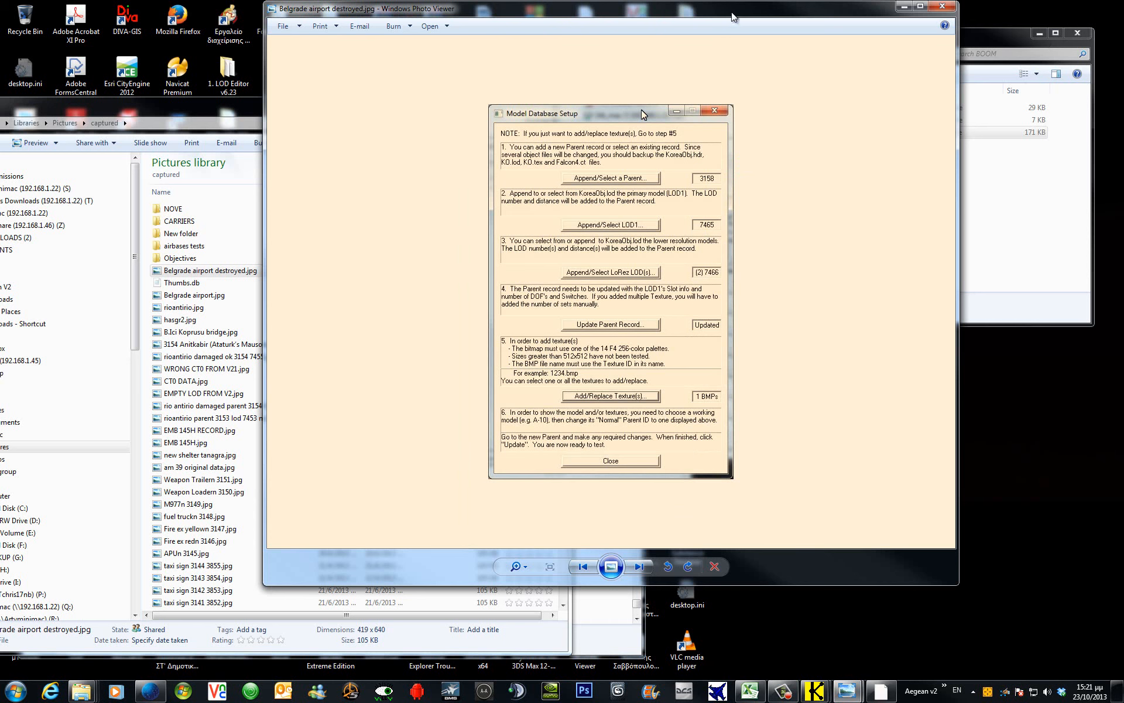
{"action": "left_click_drag", "start_coordinate": [734, 13], "coordinate": [42, 119]}
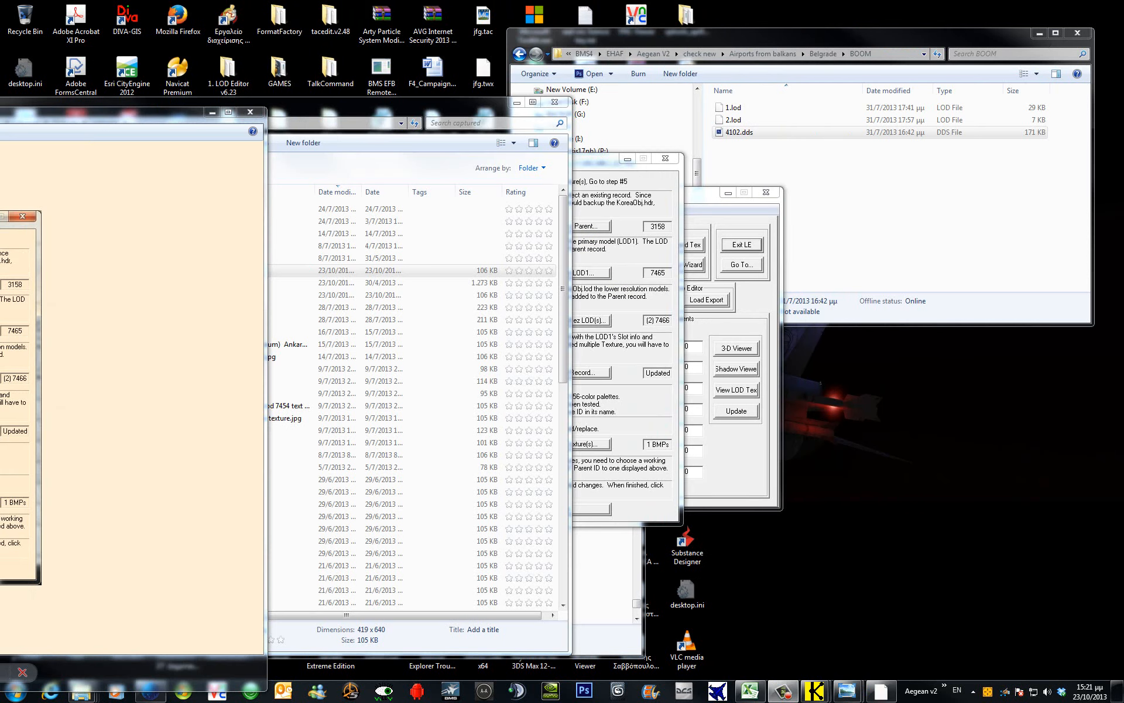
{"action": "left_click", "coordinate": [595, 159]}
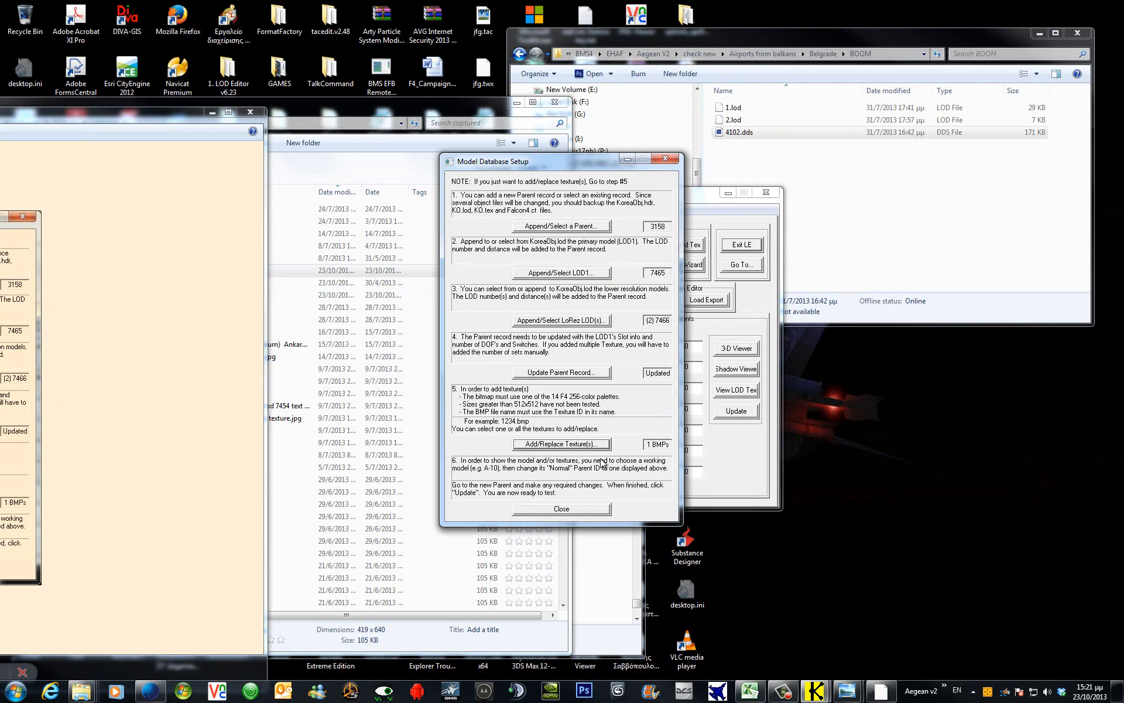
{"action": "left_click", "coordinate": [580, 509]}
{"action": "left_click", "coordinate": [637, 199]}
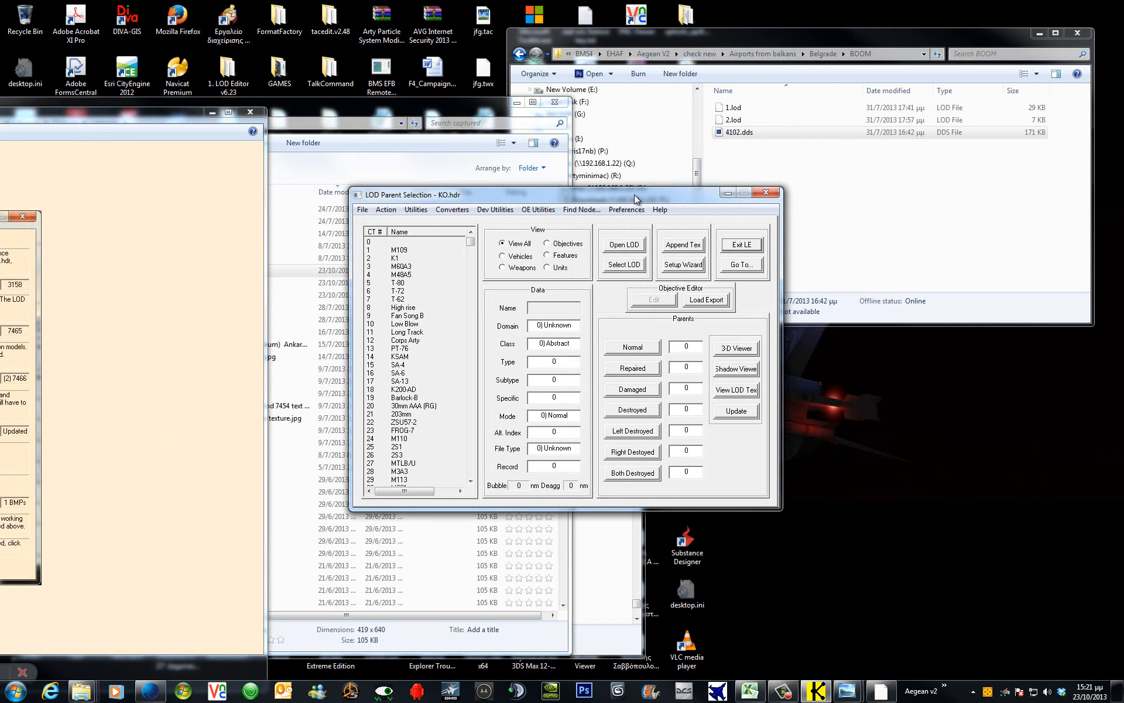
{"action": "left_click", "coordinate": [126, 174]}
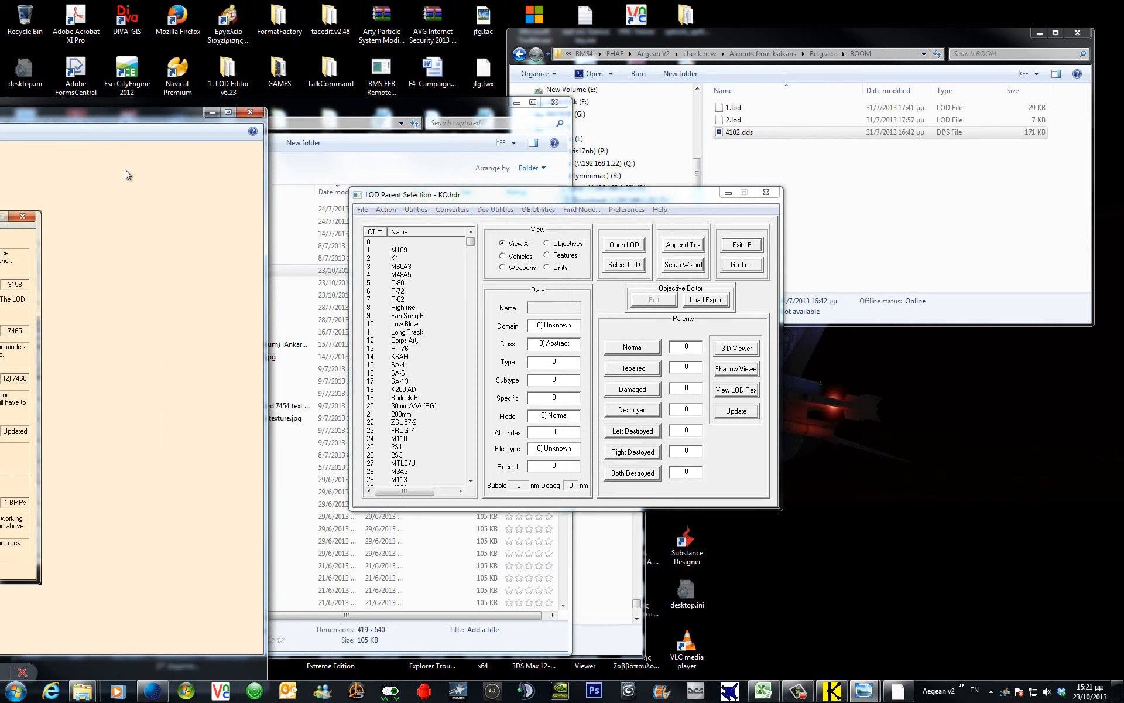
{"action": "left_click_drag", "start_coordinate": [139, 119], "coordinate": [0, 118]}
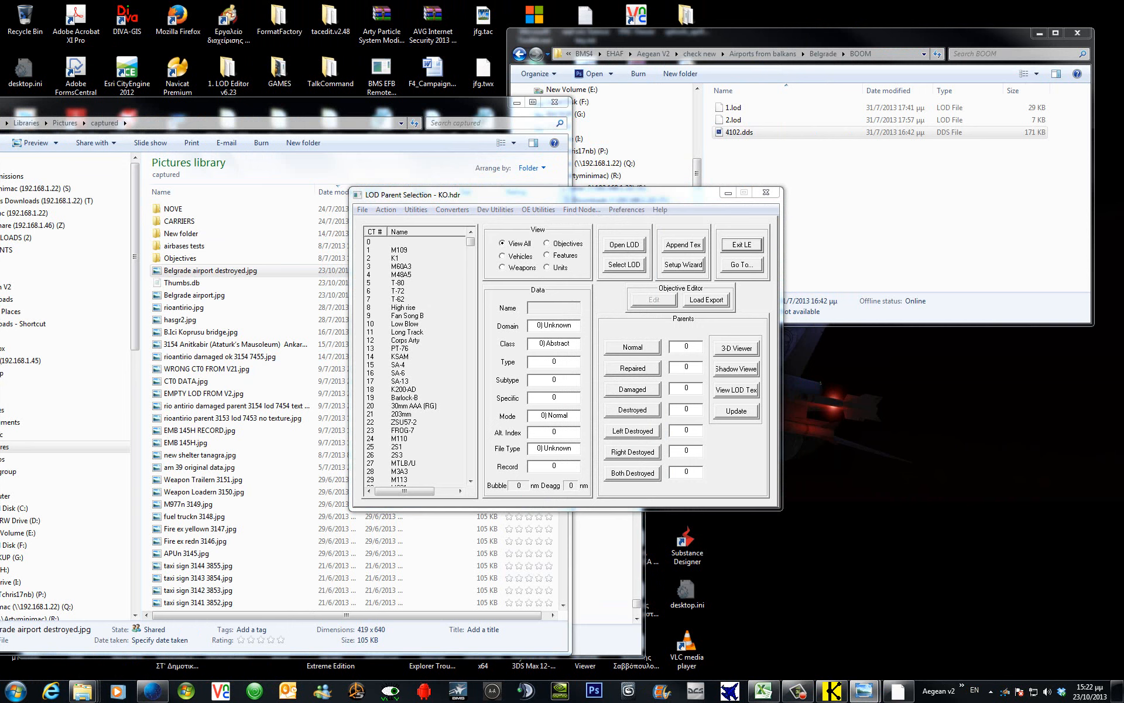
{"action": "left_click_drag", "start_coordinate": [0, 105], "coordinate": [34, 72]}
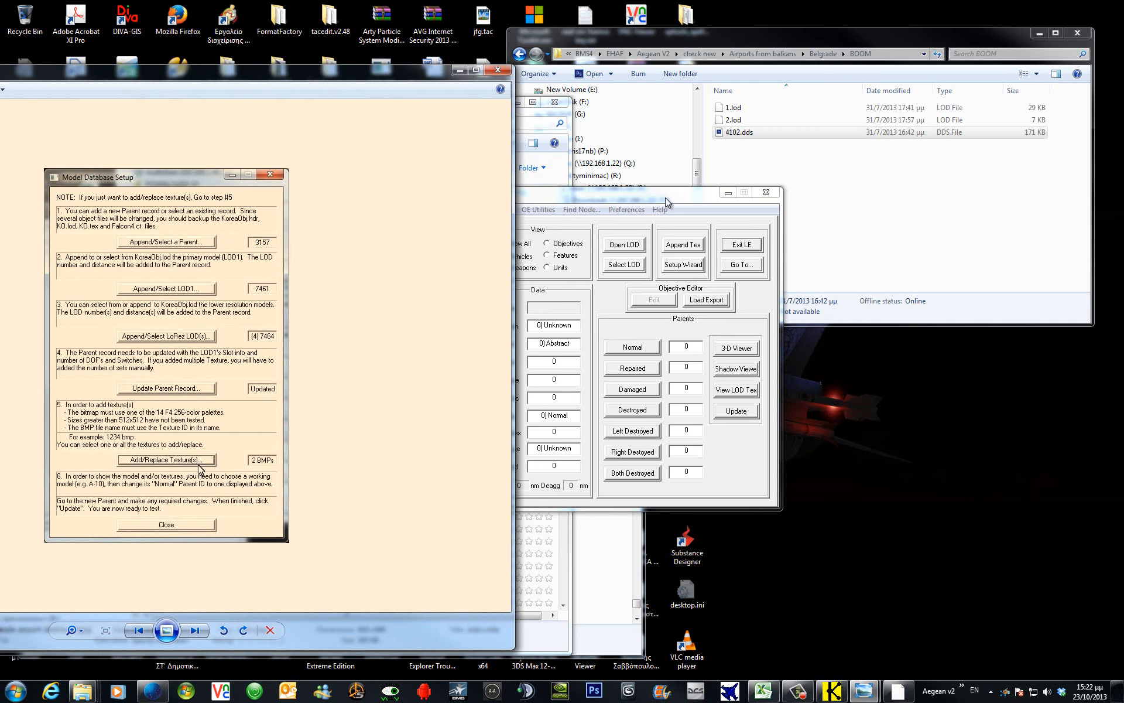
Enter 3157 as the Normal parent and open its parent data.
{"action": "left_click_drag", "start_coordinate": [665, 198], "coordinate": [745, 197]}
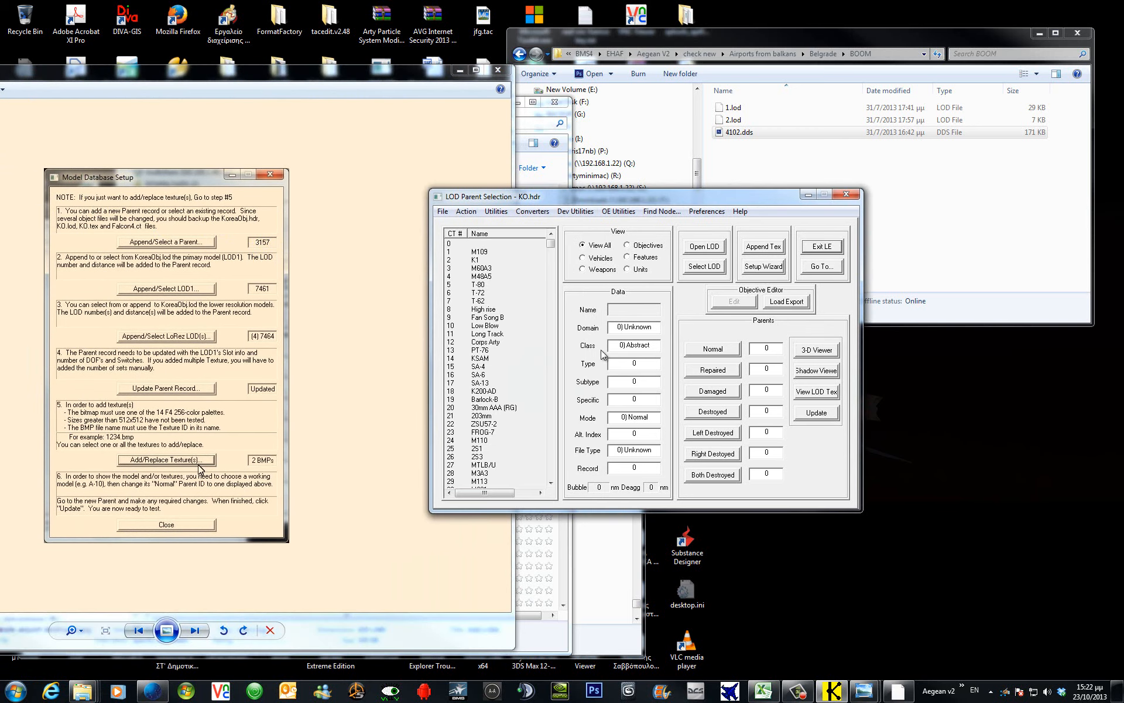
{"action": "left_click", "coordinate": [777, 352]}
{"action": "type", "text": "3157"}
{"action": "left_click", "coordinate": [726, 354]}
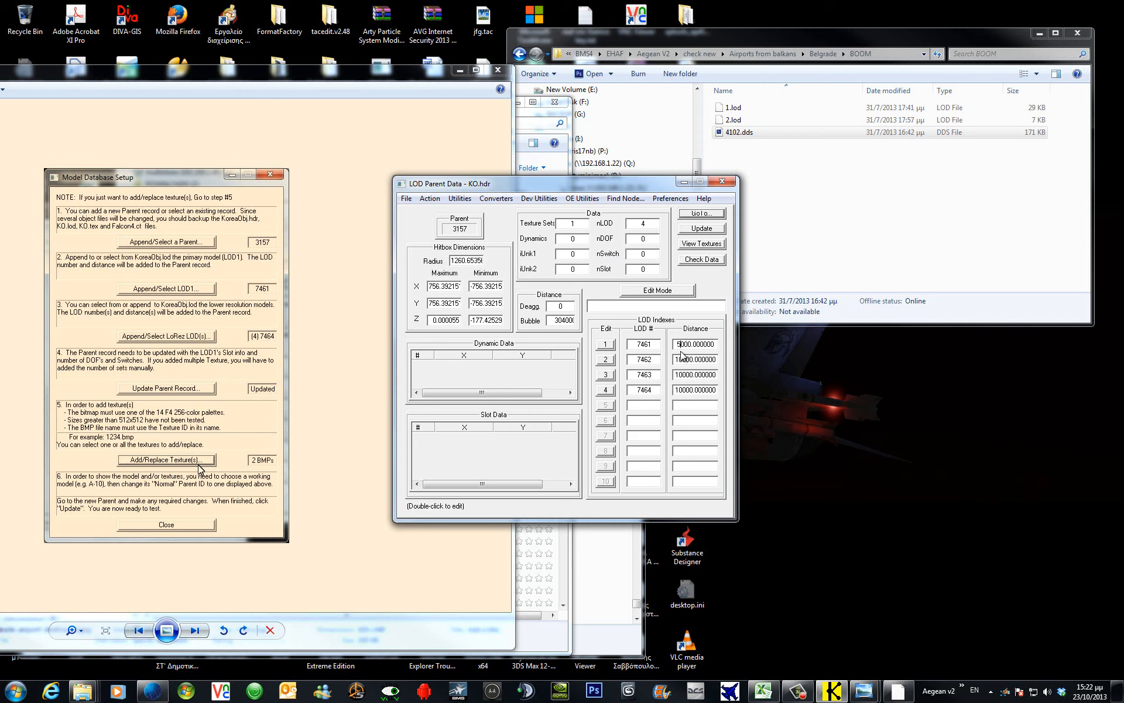
Edit the first LOD's distance, update the record, and open LOD 7461's data.
{"action": "key", "text": "BackSpace"}
{"action": "type", "text": "1"}
{"action": "type", "text": "5"}
{"action": "type", "text": "0"}
{"action": "left_click", "coordinate": [709, 228]}
{"action": "left_click", "coordinate": [609, 346]}
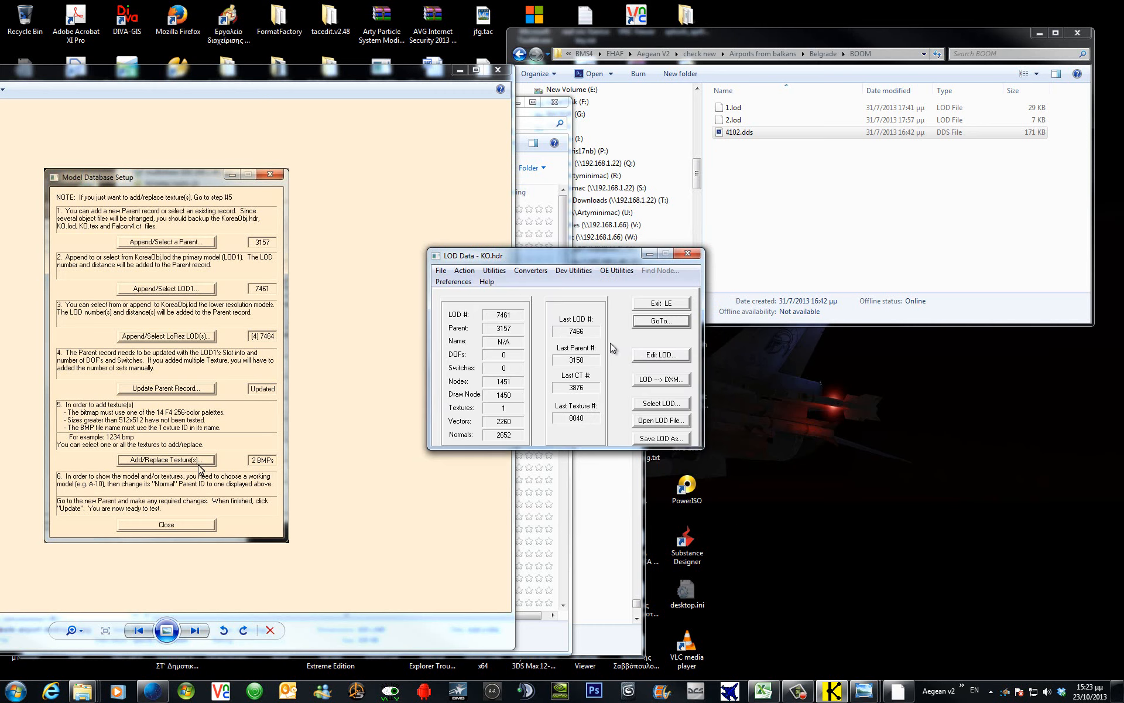
View LOD 7461's wireframe model and tilt it slightly.
{"action": "left_click", "coordinate": [669, 358]}
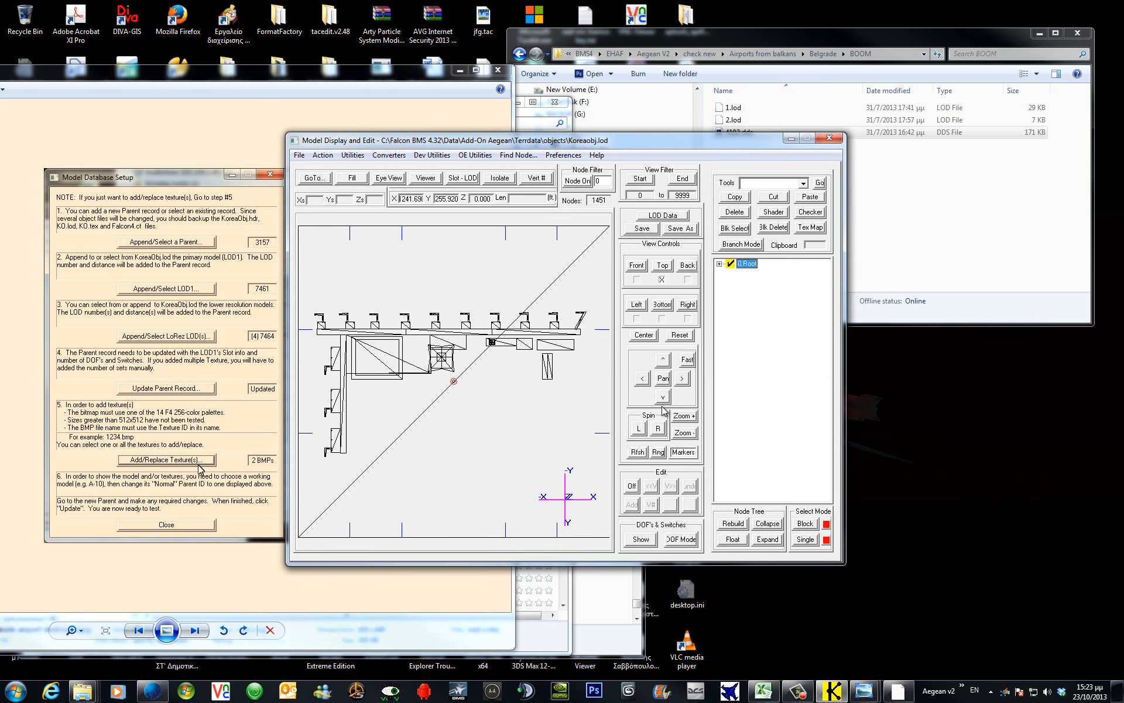
{"action": "left_click", "coordinate": [665, 358]}
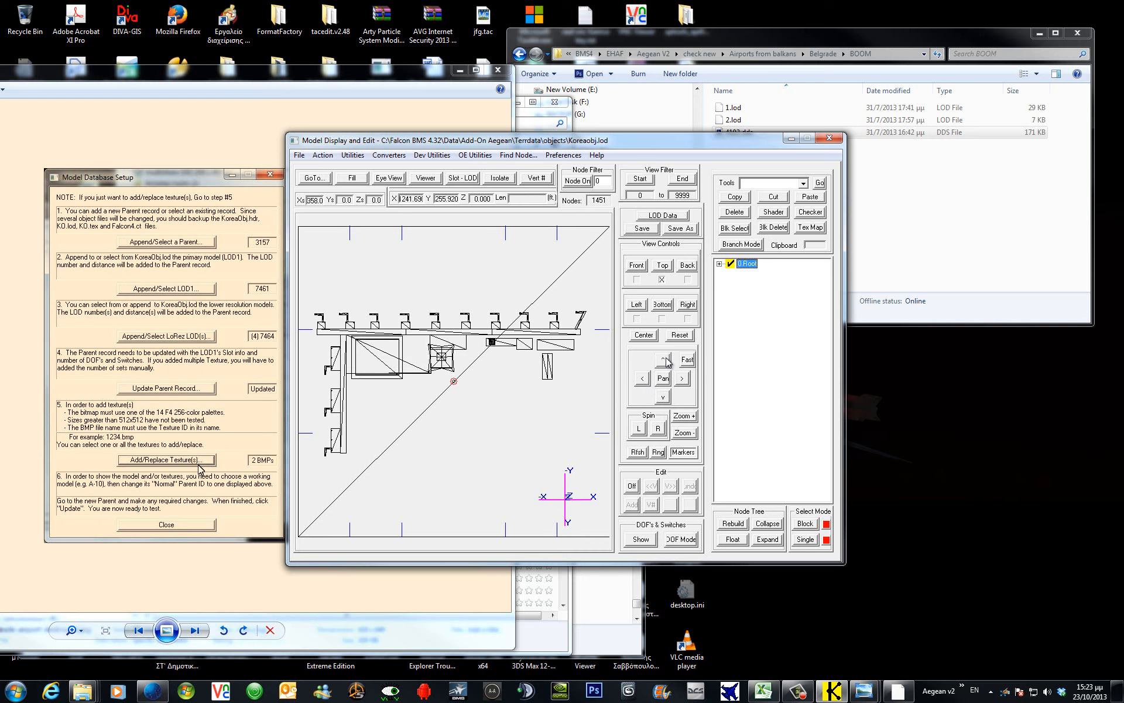
{"action": "left_click", "coordinate": [666, 357]}
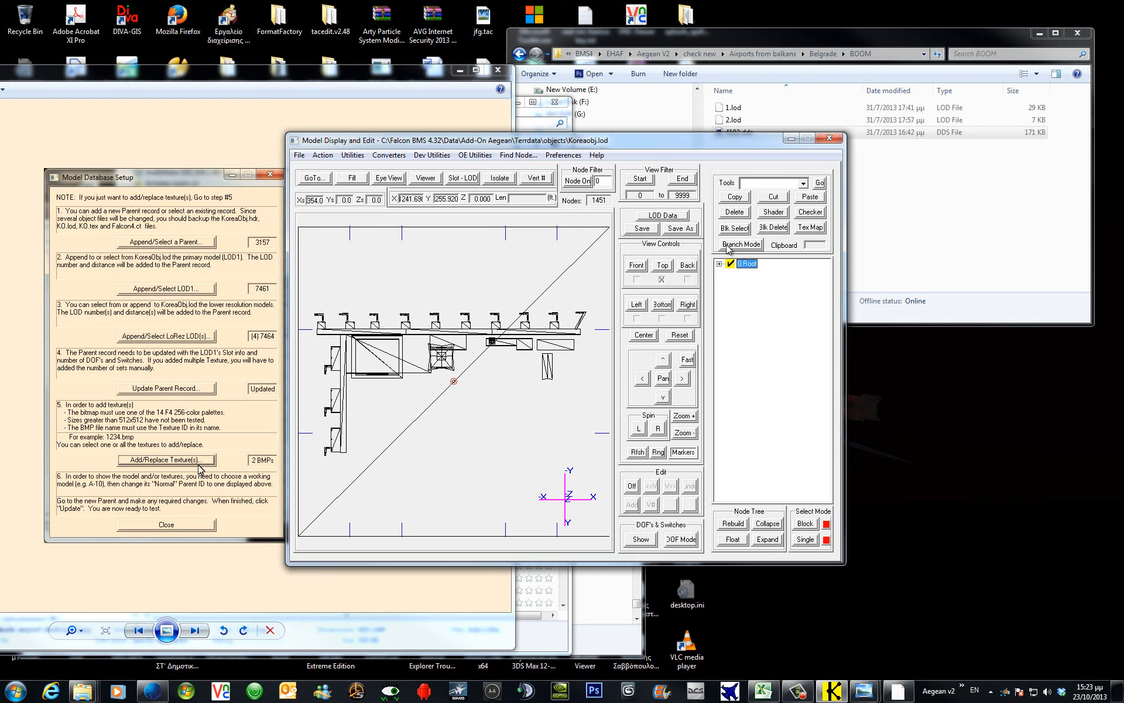
Return to the parent list and inspect parent 3157's textured airport in the 3-D viewer.
{"action": "left_click", "coordinate": [315, 177]}
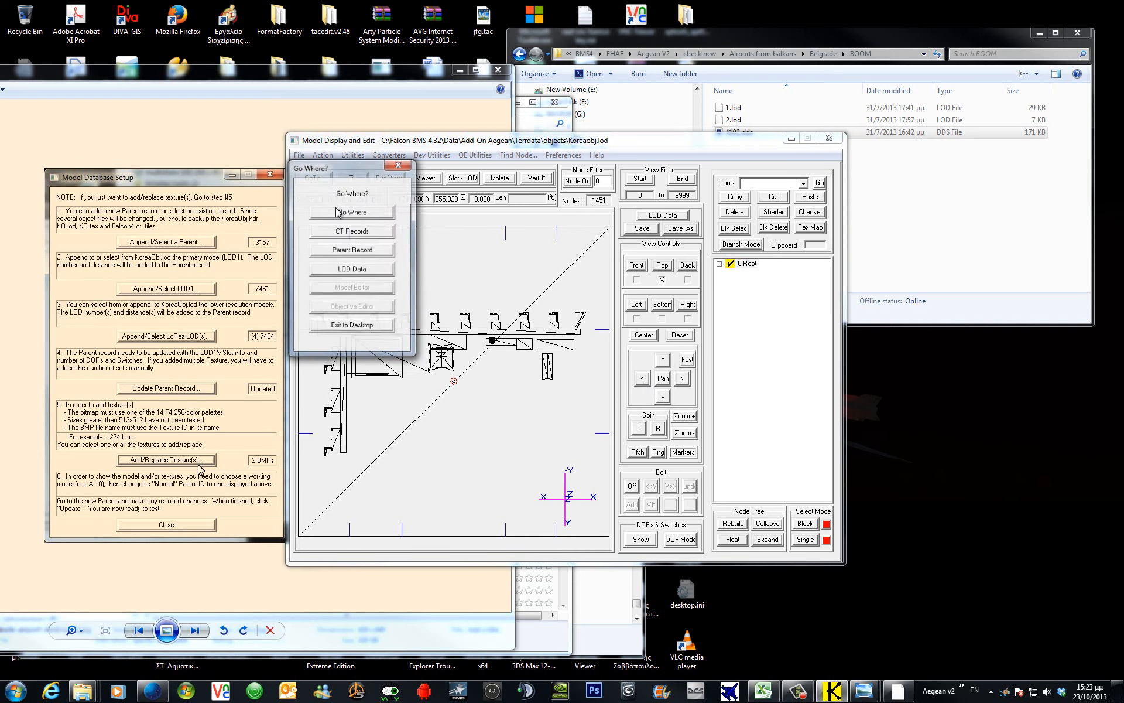
{"action": "left_click", "coordinate": [352, 232]}
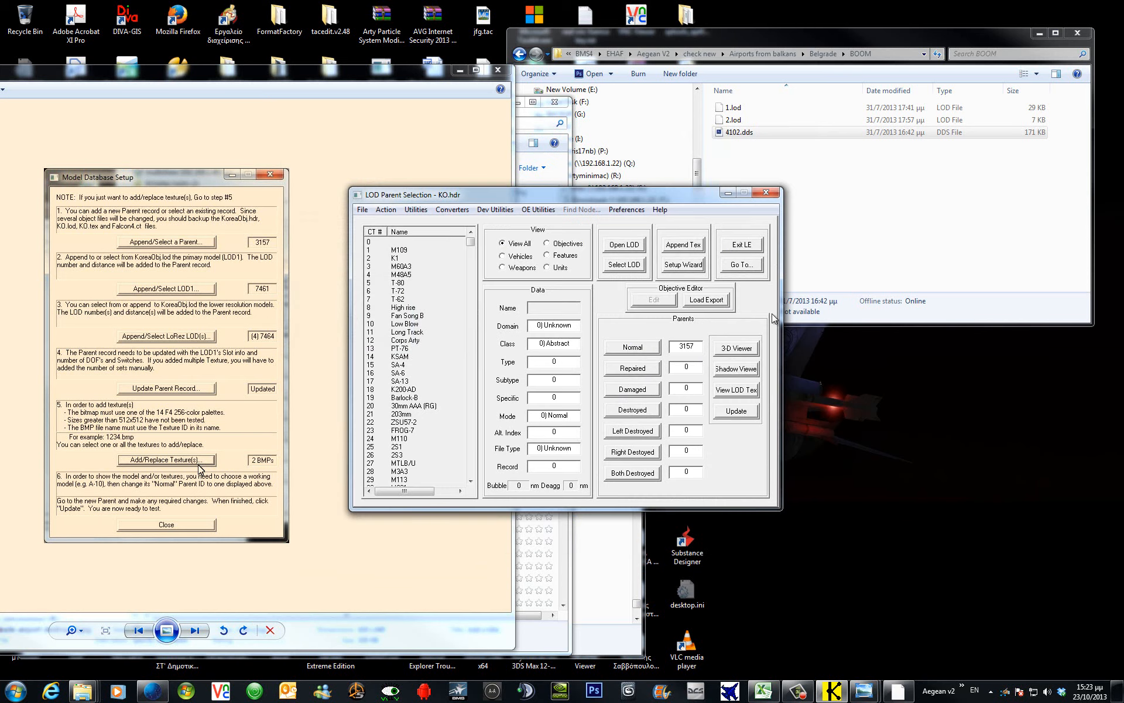
{"action": "left_click", "coordinate": [739, 350]}
{"action": "left_click_drag", "start_coordinate": [228, 169], "coordinate": [162, 247]}
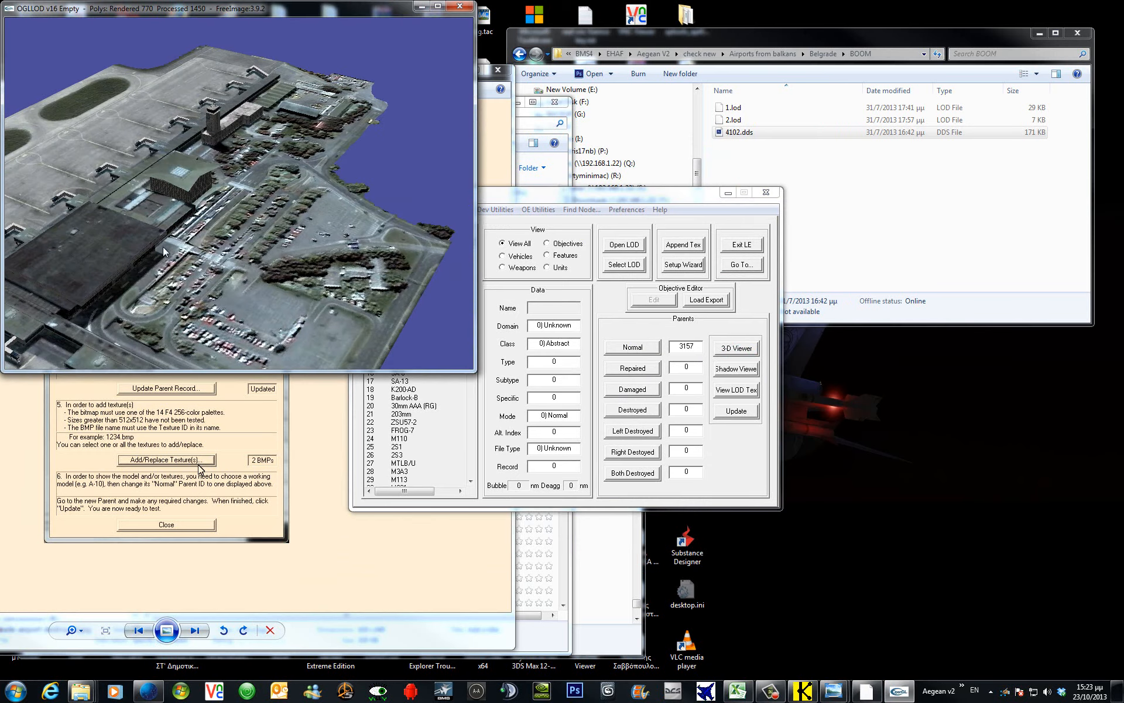
{"action": "left_click_drag", "start_coordinate": [243, 255], "coordinate": [431, 285]}
{"action": "left_click", "coordinate": [460, 5]}
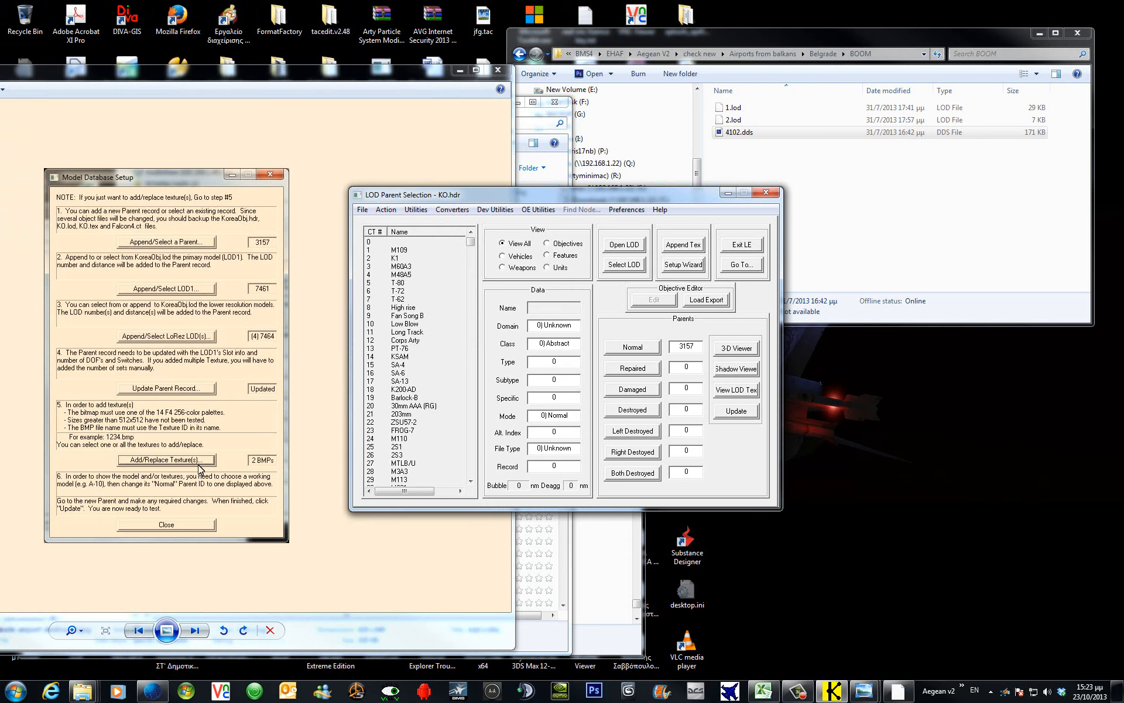
{"action": "left_click_drag", "start_coordinate": [0, 174], "coordinate": [235, 95]}
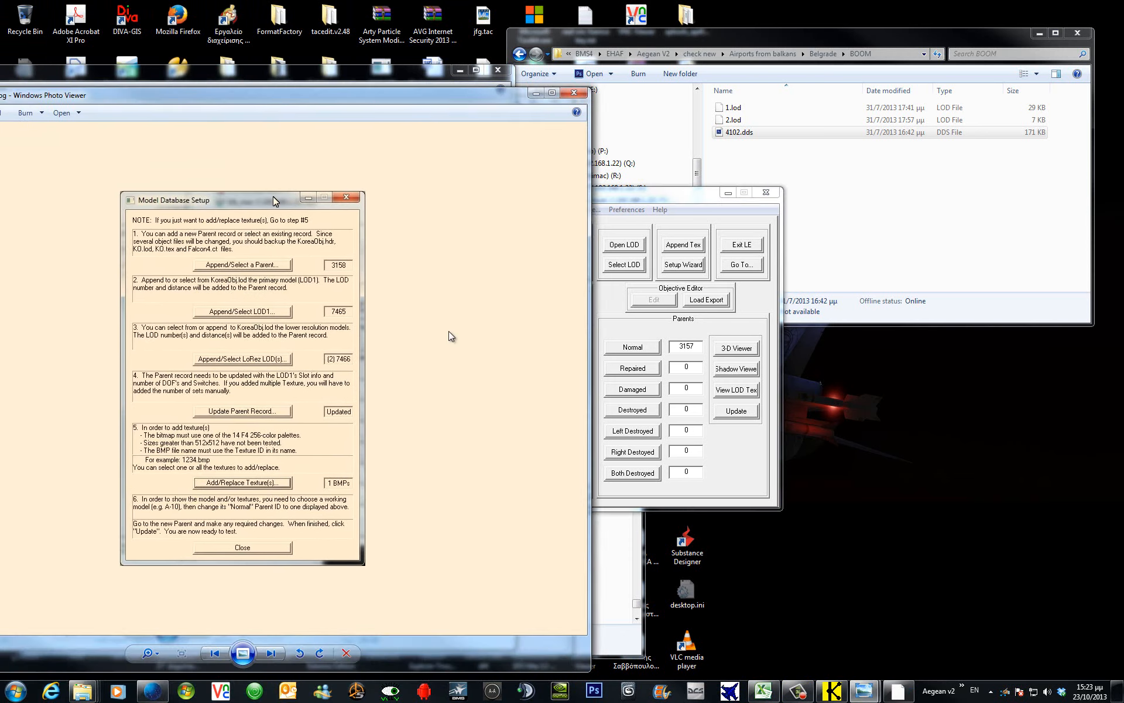
Switch the Normal parent to 3158 and inspect its model in the 3-D viewer.
{"action": "left_click_drag", "start_coordinate": [588, 423], "coordinate": [229, 416]}
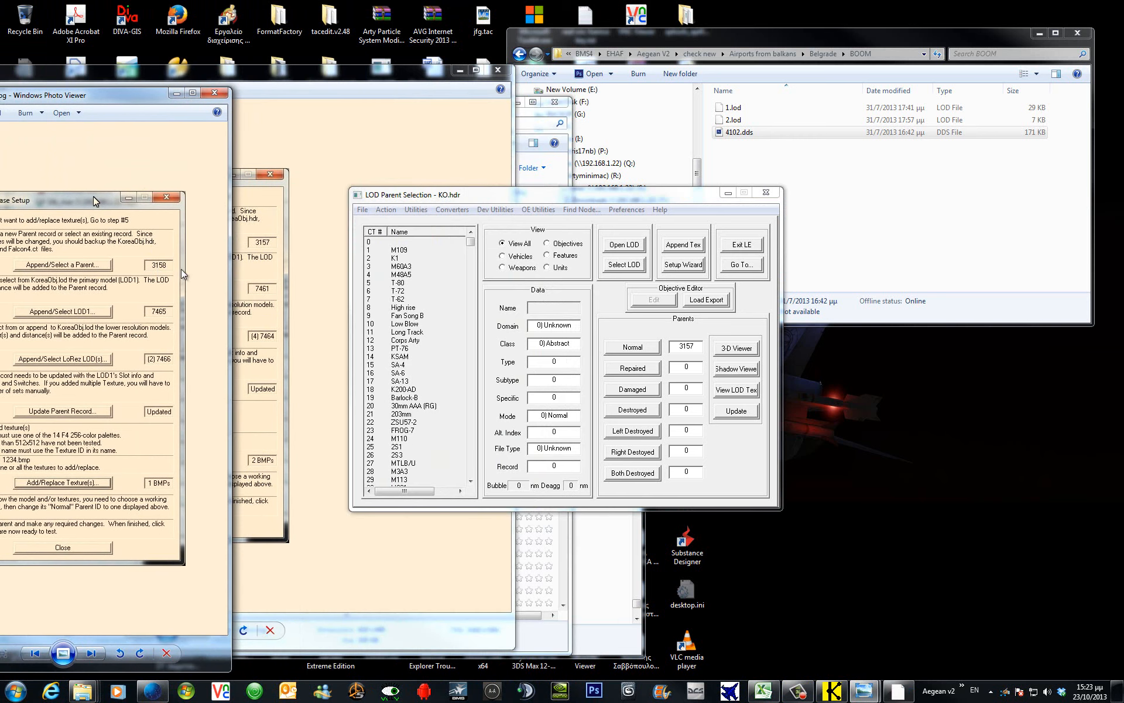
{"action": "left_click", "coordinate": [716, 354]}
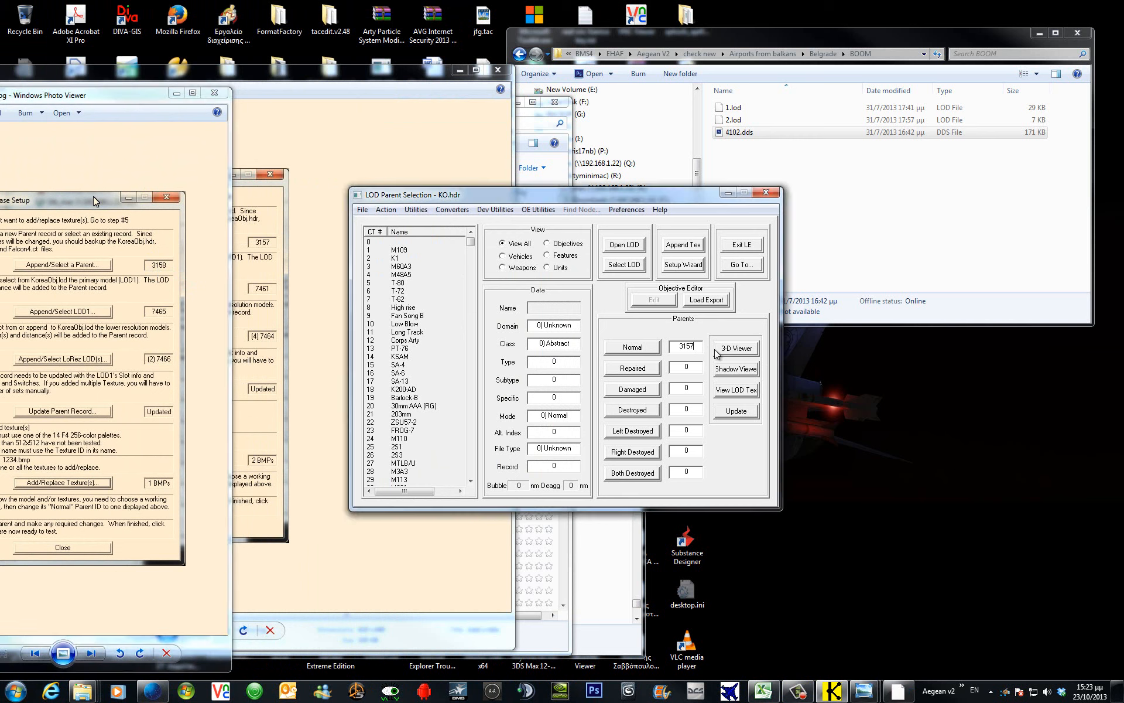
{"action": "type", "text": "8"}
{"action": "left_click", "coordinate": [733, 349]}
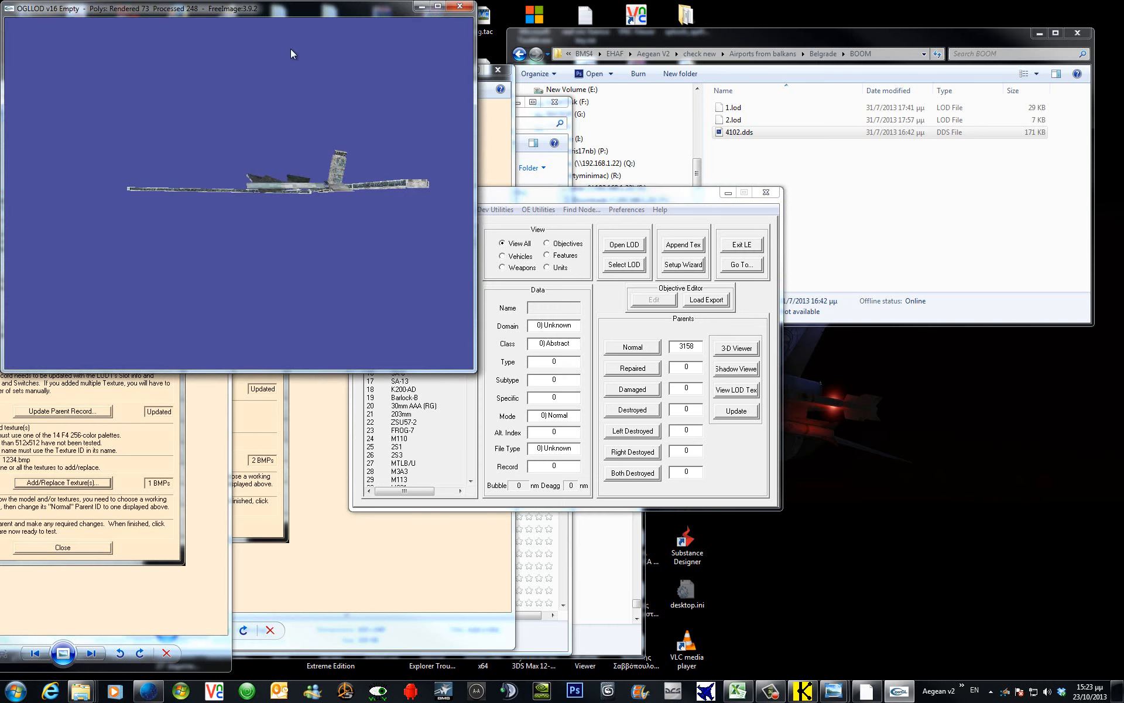
{"action": "left_click_drag", "start_coordinate": [286, 118], "coordinate": [415, 100]}
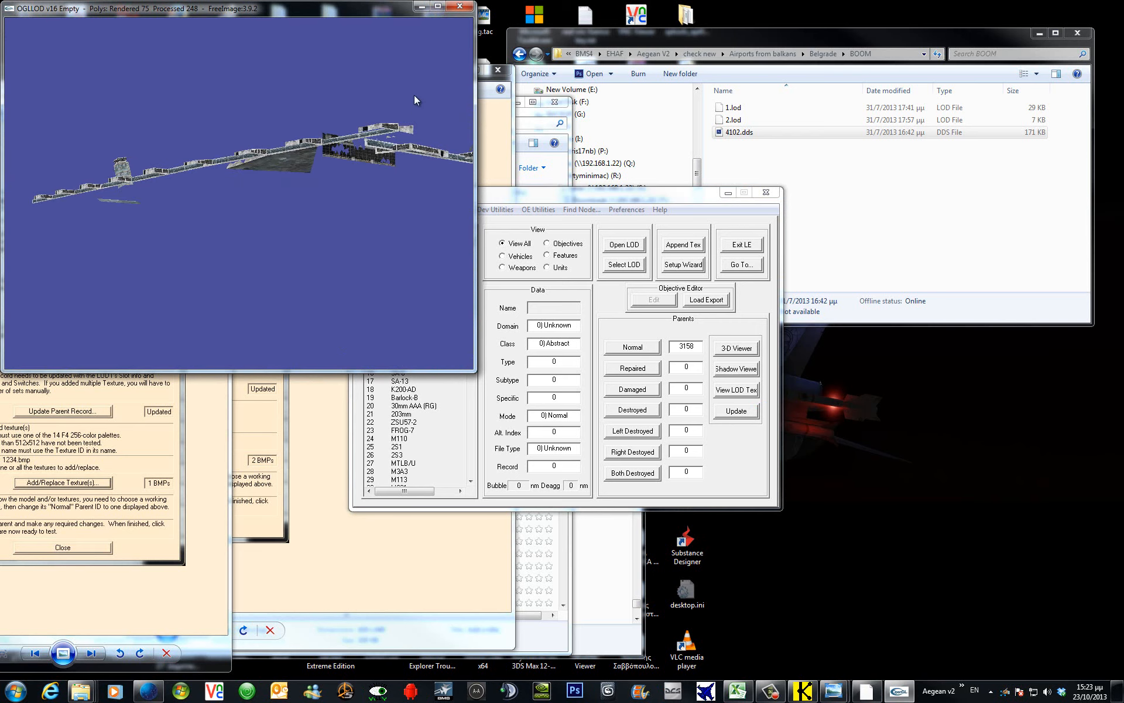
{"action": "left_click", "coordinate": [460, 6]}
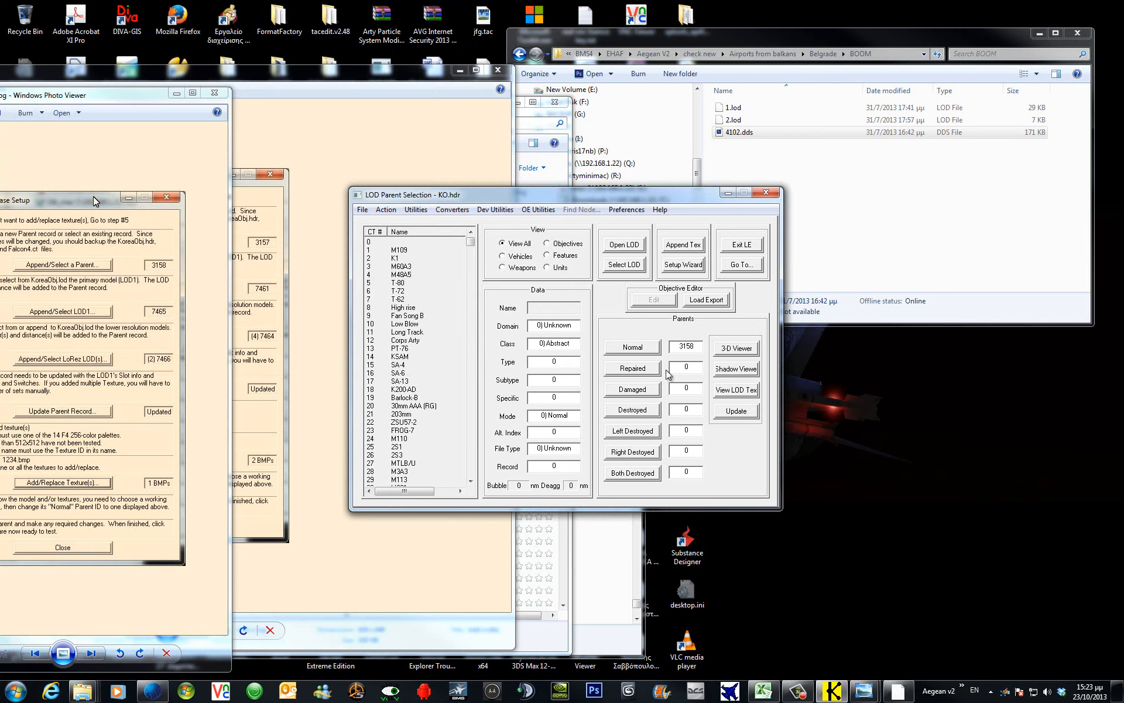
Update parent 3158's record, return to the parent list, and close the reference screenshots.
{"action": "left_click", "coordinate": [641, 348]}
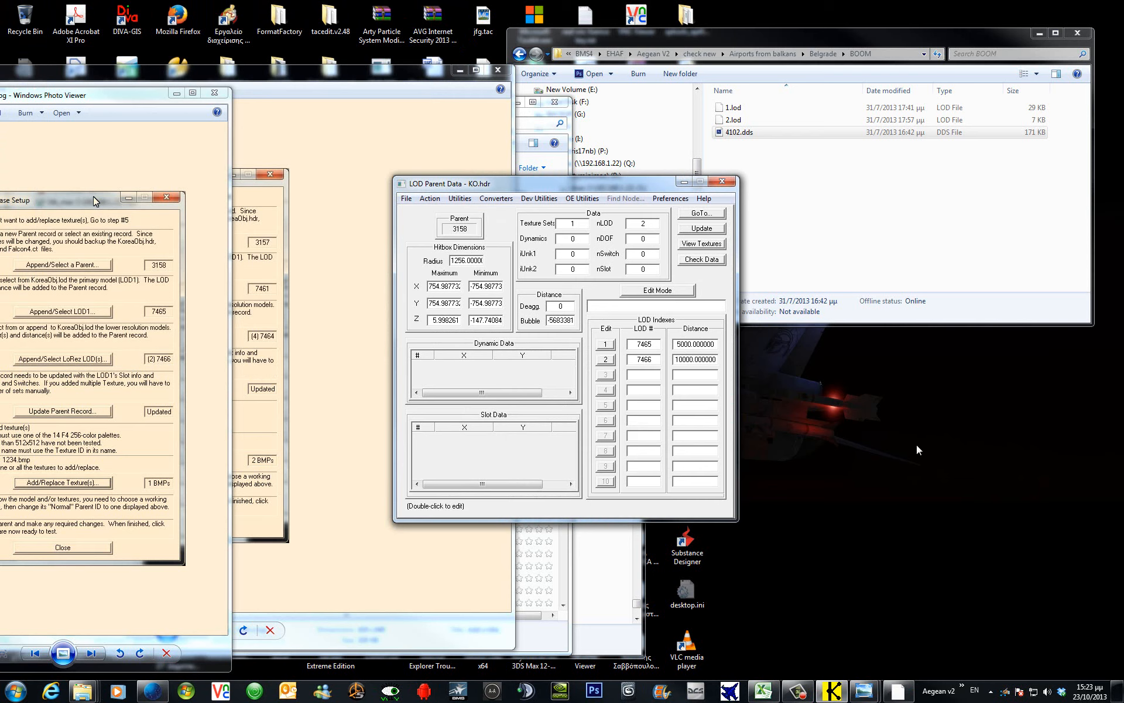
{"action": "left_click", "coordinate": [703, 229]}
{"action": "left_click", "coordinate": [701, 213]}
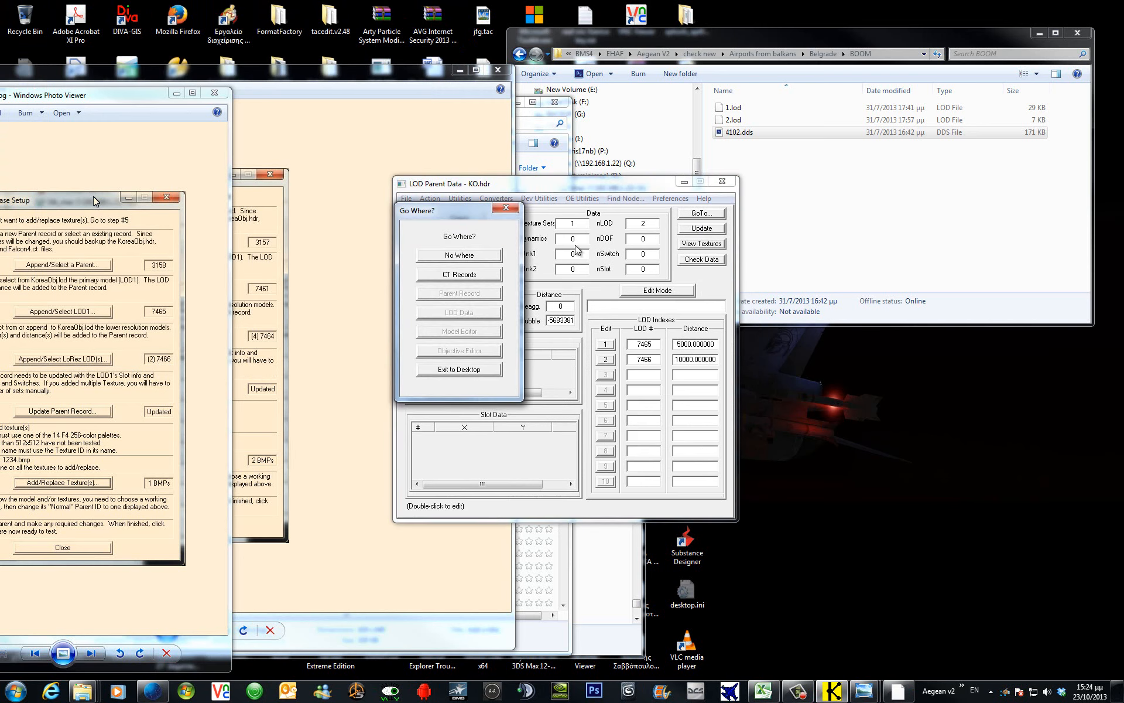
{"action": "left_click", "coordinate": [480, 276]}
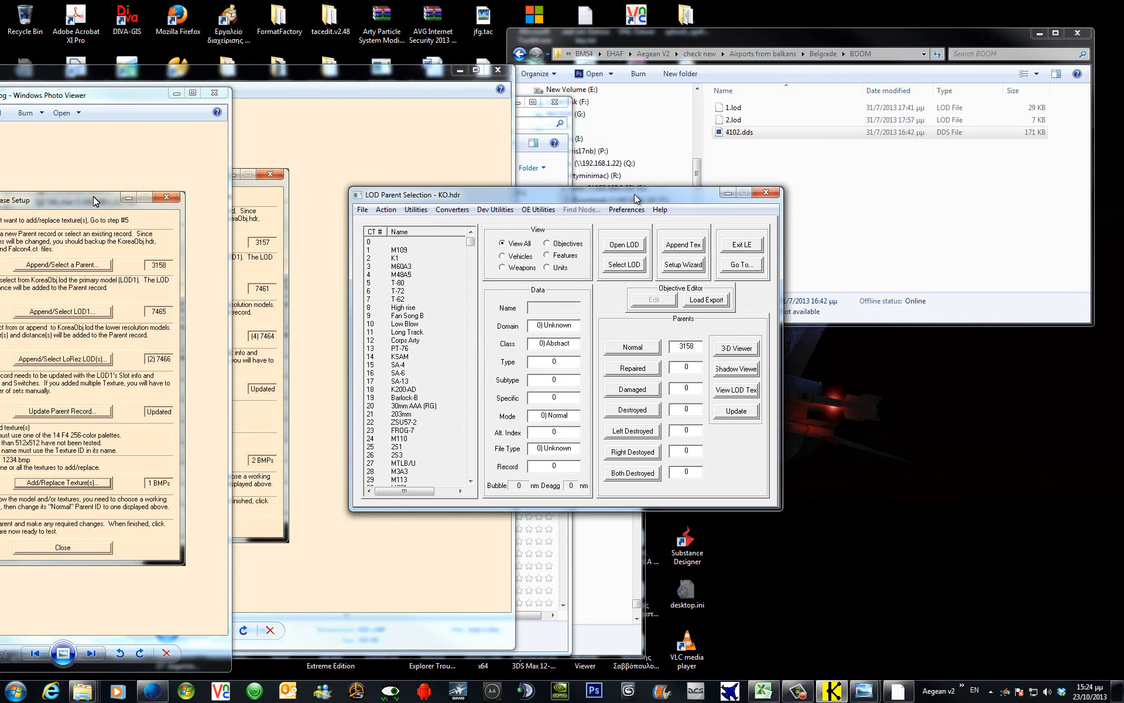
{"action": "left_click_drag", "start_coordinate": [636, 199], "coordinate": [776, 212]}
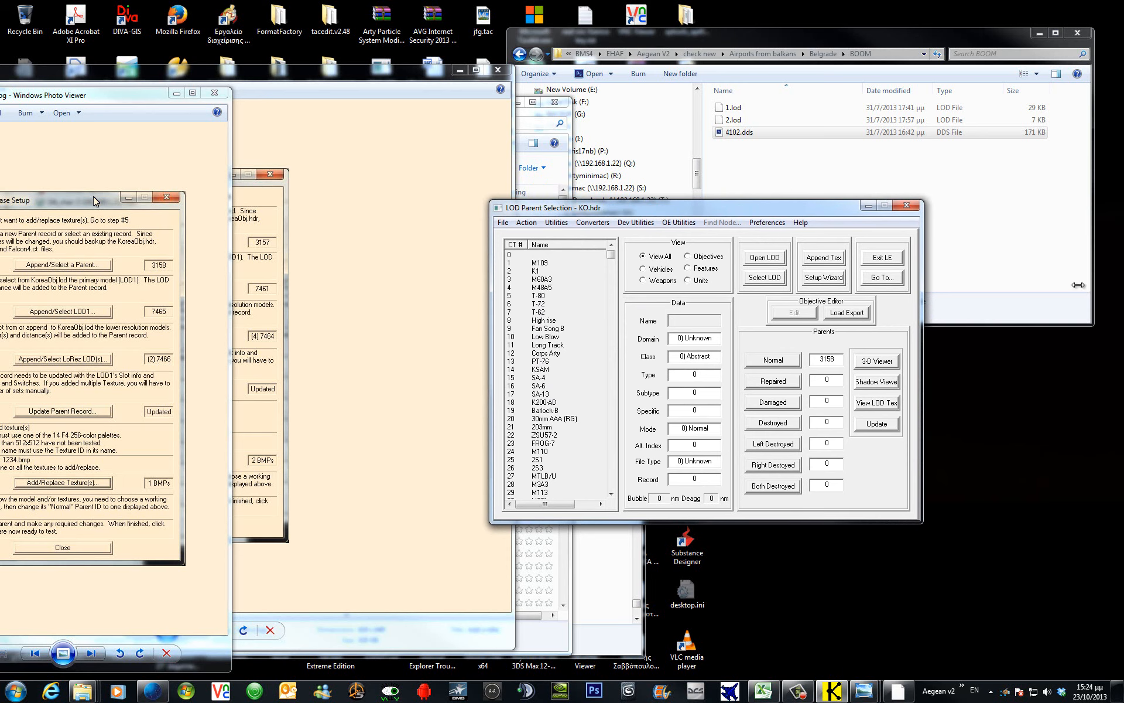
{"action": "left_click", "coordinate": [213, 94]}
{"action": "left_click", "coordinate": [214, 94]}
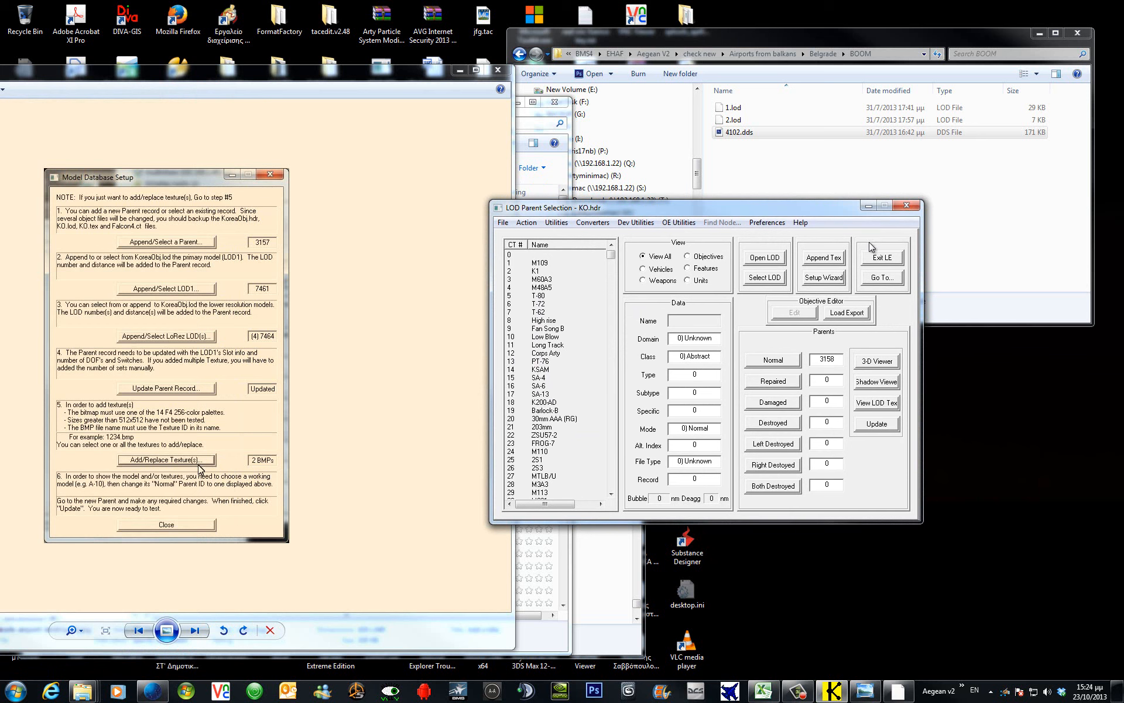
{"action": "left_click", "coordinate": [498, 70]}
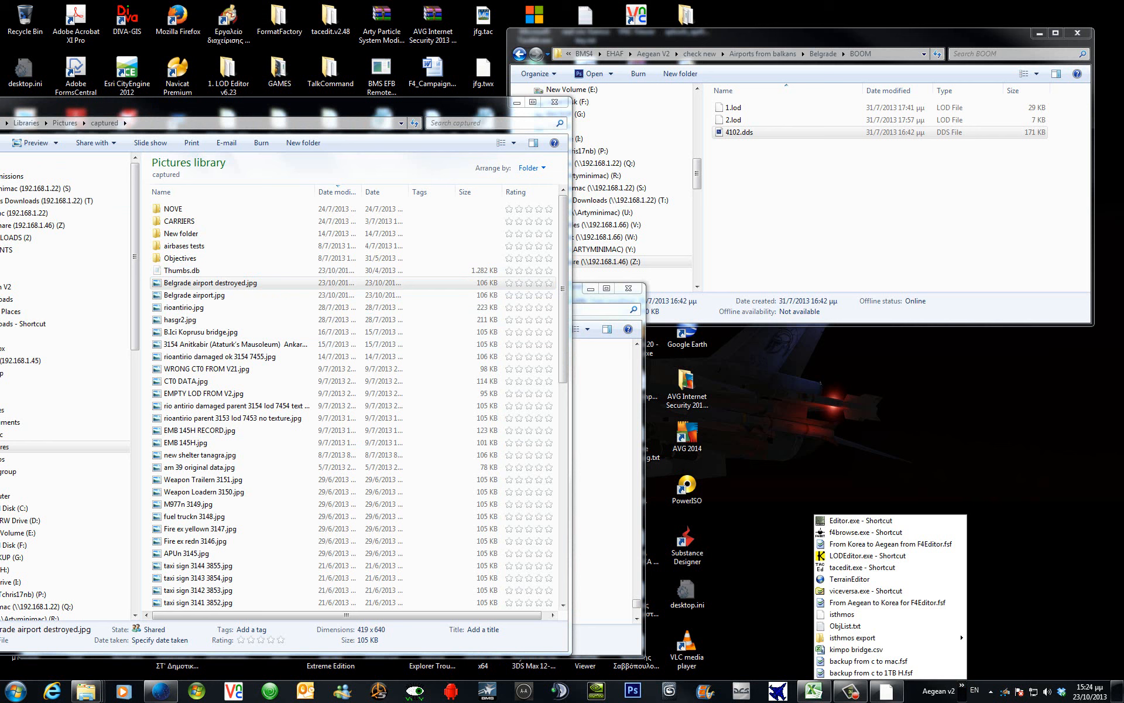
Exit LOD Editor, launch F4browse, and open falcon4.fed from the objects folder.
{"action": "left_click", "coordinate": [610, 383]}
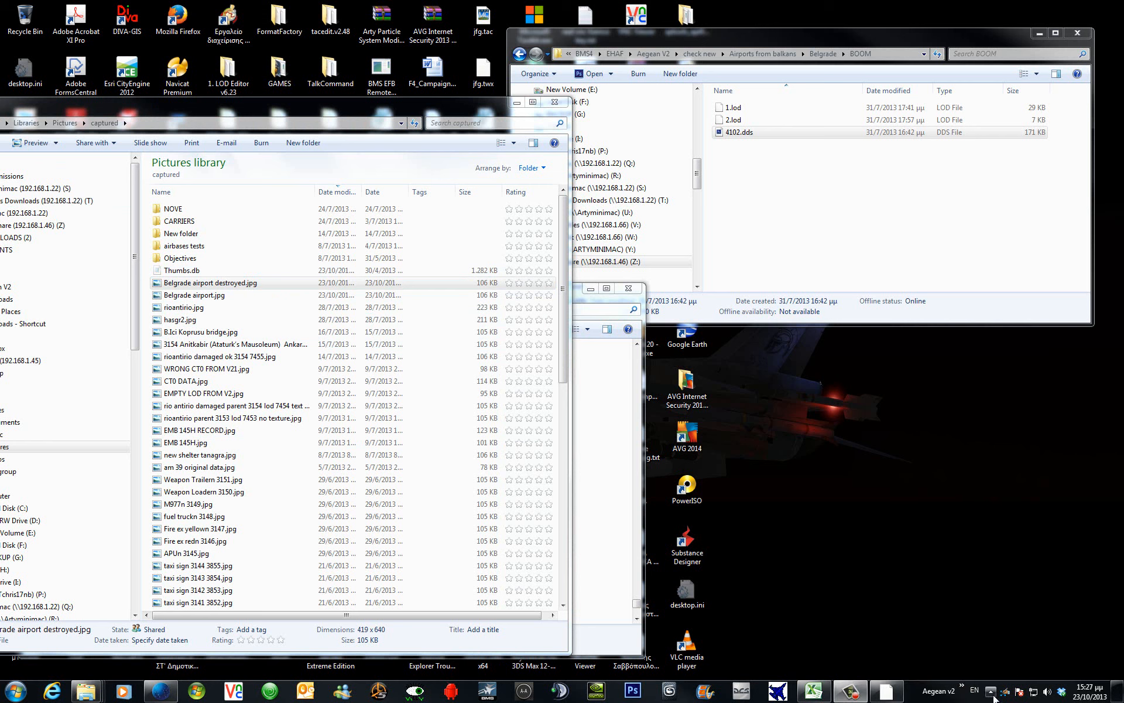
{"action": "left_click", "coordinate": [962, 693]}
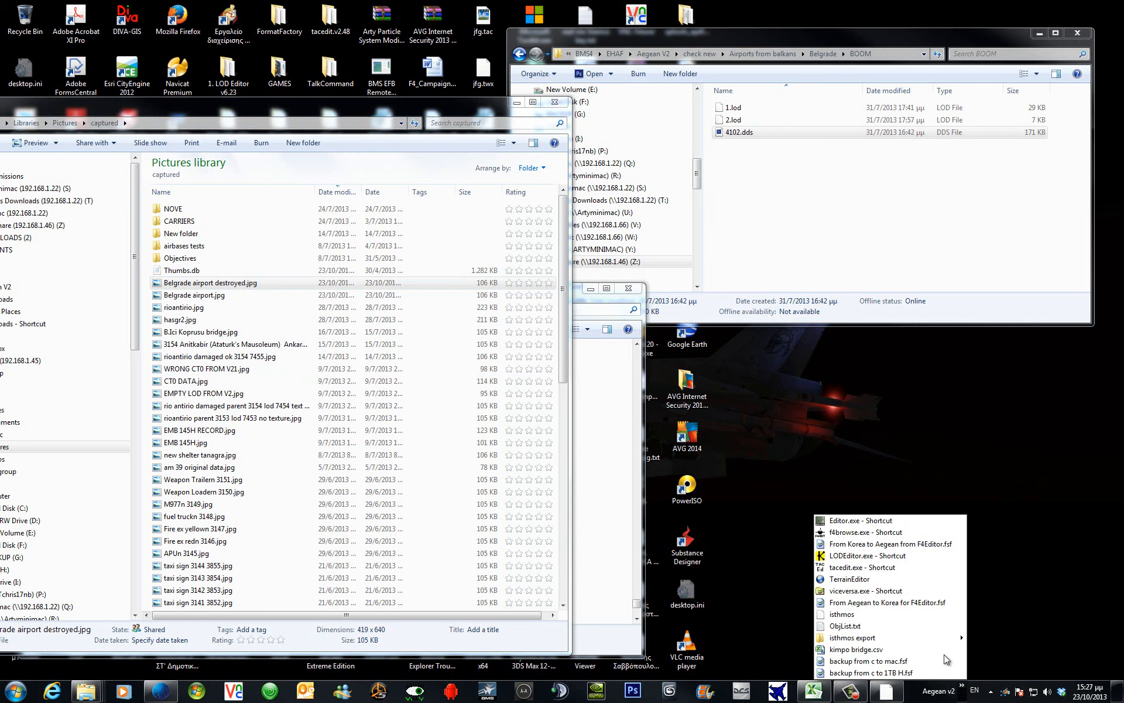
{"action": "left_click", "coordinate": [907, 533]}
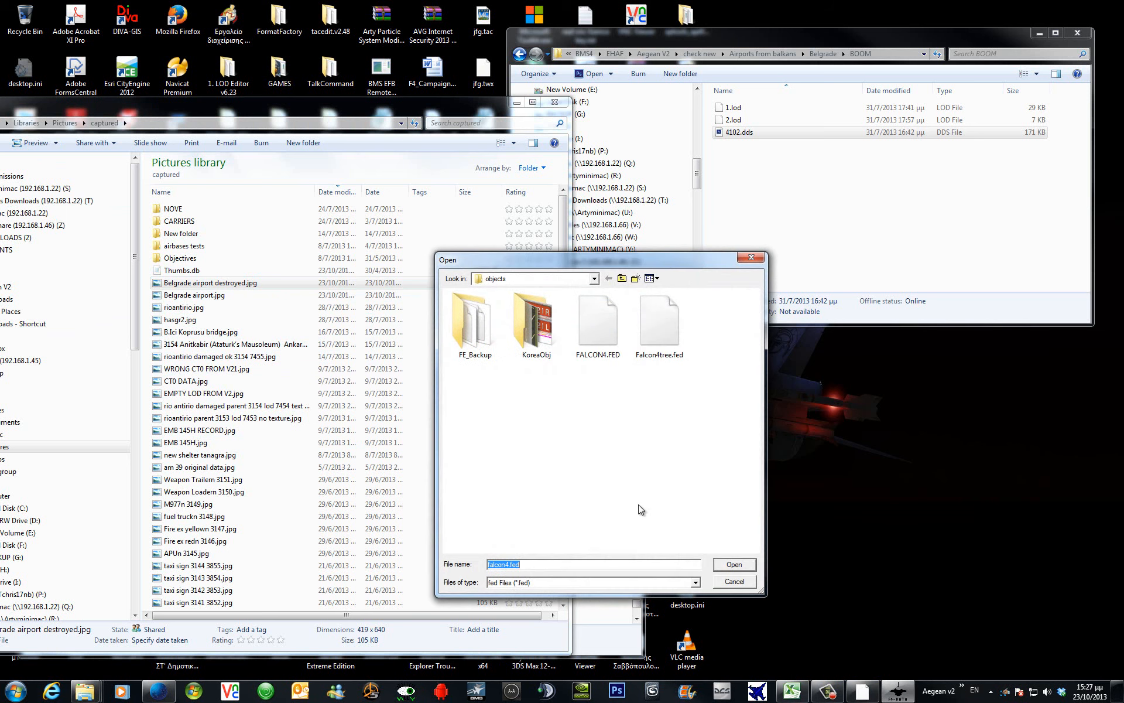
{"action": "left_click", "coordinate": [594, 278]}
{"action": "scroll", "coordinate": [595, 301], "scroll_direction": "up", "scroll_amount": 4}
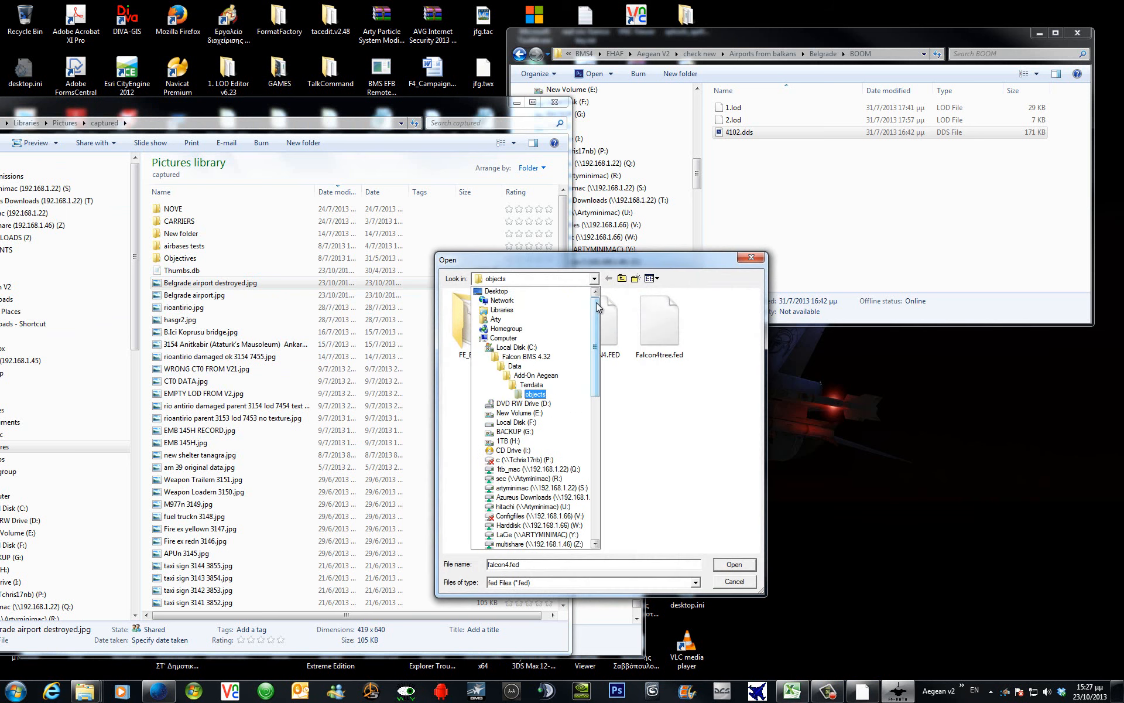
{"action": "left_click", "coordinate": [697, 408]}
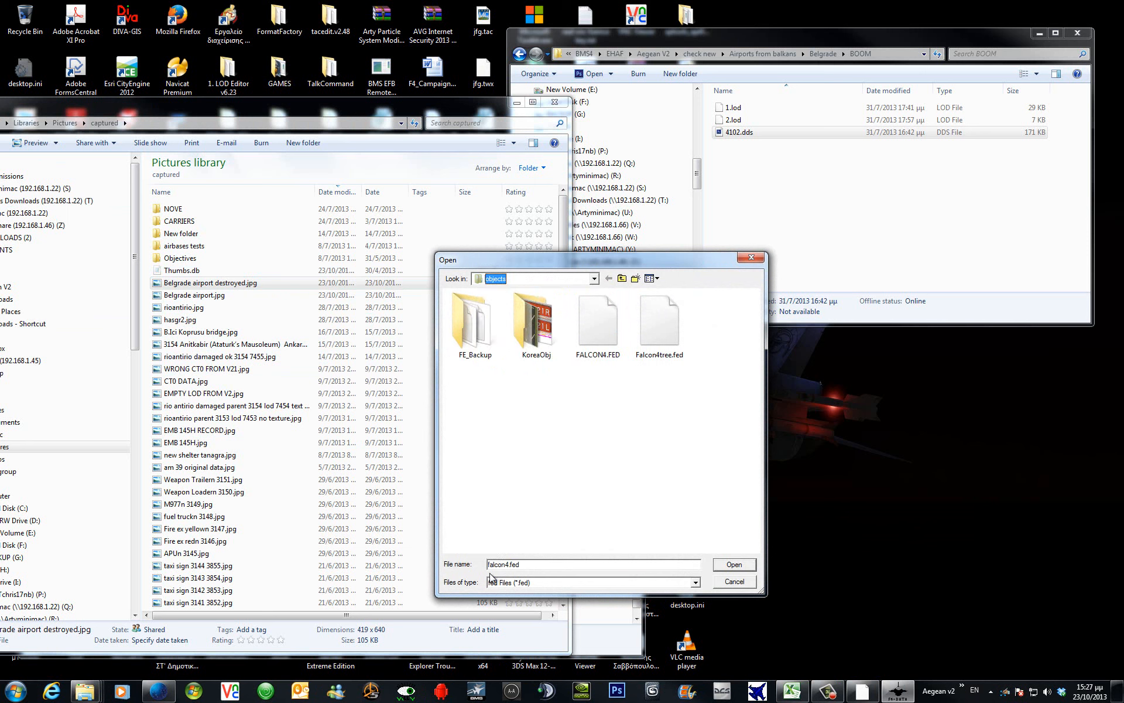
{"action": "left_click", "coordinate": [751, 571]}
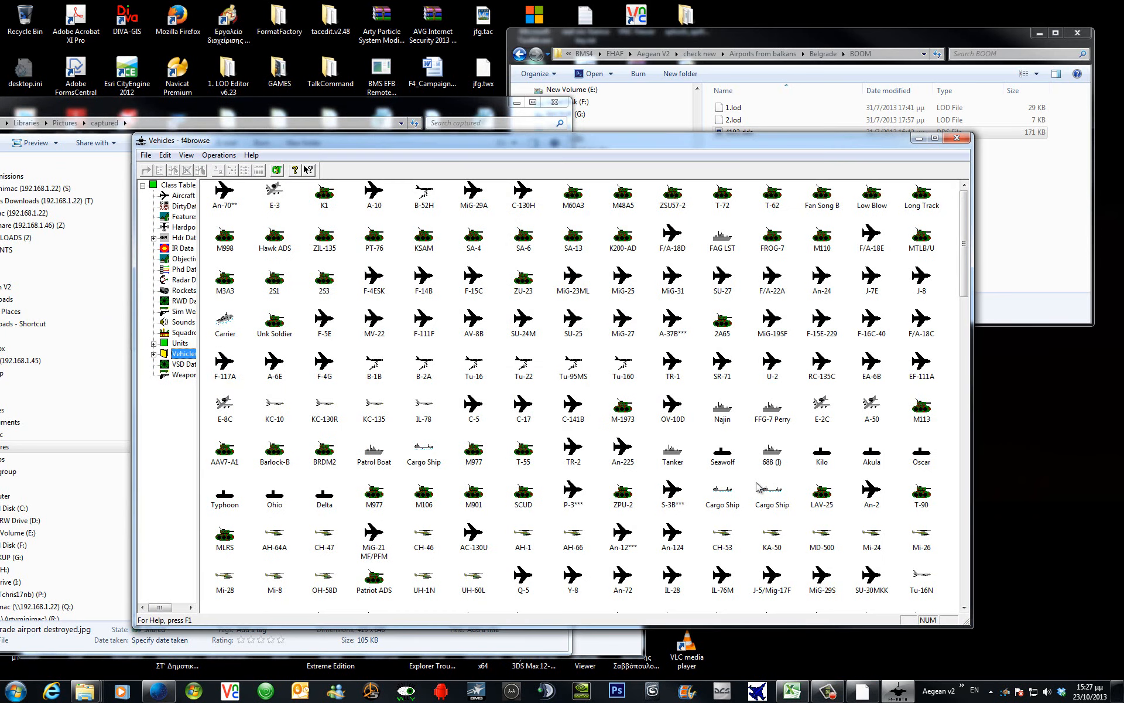
Maximize the Vehicles window, then maximize the AddCopy.pdf guide in Adobe Reader.
{"action": "left_click", "coordinate": [935, 137]}
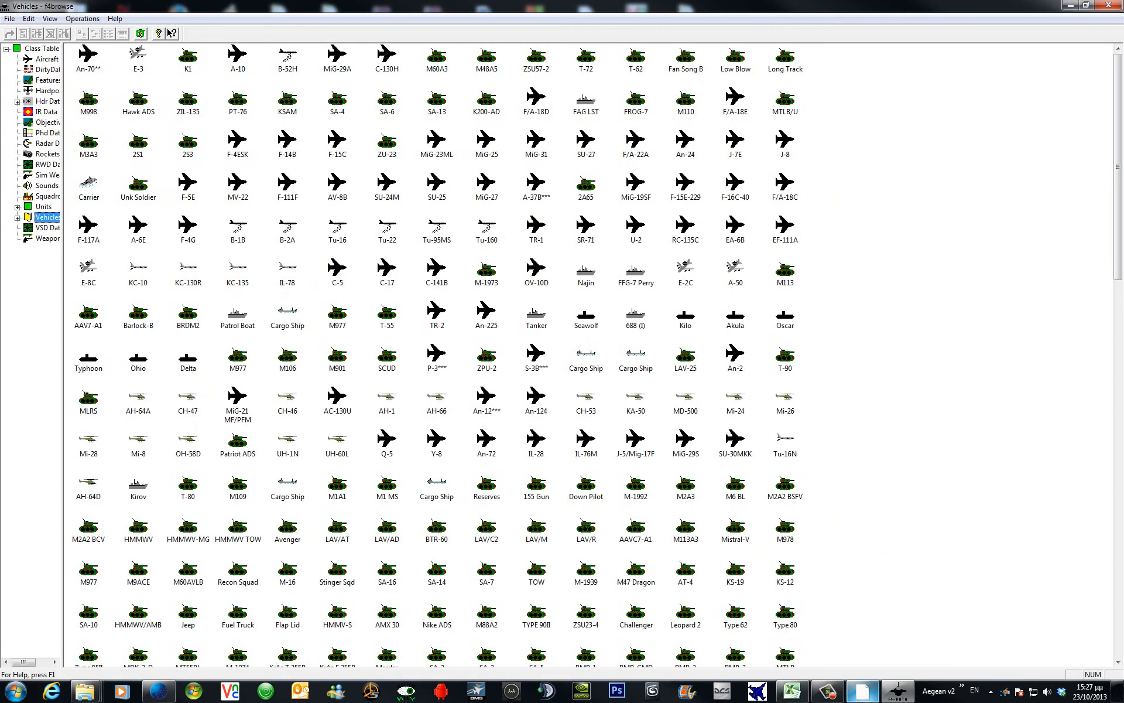
{"action": "left_click", "coordinate": [863, 691]}
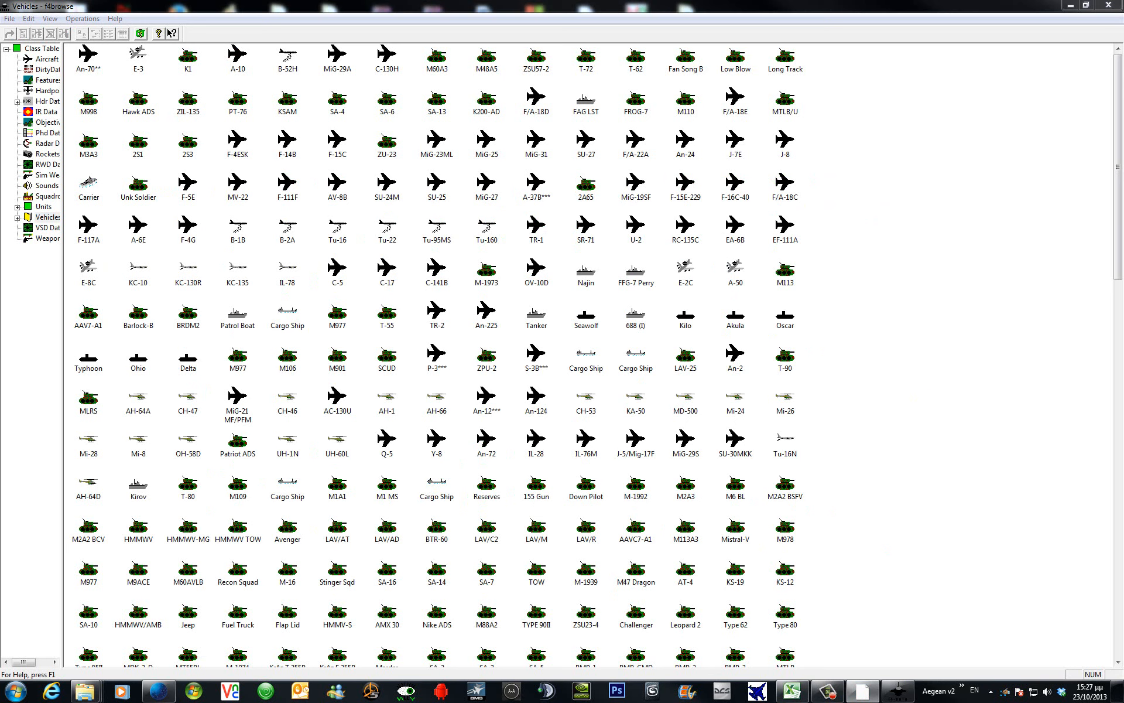
{"action": "left_click_drag", "start_coordinate": [1123, 111], "coordinate": [869, 0]}
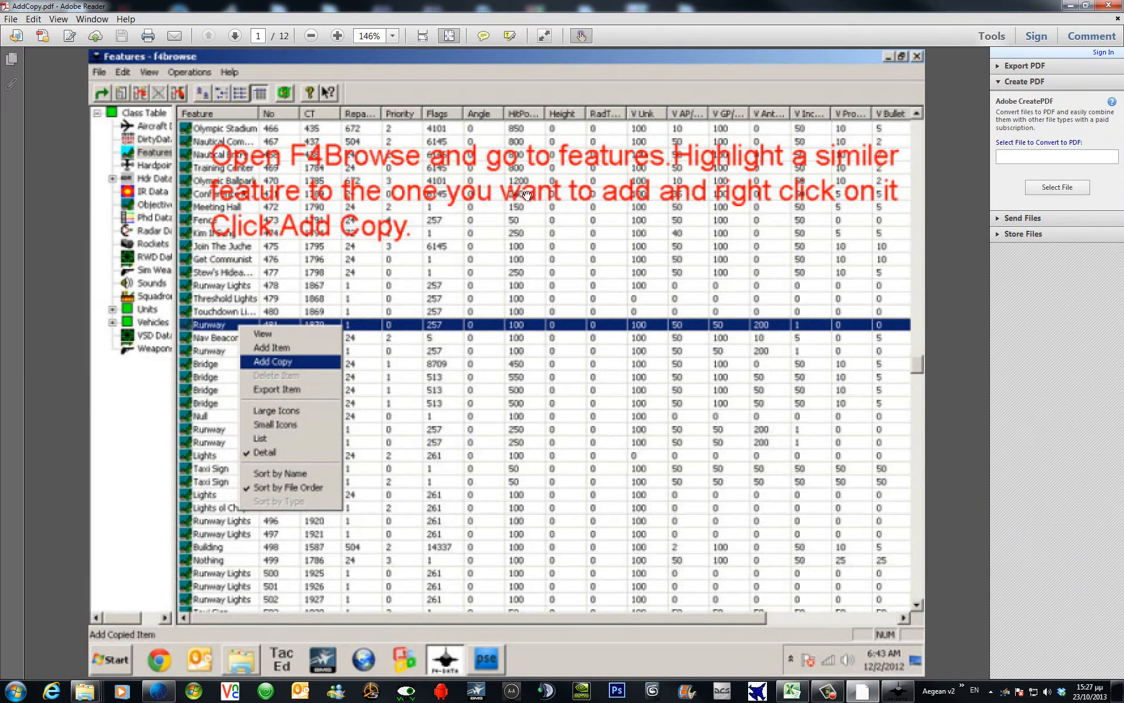
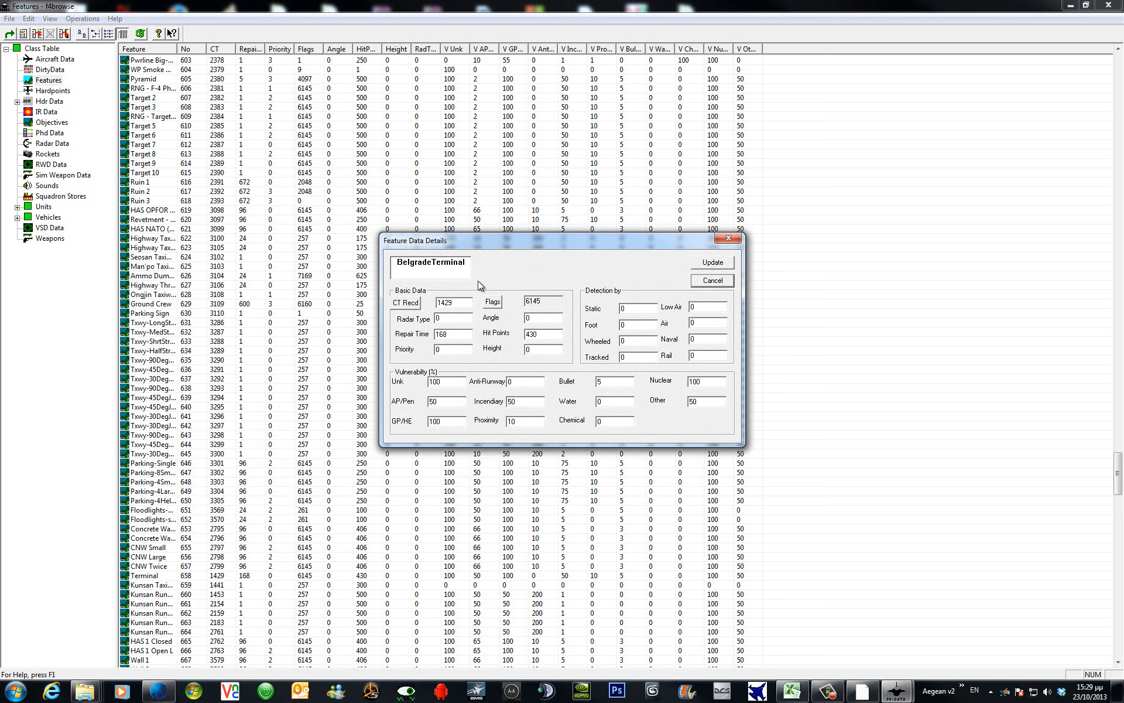
Trim the feature name to BelgradeTerm and save it as new feature record 907.
{"action": "key", "text": "Right"}
{"action": "key", "text": "Right"}
{"action": "key", "text": "Right"}
{"action": "key", "text": "Right"}
{"action": "key", "text": "Right"}
{"action": "key", "text": "Delete"}
{"action": "key", "text": "Delete"}
{"action": "key", "text": "Delete"}
{"action": "key", "text": "Delete"}
{"action": "left_click", "coordinate": [712, 262]}
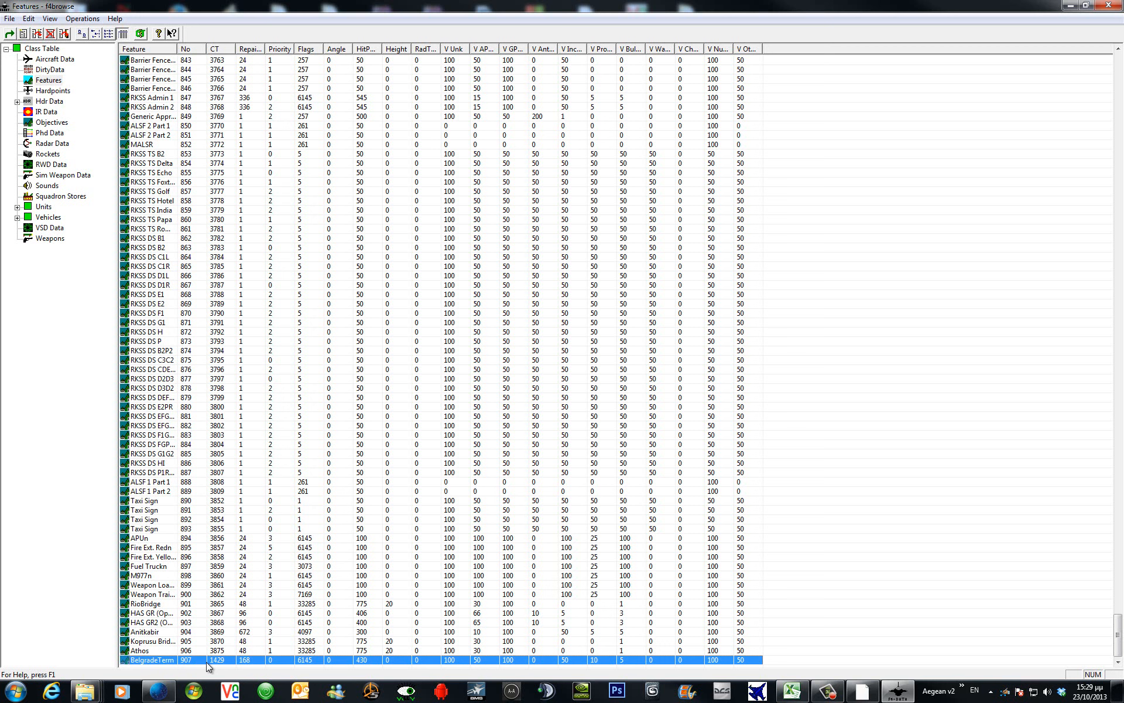
Show the Class Table sorted by Foffset and scroll down toward its end.
{"action": "left_click", "coordinate": [37, 49]}
{"action": "left_click", "coordinate": [1040, 49]}
{"action": "left_click_drag", "start_coordinate": [1117, 58], "coordinate": [1113, 391]}
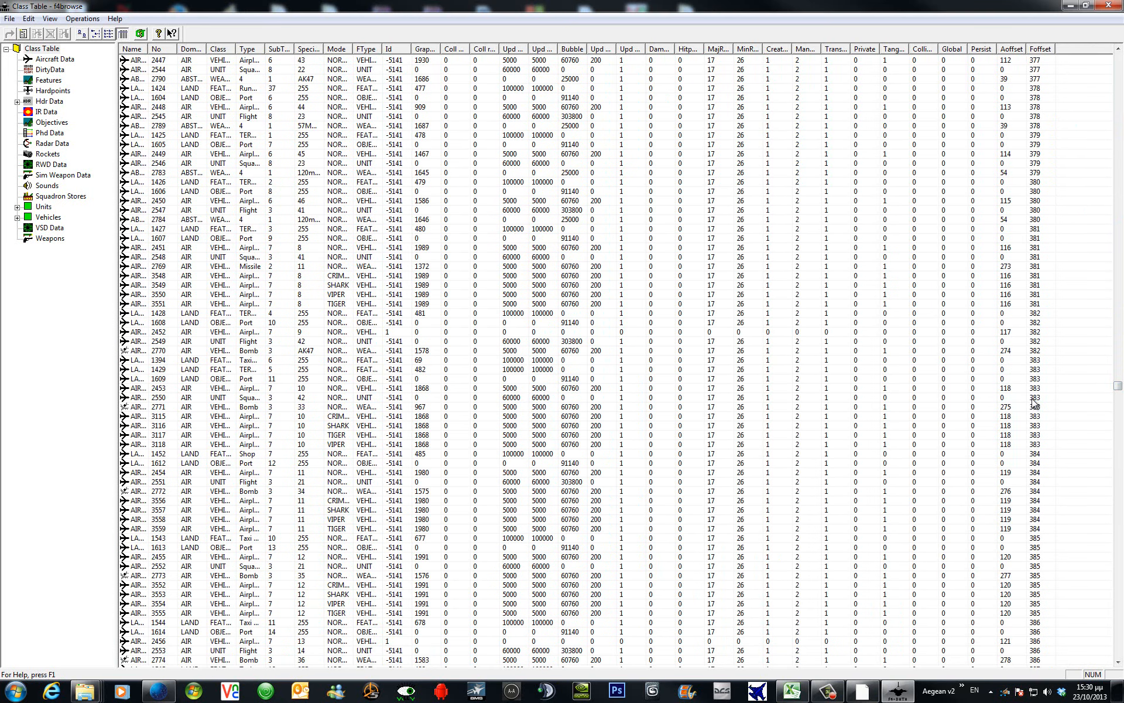
Widen the Type column and add entry 3877 as a copy of TERMINAL entry 1429.
{"action": "left_click", "coordinate": [1033, 399]}
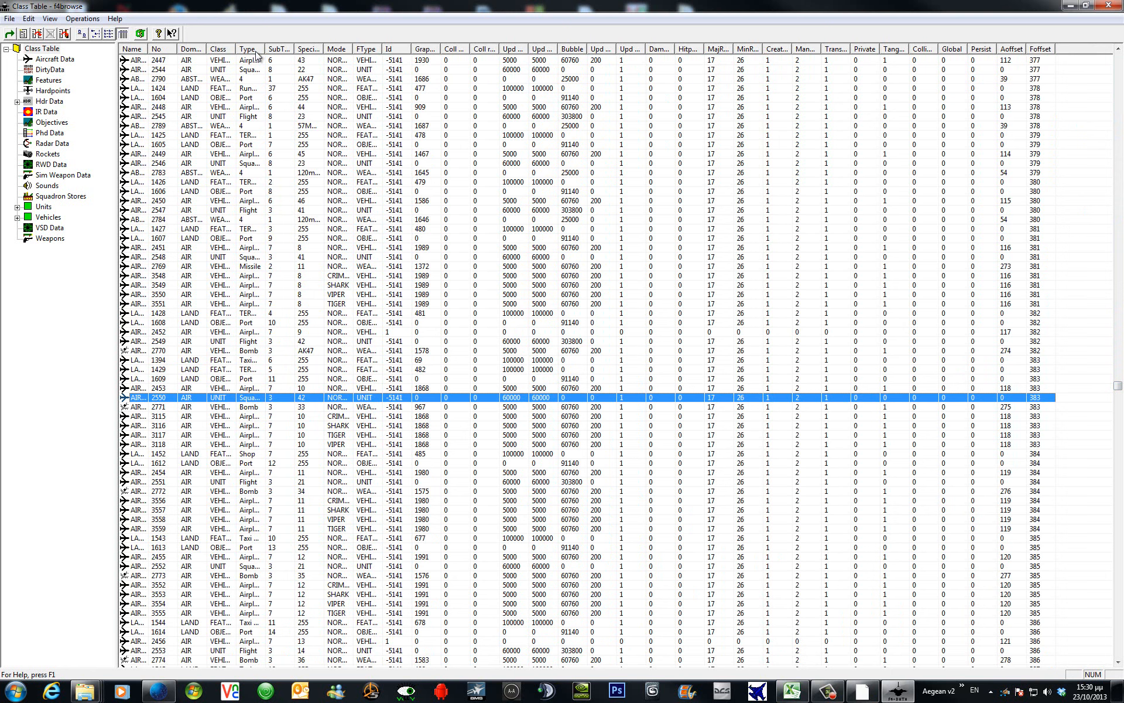
{"action": "left_click_drag", "start_coordinate": [294, 51], "coordinate": [298, 52]}
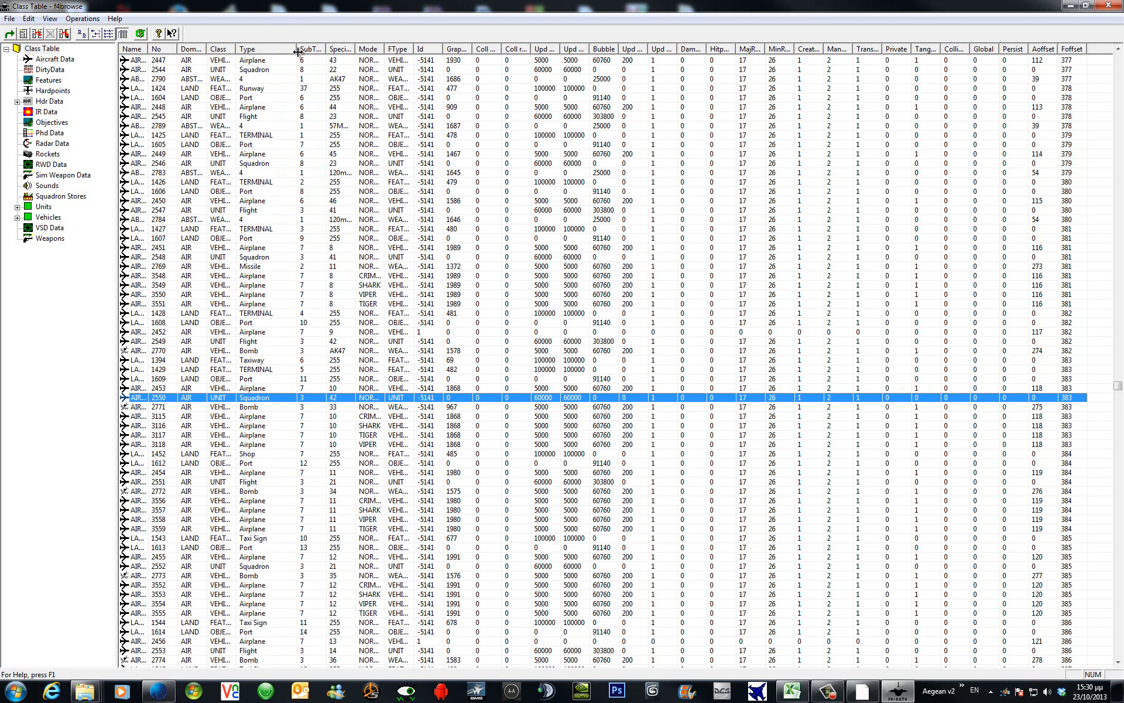
{"action": "left_click", "coordinate": [286, 370]}
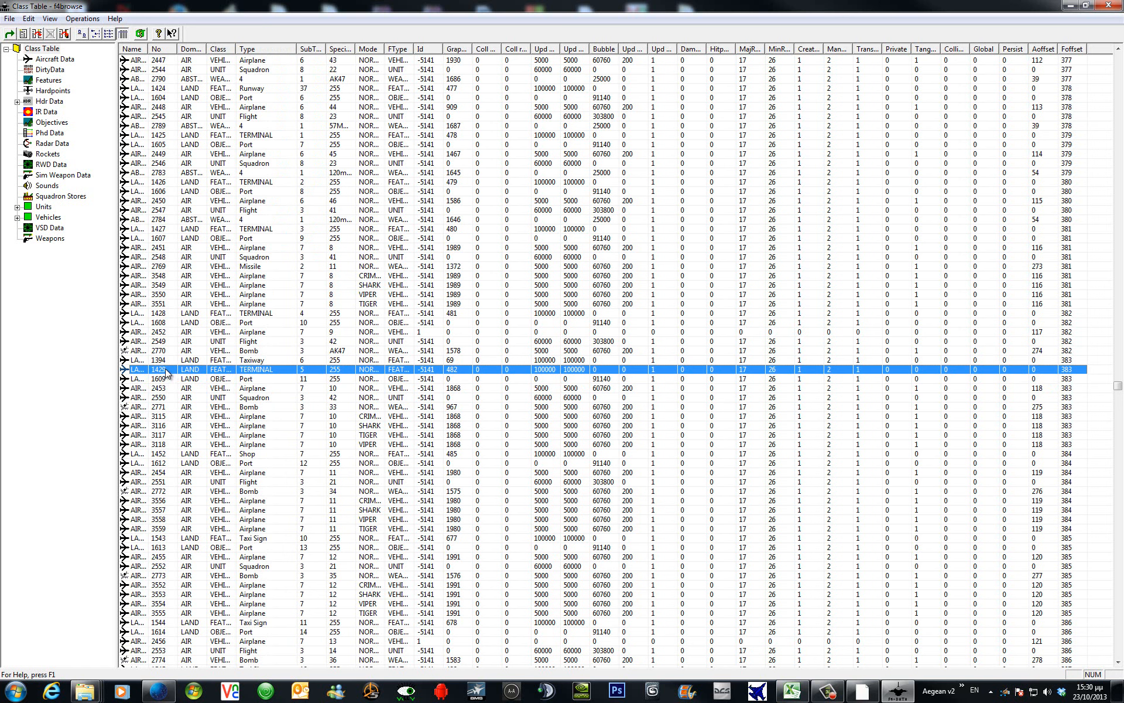
{"action": "right_click", "coordinate": [273, 371]}
{"action": "left_click", "coordinate": [304, 405]}
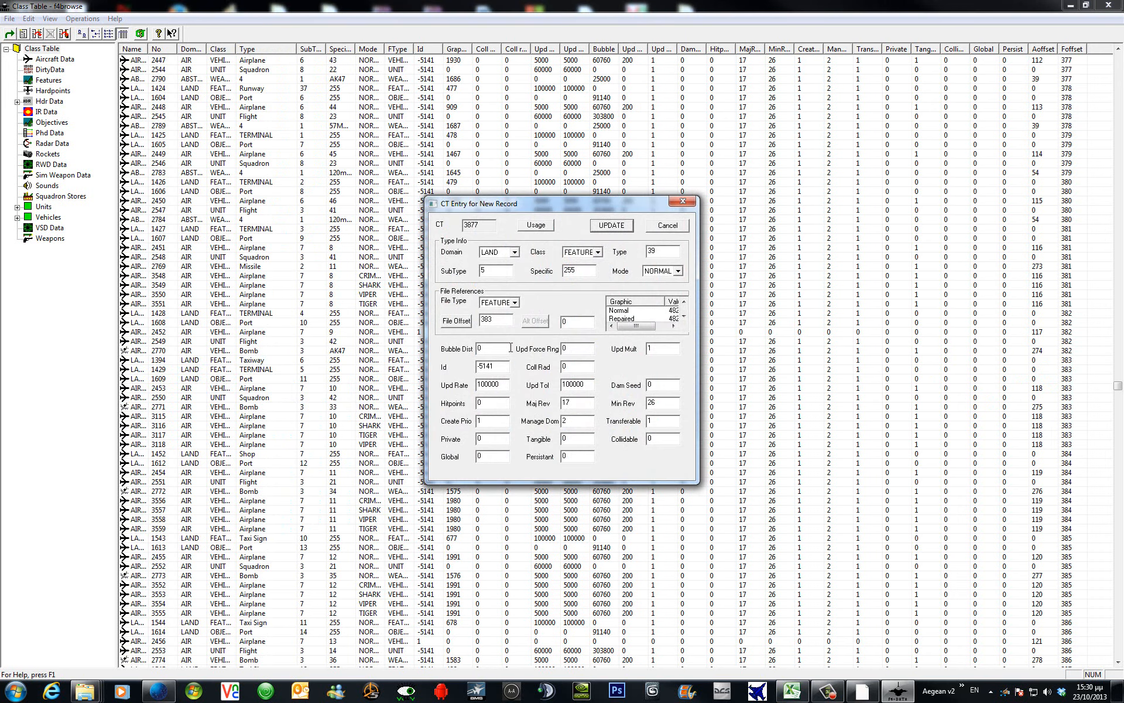
{"action": "left_click", "coordinate": [611, 225]}
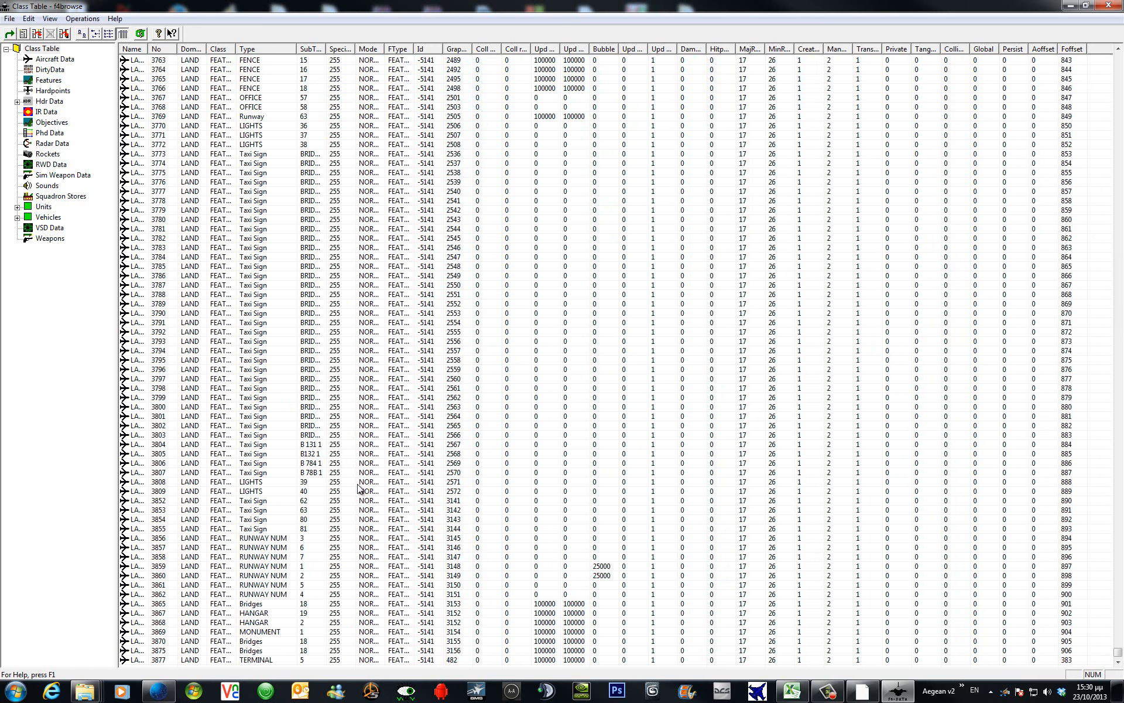
{"action": "left_click", "coordinate": [346, 660]}
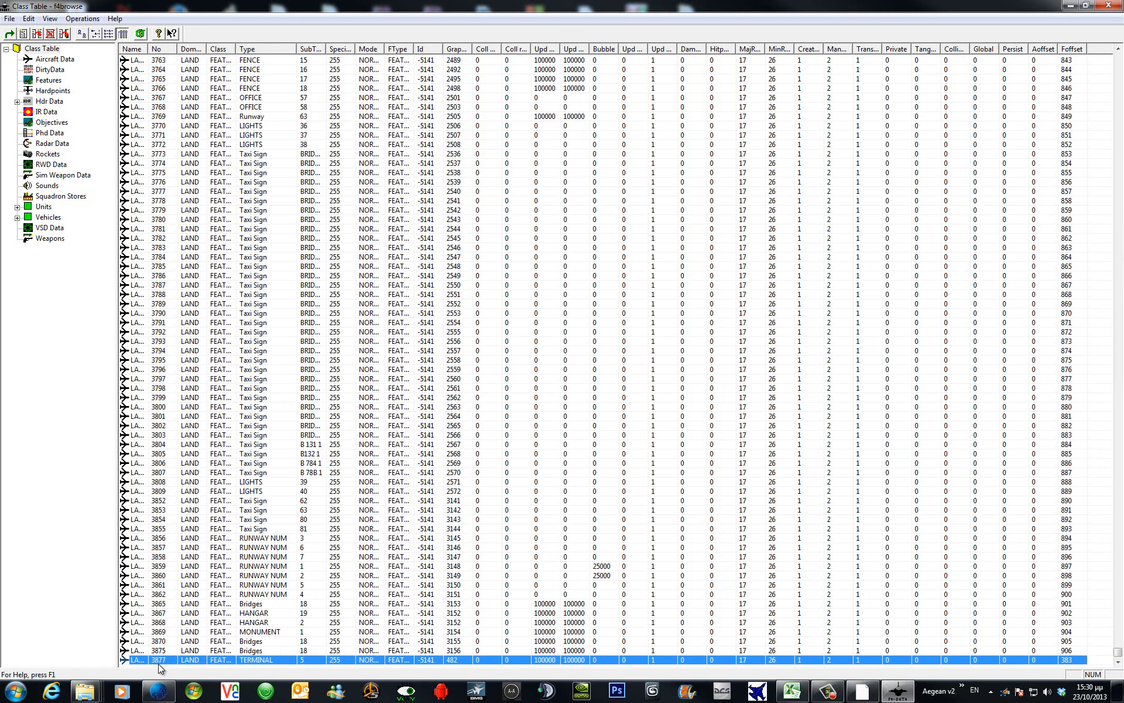
{"action": "left_click", "coordinate": [49, 80]}
{"action": "scroll", "coordinate": [414, 552], "scroll_direction": "down", "scroll_amount": 20}
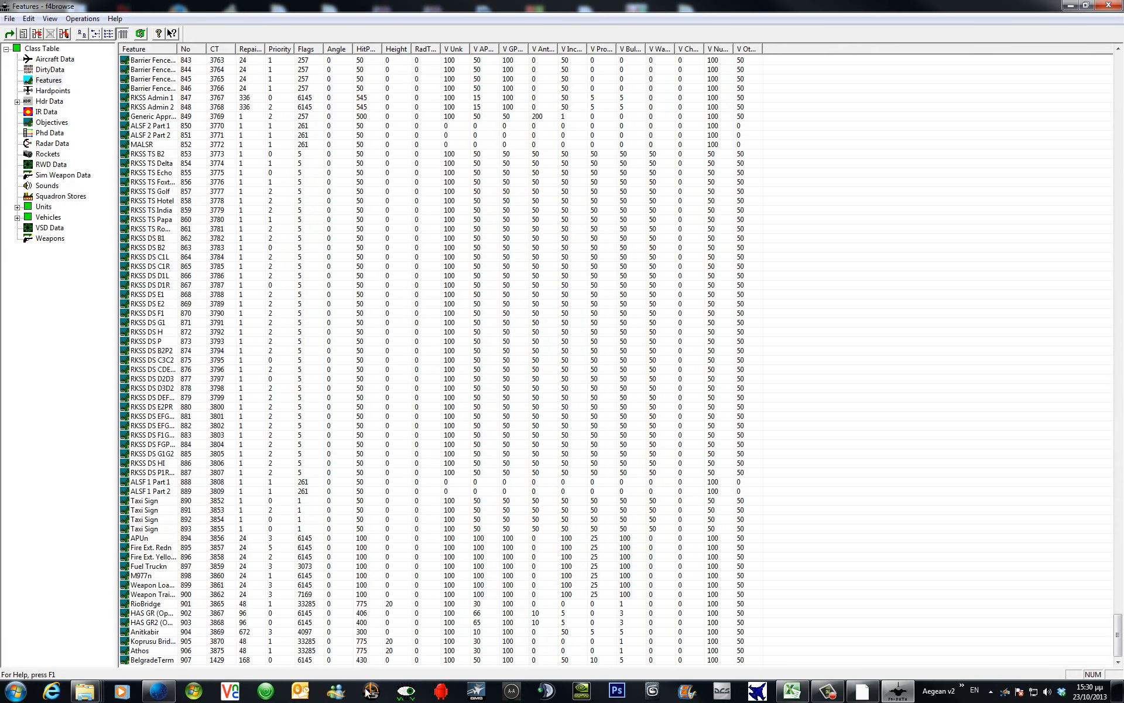
{"action": "left_click", "coordinate": [196, 661]}
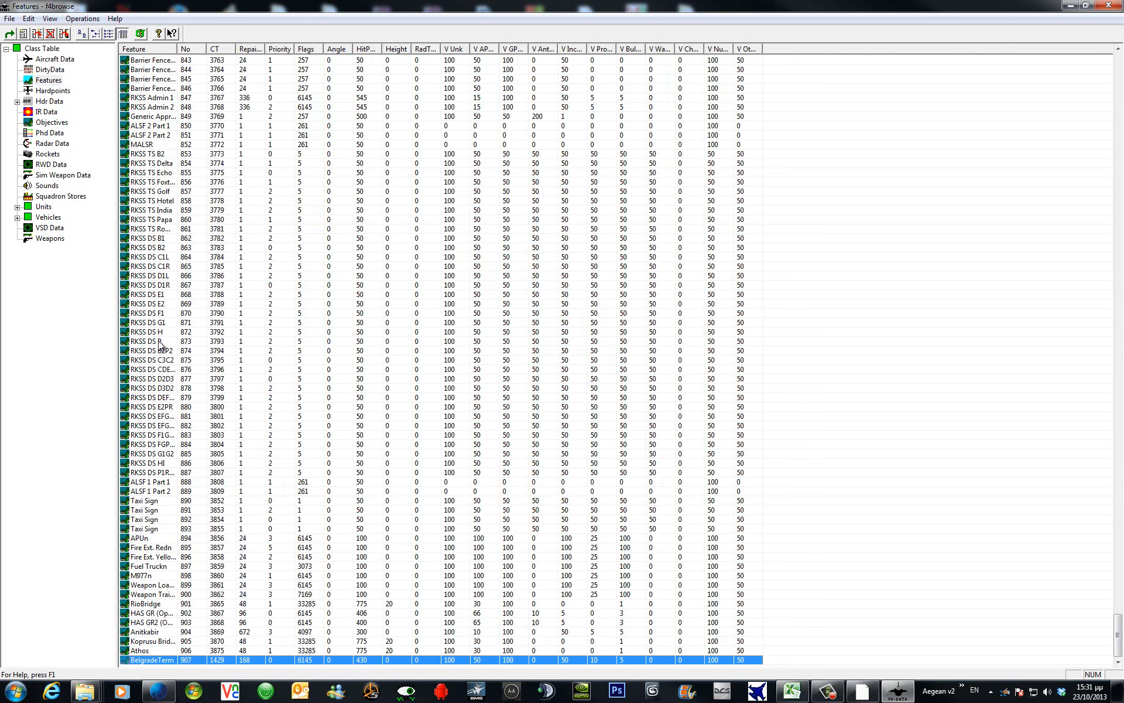
{"action": "left_click", "coordinate": [41, 50]}
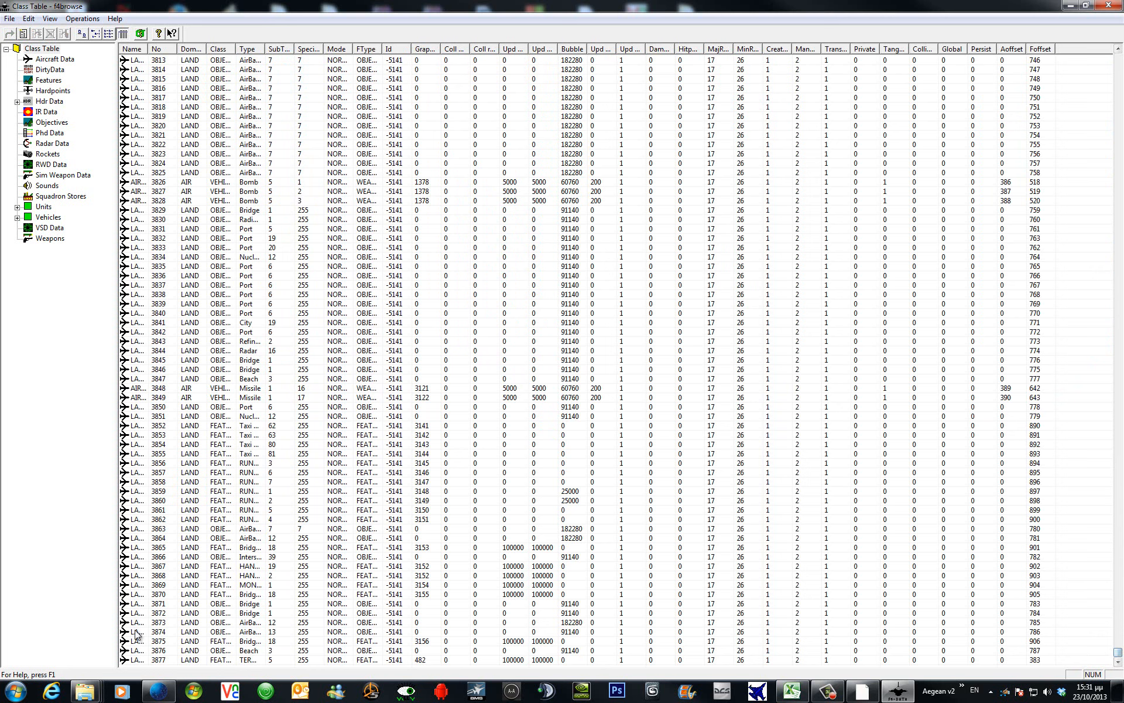
Set class entry 3877's File Offset to 907.
{"action": "double_click", "coordinate": [185, 662]}
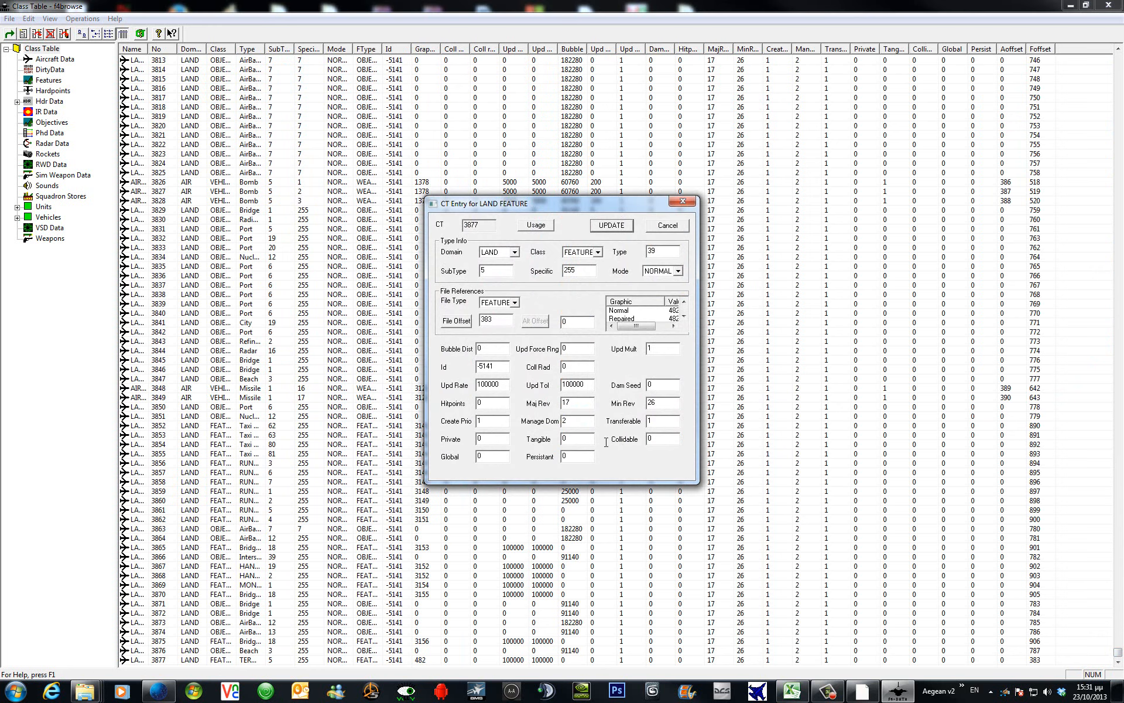
{"action": "double_click", "coordinate": [500, 320]}
{"action": "type", "text": "907"}
Give feature 907 BelgradeTerm CT record 3877 and save it.
{"action": "left_click", "coordinate": [456, 321]}
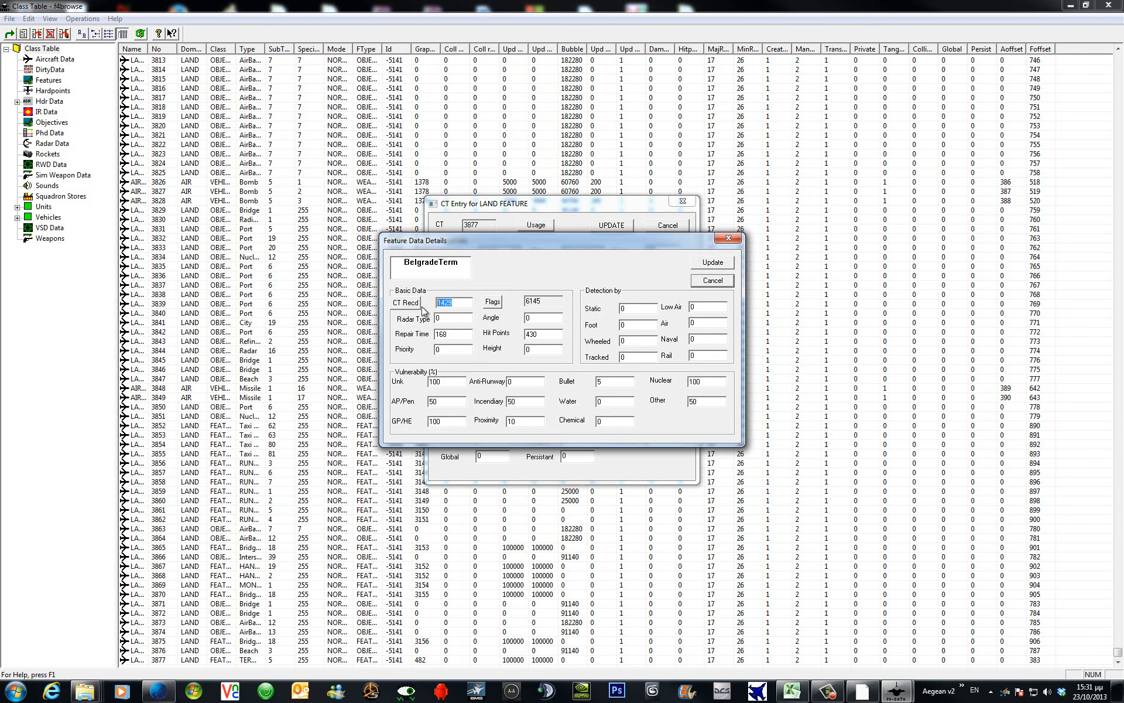
{"action": "type", "text": "3877"}
{"action": "key", "text": "alt+Tab"}
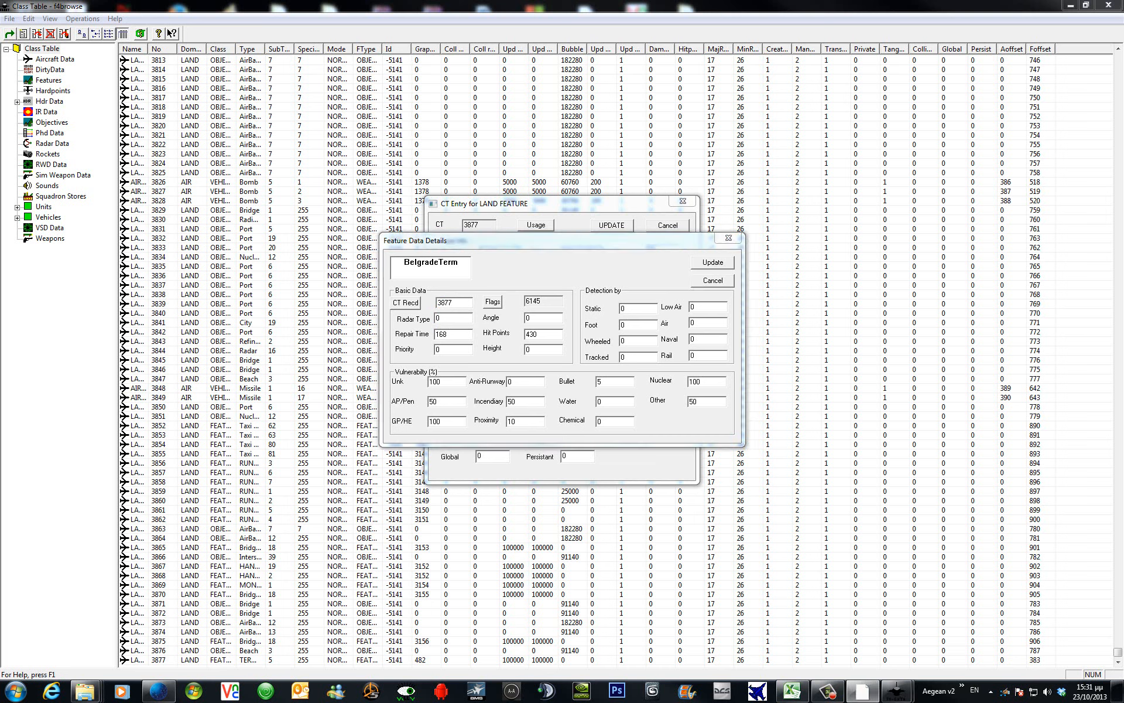
{"action": "left_click", "coordinate": [718, 263]}
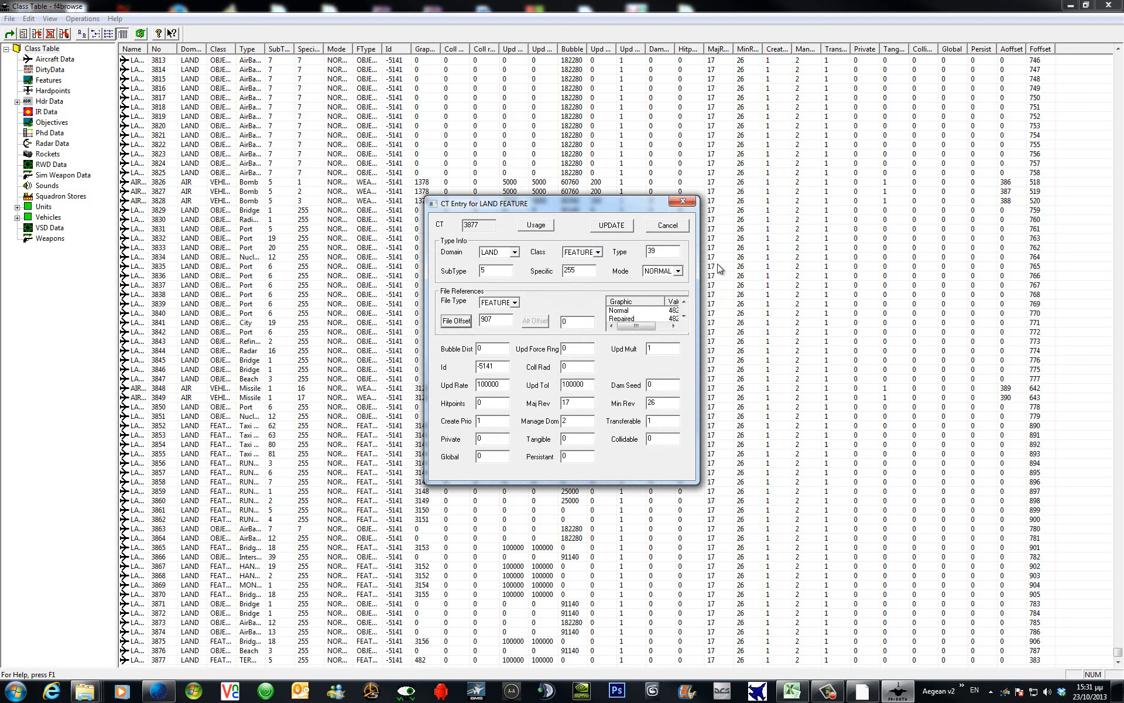
Save class entry 3877 with offset 907 and return to the Features table.
{"action": "left_click", "coordinate": [609, 227]}
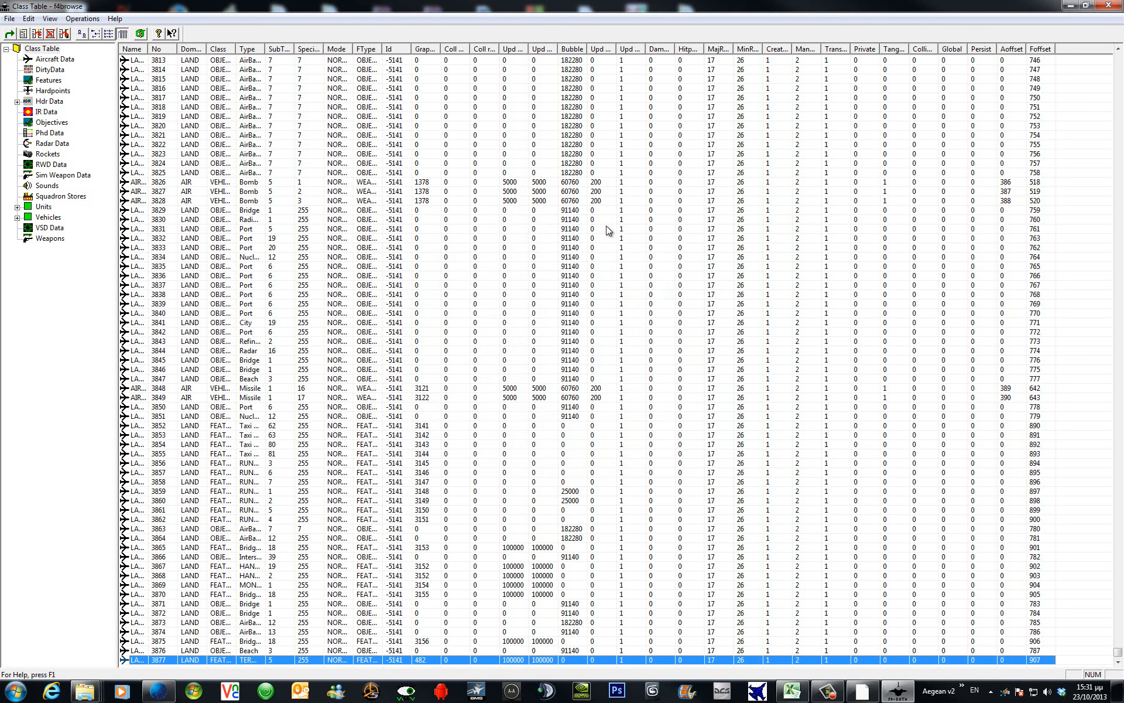
{"action": "left_click", "coordinate": [389, 529]}
{"action": "left_click", "coordinate": [49, 81]}
{"action": "scroll", "coordinate": [221, 604], "scroll_direction": "down", "scroll_amount": 20}
Check that BelgradeTerm shows CT 3877 in the Features table, then close F4browse.
{"action": "scroll", "coordinate": [221, 599], "scroll_direction": "up", "scroll_amount": 20}
{"action": "scroll", "coordinate": [221, 603], "scroll_direction": "down", "scroll_amount": 20}
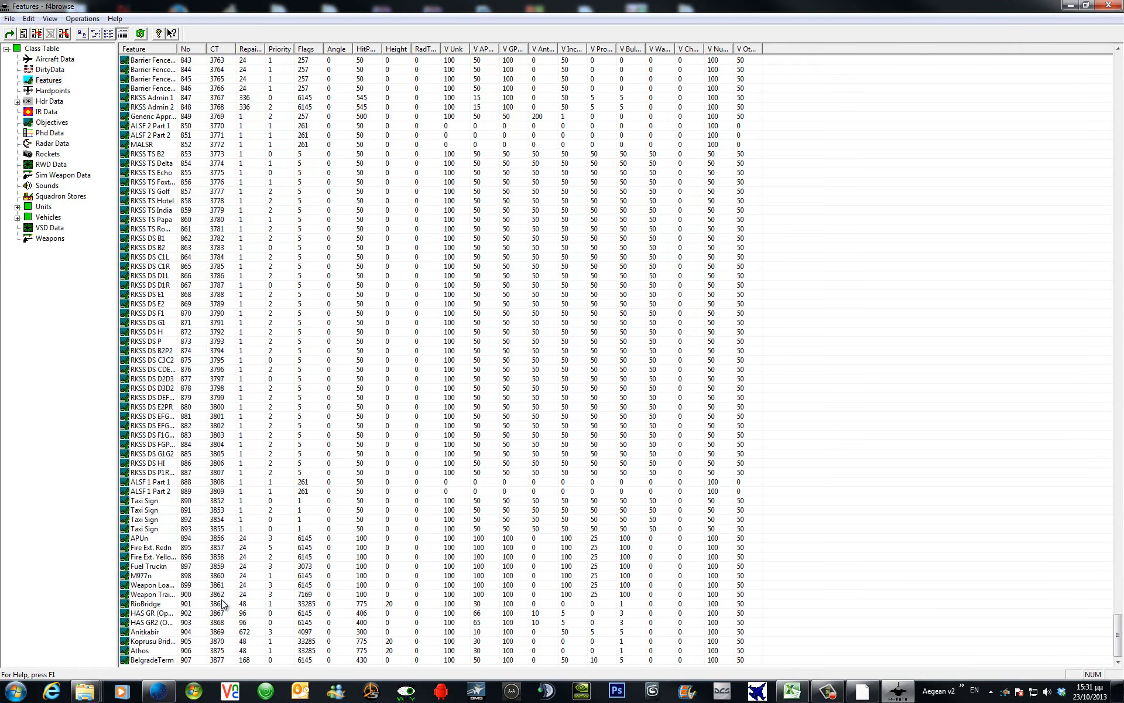
{"action": "left_click", "coordinate": [1108, 6]}
Launch LOD Editor and load the KoreaObj.hdr object header.
{"action": "left_click", "coordinate": [963, 690]}
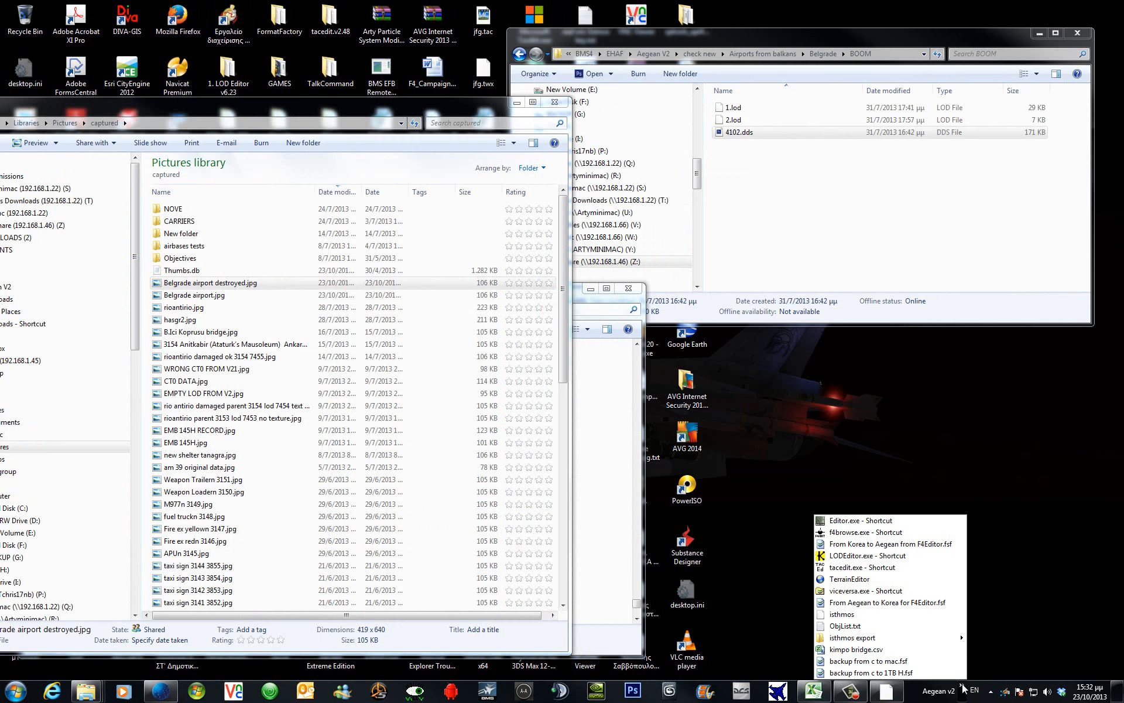
{"action": "left_click", "coordinate": [895, 557]}
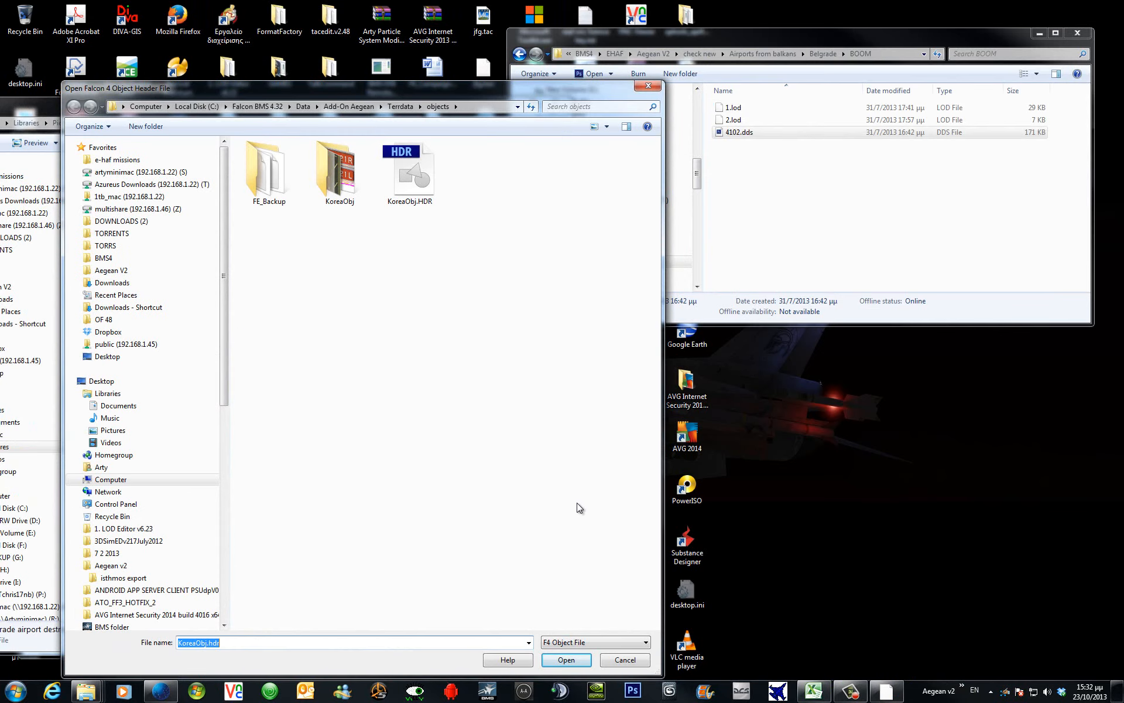
{"action": "left_click", "coordinate": [566, 659]}
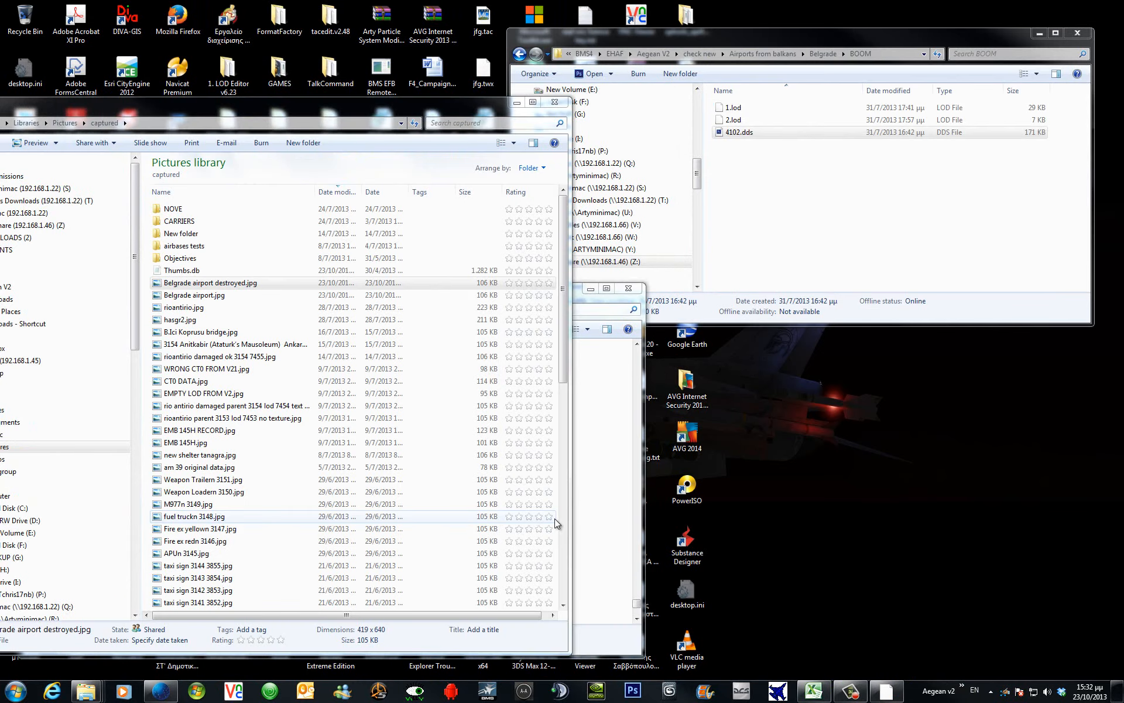
List the Features and select 3877 BelgradeTerm at the bottom.
{"action": "left_click", "coordinate": [547, 256]}
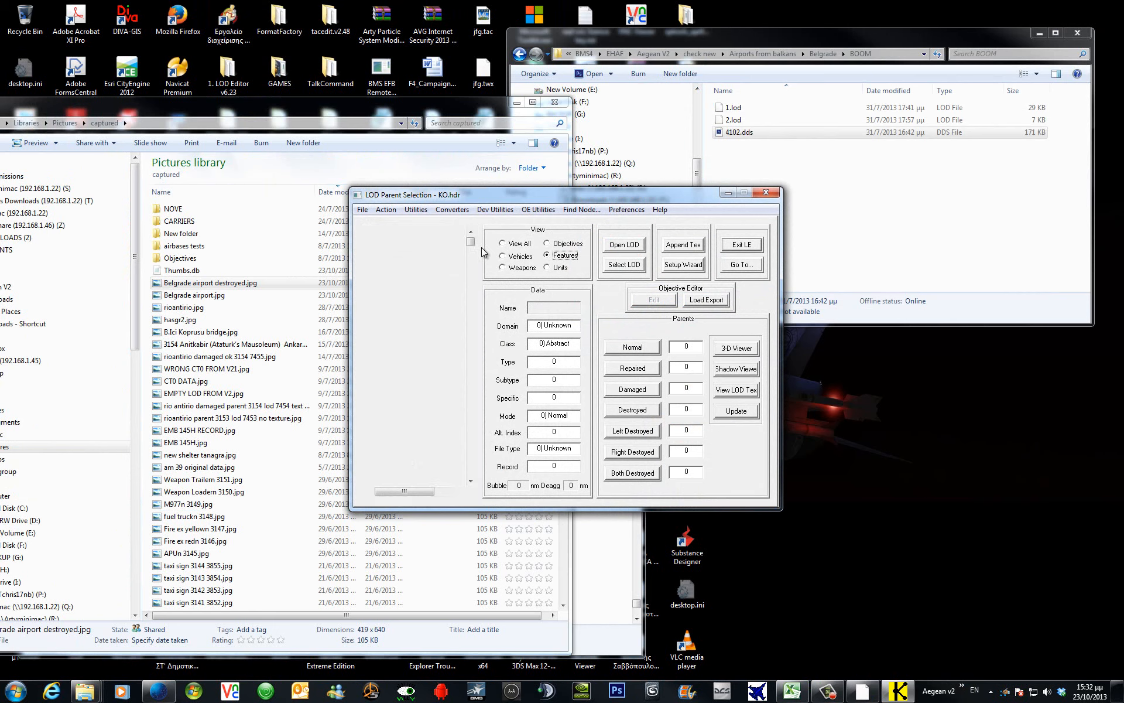
{"action": "left_click", "coordinate": [471, 375]}
{"action": "left_click_drag", "start_coordinate": [469, 371], "coordinate": [473, 481]}
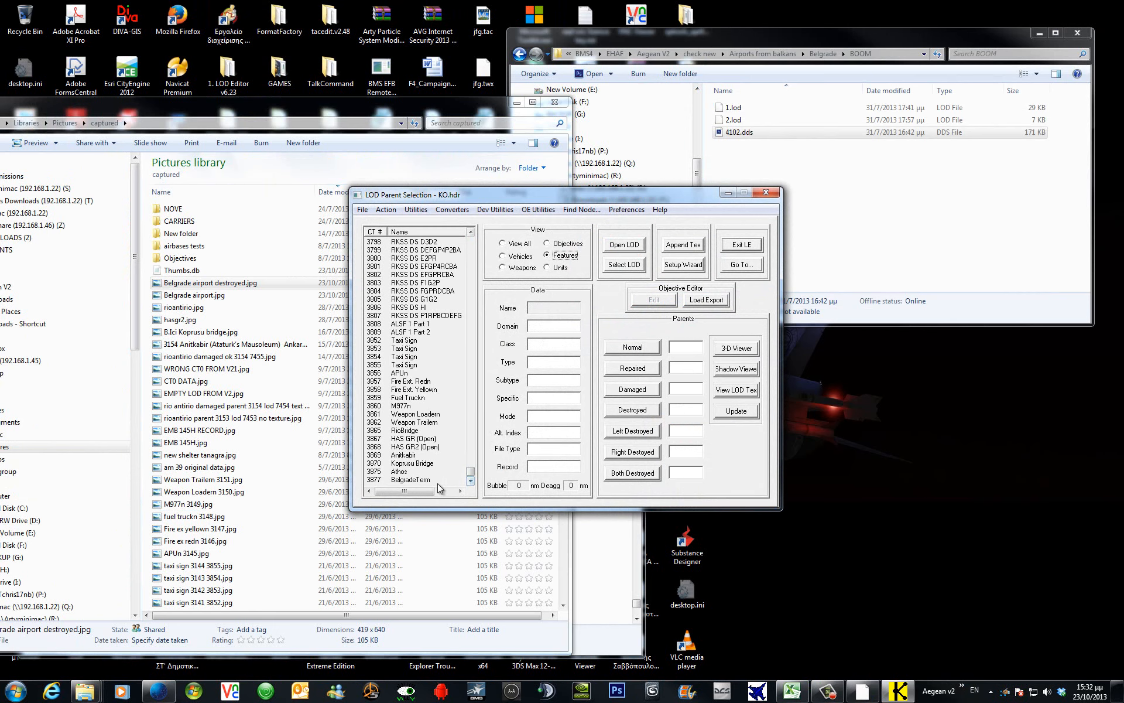
{"action": "left_click", "coordinate": [393, 479]}
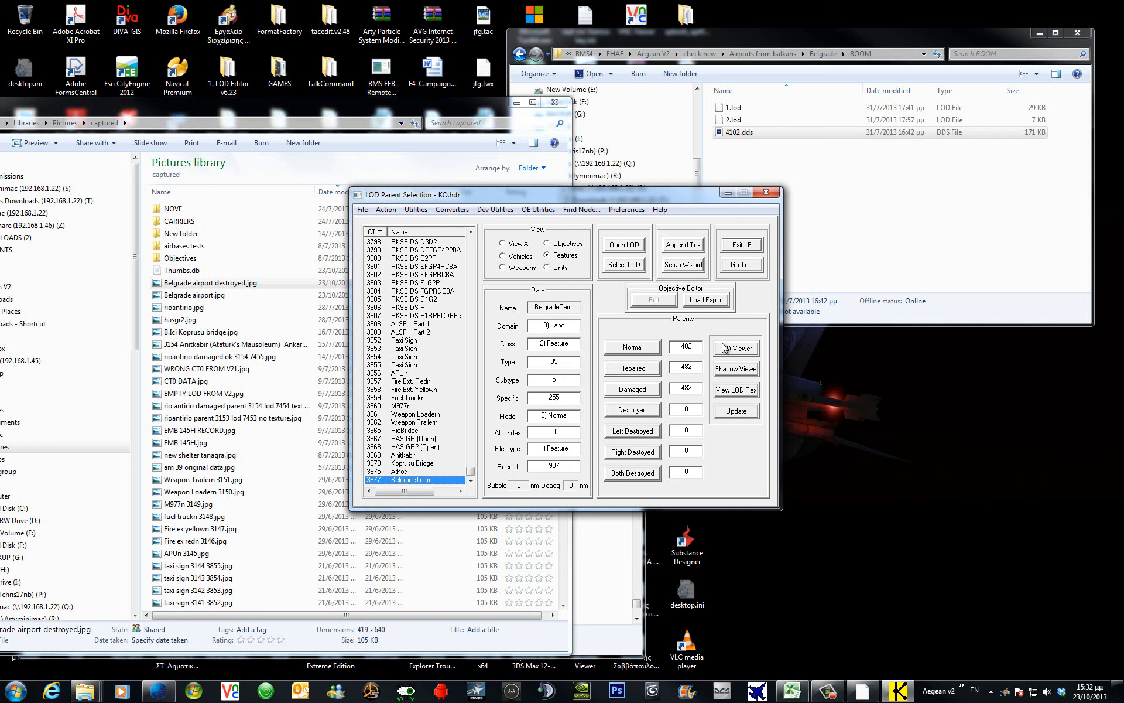
{"action": "left_click", "coordinate": [746, 349]}
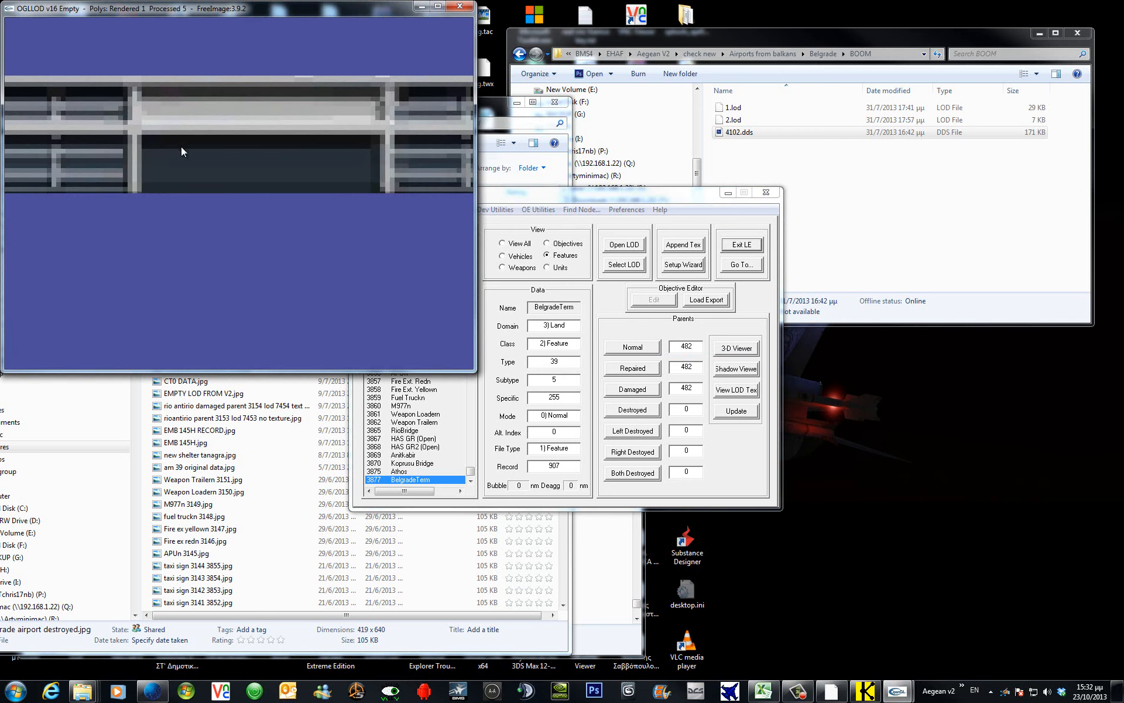
{"action": "left_click_drag", "start_coordinate": [181, 146], "coordinate": [396, 170]}
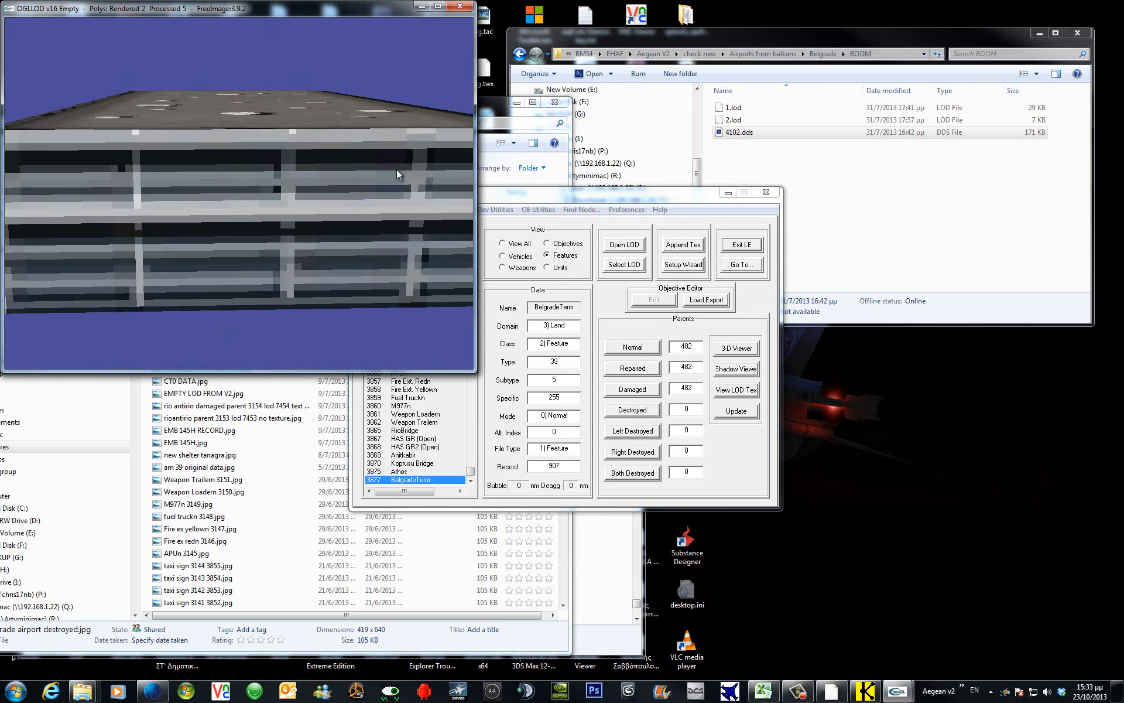
{"action": "scroll", "coordinate": [396, 170], "scroll_direction": "down", "scroll_amount": 6}
{"action": "left_click_drag", "start_coordinate": [240, 196], "coordinate": [357, 120]}
{"action": "left_click", "coordinate": [457, 8]}
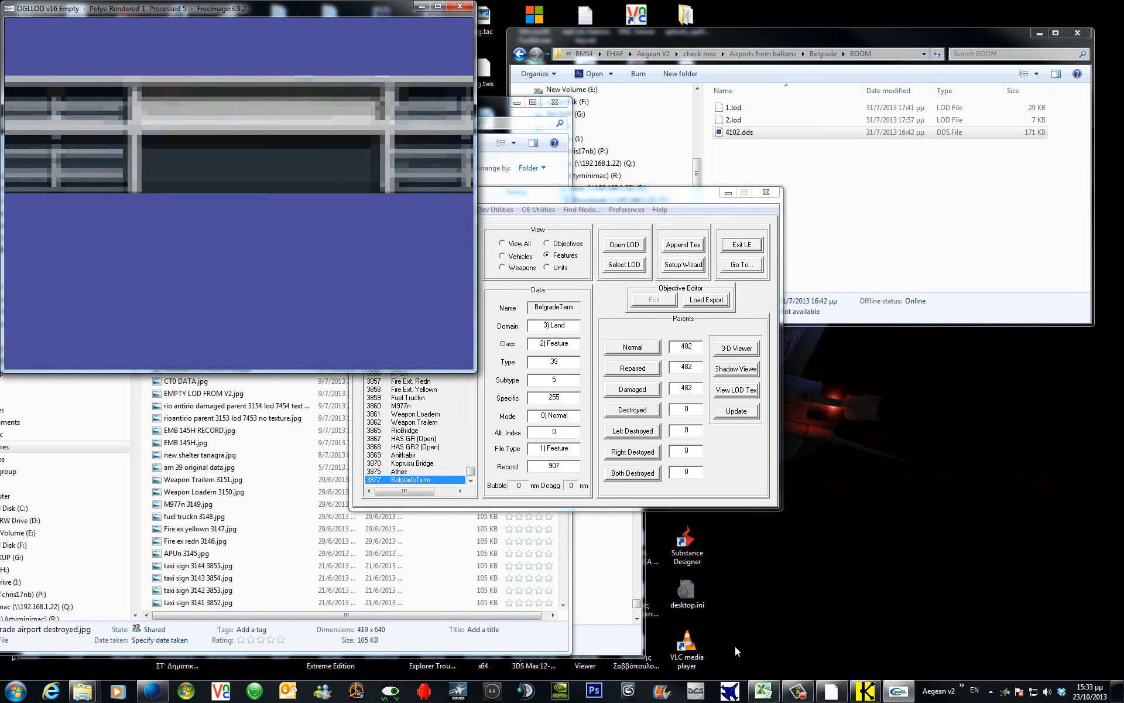
{"action": "left_click", "coordinate": [459, 6]}
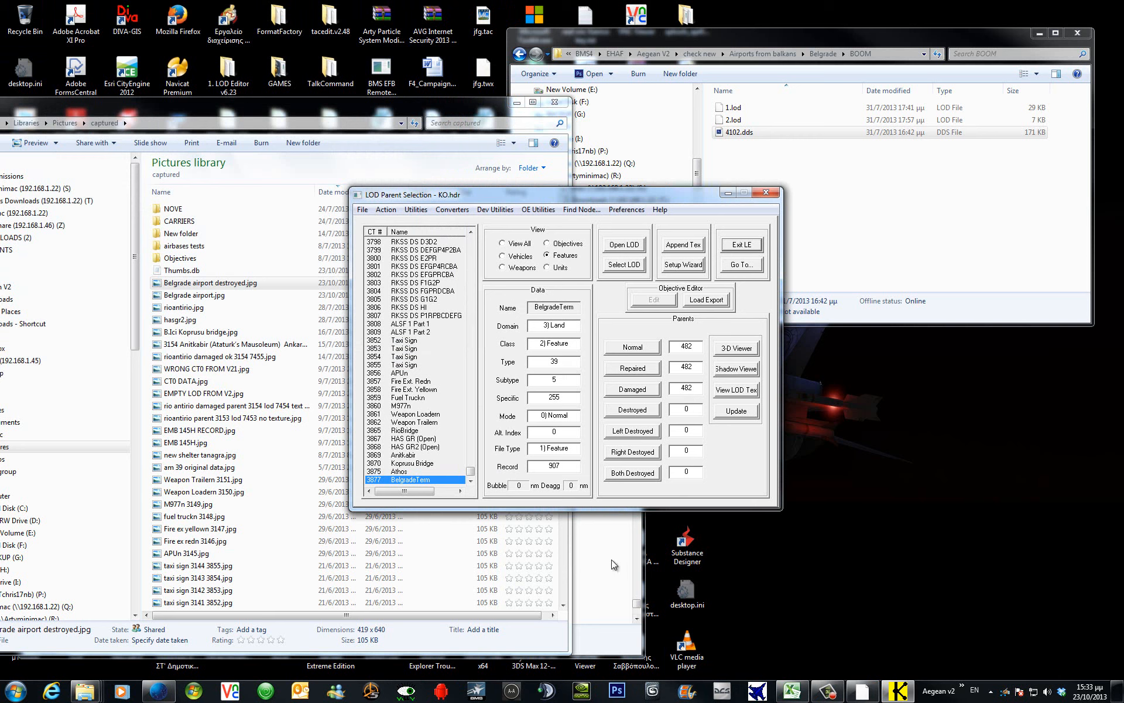
Open Belgrade airport.jpg in Photo Viewer, then bring the LOD parent window back forward.
{"action": "left_click", "coordinate": [174, 295]}
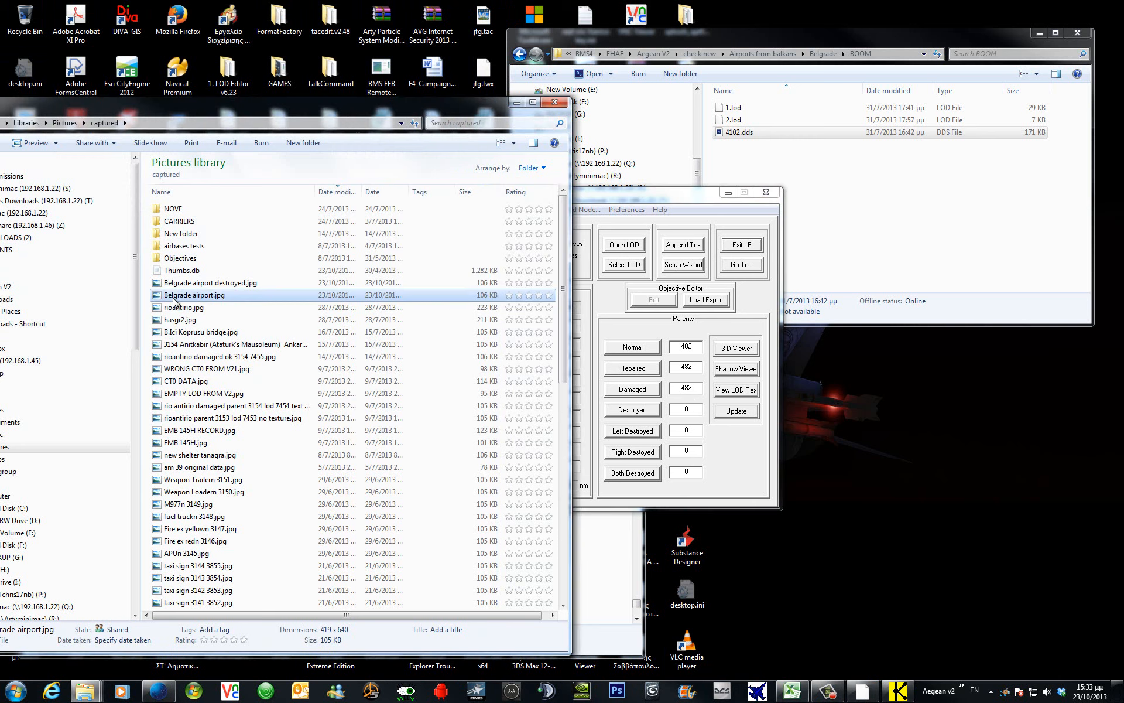
{"action": "double_click", "coordinate": [174, 300]}
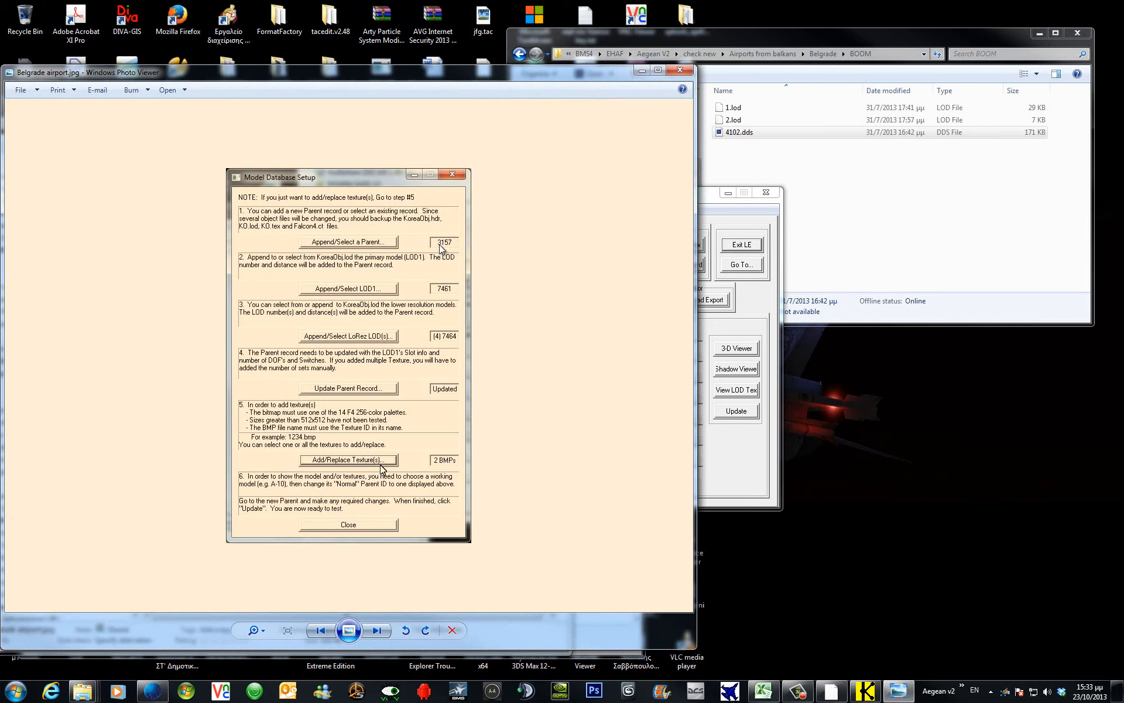
{"action": "left_click", "coordinate": [773, 317]}
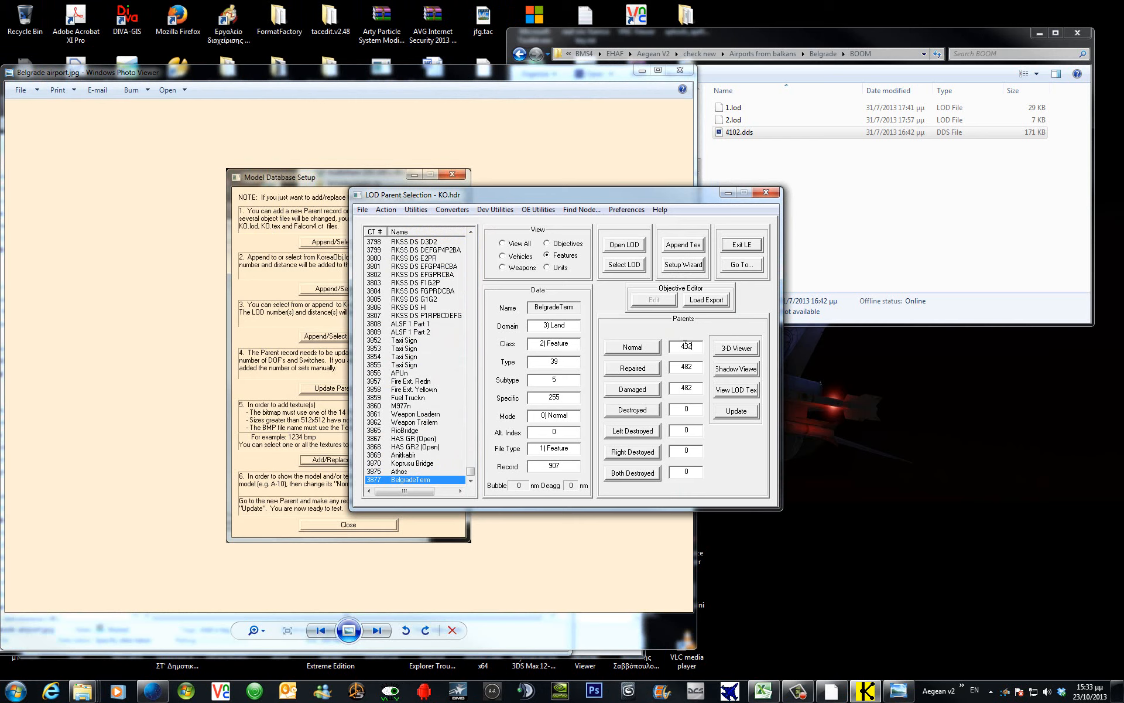
Enter 3157 as the Normal and Repaired parents, checking the Belgrade airport reference screenshots.
{"action": "double_click", "coordinate": [686, 345]}
{"action": "type", "text": "3157"}
{"action": "double_click", "coordinate": [673, 368]}
{"action": "type", "text": "31"}
{"action": "left_click", "coordinate": [679, 70]}
{"action": "double_click", "coordinate": [202, 283]}
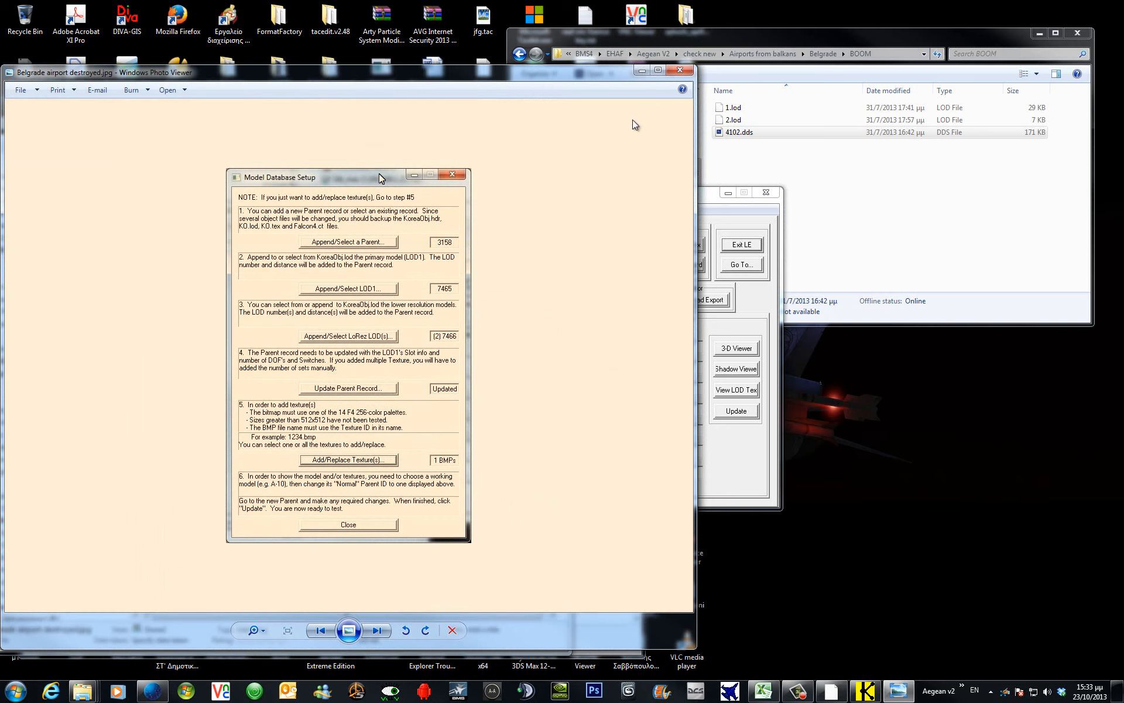
{"action": "left_click", "coordinate": [687, 74]}
Set the Damaged parent to 3158, save, and reselect BelgradeTerm to confirm the values.
{"action": "left_click", "coordinate": [700, 385]}
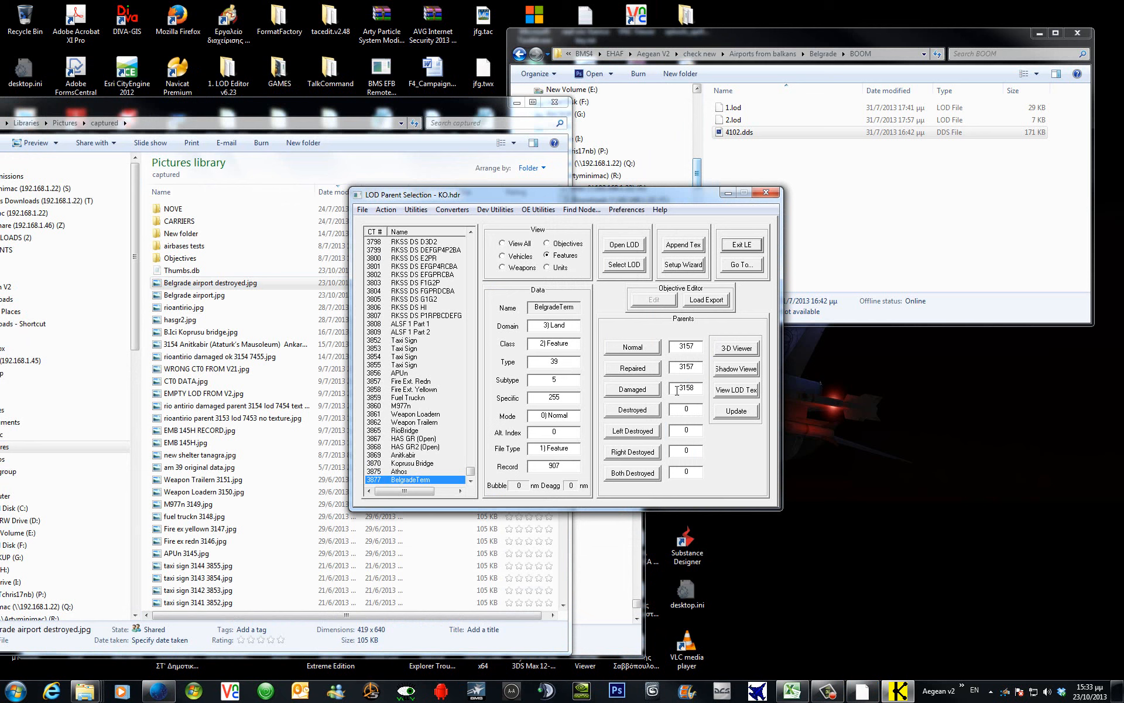
{"action": "left_click", "coordinate": [736, 412]}
{"action": "left_click", "coordinate": [417, 472]}
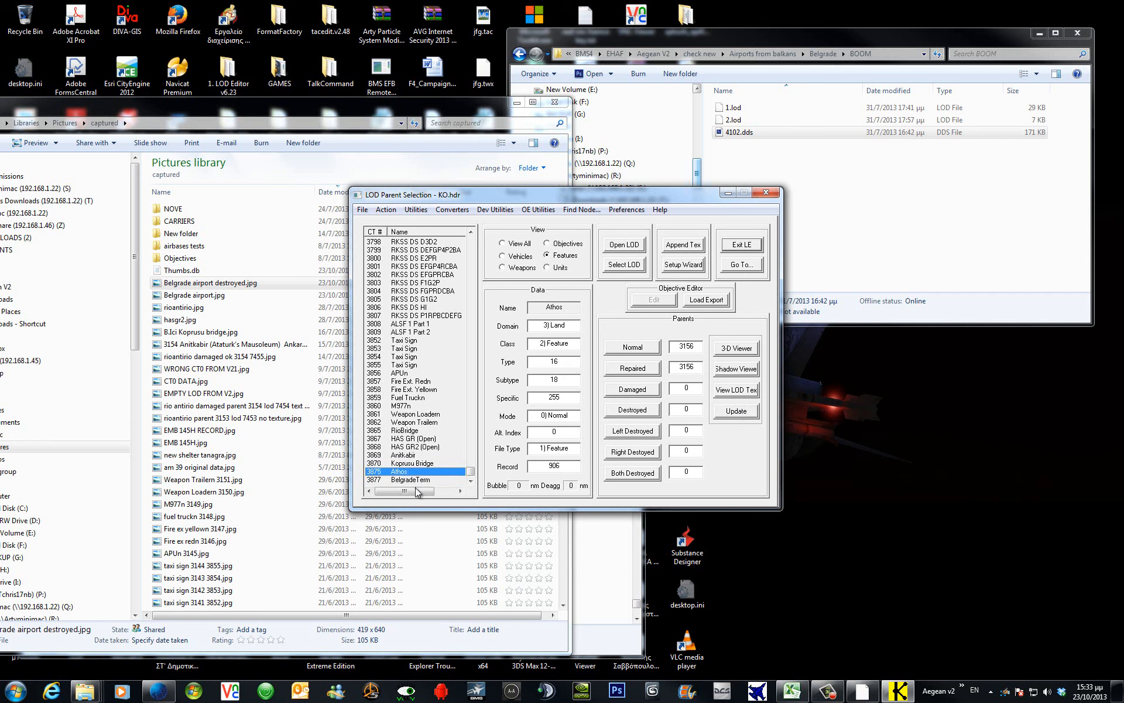
{"action": "left_click", "coordinate": [419, 480]}
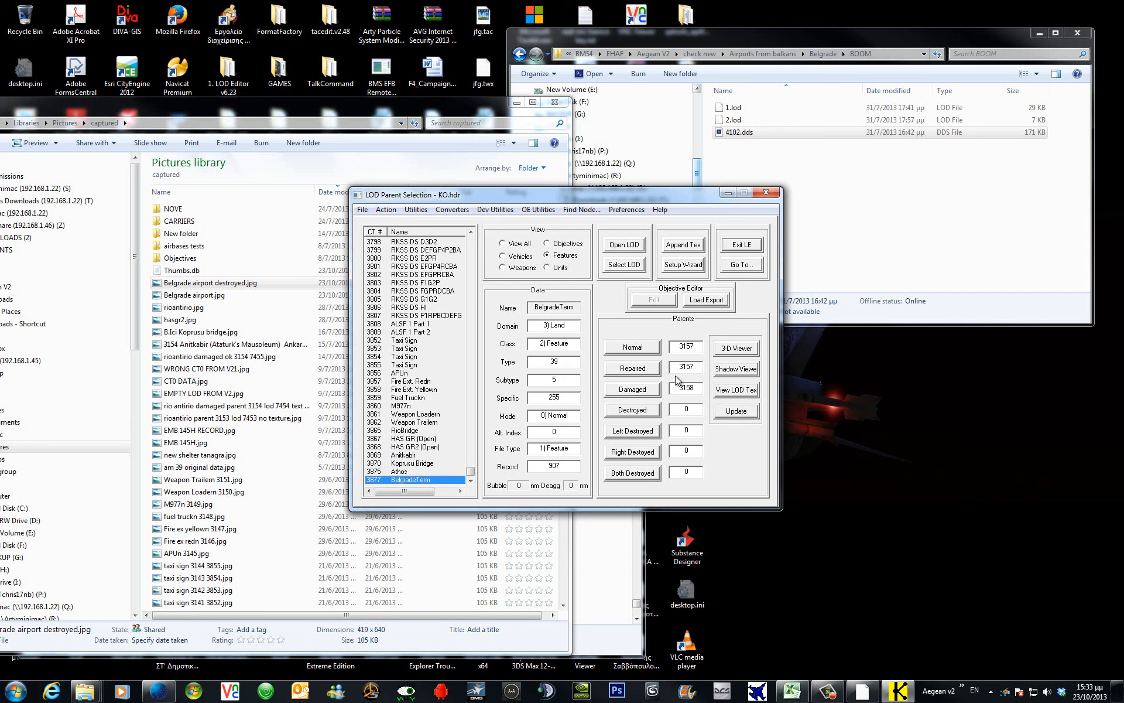
{"action": "left_click", "coordinate": [736, 350]}
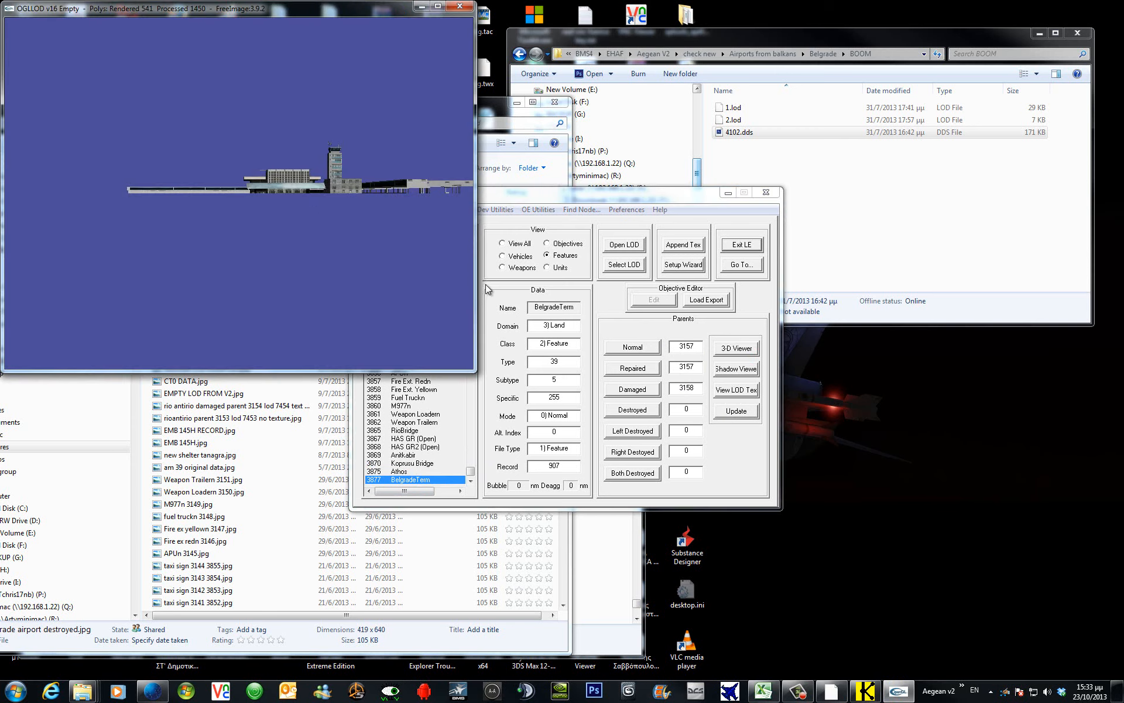
{"action": "left_click_drag", "start_coordinate": [220, 176], "coordinate": [402, 248]}
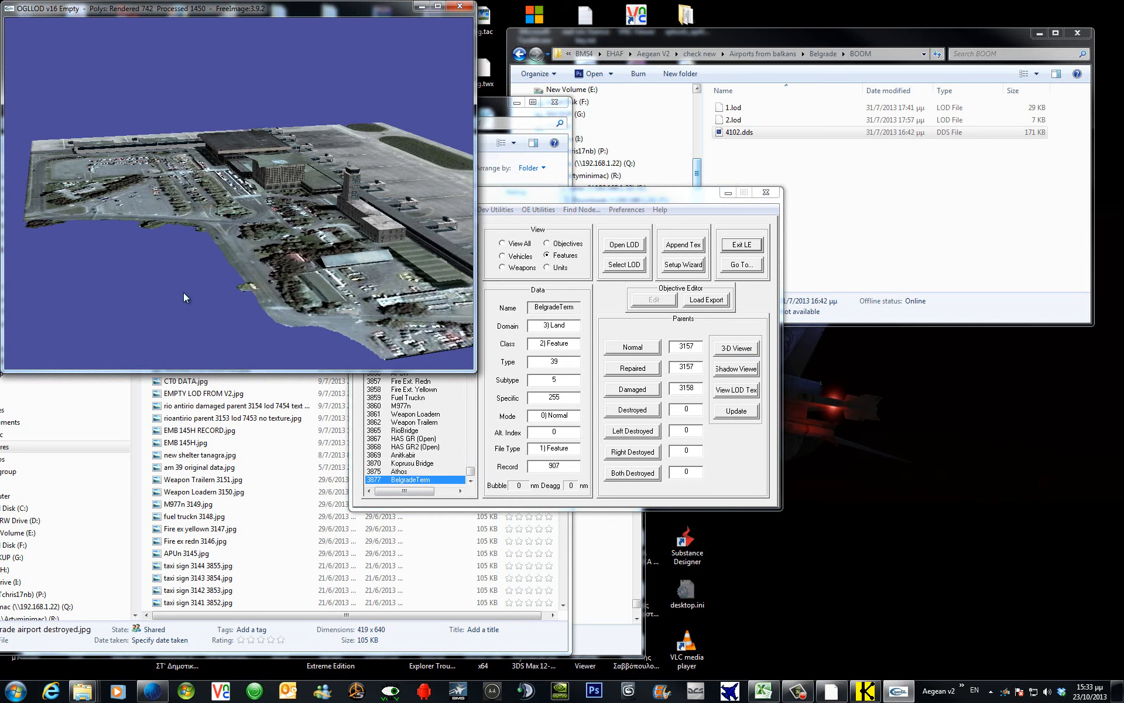
{"action": "left_click_drag", "start_coordinate": [184, 297], "coordinate": [374, 263]}
{"action": "left_click_drag", "start_coordinate": [189, 270], "coordinate": [347, 155]}
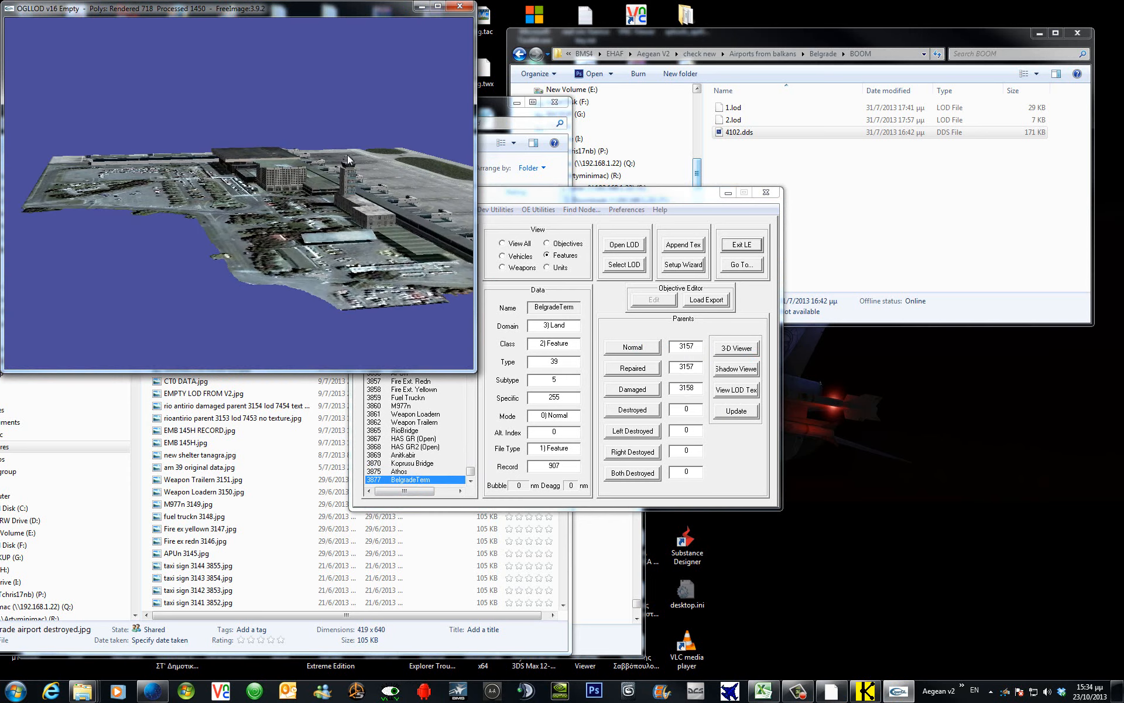
{"action": "left_click", "coordinate": [460, 6]}
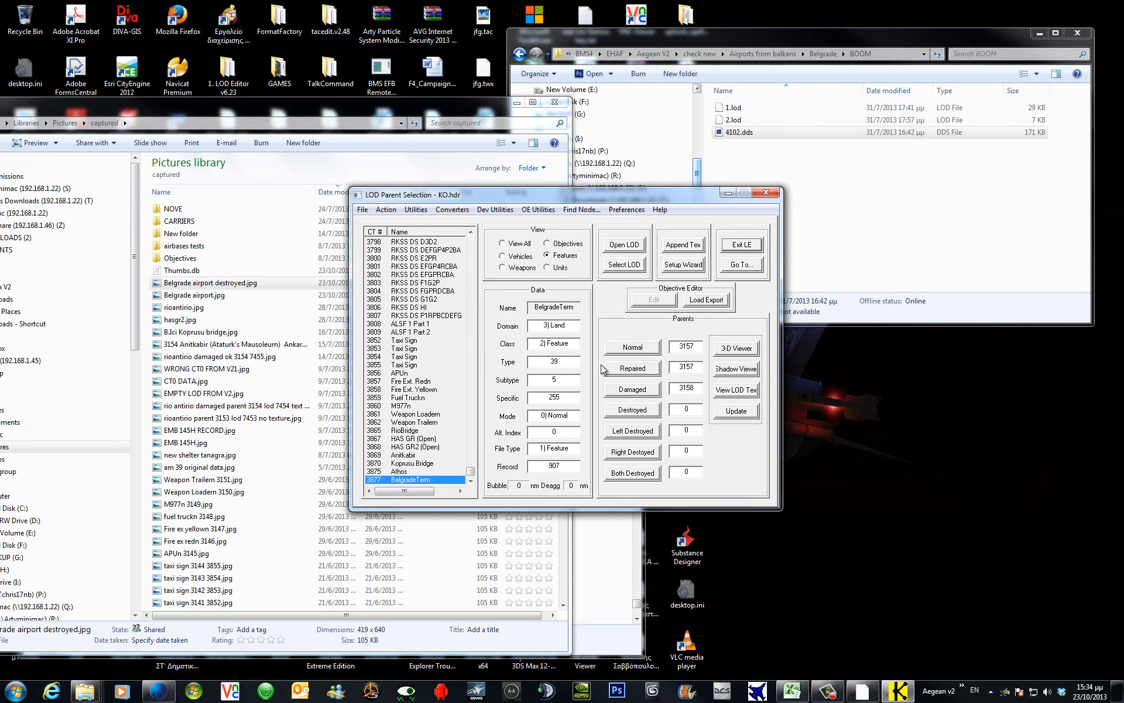
Open Normal parent 3157's data, view and orbit LOD 4 in 3D, then close it.
{"action": "left_click", "coordinate": [644, 348]}
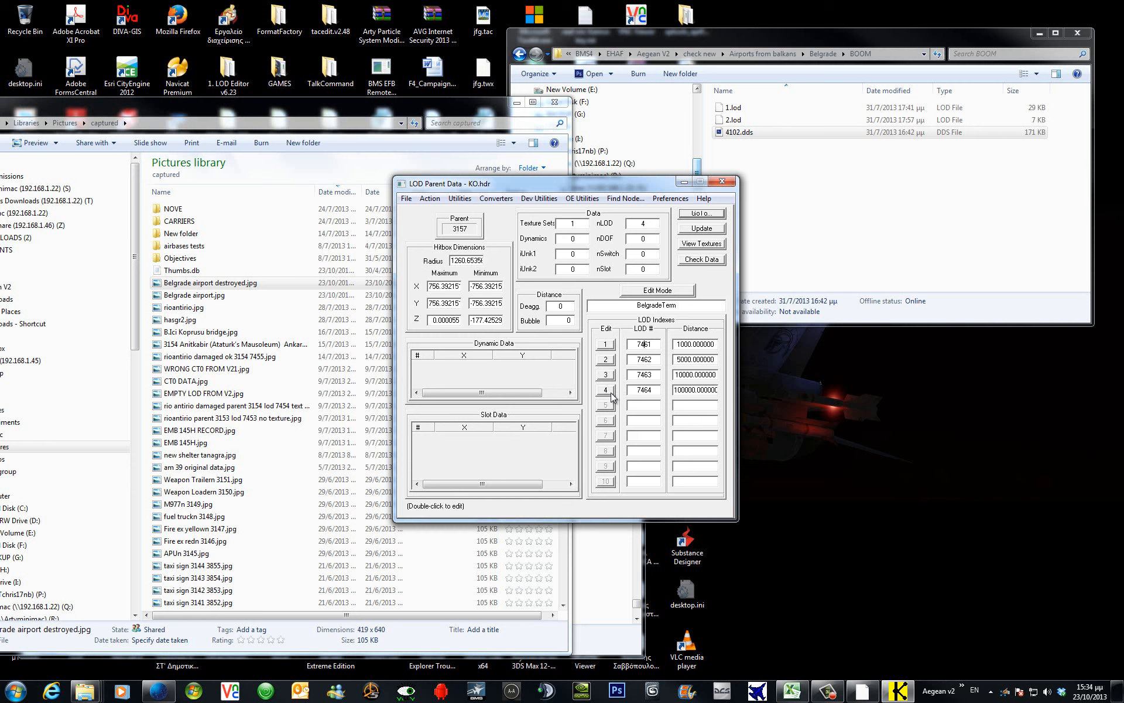
{"action": "left_click", "coordinate": [663, 291]}
{"action": "left_click", "coordinate": [663, 291]}
{"action": "left_click", "coordinate": [606, 390]}
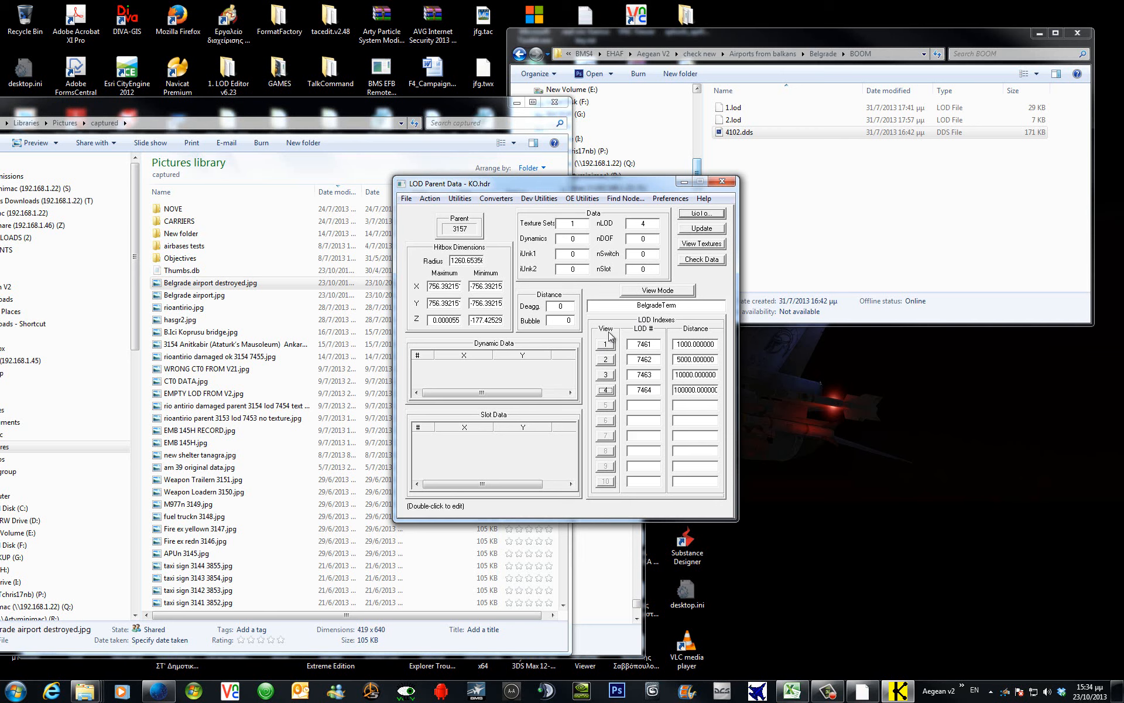
{"action": "left_click", "coordinate": [611, 390]}
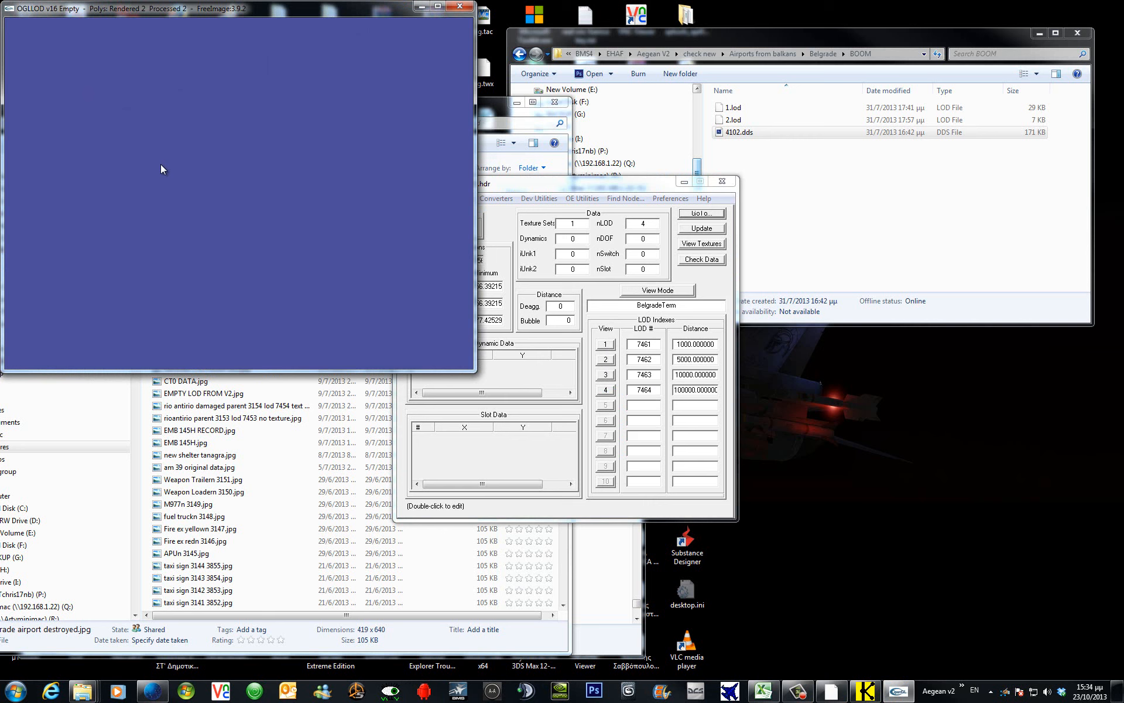
{"action": "left_click_drag", "start_coordinate": [161, 164], "coordinate": [370, 164]}
{"action": "left_click", "coordinate": [459, 7]}
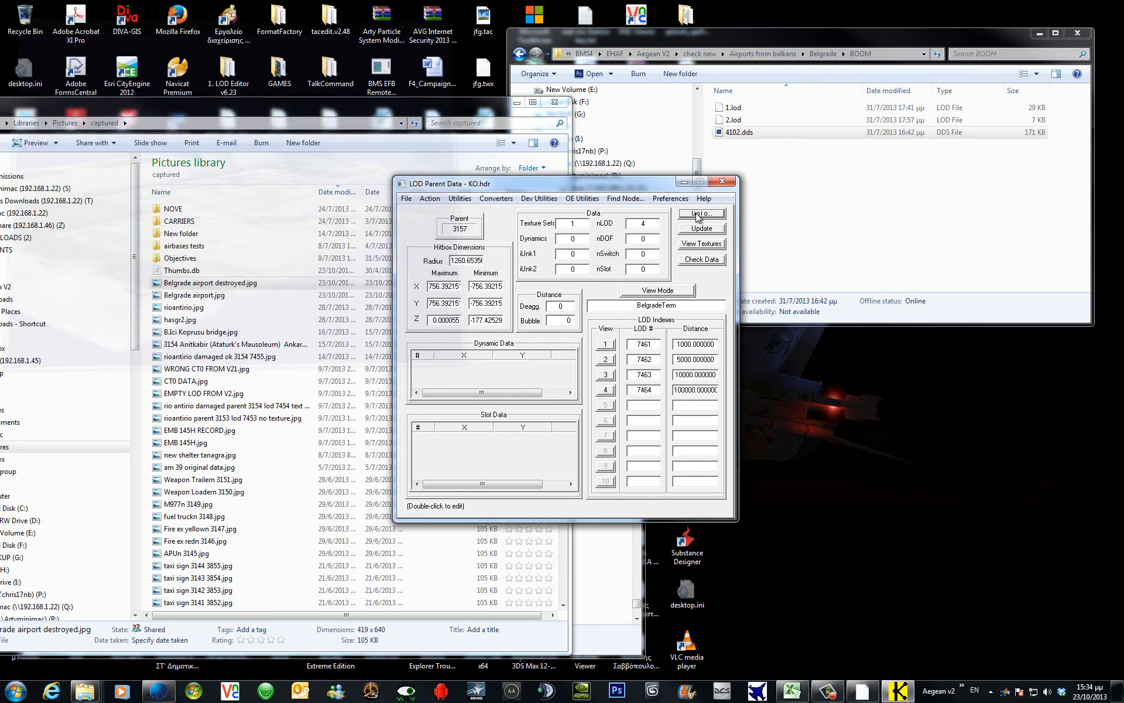
{"action": "left_click", "coordinate": [686, 213]}
Open Damaged parent 3158's data and put its LOD list in View Mode.
{"action": "left_click", "coordinate": [472, 275]}
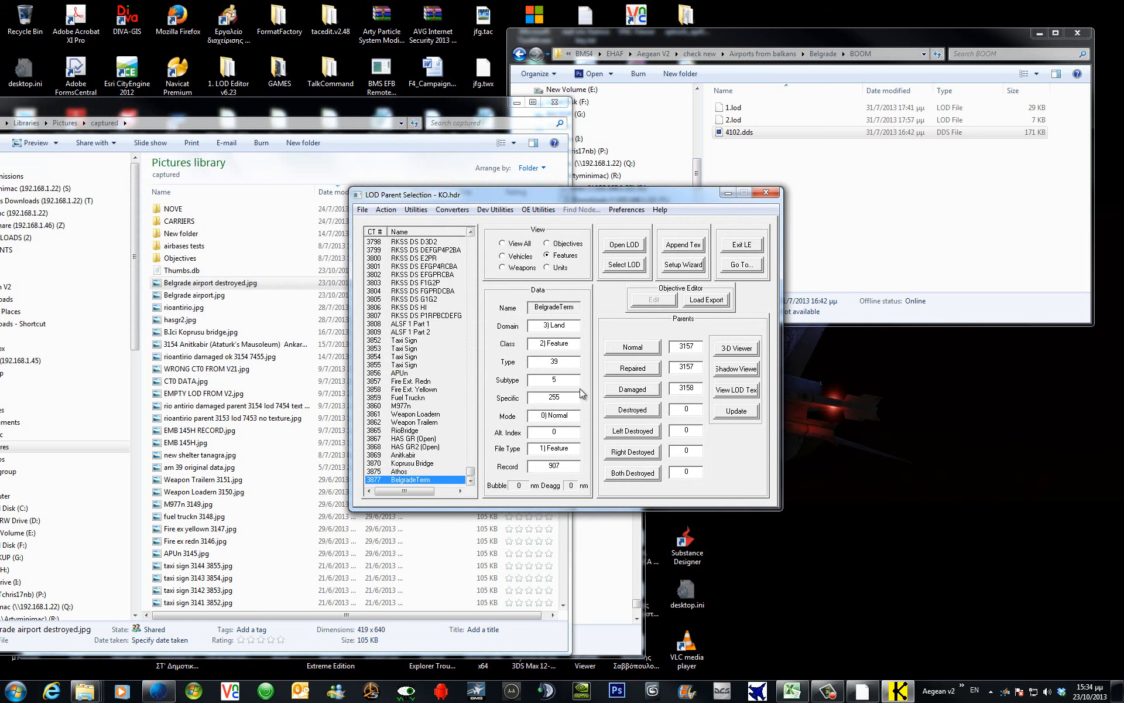
{"action": "left_click", "coordinate": [632, 389]}
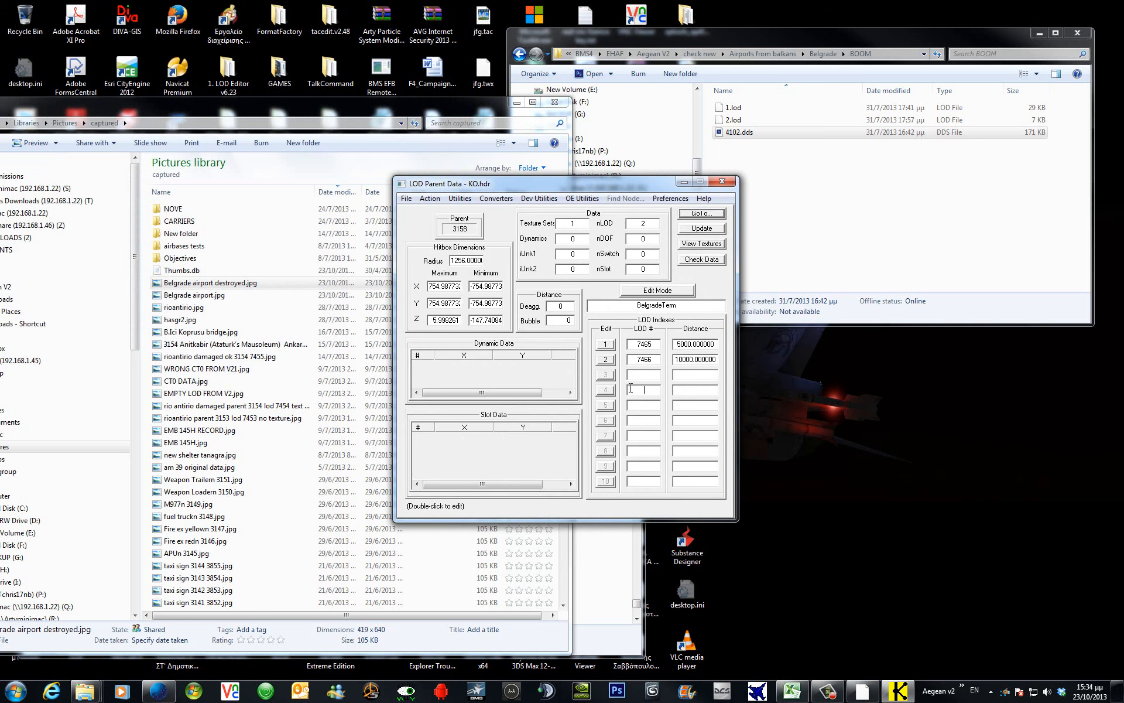
{"action": "left_click", "coordinate": [653, 290]}
{"action": "left_click", "coordinate": [653, 291]}
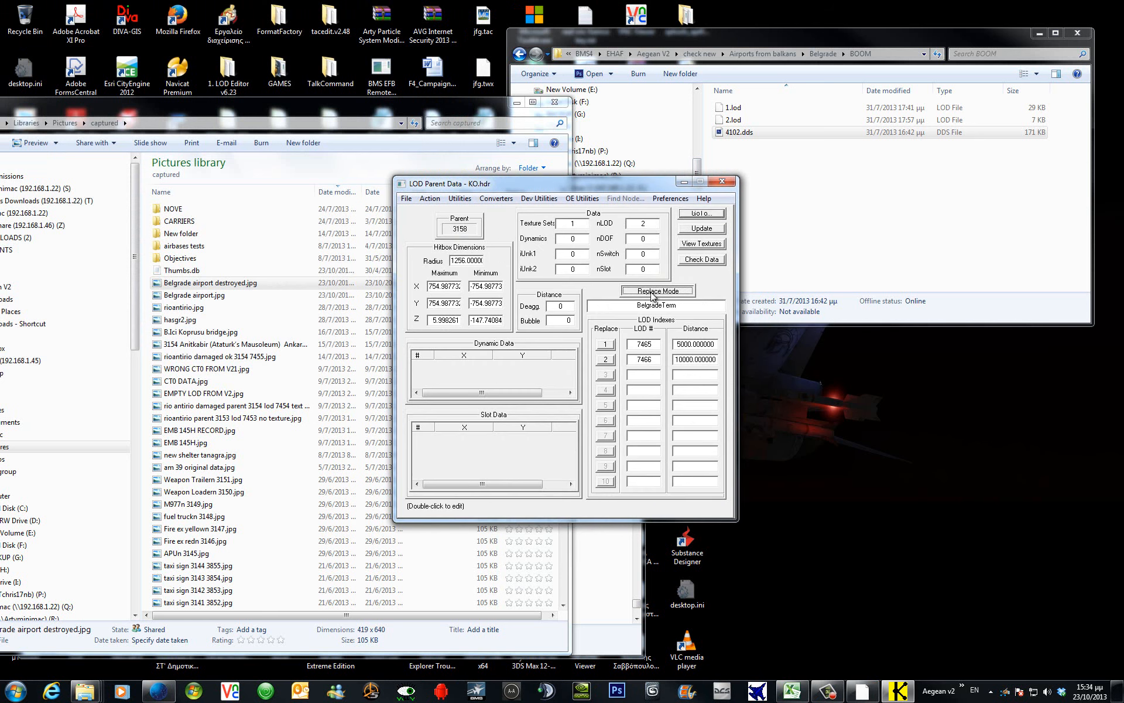
{"action": "left_click", "coordinate": [651, 292]}
{"action": "left_click", "coordinate": [651, 292]}
{"action": "left_click", "coordinate": [651, 292]}
{"action": "left_click", "coordinate": [653, 293]}
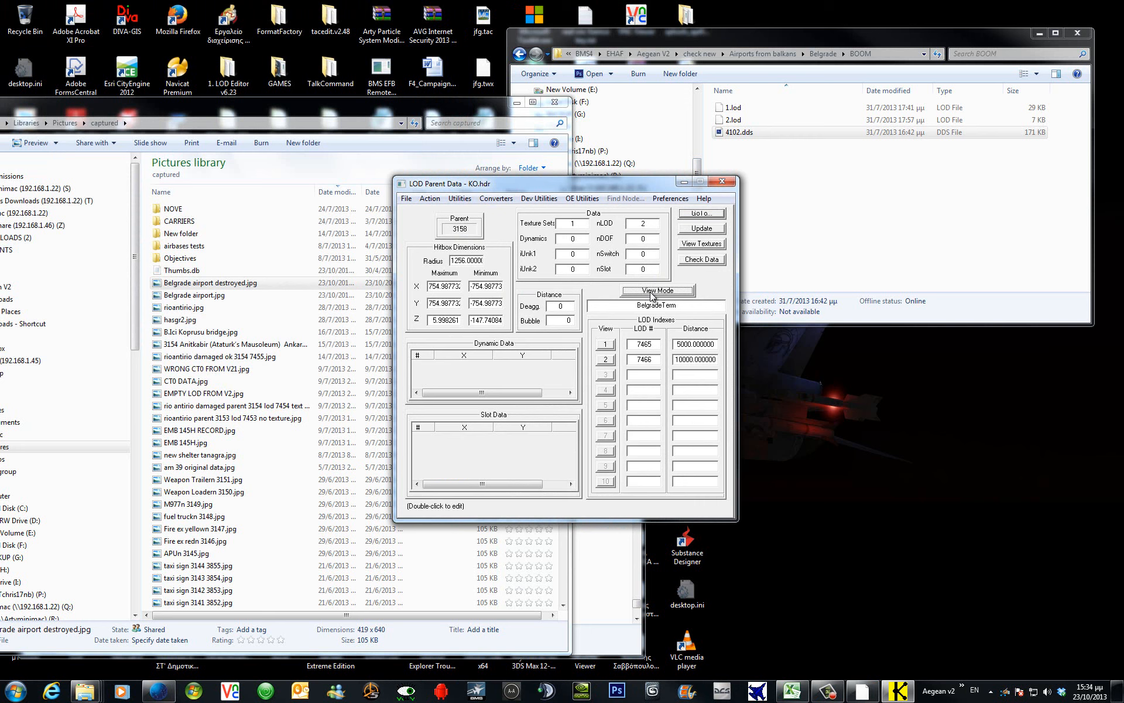
View and orbit LOD 1 of the damaged airport in 3D, then return to CT Records.
{"action": "left_click", "coordinate": [607, 345]}
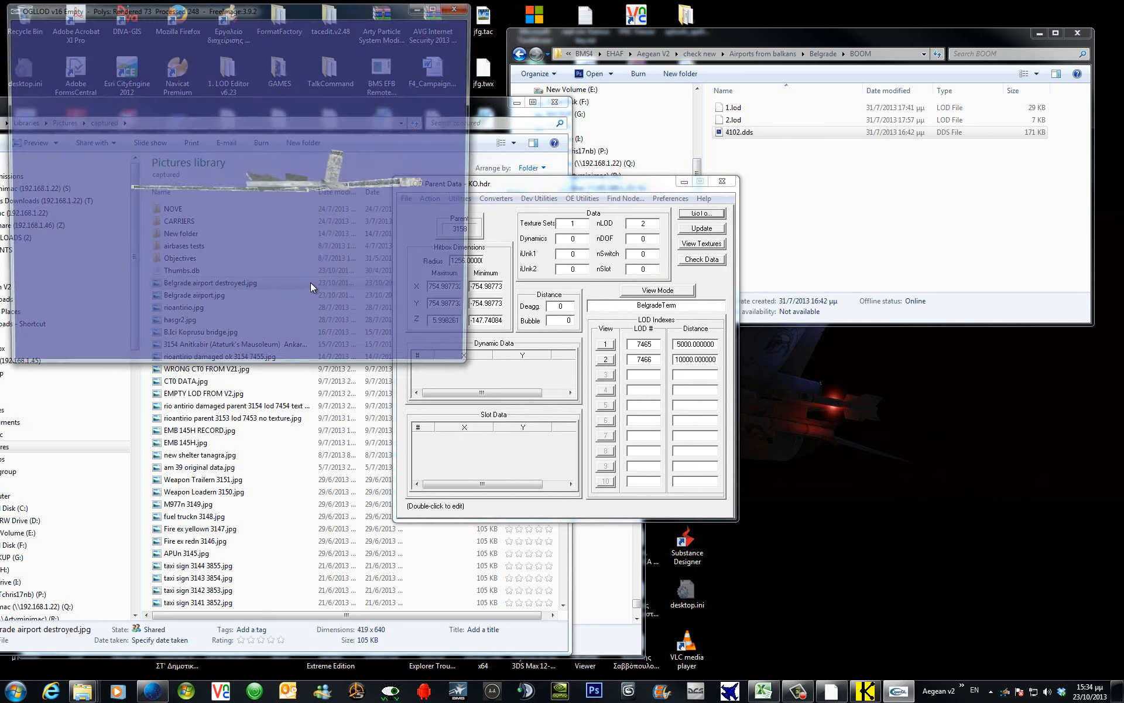
{"action": "left_click_drag", "start_coordinate": [164, 185], "coordinate": [457, 192]}
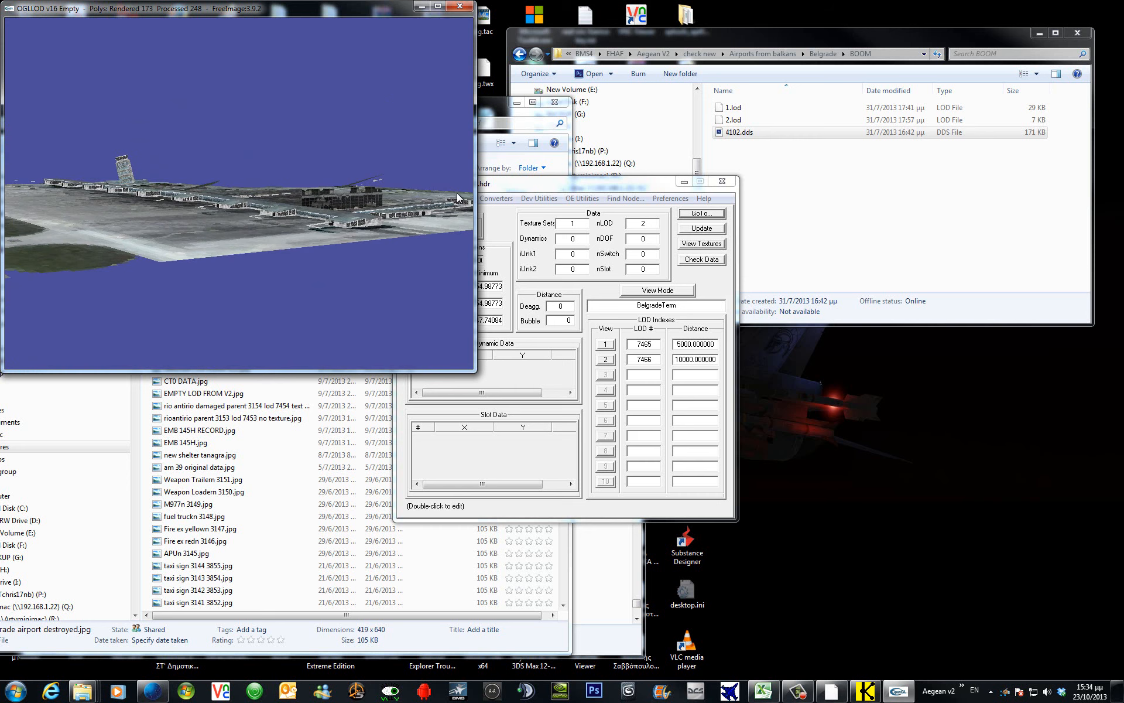
{"action": "left_click", "coordinate": [461, 7]}
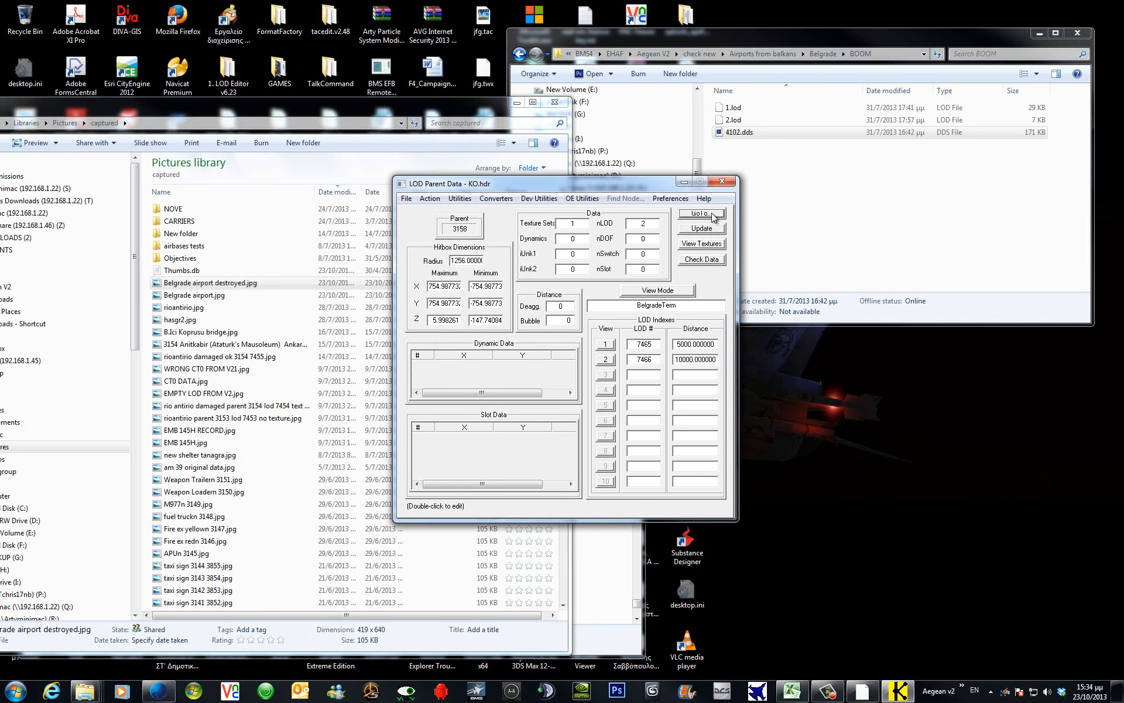
{"action": "left_click", "coordinate": [713, 216]}
{"action": "left_click", "coordinate": [466, 276]}
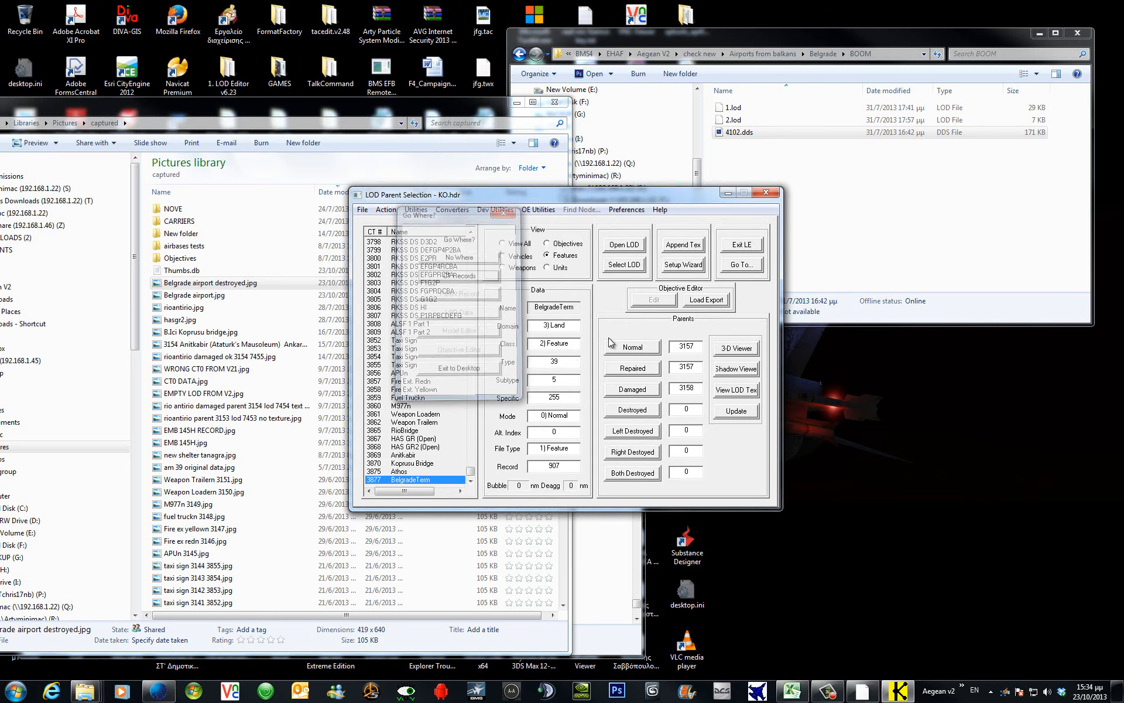
Exit LOD Editor, then start f4browse from the taskbar shortcuts and open the database file.
{"action": "left_click", "coordinate": [743, 245]}
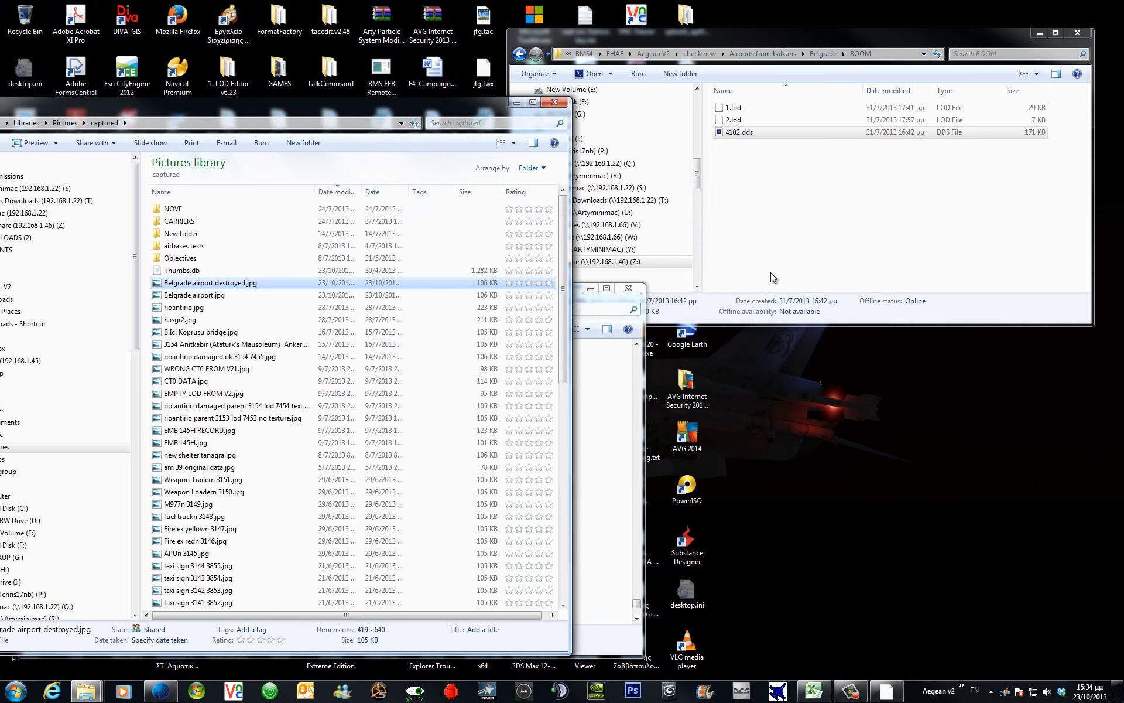
{"action": "left_click", "coordinate": [961, 685]}
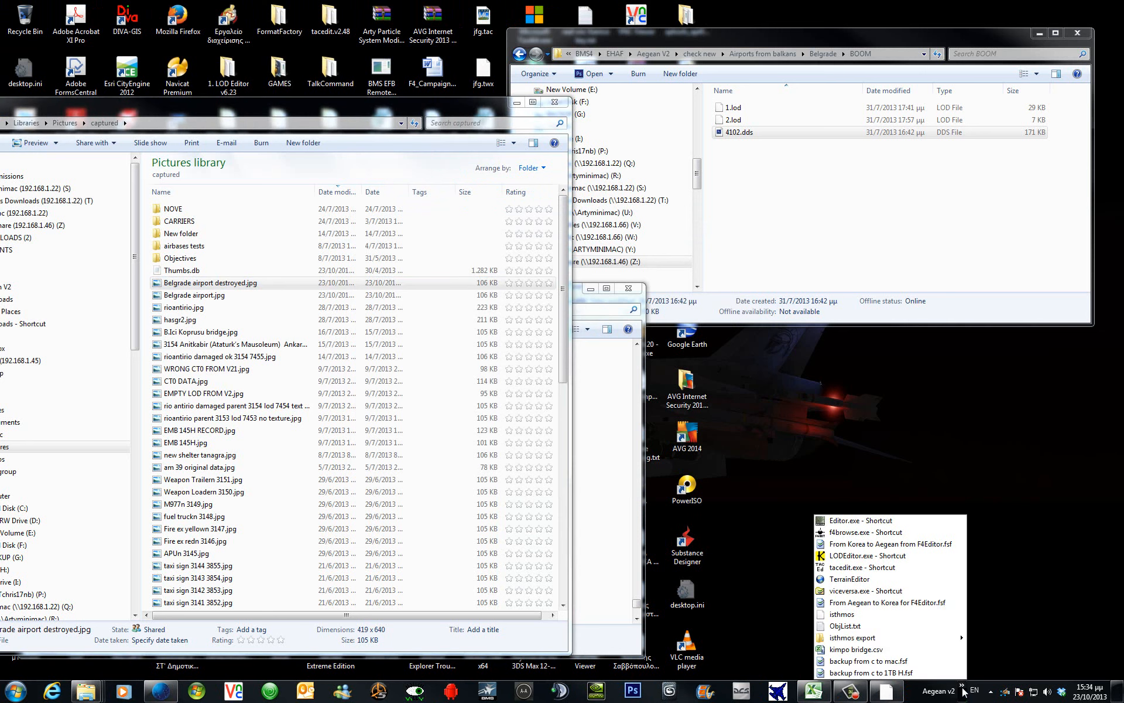
{"action": "left_click", "coordinate": [898, 535]}
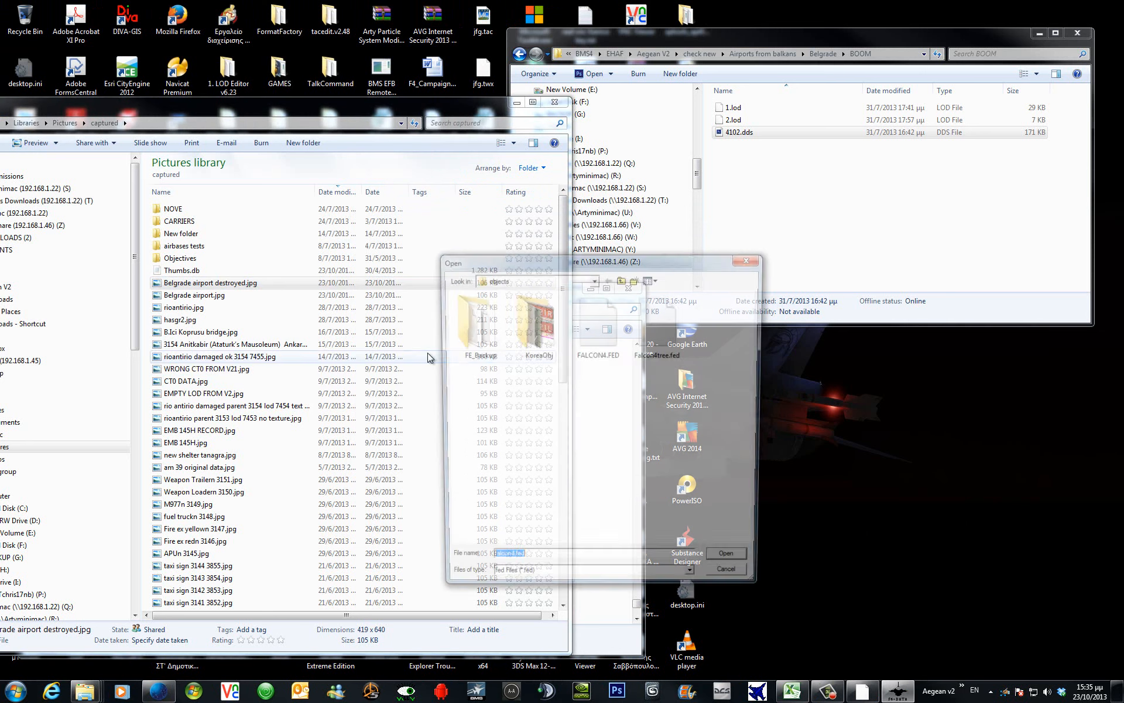
{"action": "left_click", "coordinate": [735, 564]}
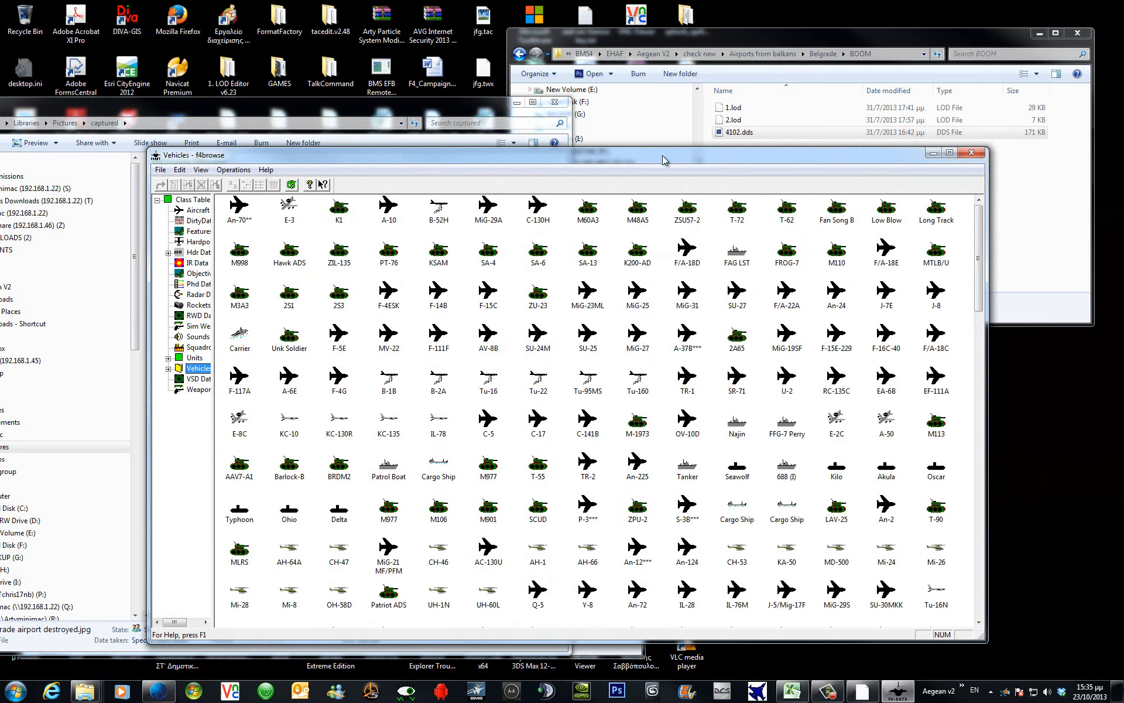
Maximize F4browse, widen the class tree, and list the Objectives records in Details view.
{"action": "double_click", "coordinate": [663, 156]}
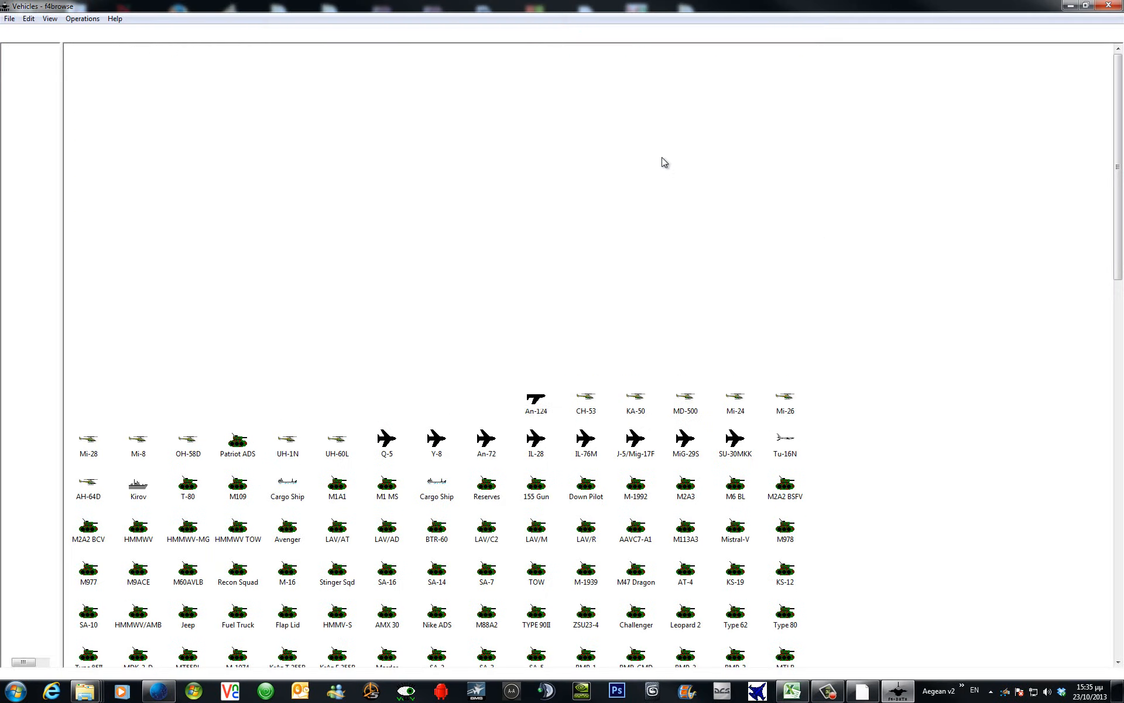
{"action": "left_click_drag", "start_coordinate": [63, 127], "coordinate": [144, 127]}
{"action": "left_click", "coordinate": [51, 122]}
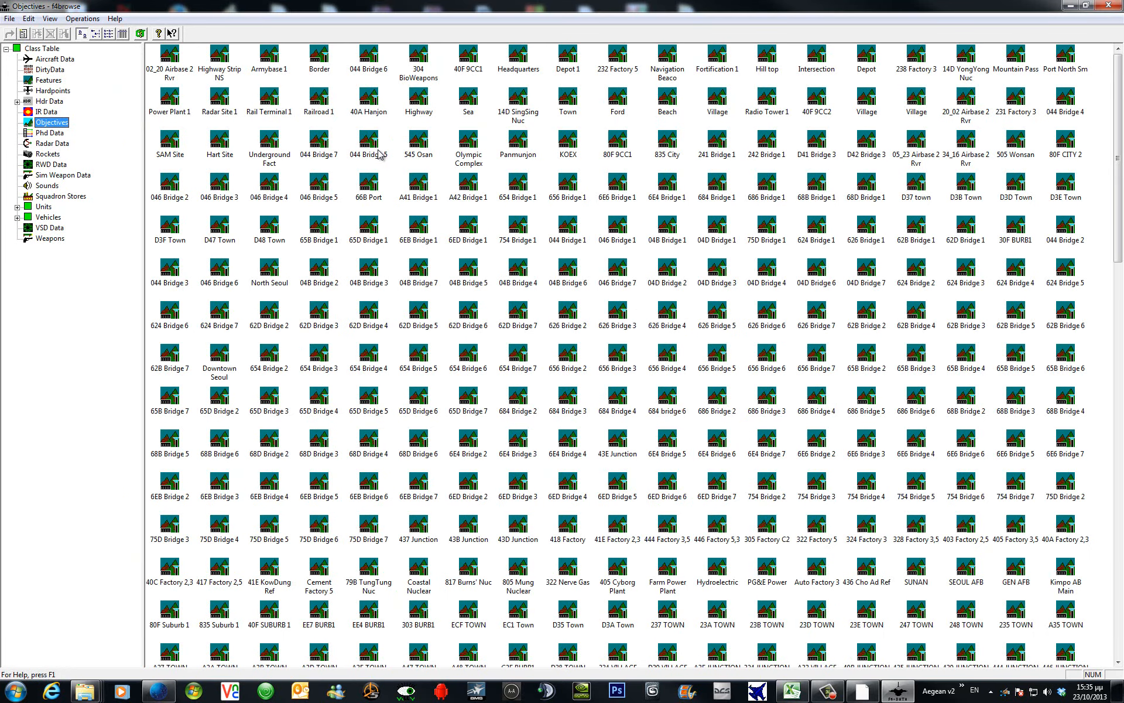
{"action": "left_click", "coordinate": [122, 34]}
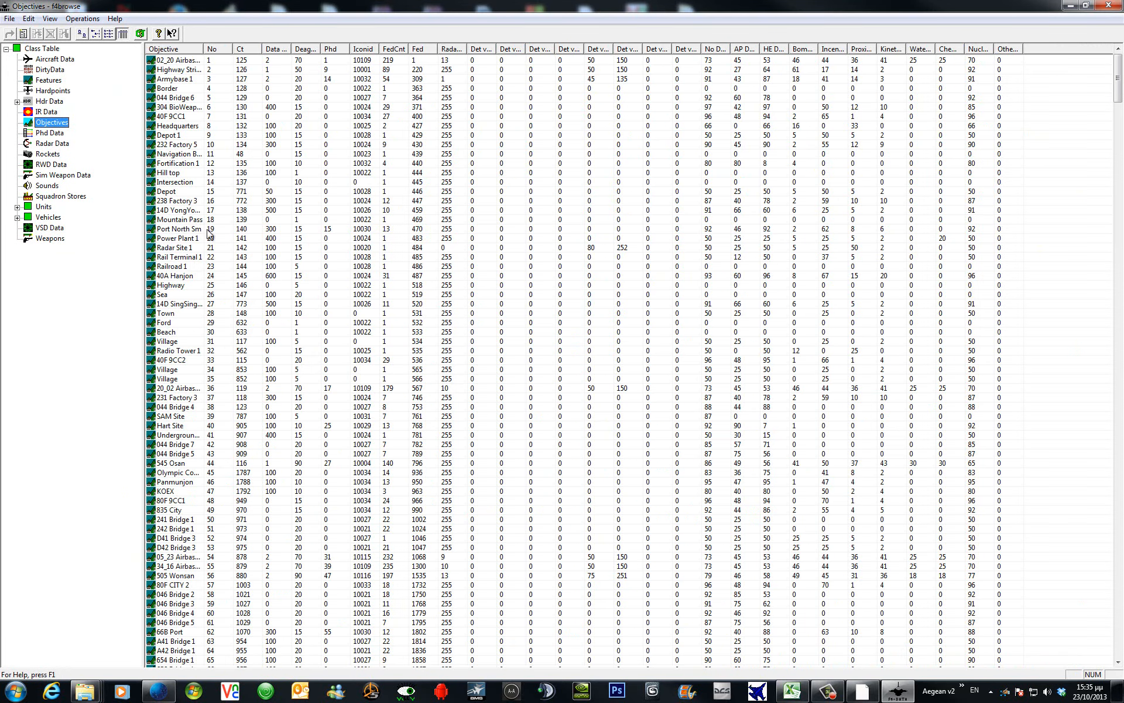
{"action": "left_click", "coordinate": [193, 139]}
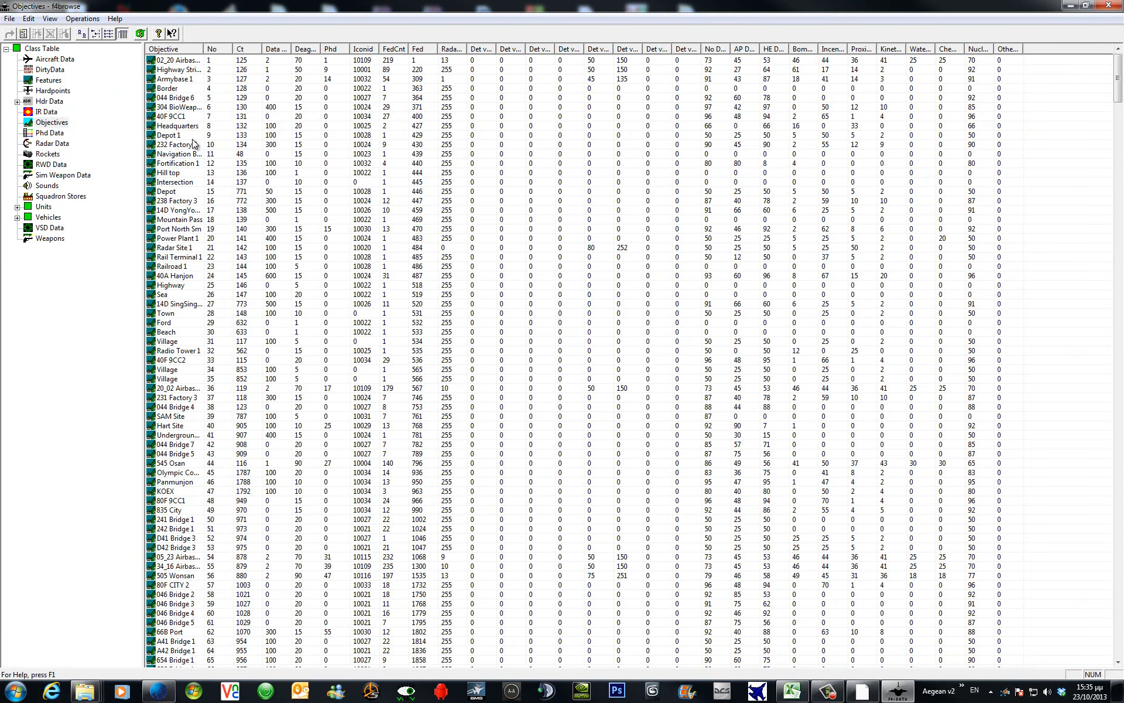
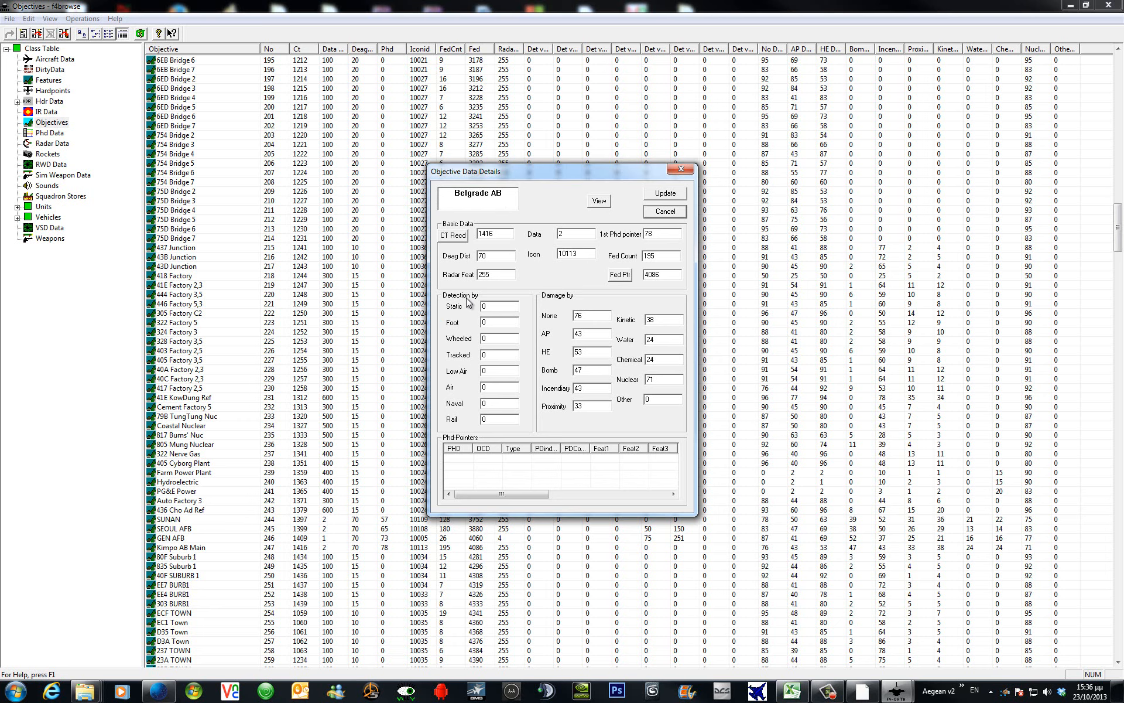
Close the Belgrade AB Objective Data Details dialog.
{"action": "left_click", "coordinate": [674, 197]}
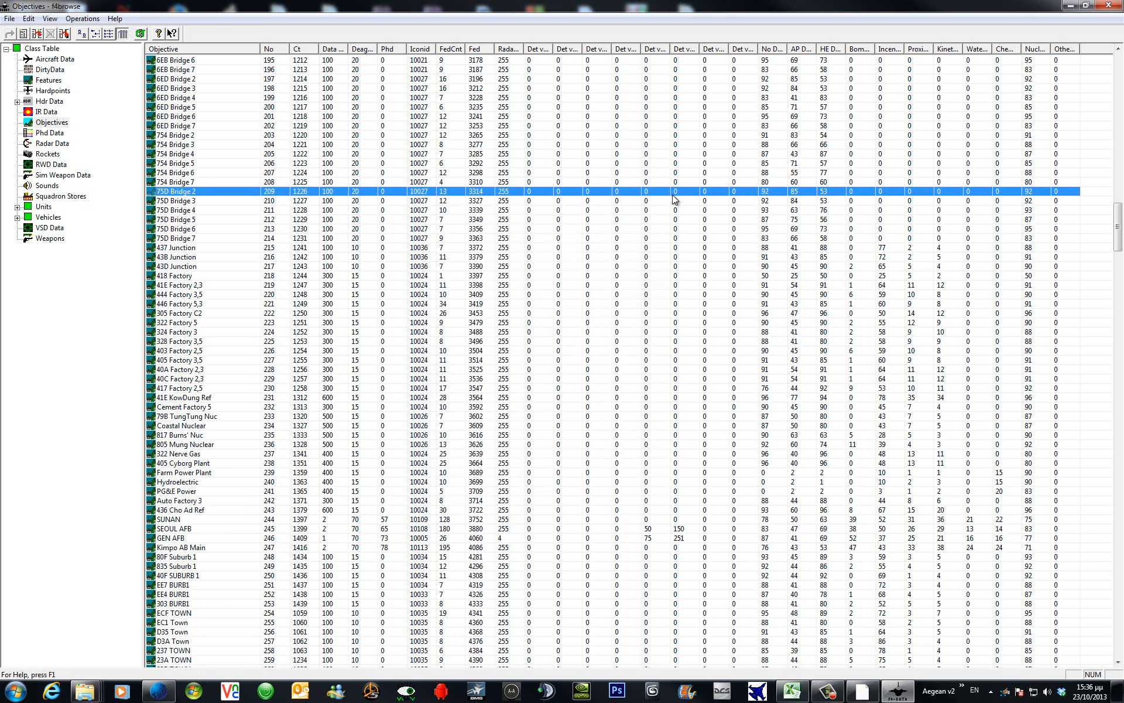
Confirm Belgrade AB (number 788, Ct 1416) is the last objective, then show the Class Table listing.
{"action": "left_click", "coordinate": [319, 537]}
{"action": "scroll", "coordinate": [316, 544], "scroll_direction": "down", "scroll_amount": 19}
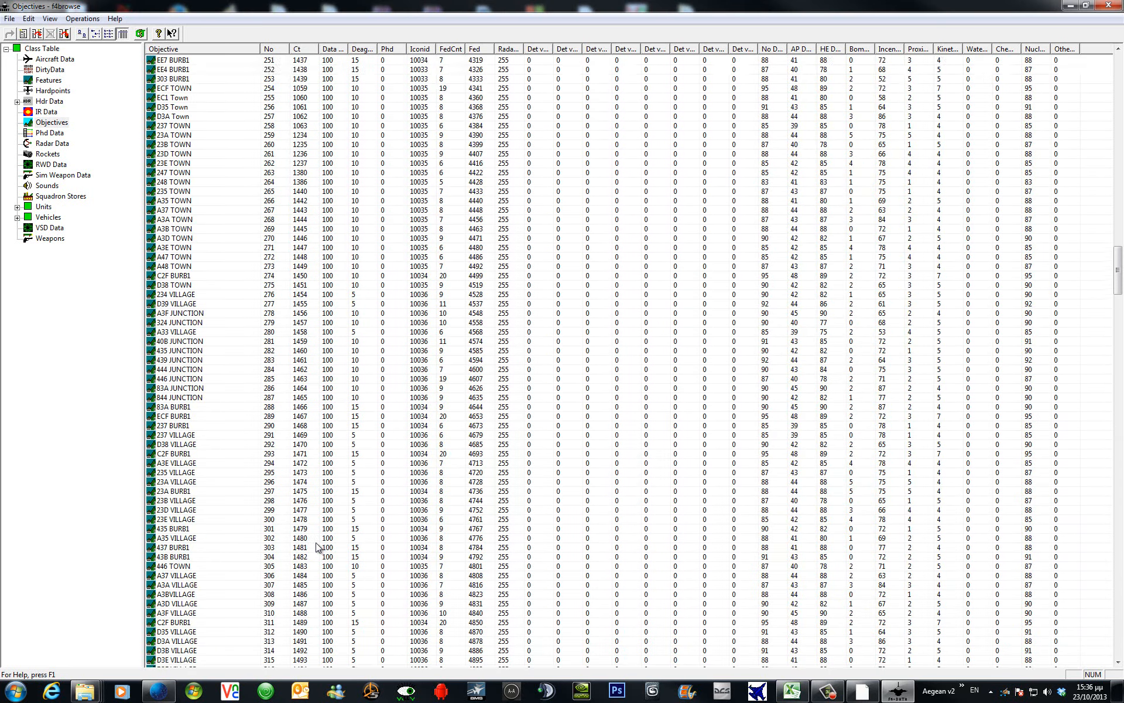
{"action": "scroll", "coordinate": [316, 547], "scroll_direction": "up", "scroll_amount": 20}
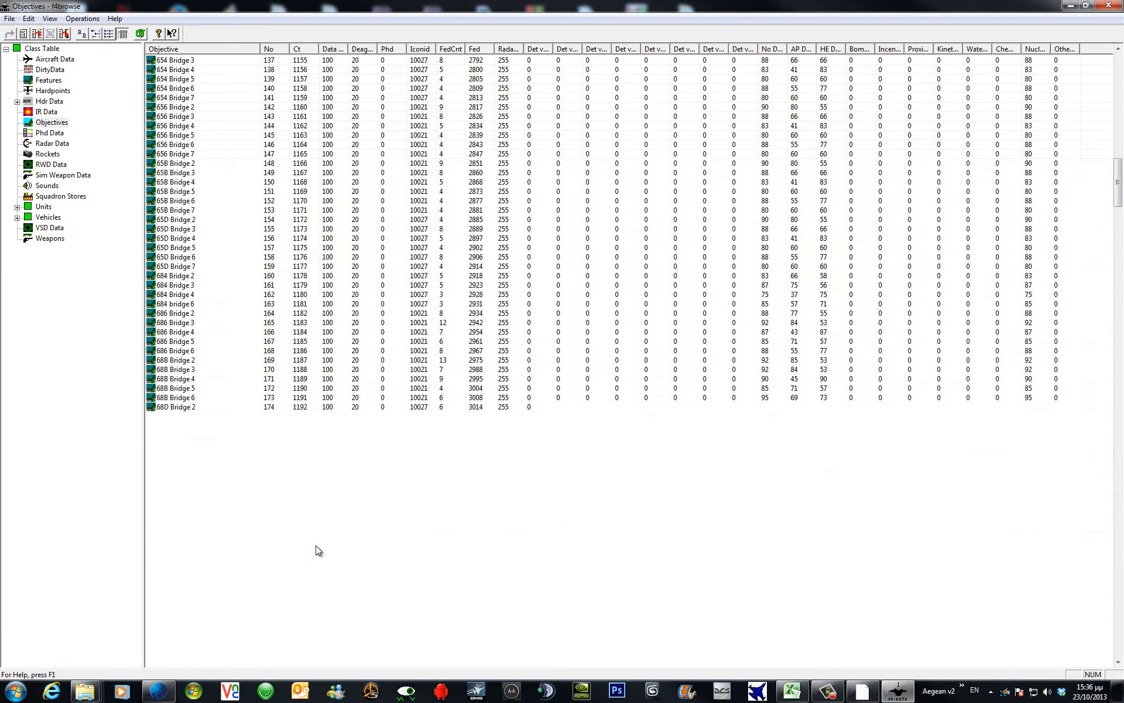
{"action": "scroll", "coordinate": [316, 551], "scroll_direction": "down", "scroll_amount": 20}
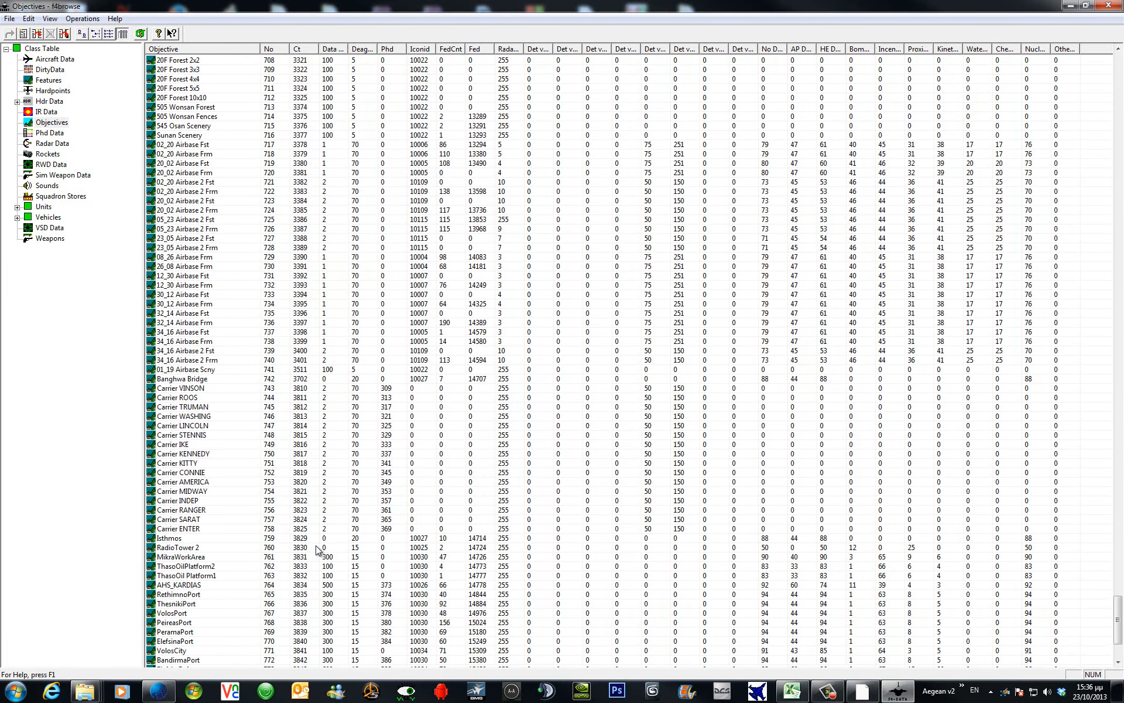
{"action": "scroll", "coordinate": [316, 551], "scroll_direction": "down", "scroll_amount": 6}
{"action": "left_click", "coordinate": [354, 660]}
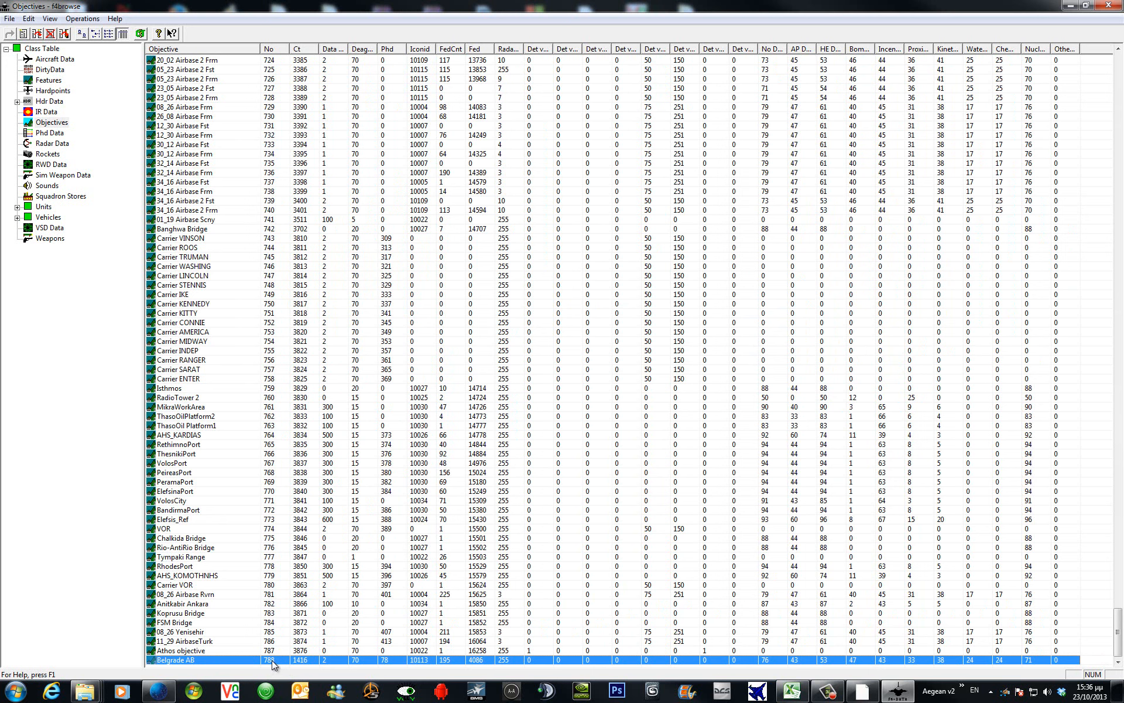
{"action": "left_click", "coordinate": [43, 48]}
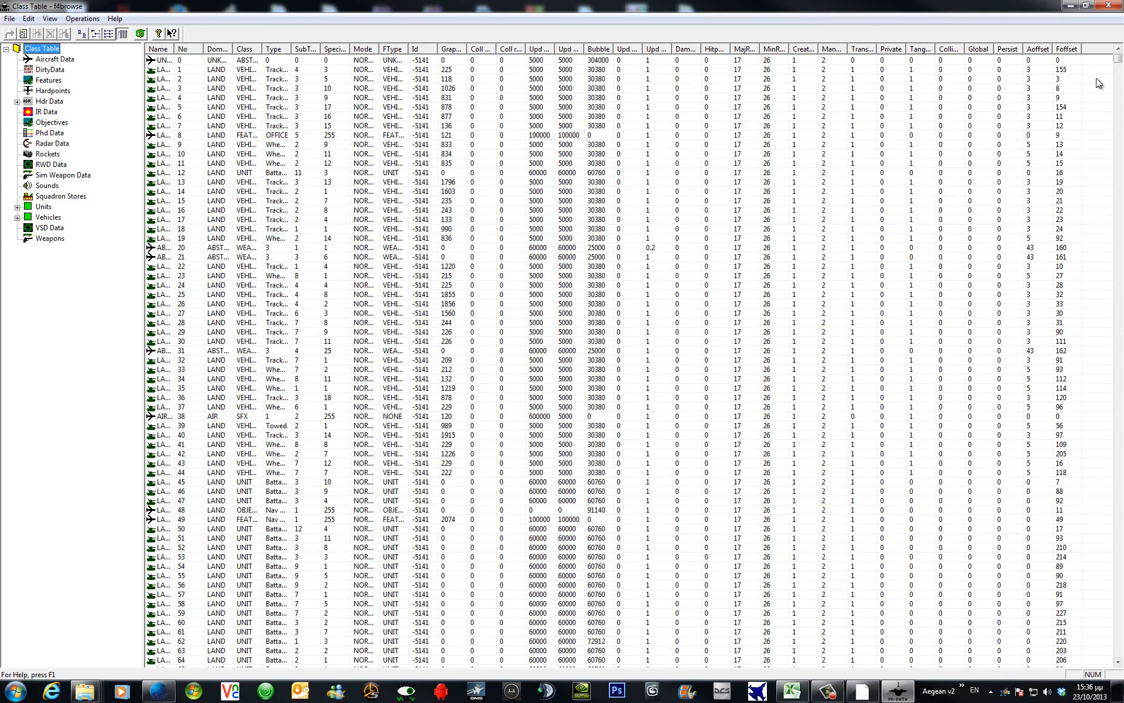
Sort the class table by Foffset and locate AirBase entry 1416.
{"action": "left_click", "coordinate": [1069, 49]}
{"action": "left_click", "coordinate": [1071, 408]}
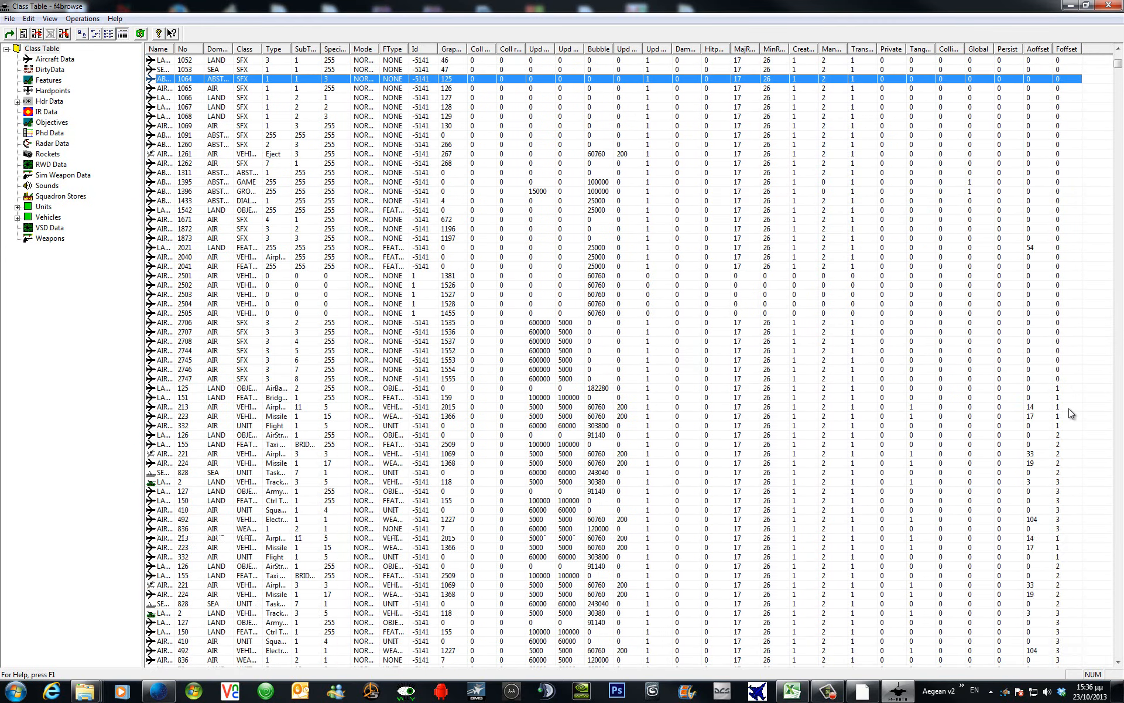
{"action": "scroll", "coordinate": [1069, 413], "scroll_direction": "down", "scroll_amount": 20}
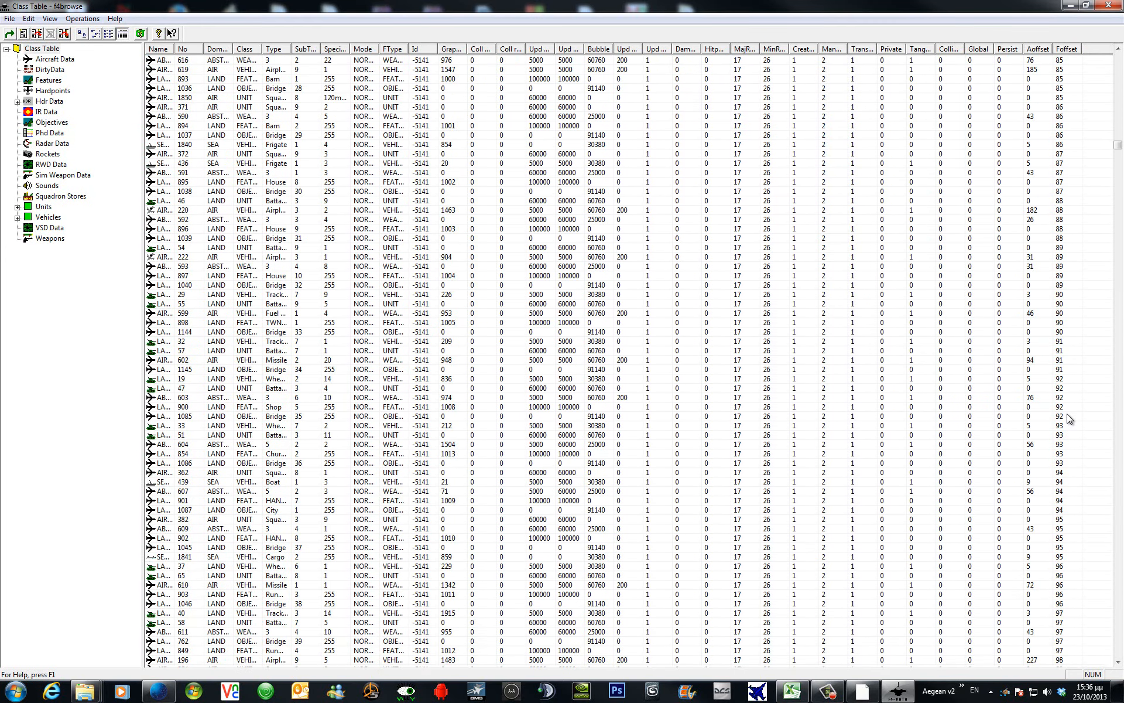
{"action": "scroll", "coordinate": [1068, 418], "scroll_direction": "down", "scroll_amount": 20}
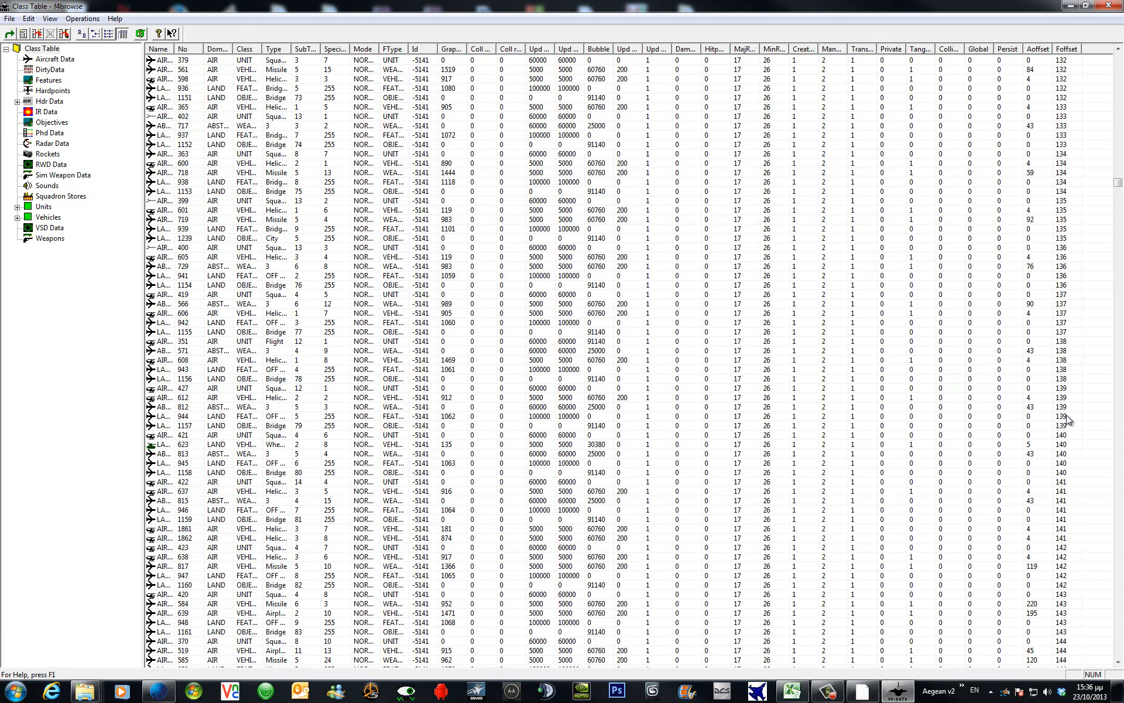
{"action": "scroll", "coordinate": [1066, 418], "scroll_direction": "down", "scroll_amount": 20}
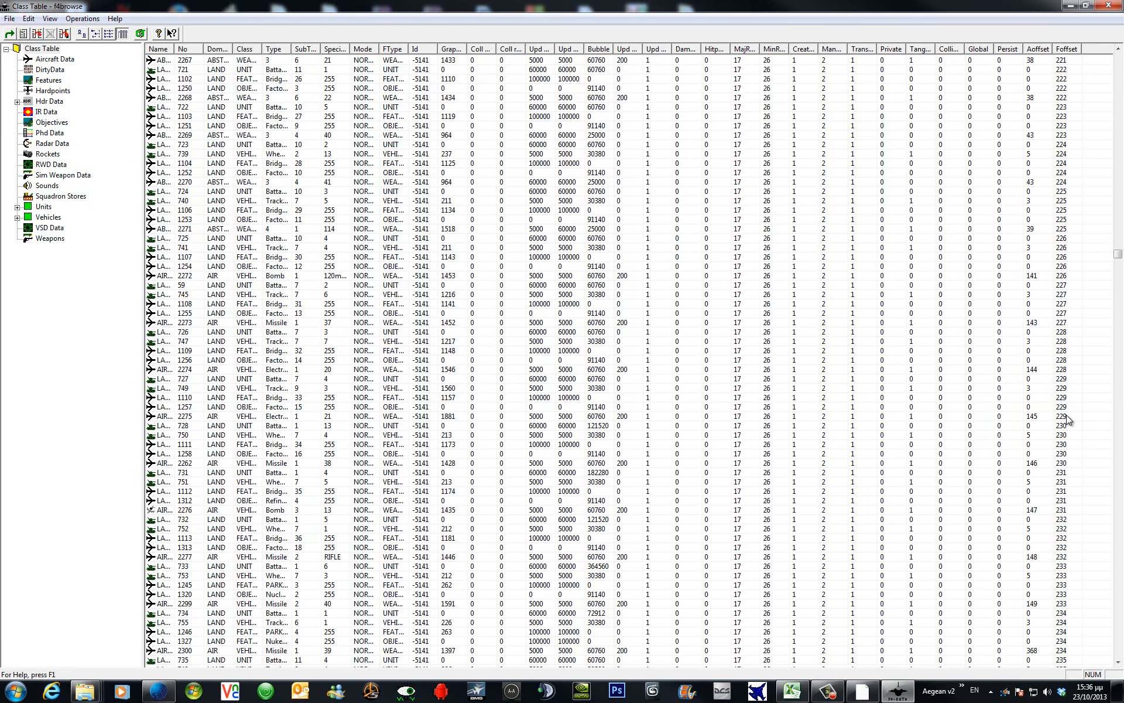
{"action": "scroll", "coordinate": [1067, 418], "scroll_direction": "down", "scroll_amount": 20}
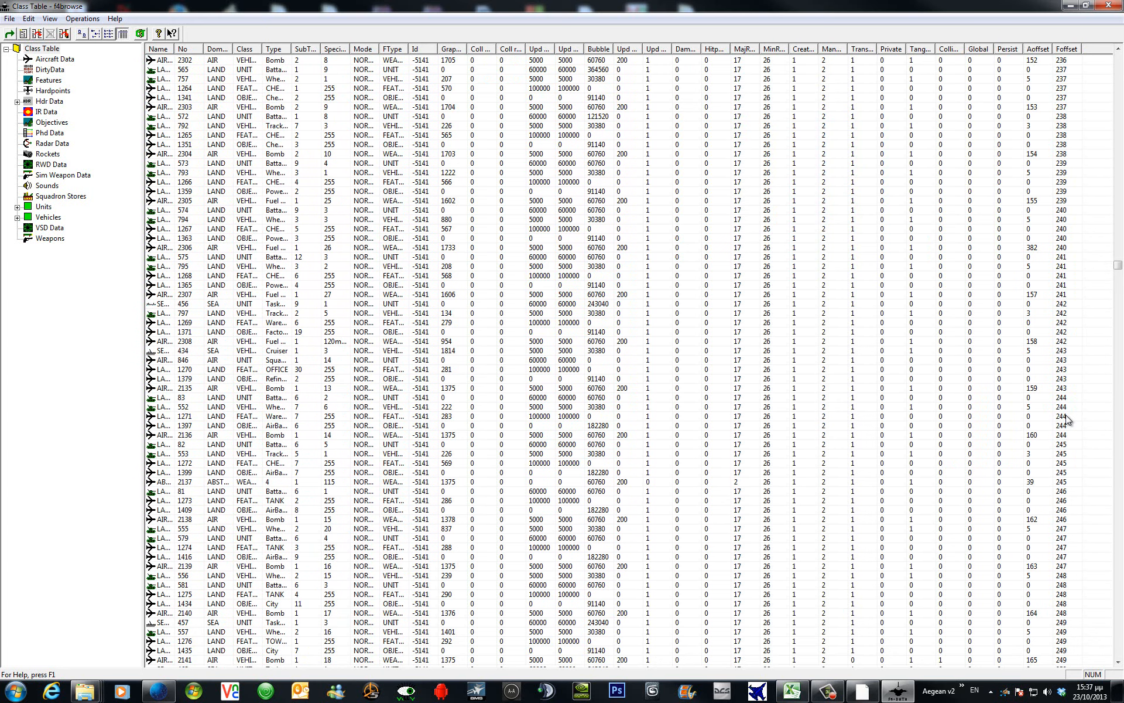
{"action": "scroll", "coordinate": [1067, 418], "scroll_direction": "down", "scroll_amount": 4}
{"action": "left_click", "coordinate": [1071, 417]}
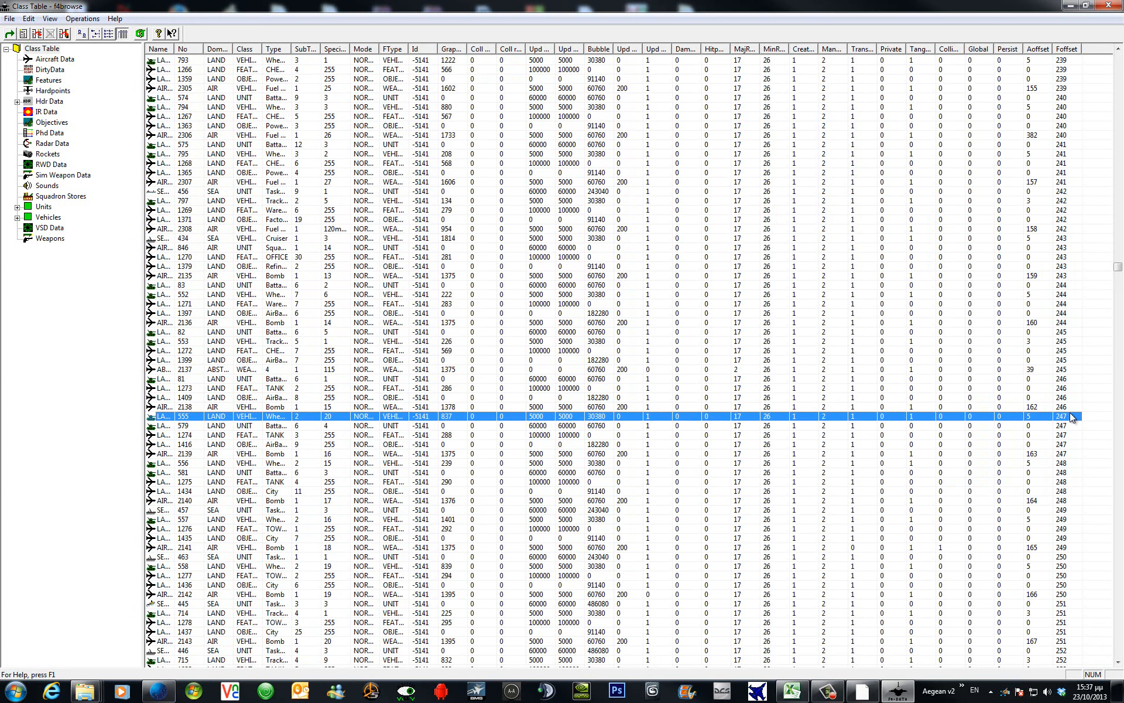
{"action": "left_click", "coordinate": [205, 445]}
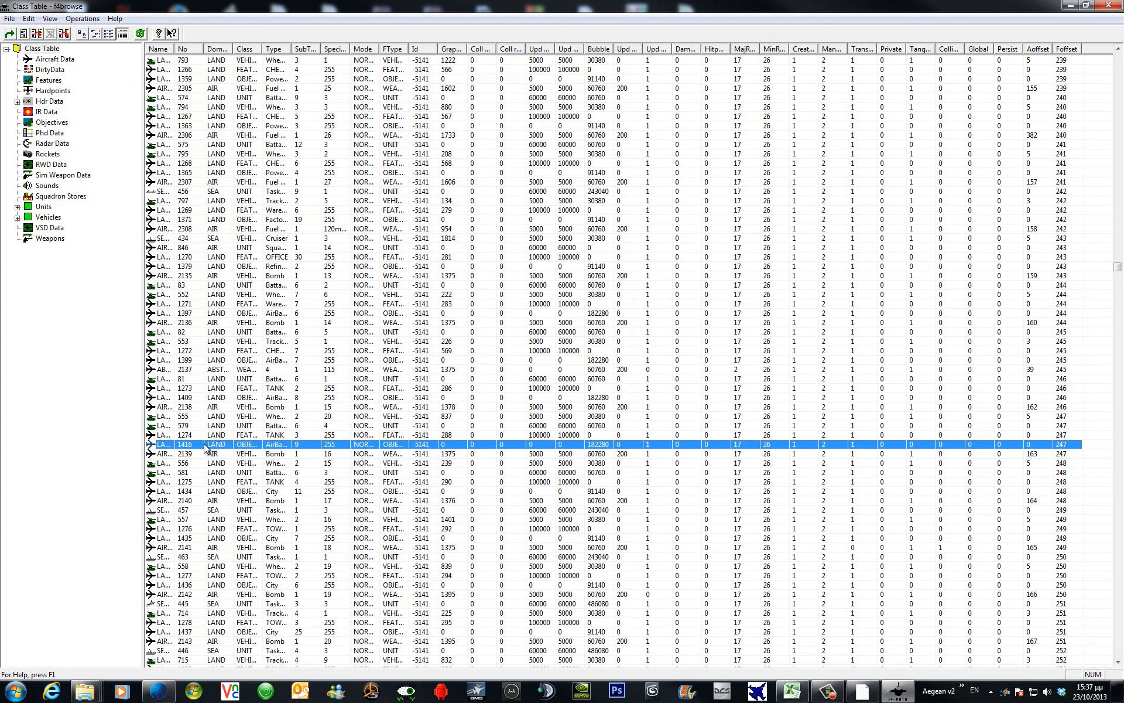
Widen the Type column and add a copy of entry 1416 as new record 3878.
{"action": "left_click_drag", "start_coordinate": [290, 49], "coordinate": [336, 50]}
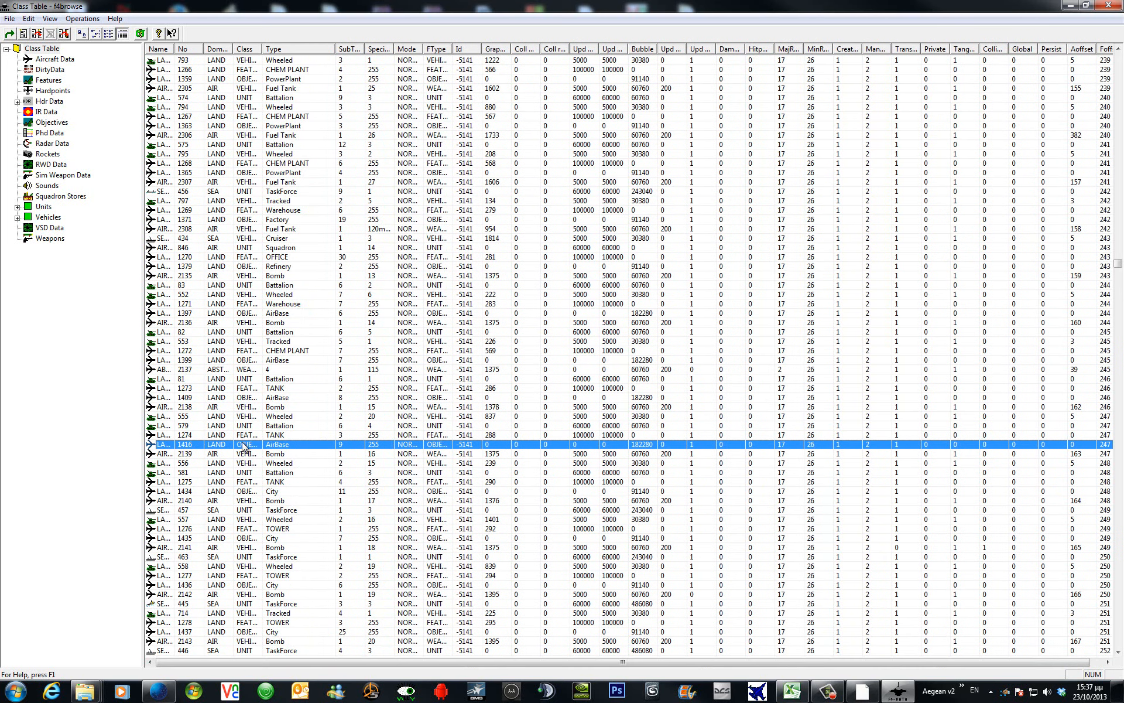
{"action": "right_click", "coordinate": [288, 449]}
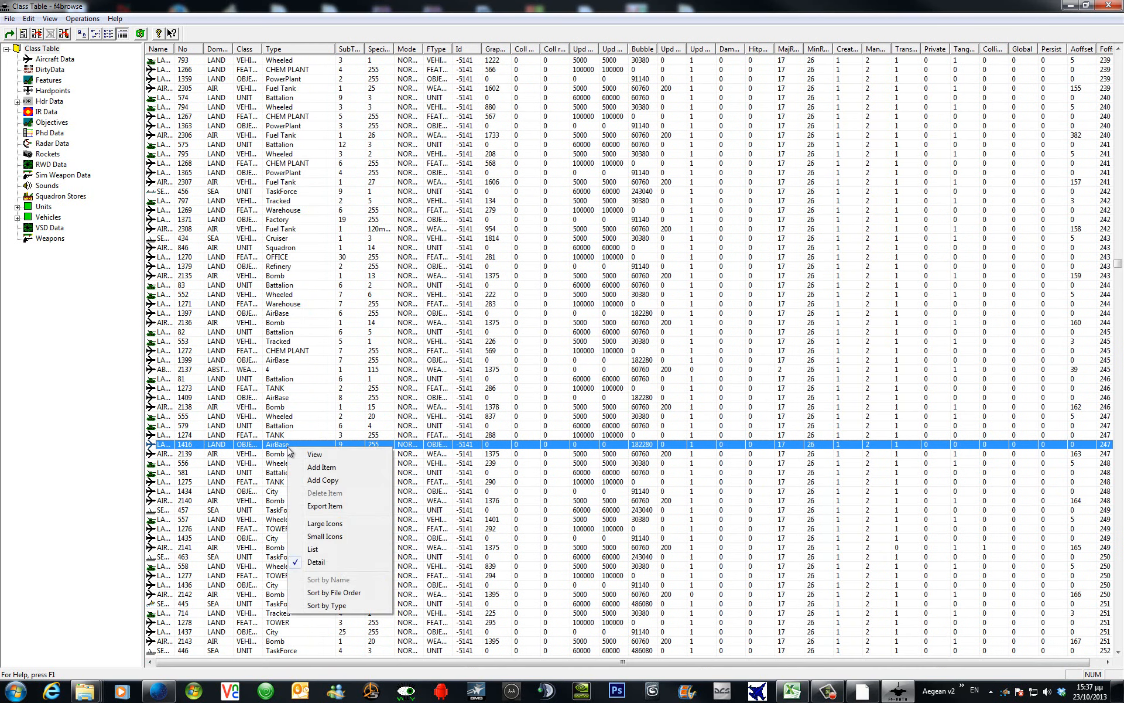
{"action": "left_click", "coordinate": [331, 484]}
{"action": "left_click", "coordinate": [604, 229]}
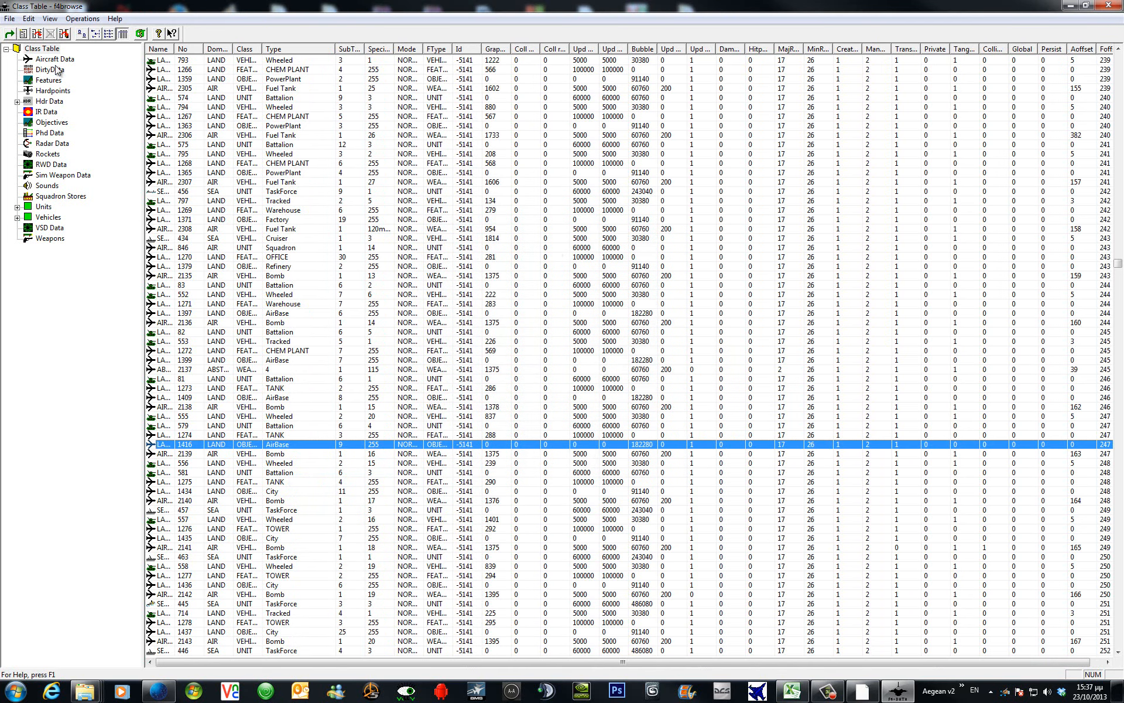
Check the Objectives list, then return to the Class Table to find new record 3878.
{"action": "left_click", "coordinate": [52, 124]}
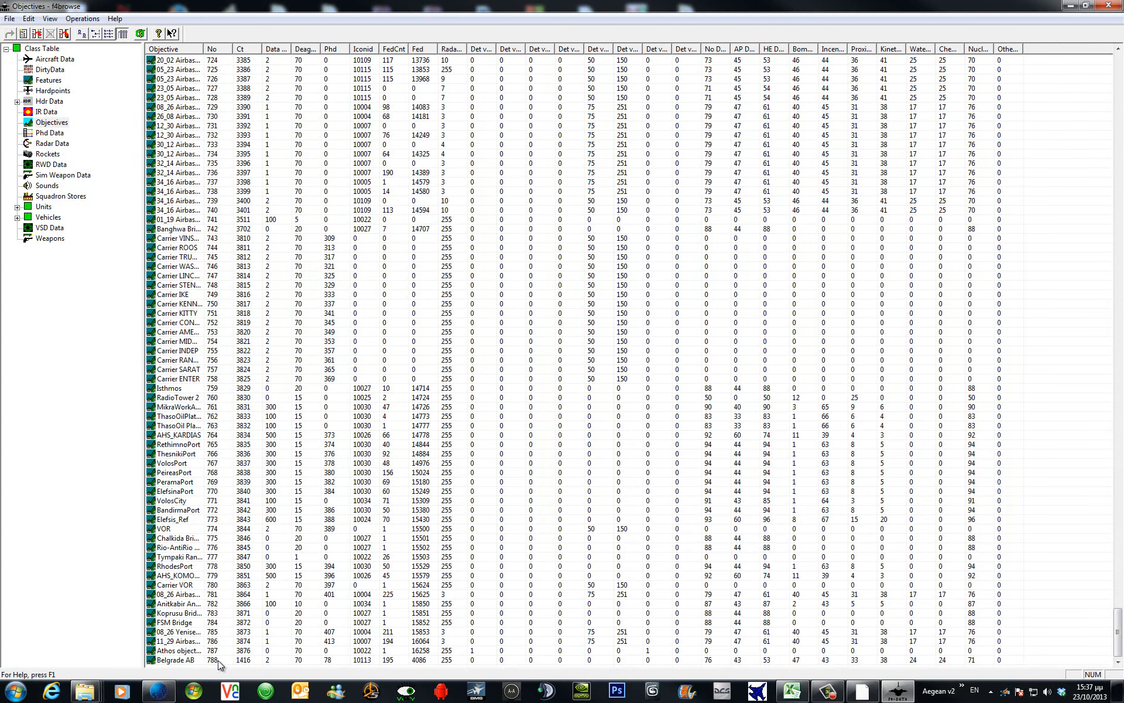
{"action": "left_click", "coordinate": [47, 49]}
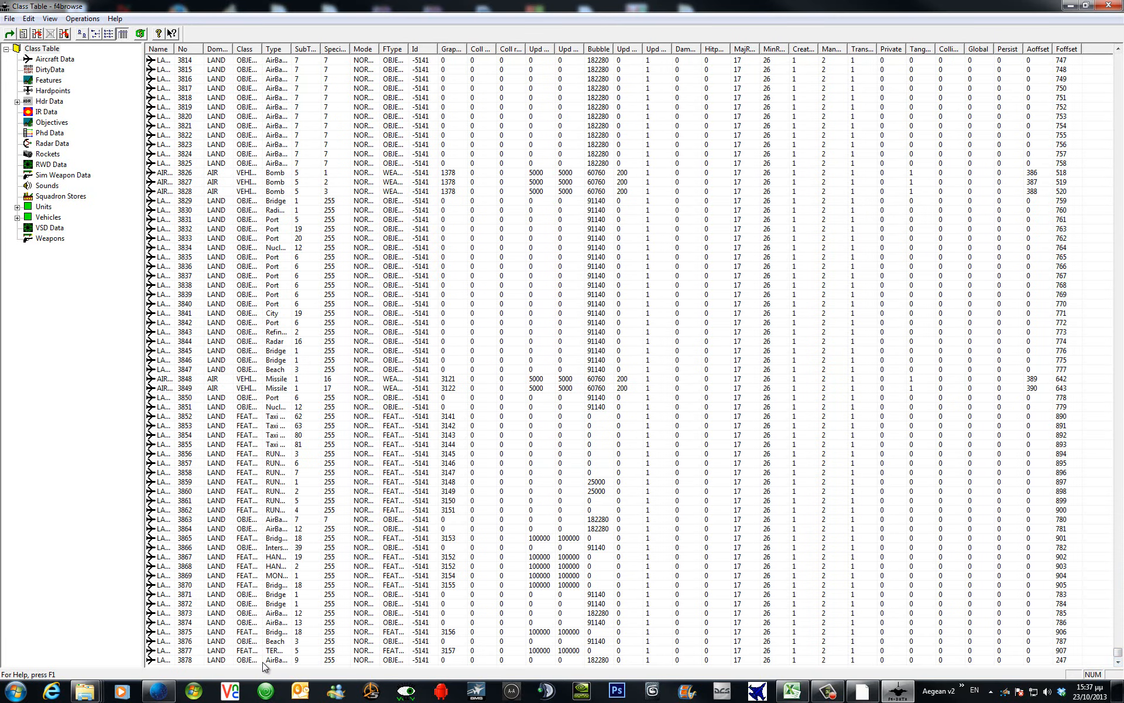
Open entry 3878's details and check Belgrade AB's current class entry 1416.
{"action": "double_click", "coordinate": [262, 661]}
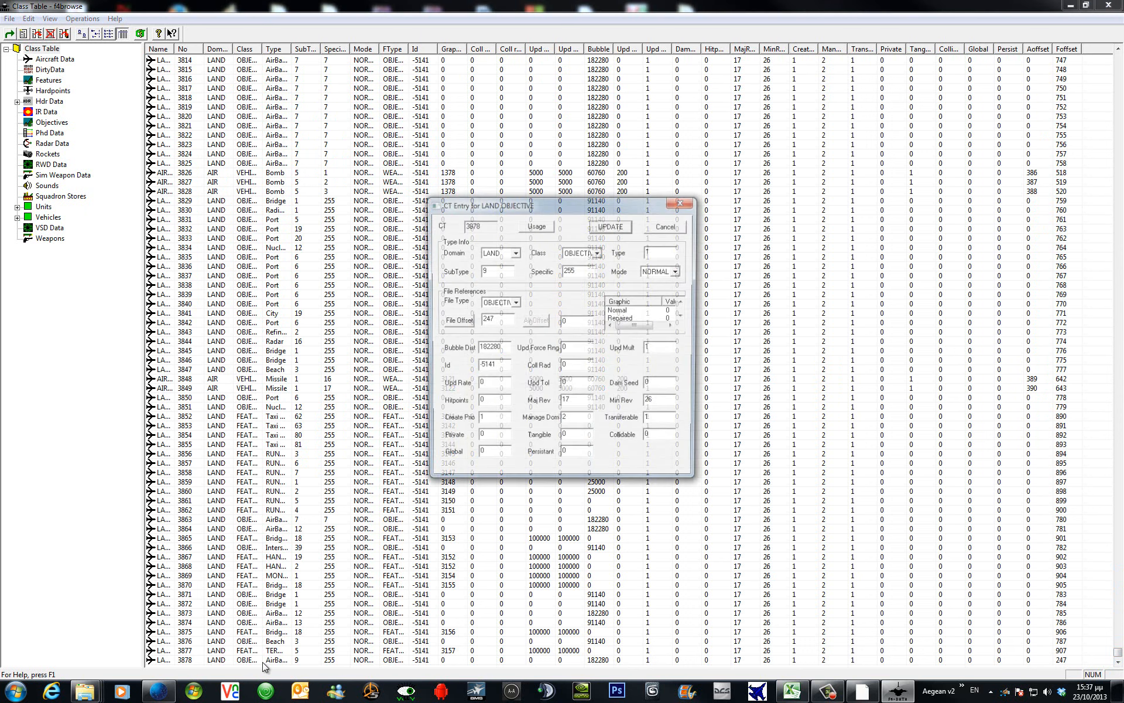
{"action": "left_click", "coordinate": [467, 323]}
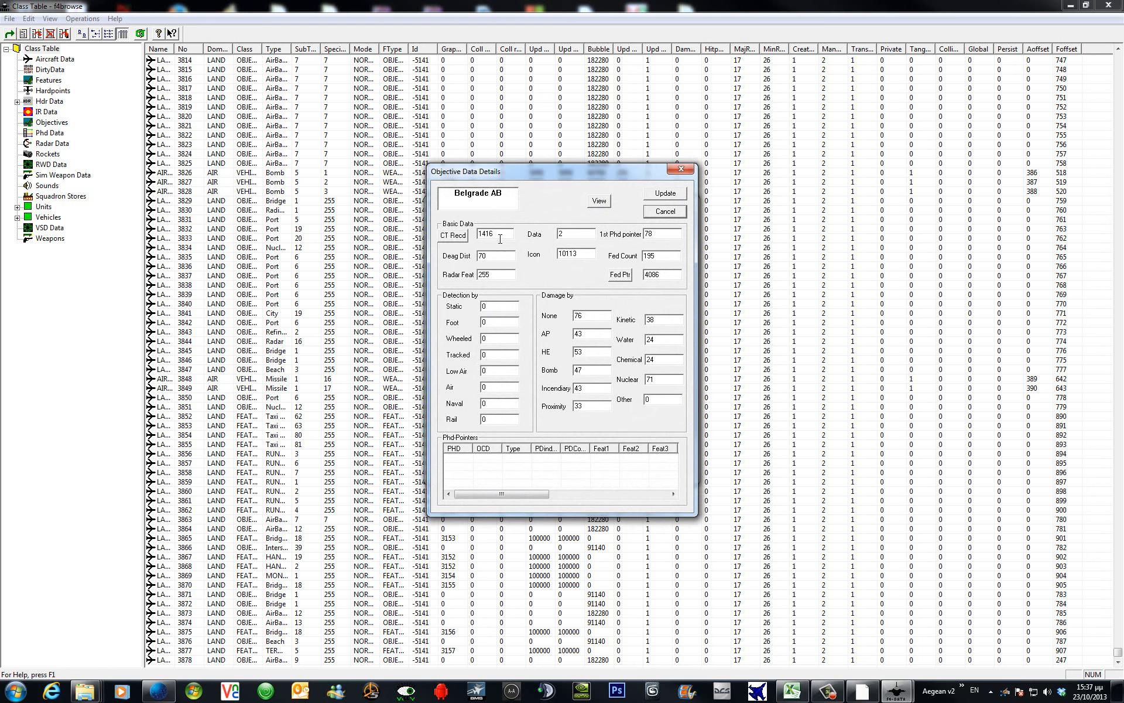
{"action": "left_click", "coordinate": [462, 236]}
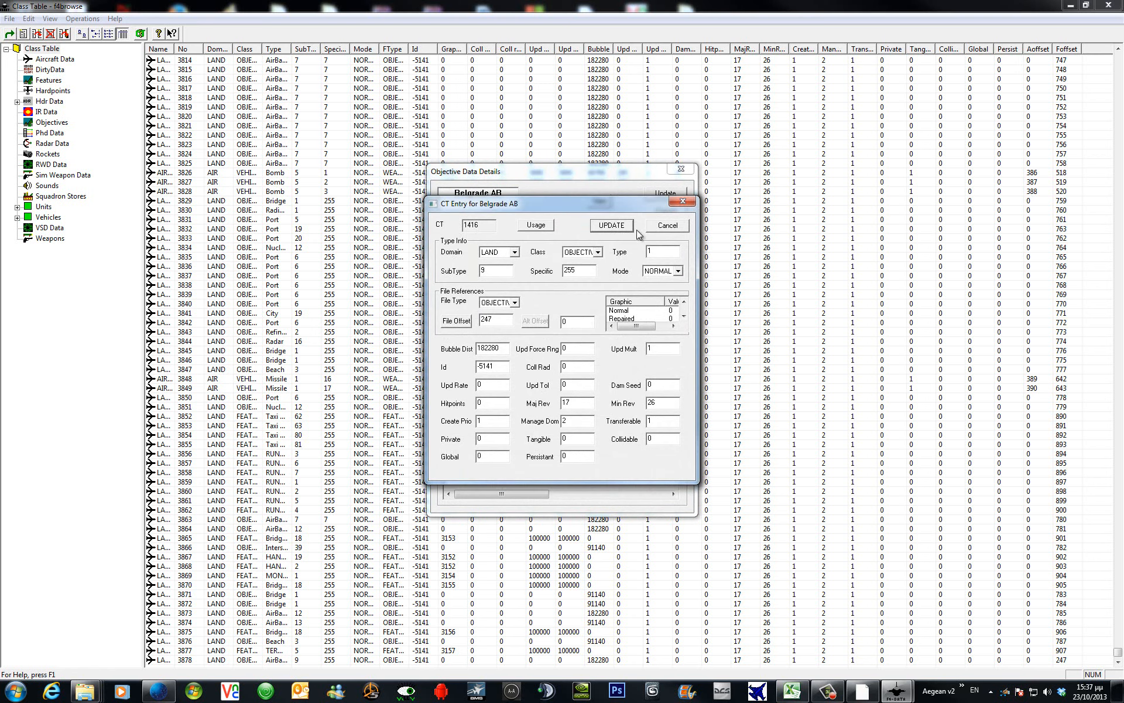
{"action": "left_click", "coordinate": [622, 226]}
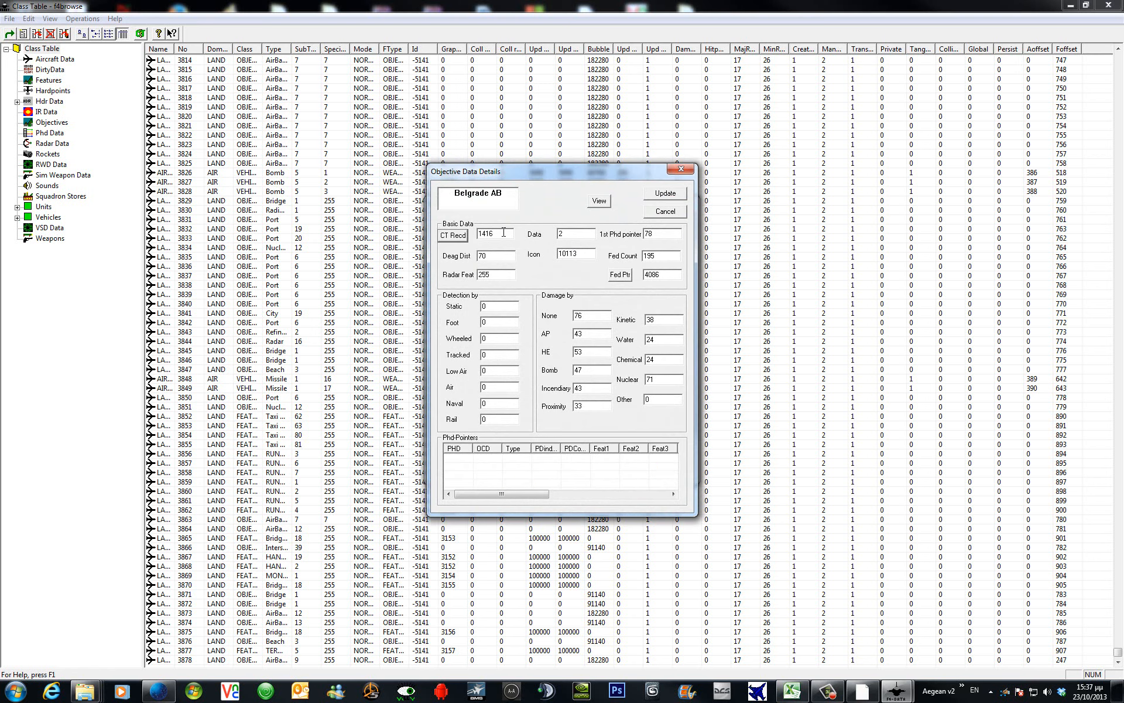
Change Belgrade AB's class record to 3878 and save entry 3878 with Foffset 788.
{"action": "left_click_drag", "start_coordinate": [503, 232], "coordinate": [478, 234]}
{"action": "type", "text": "3878"}
{"action": "left_click", "coordinate": [669, 193]}
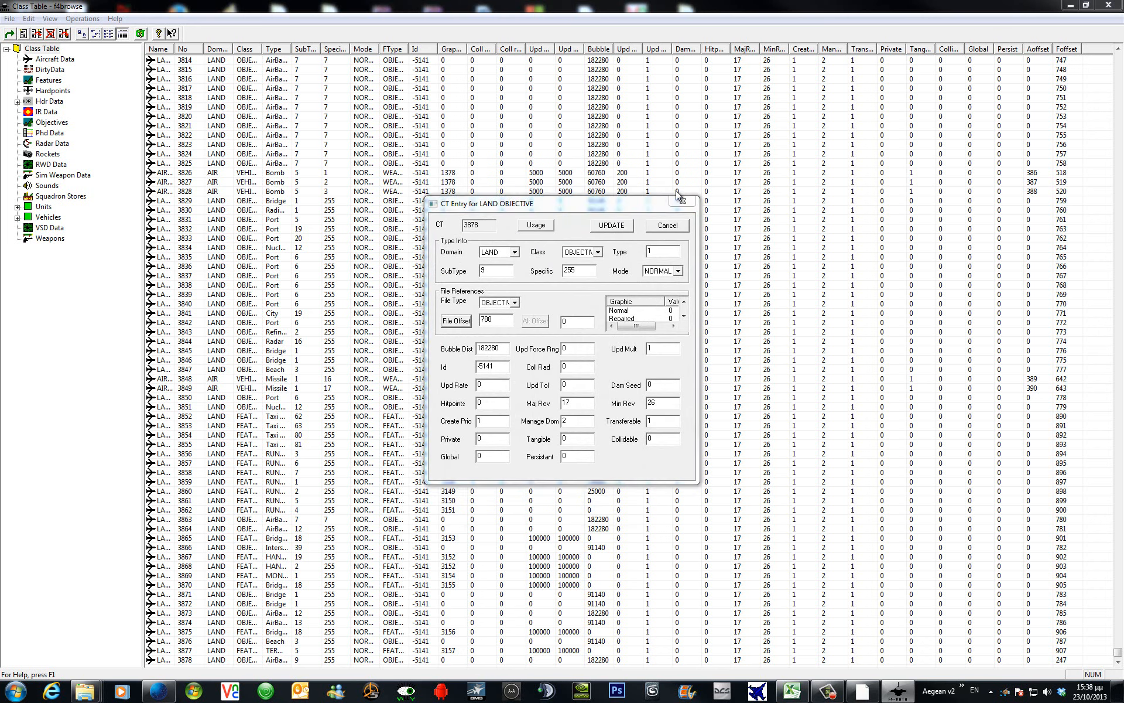
{"action": "left_click", "coordinate": [623, 227]}
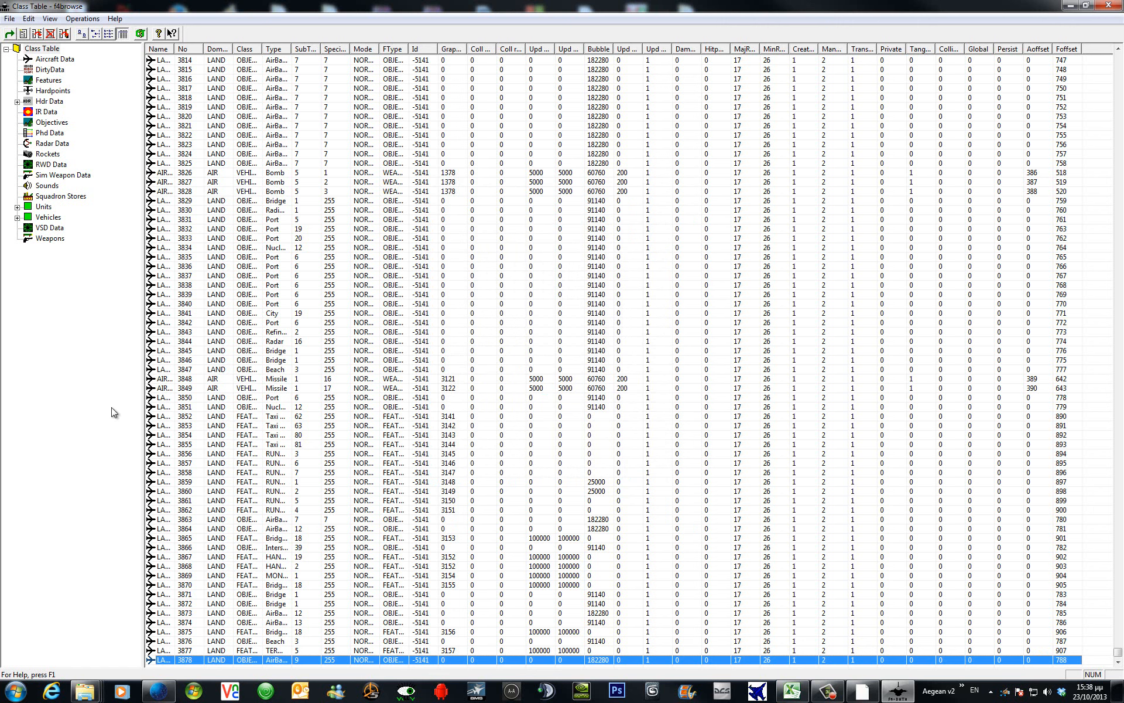
{"action": "left_click", "coordinate": [202, 455]}
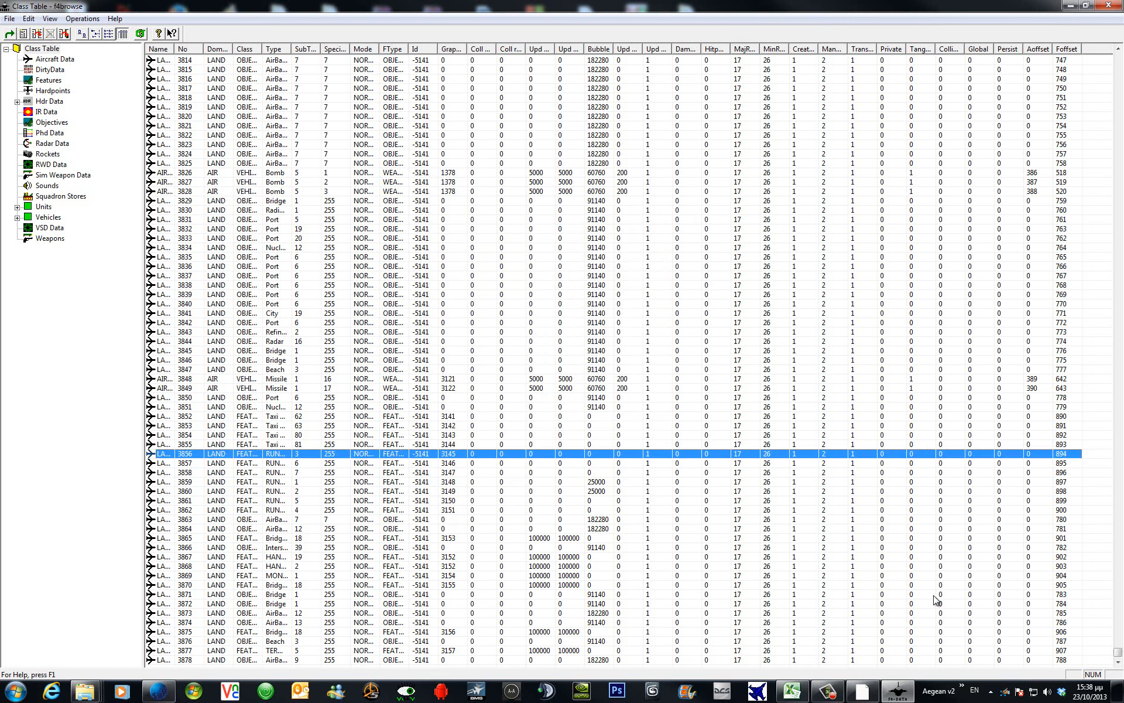
Close F4browse and open KoreaObj.hdr in LOD Editor.
{"action": "left_click", "coordinate": [1110, 6]}
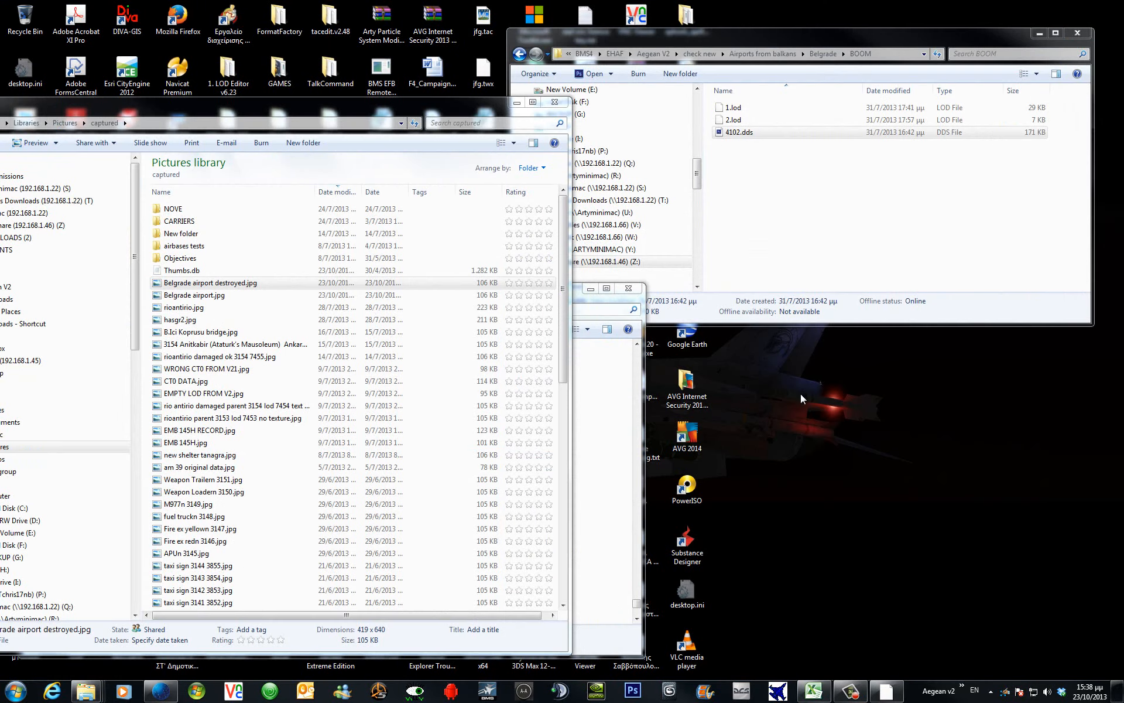
{"action": "left_click", "coordinate": [961, 685]}
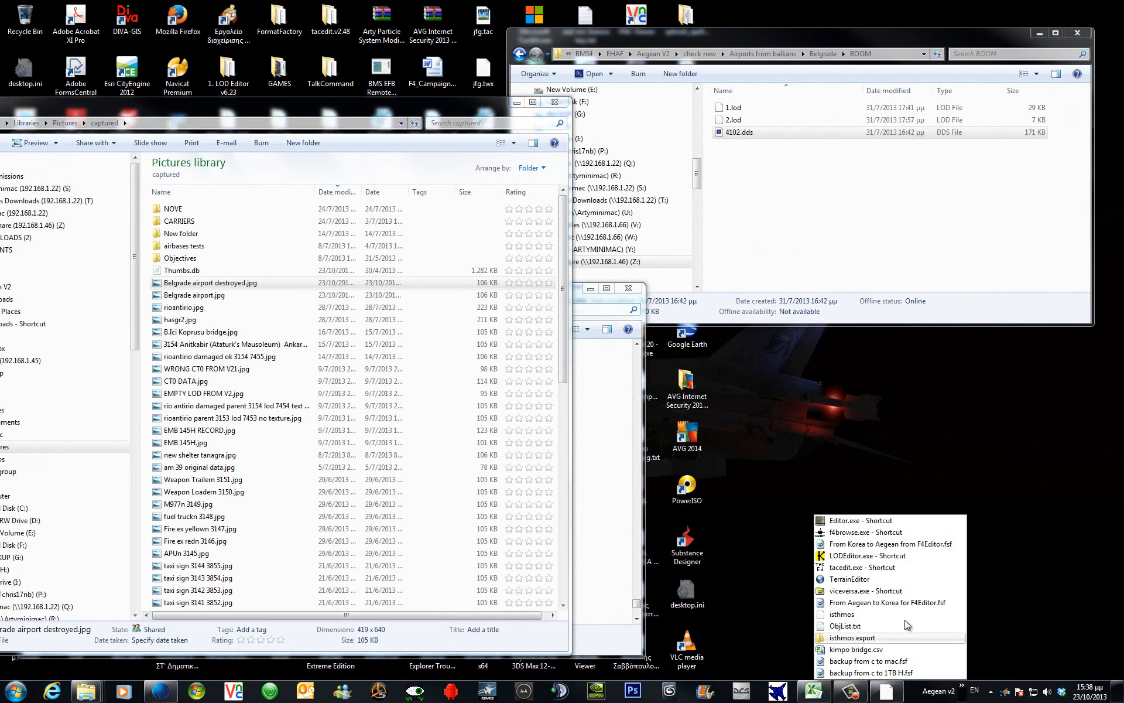
{"action": "left_click", "coordinate": [876, 556]}
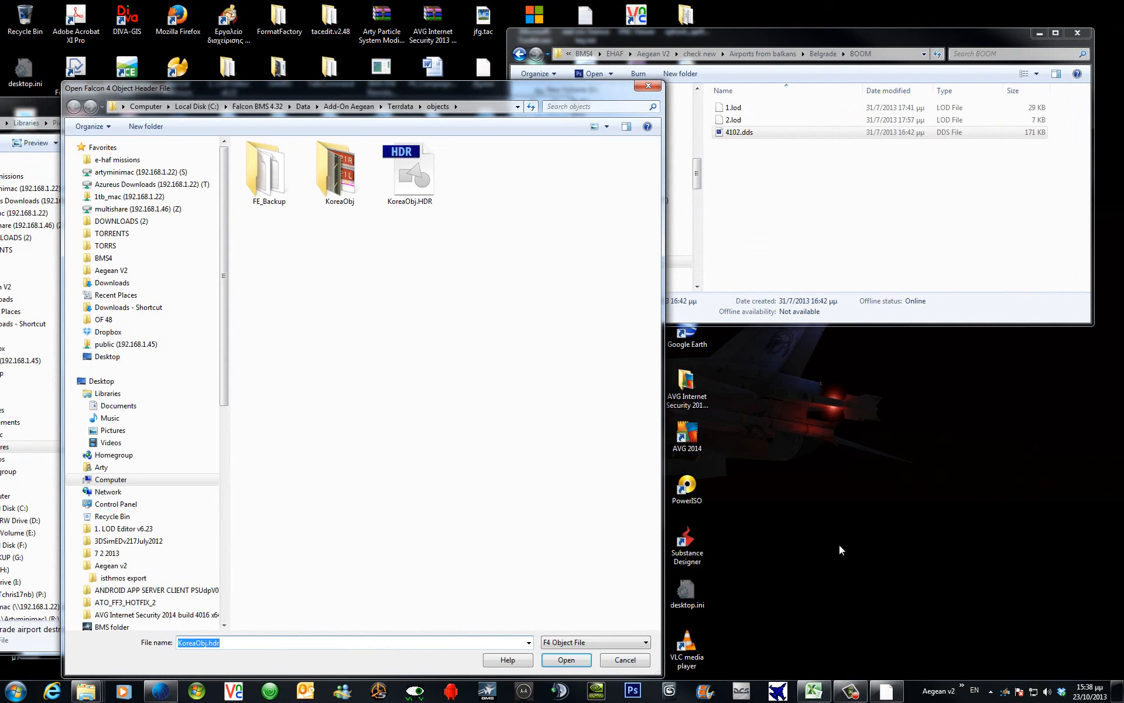
{"action": "left_click", "coordinate": [560, 652]}
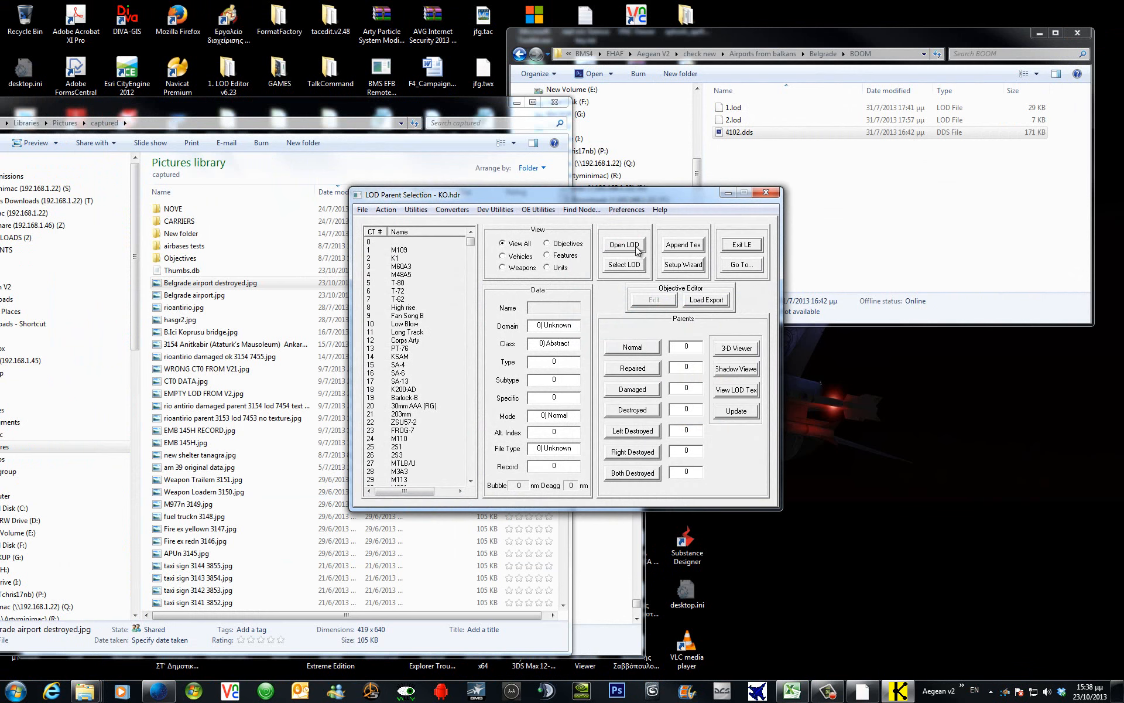
List only objectives, view 3878 Belgrade AB's details, then exit LOD Editor.
{"action": "left_click", "coordinate": [550, 244]}
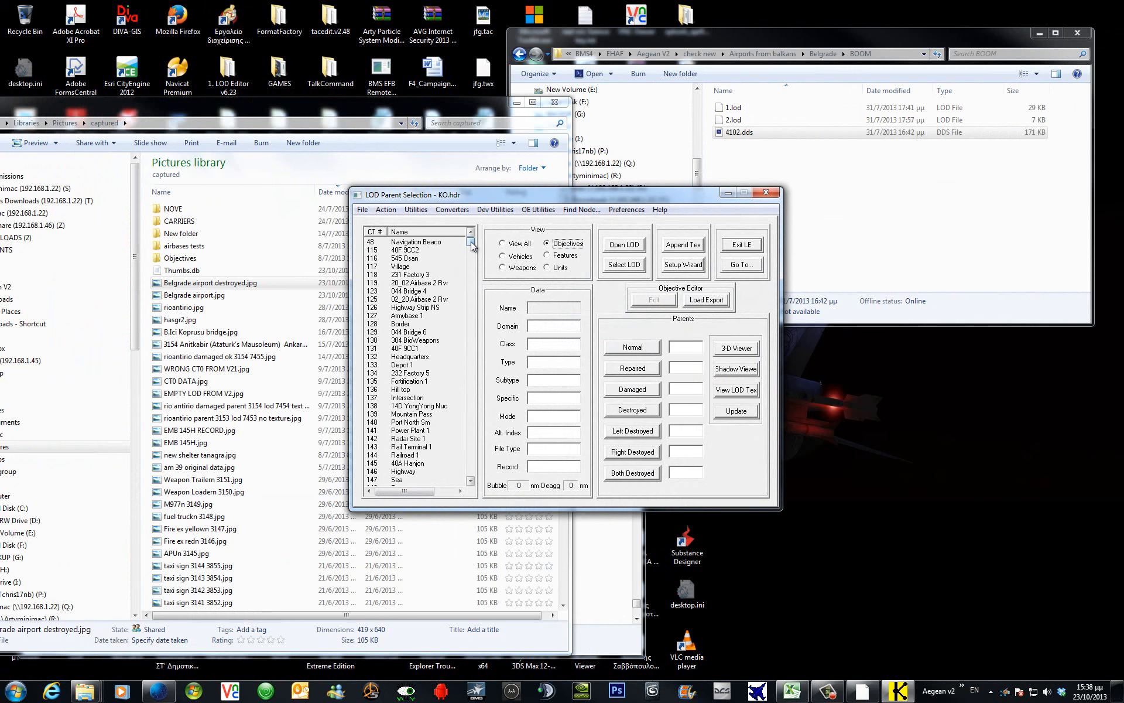
{"action": "left_click_drag", "start_coordinate": [472, 244], "coordinate": [470, 474]}
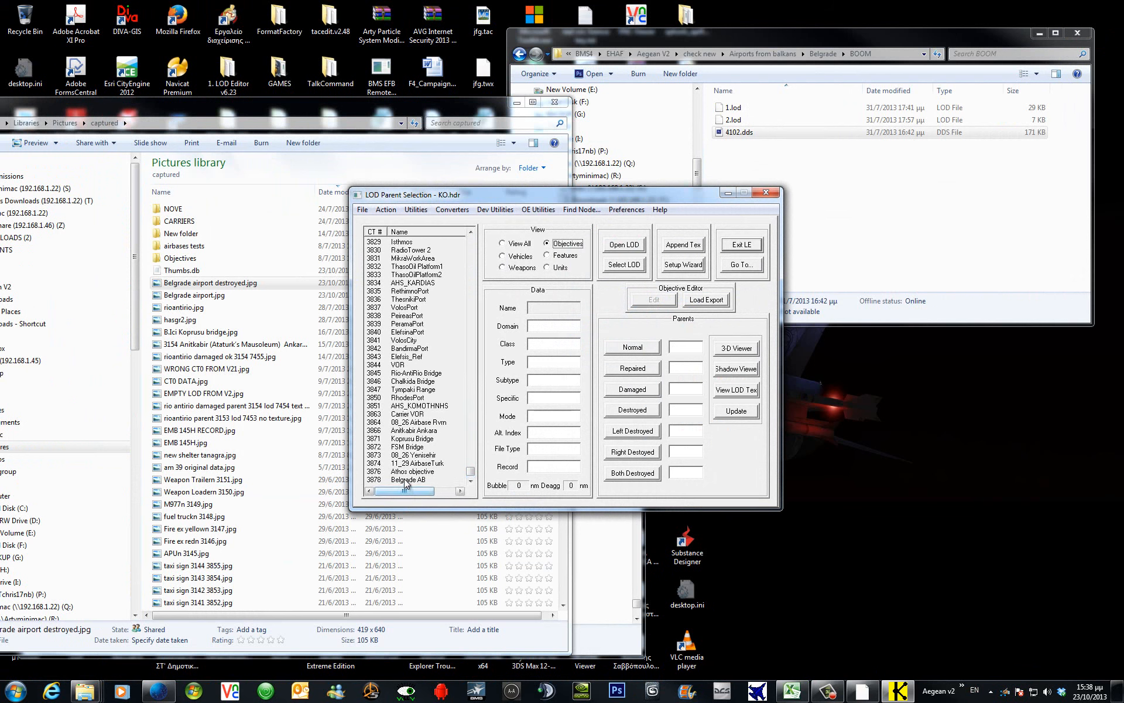
{"action": "left_click", "coordinate": [404, 480]}
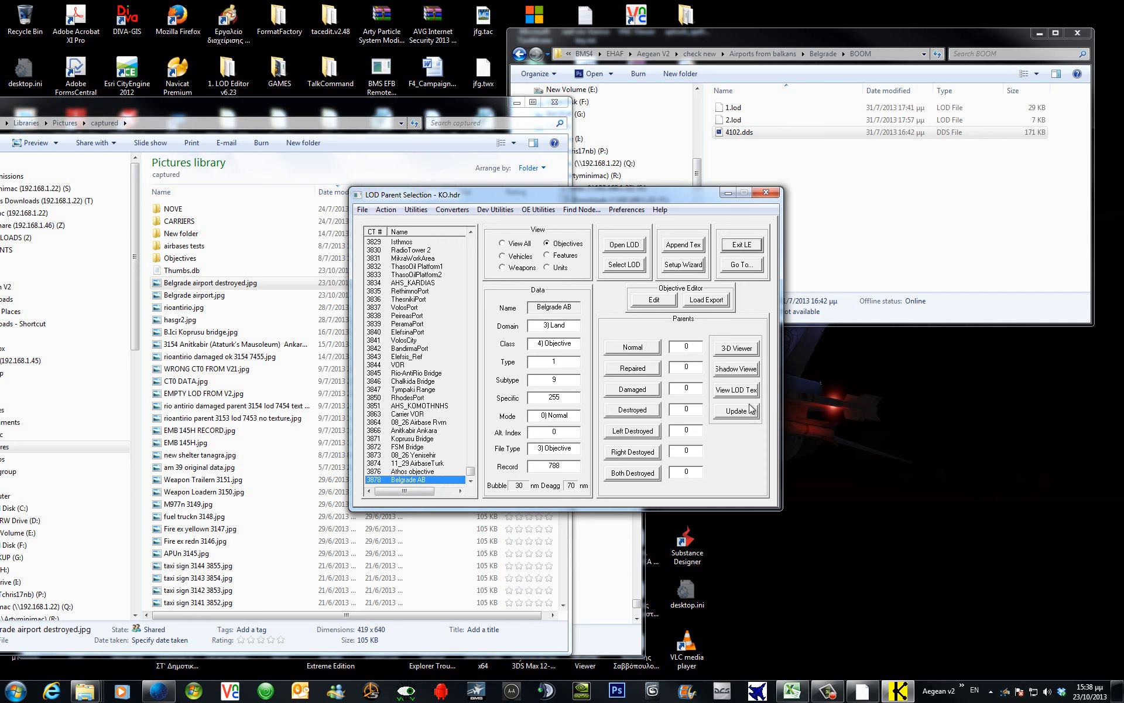
{"action": "left_click", "coordinate": [742, 244]}
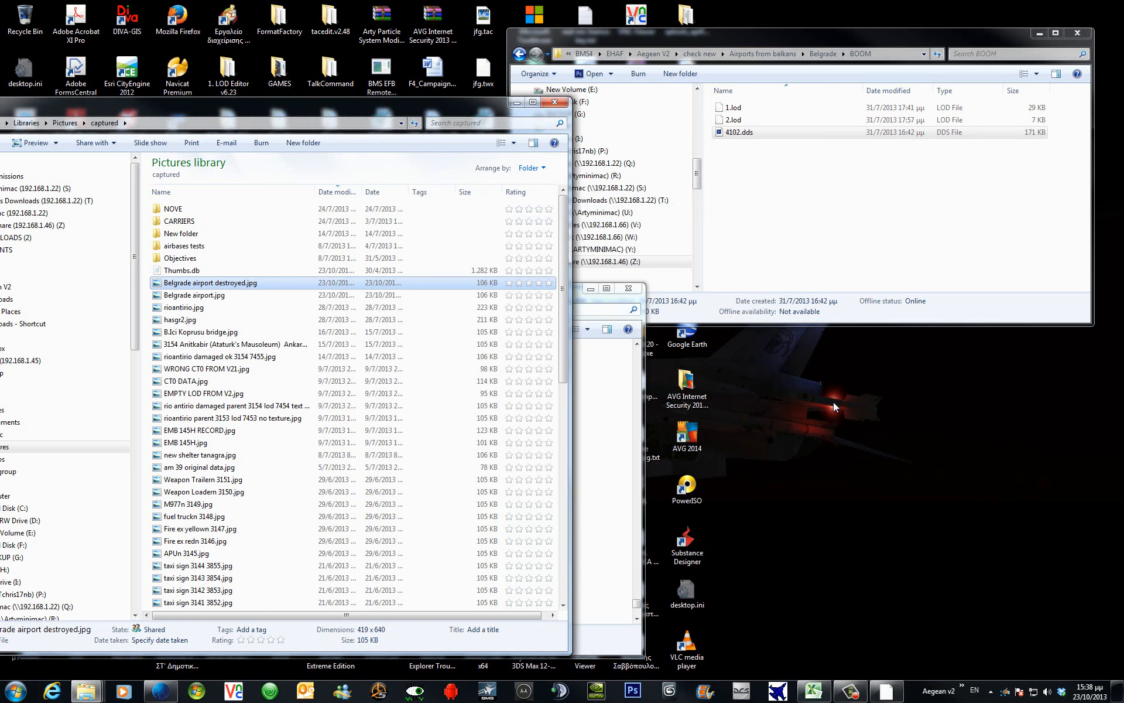
Load the terrain map in Terrain Editor, close Theater Preview, then close the map and editor windows.
{"action": "left_click", "coordinate": [962, 688]}
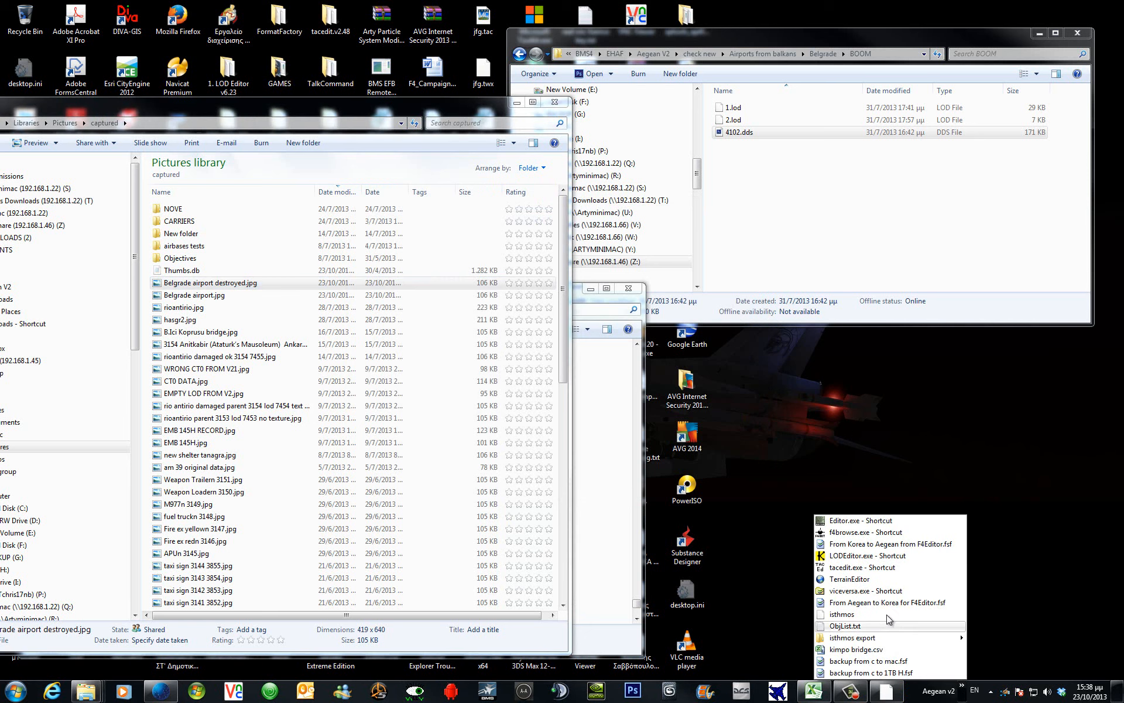
{"action": "left_click", "coordinate": [850, 579]}
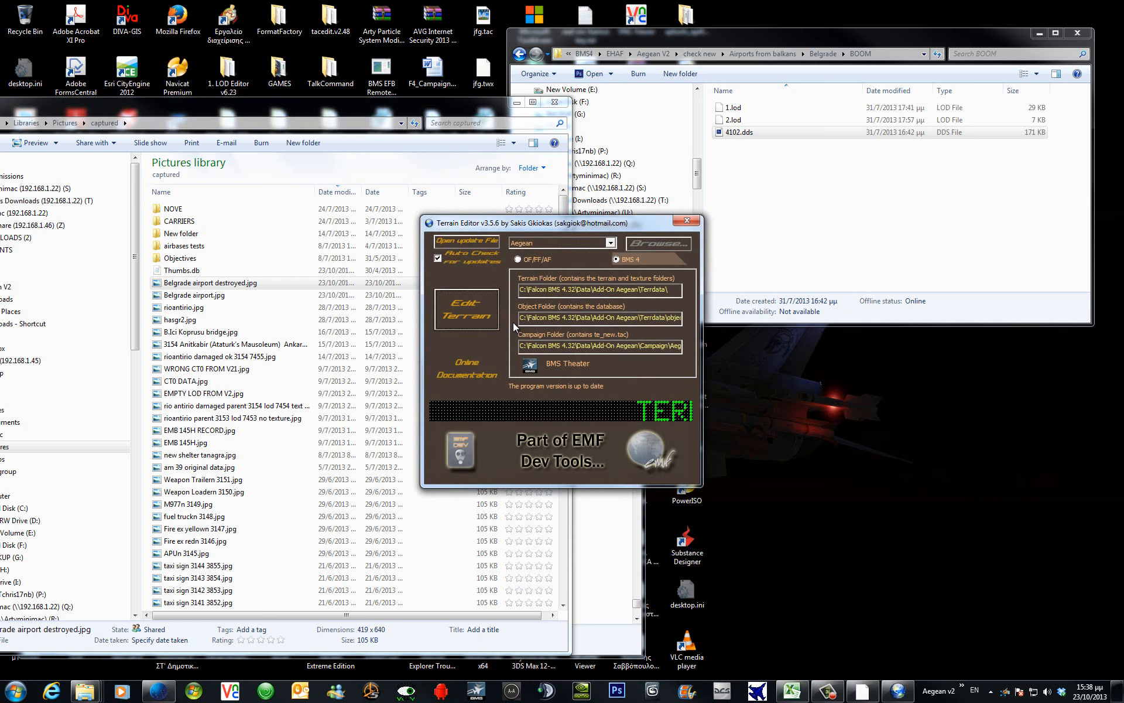
{"action": "left_click", "coordinate": [480, 318]}
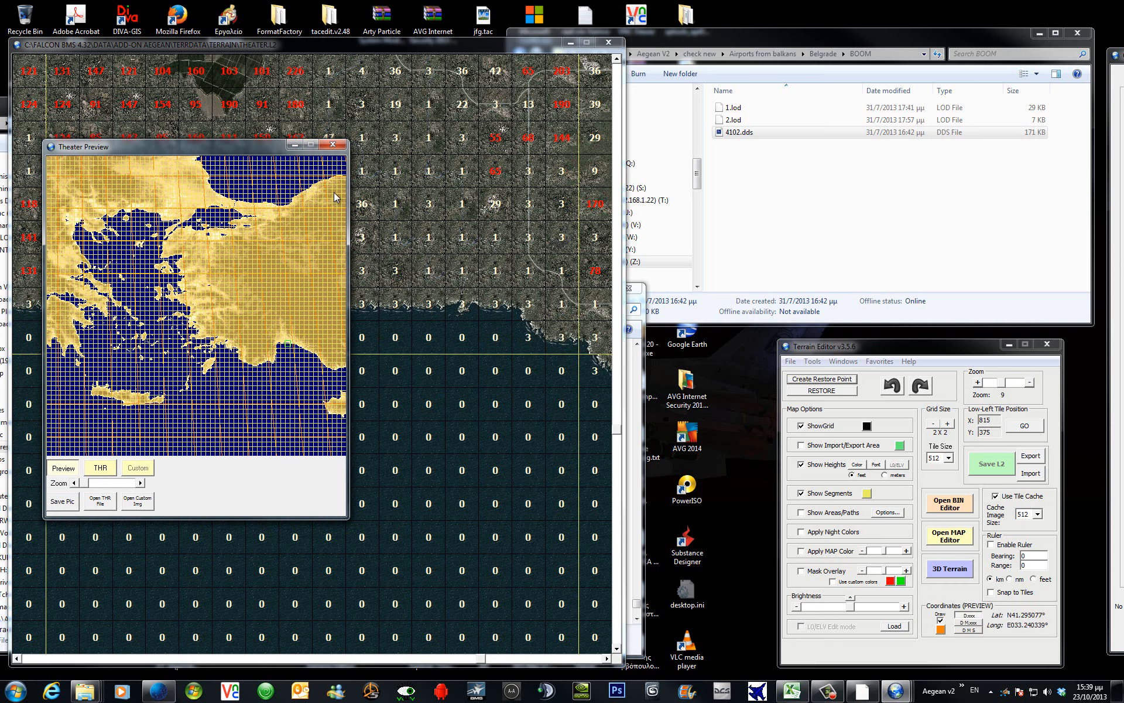
{"action": "left_click", "coordinate": [333, 144]}
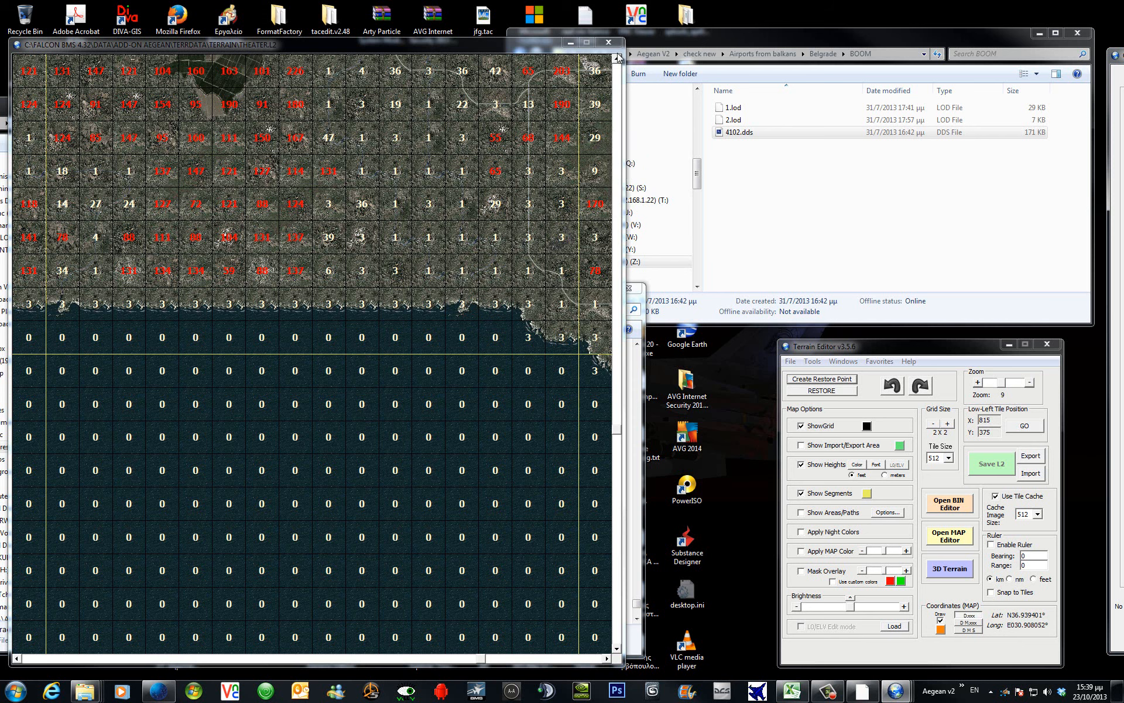
{"action": "left_click", "coordinate": [1056, 347]}
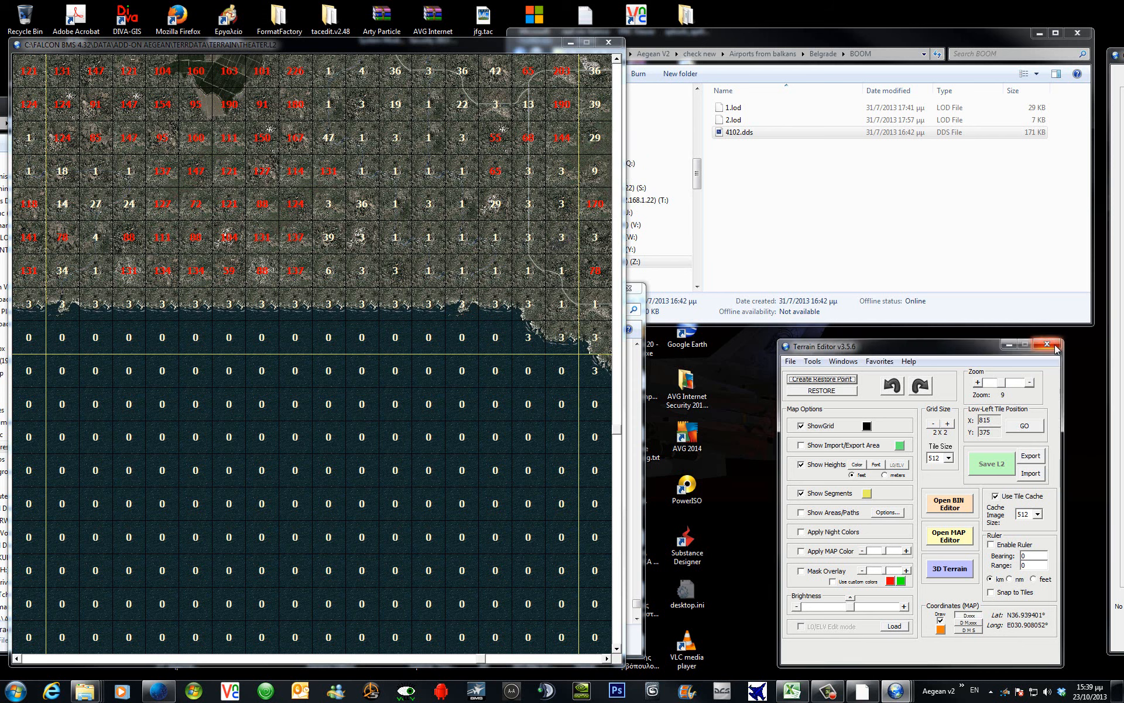
{"action": "left_click", "coordinate": [1053, 347]}
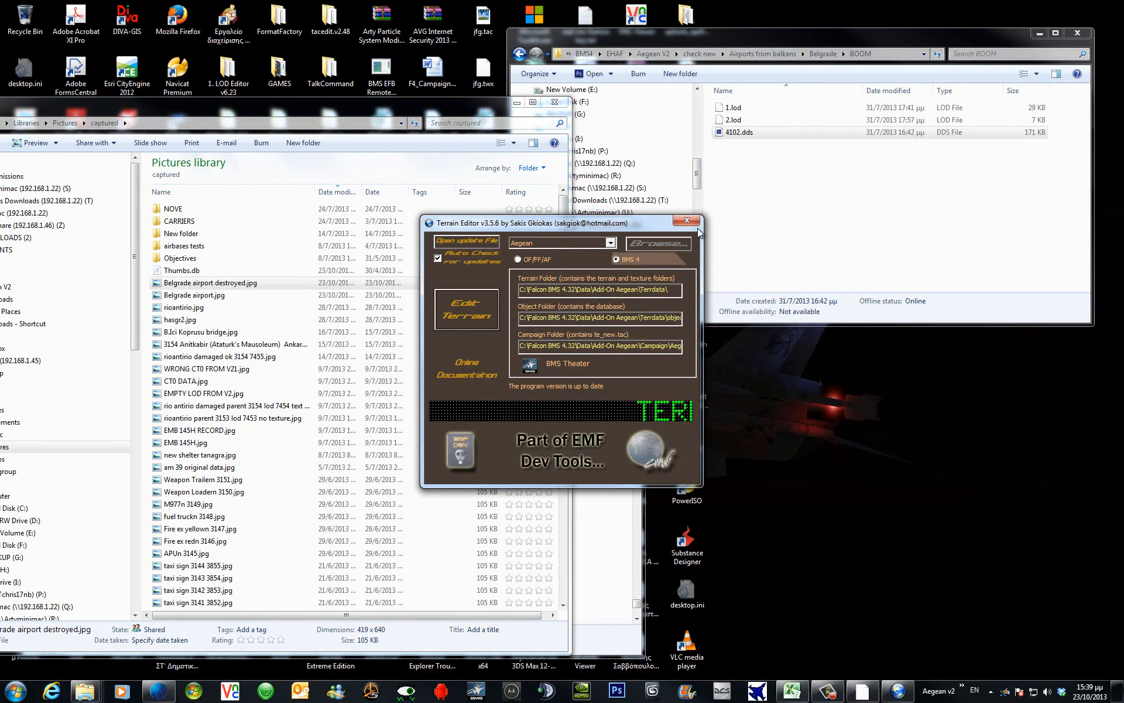
Close Terrain Editor, reopen KoreaObj.hdr in LOD Editor, and scroll objectives down to 3878 Belgrade AB.
{"action": "left_click", "coordinate": [687, 221]}
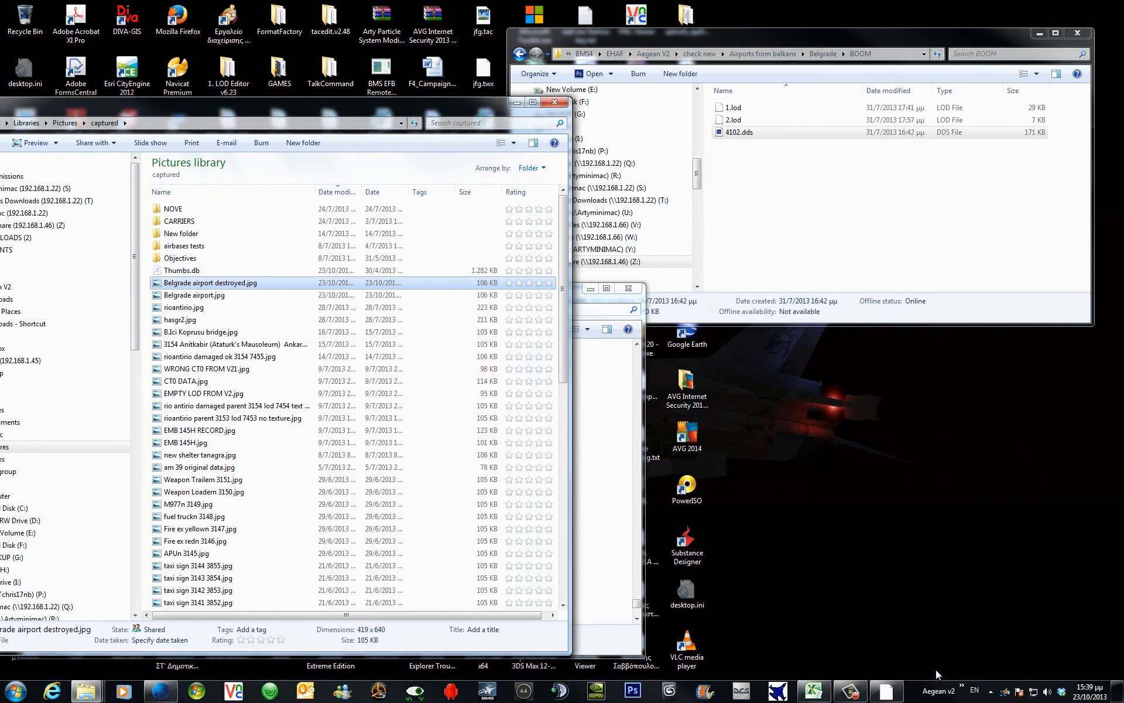
{"action": "left_click", "coordinate": [961, 686]}
{"action": "left_click", "coordinate": [915, 558]}
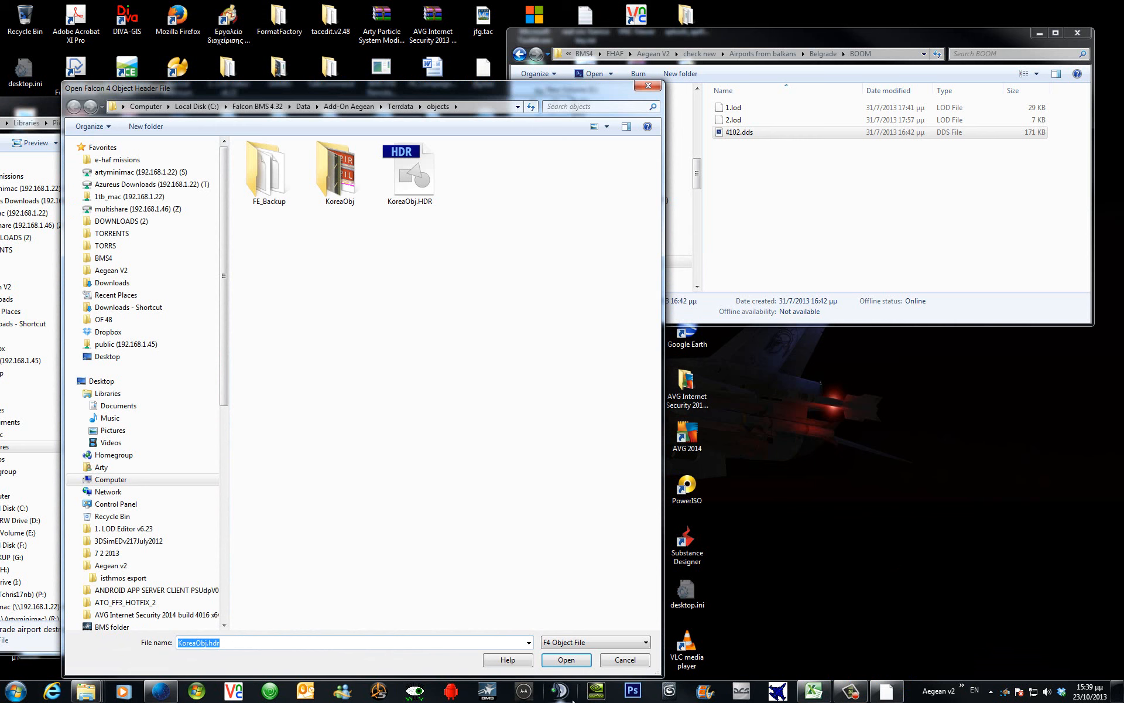
{"action": "left_click", "coordinate": [579, 660]}
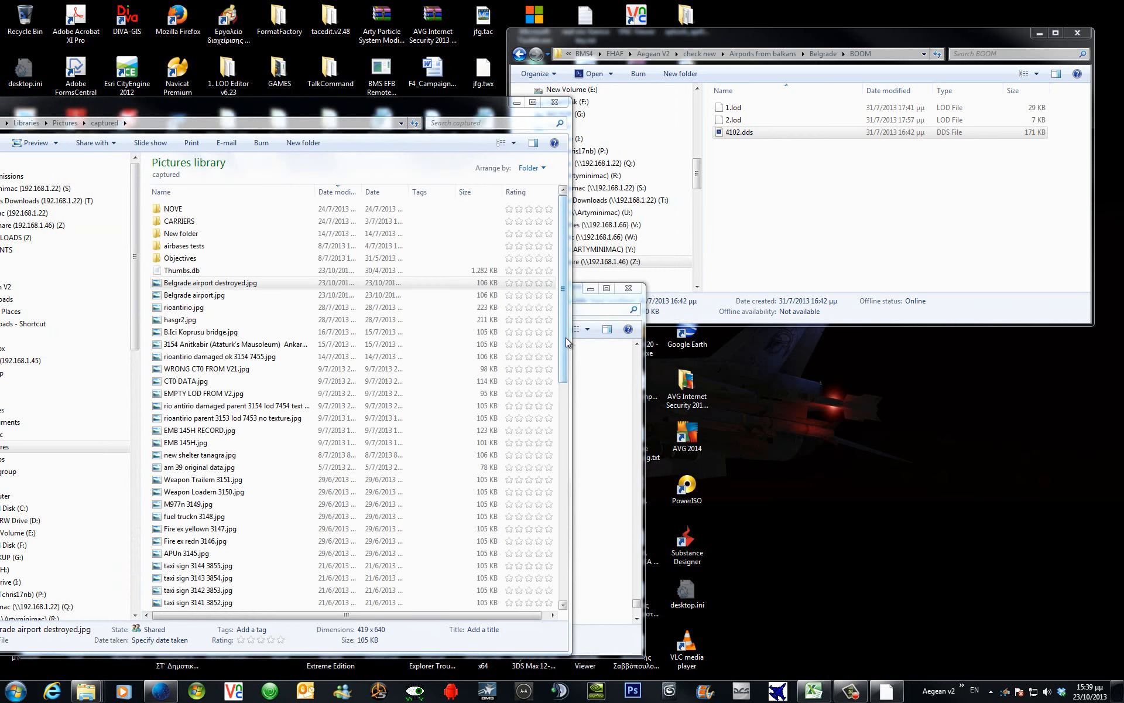
{"action": "left_click", "coordinate": [563, 245]}
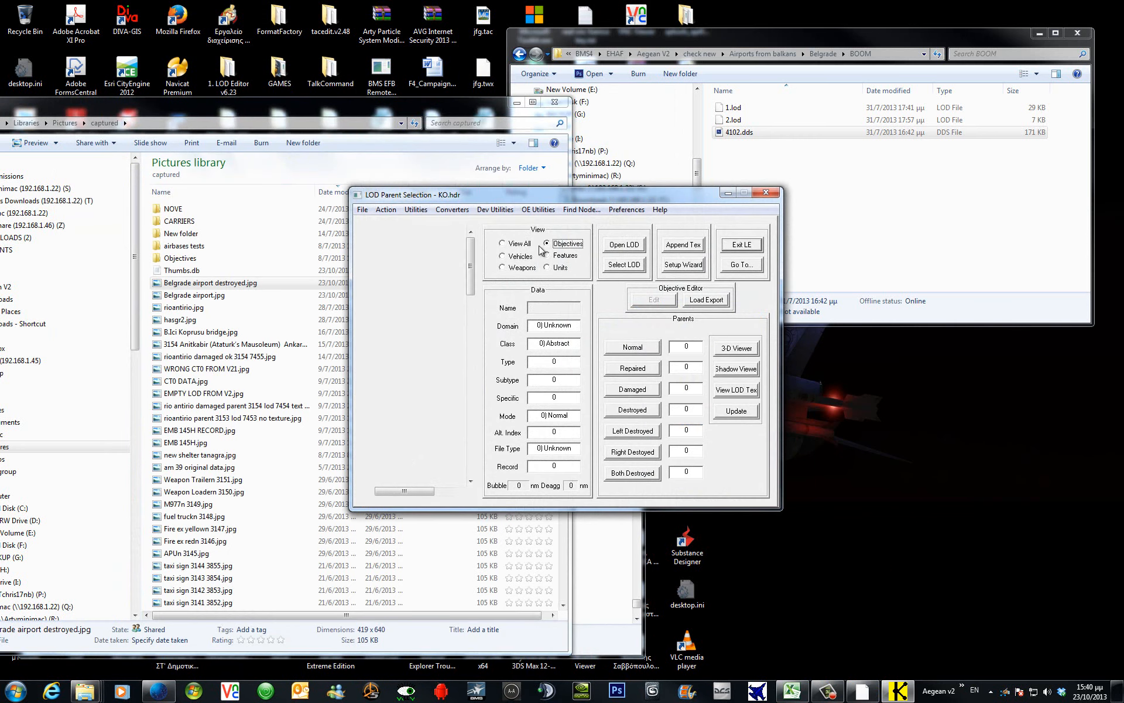
{"action": "left_click_drag", "start_coordinate": [470, 246], "coordinate": [479, 486]}
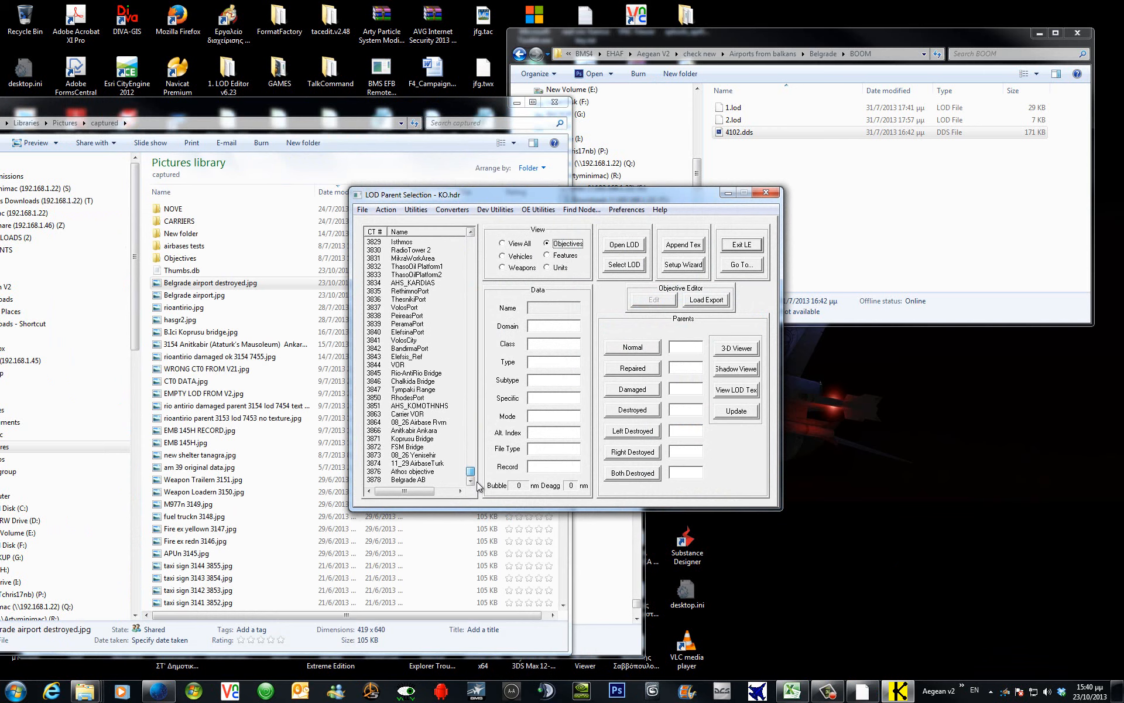